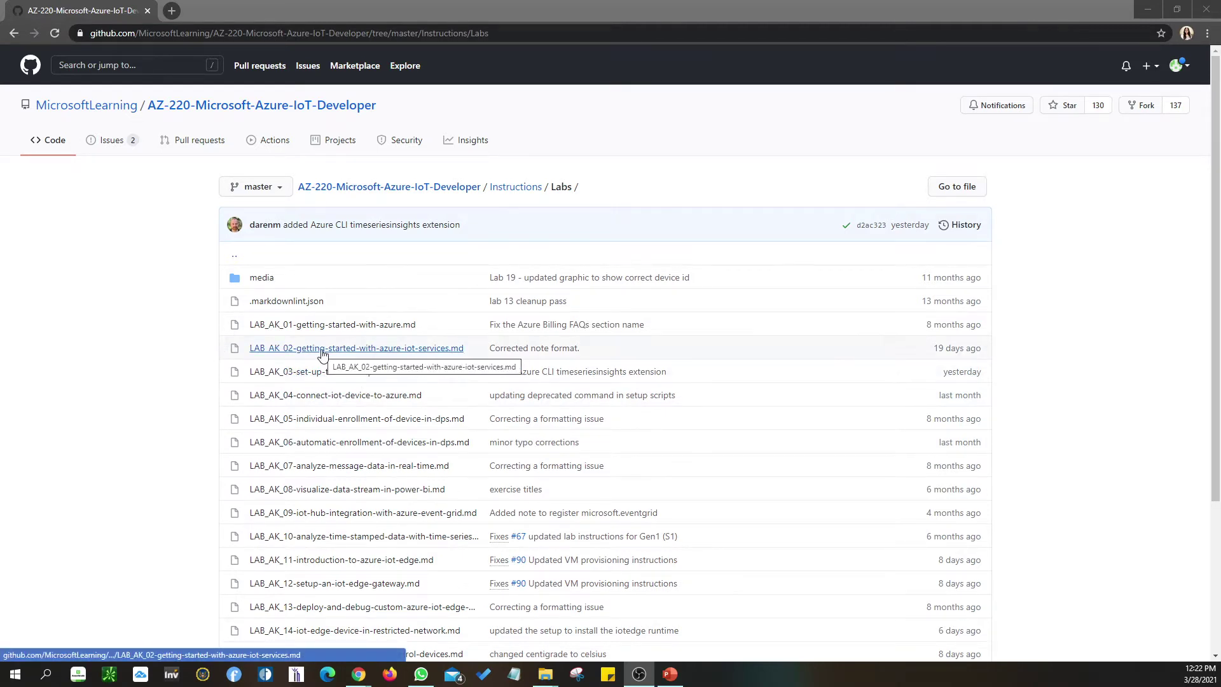
Open the LAB_AK_02-getting-started-with-azure-iot-services.md lab file and arrange it side by side with the Azure portal window.
click(365, 354)
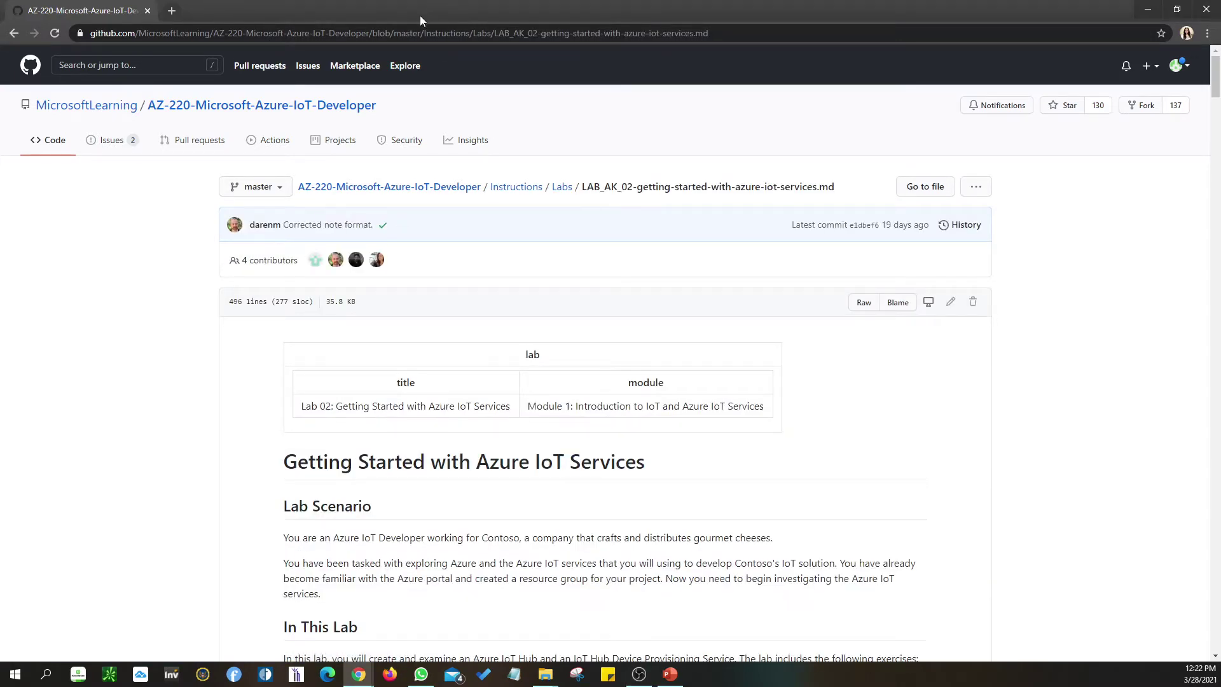
drag(421, 14, 1220, 166)
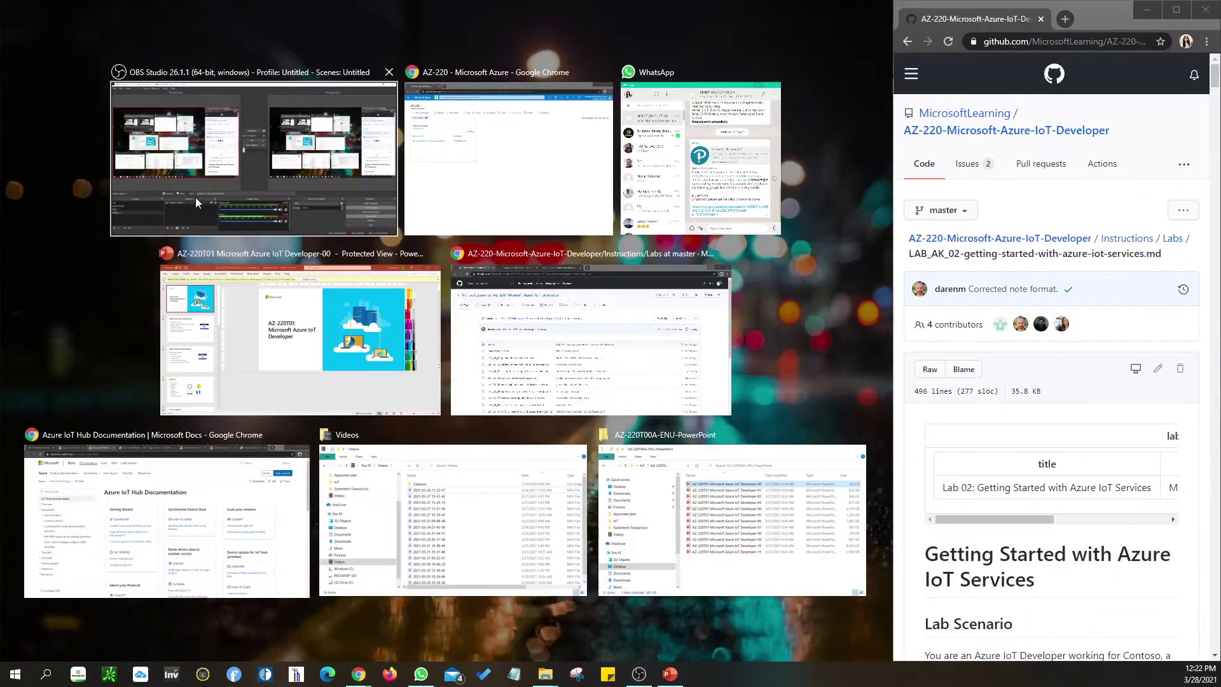
click(532, 182)
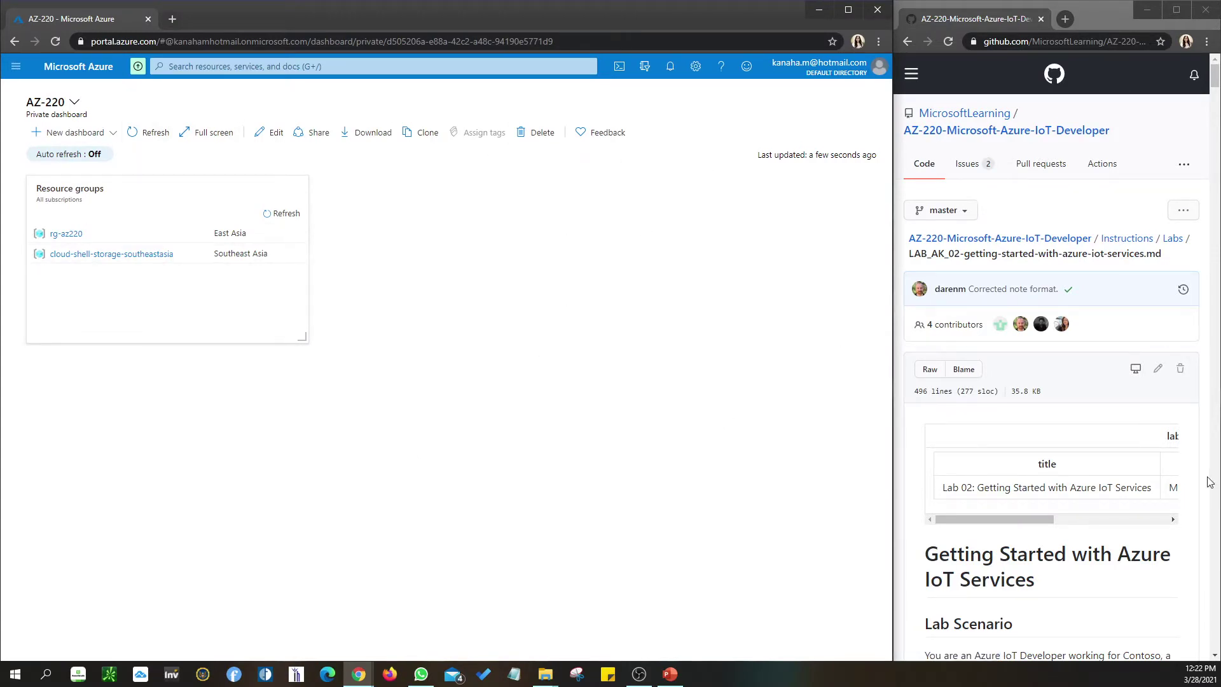
Review the Lab 02 scenario and the list of exercises under In This Lab, from resource naming to the Device Provisioning Service.
scroll(1086, 376, down, 2)
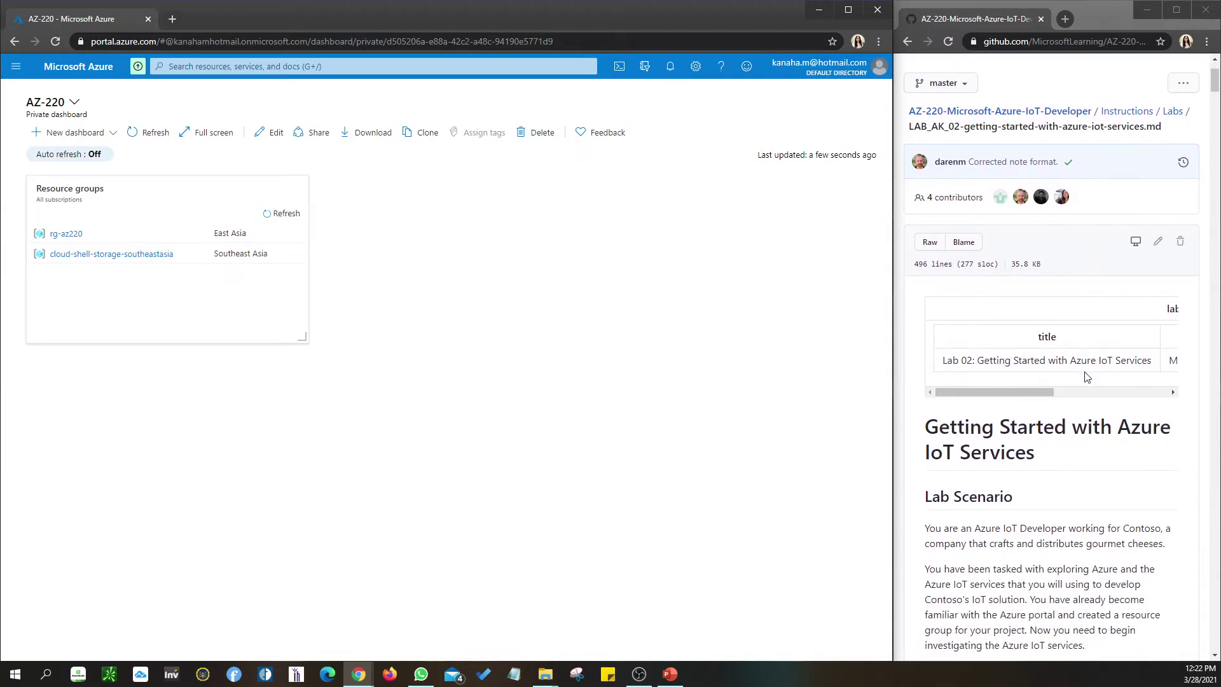
scroll(1085, 376, down, 7)
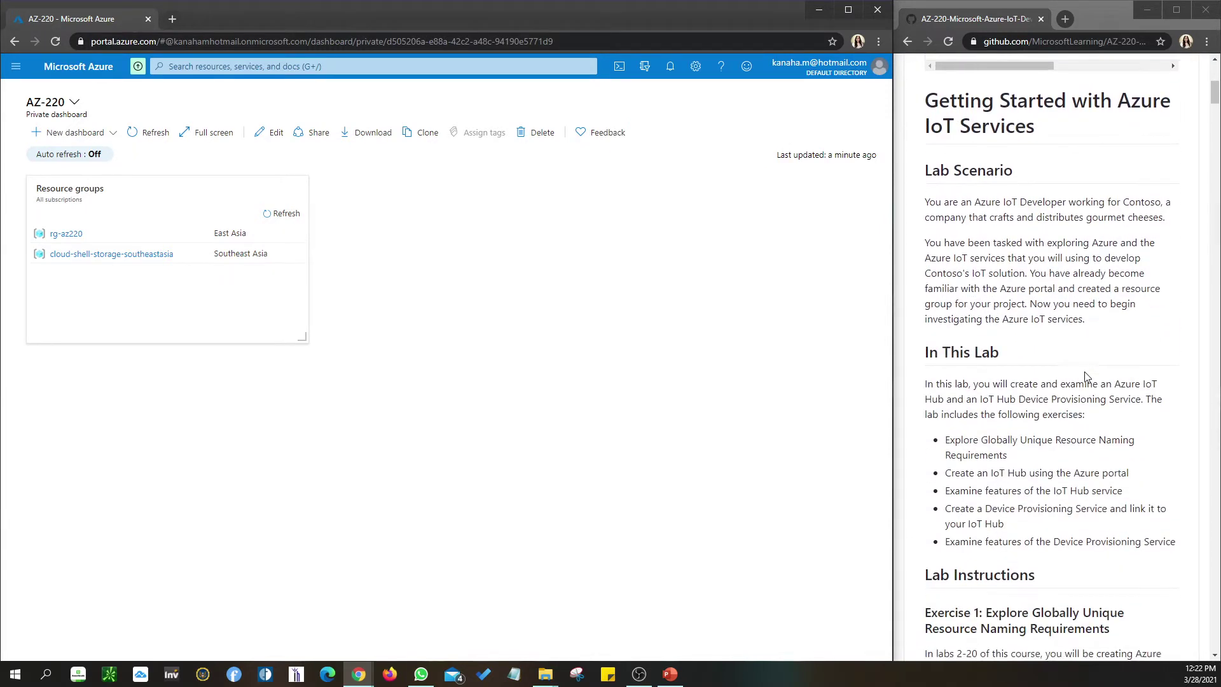
scroll(1086, 376, down, 3)
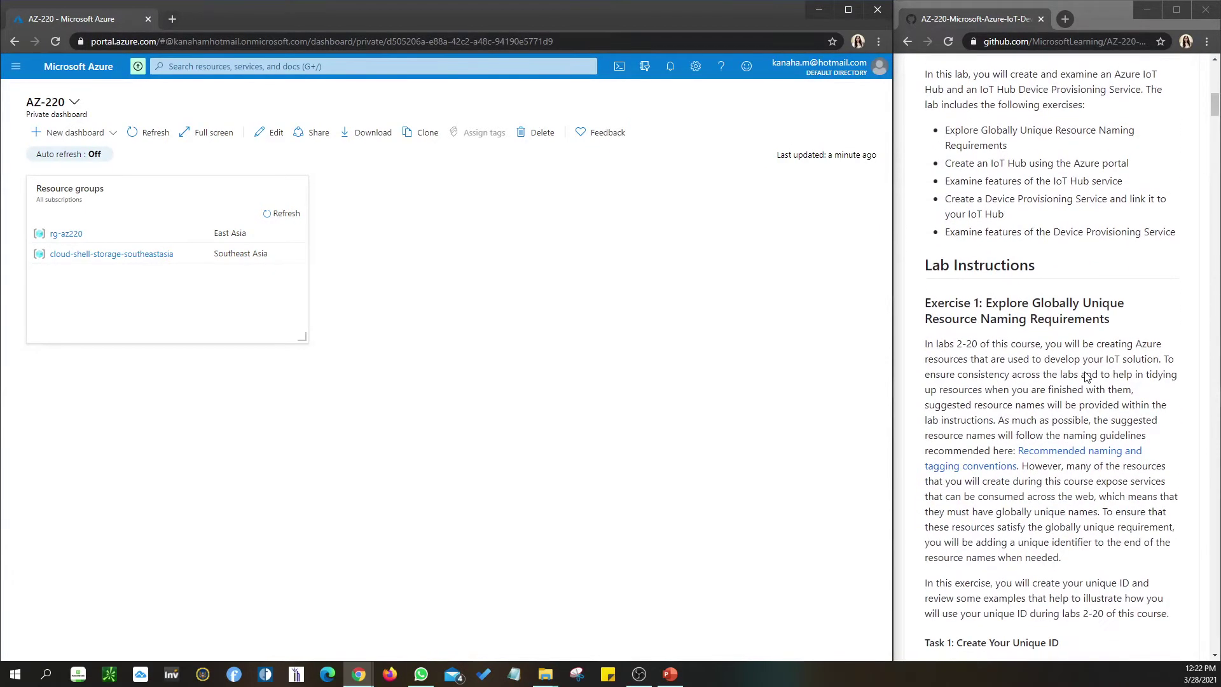
scroll(1086, 376, down, 1)
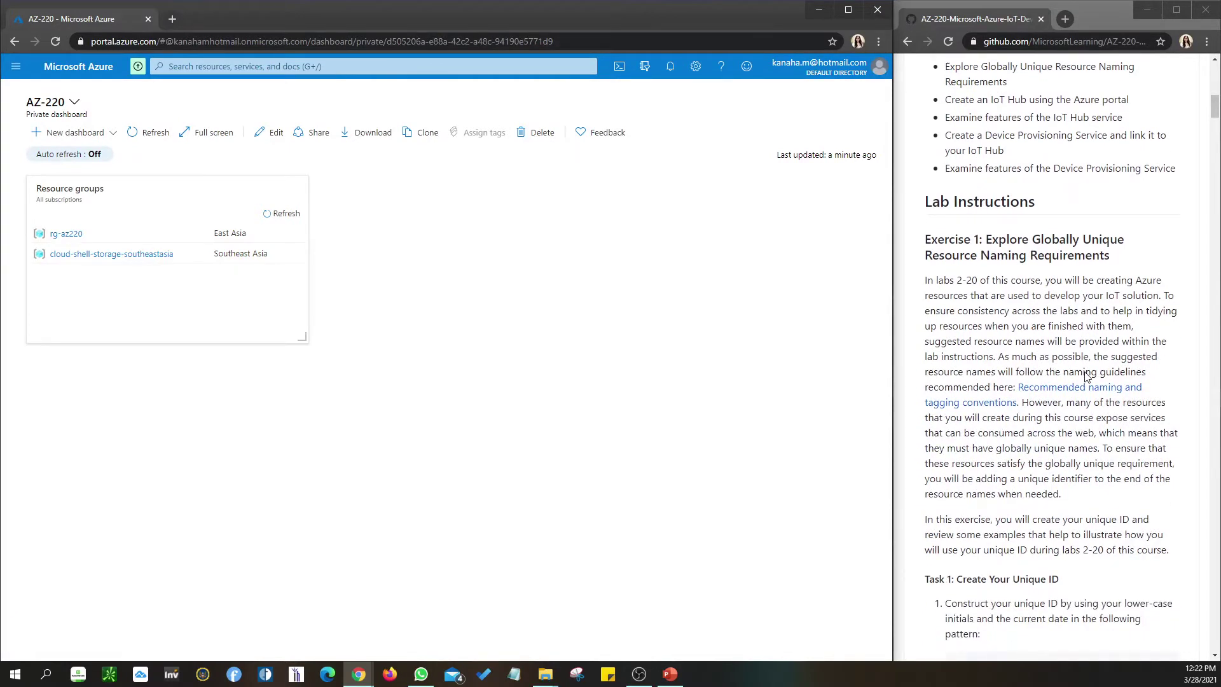
scroll(1086, 377, up, 2)
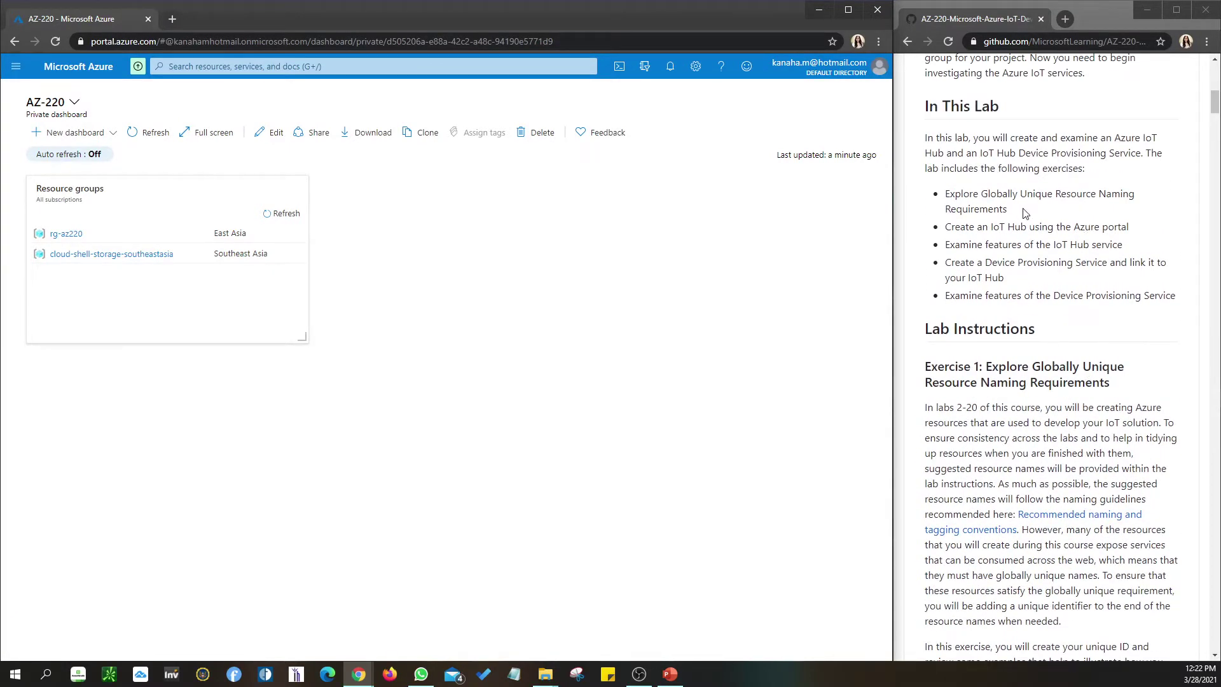
drag(948, 196, 1032, 211)
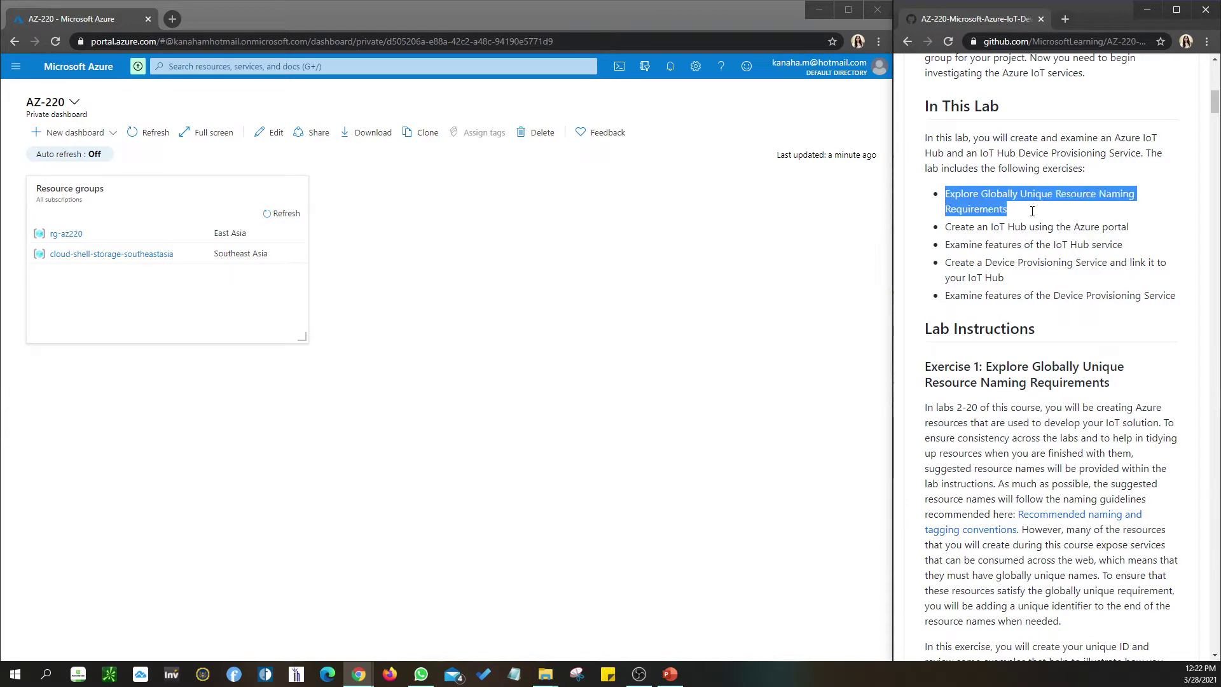
click(373, 354)
click(946, 234)
drag(946, 234, 1136, 235)
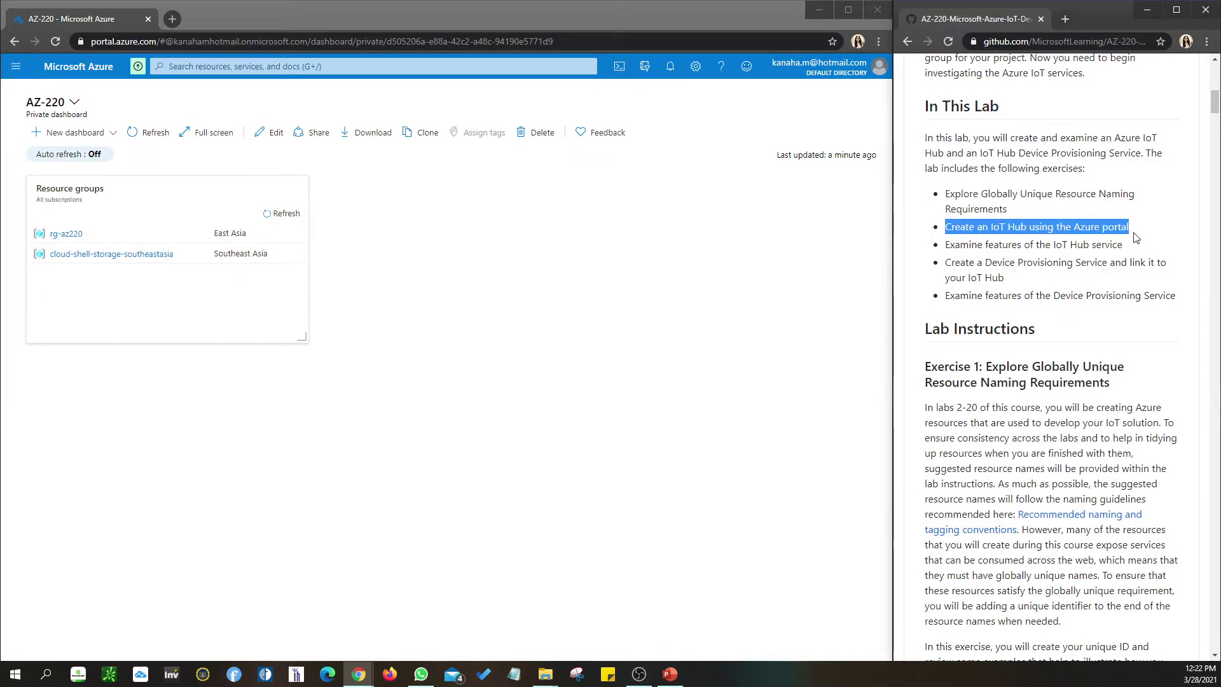
drag(949, 246, 1132, 249)
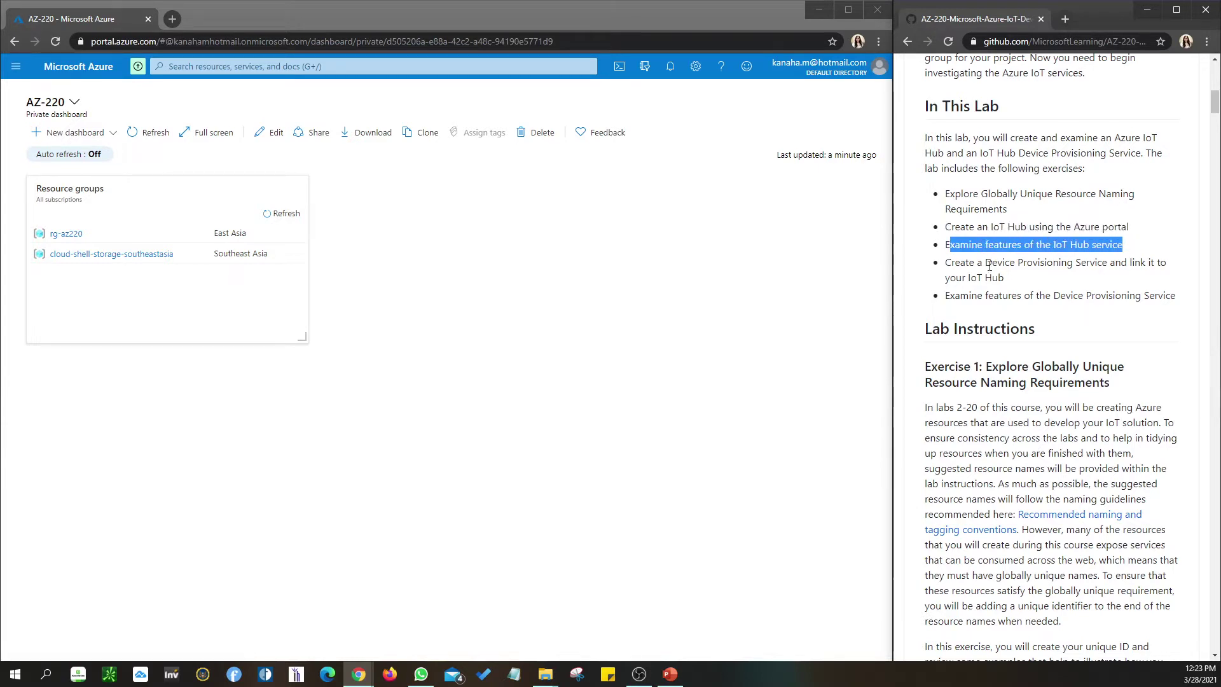
drag(947, 264, 1118, 277)
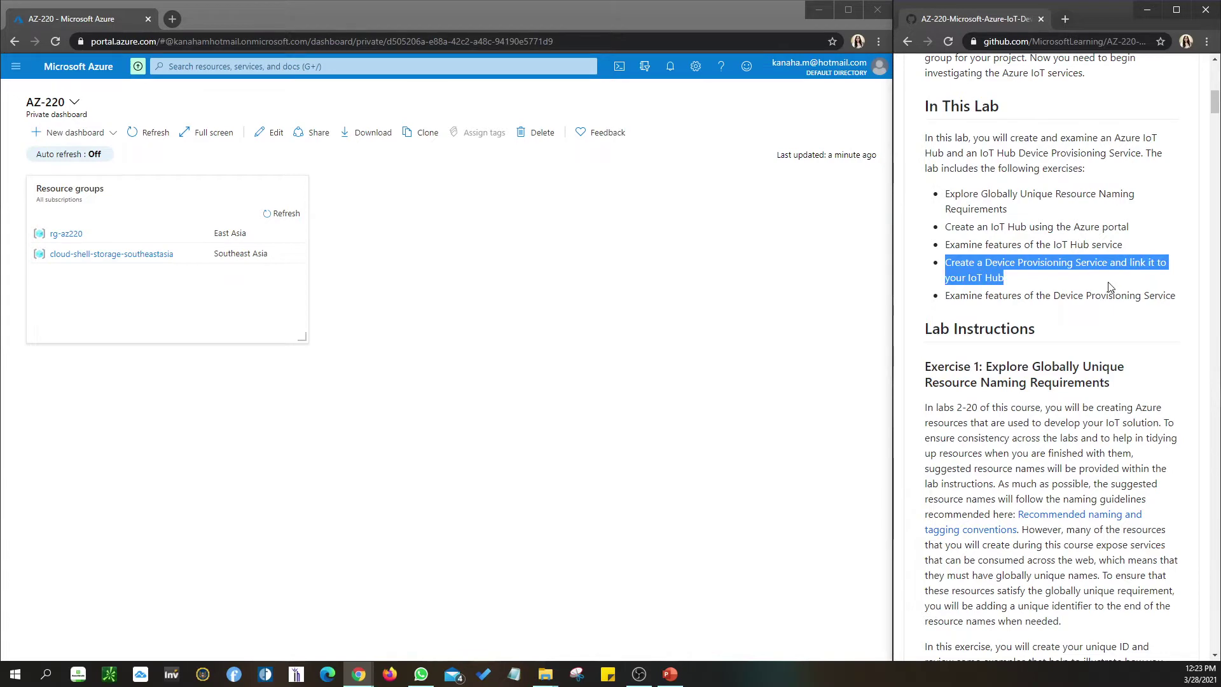
click(993, 298)
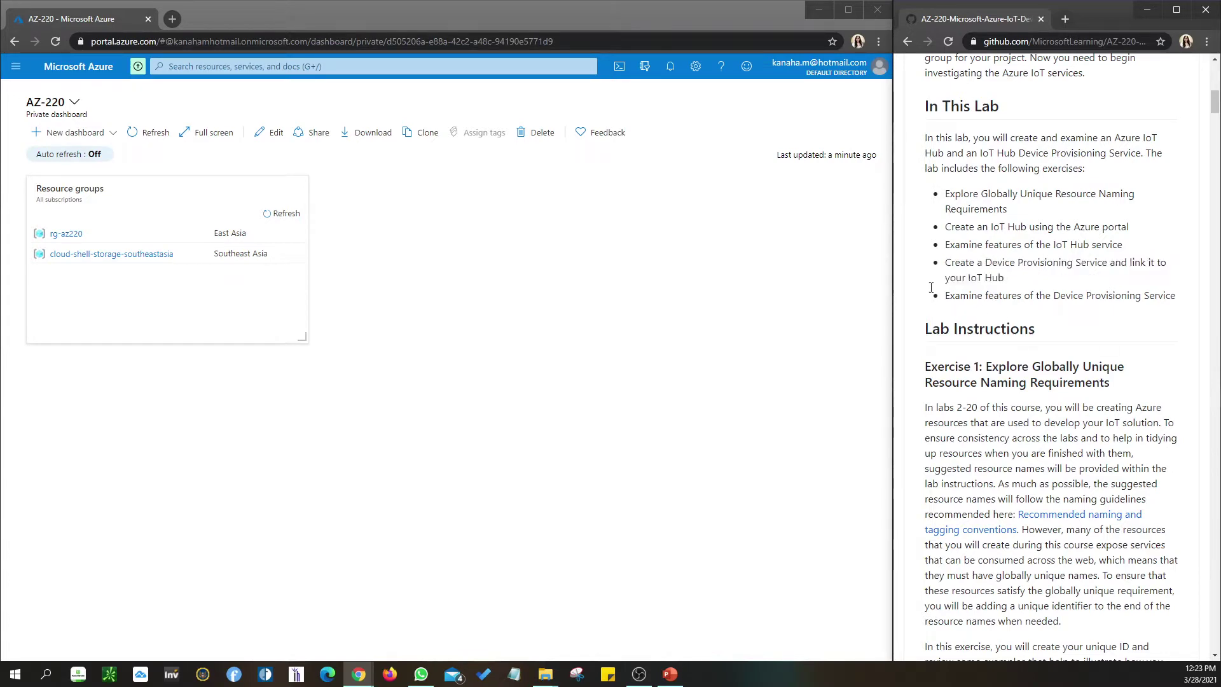
Read Exercise 1 on globally unique resource naming through the Task 1 instructions for creating a unique ID.
scroll(977, 299, down, 3)
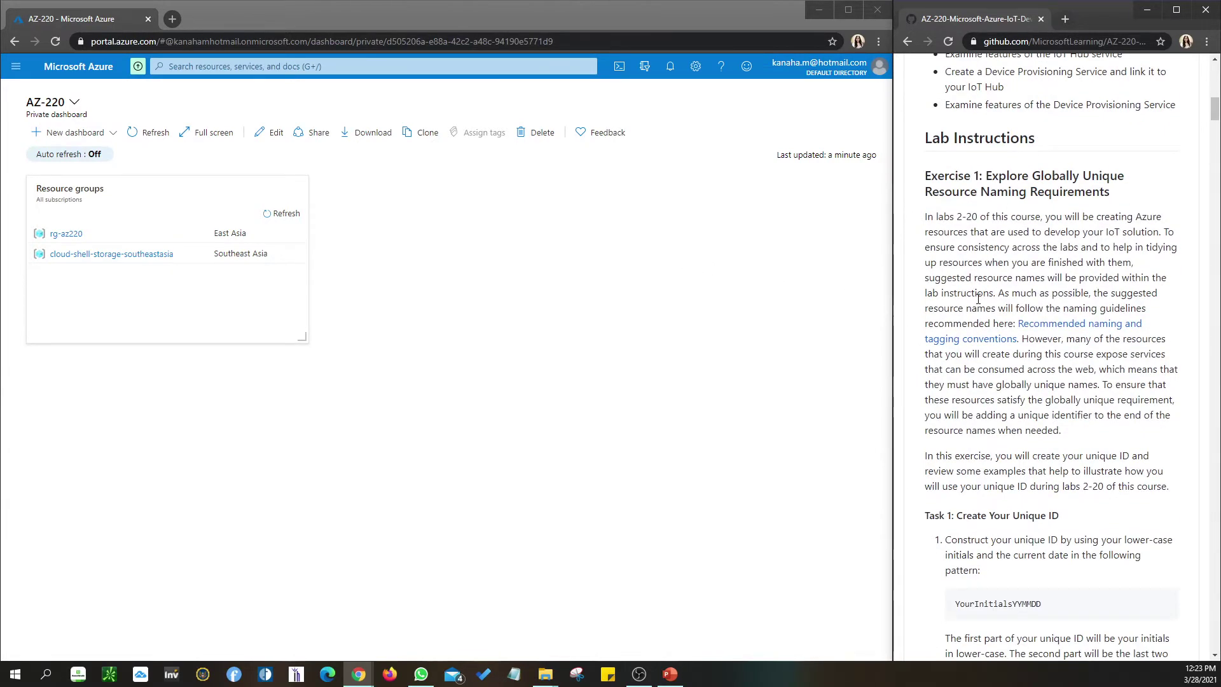
scroll(977, 299, up, 2)
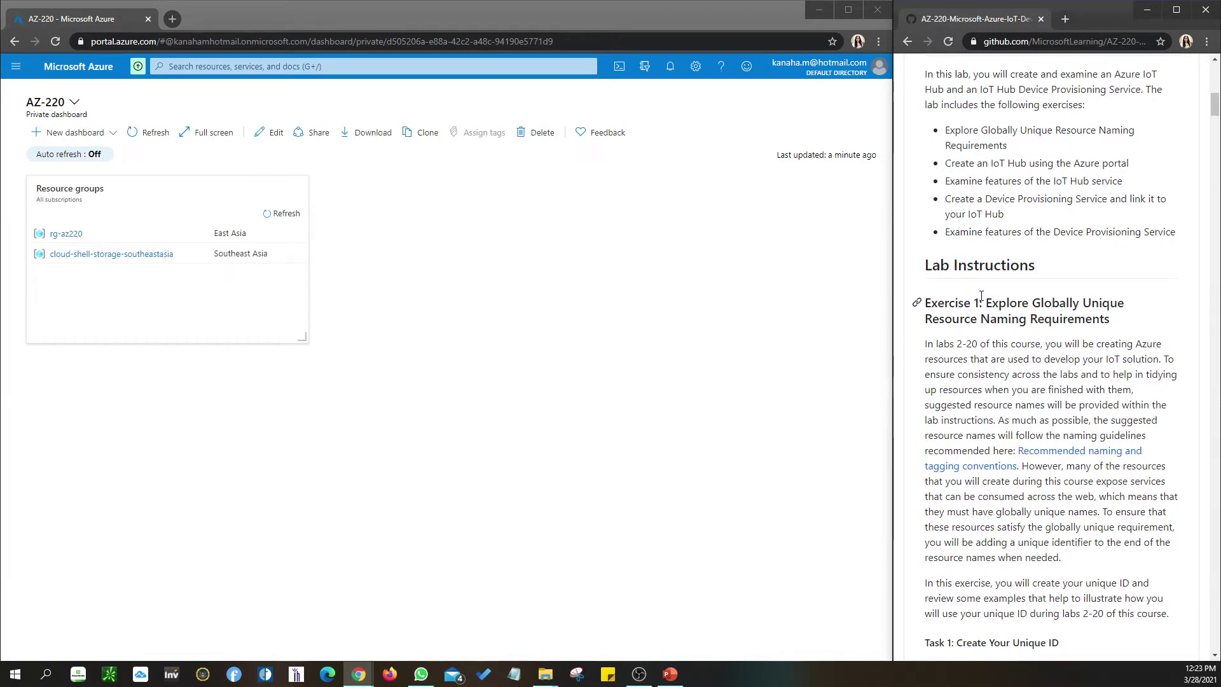
scroll(981, 297, down, 3)
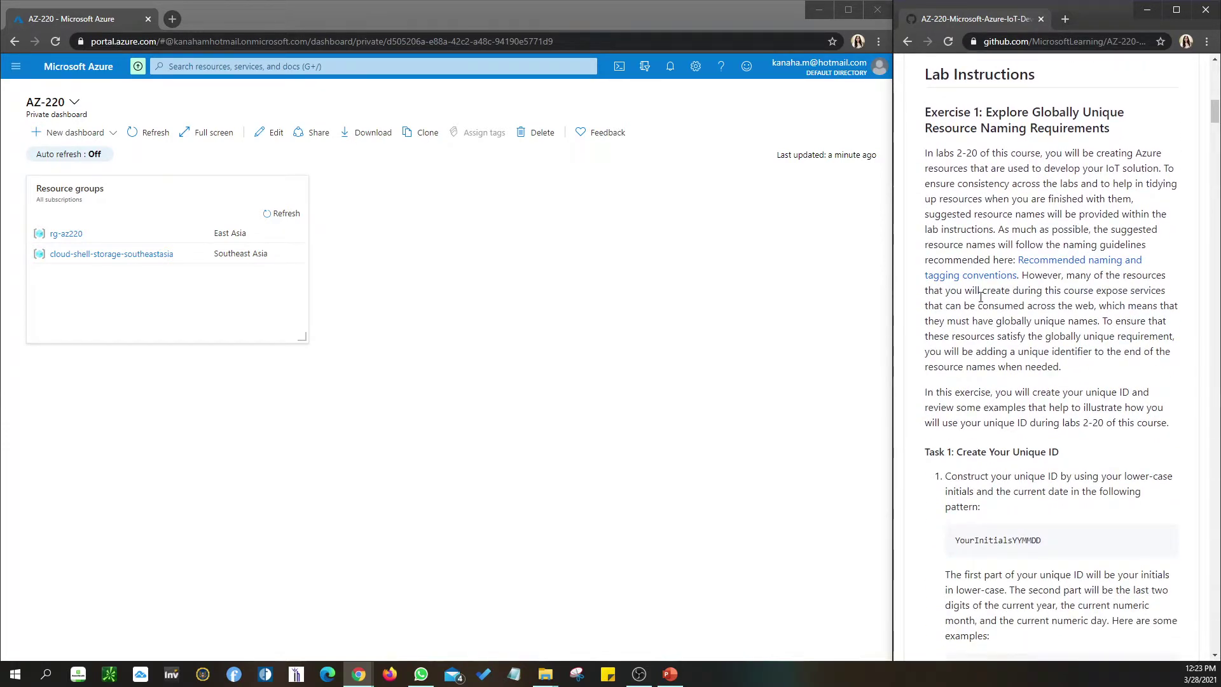
scroll(981, 296, down, 3)
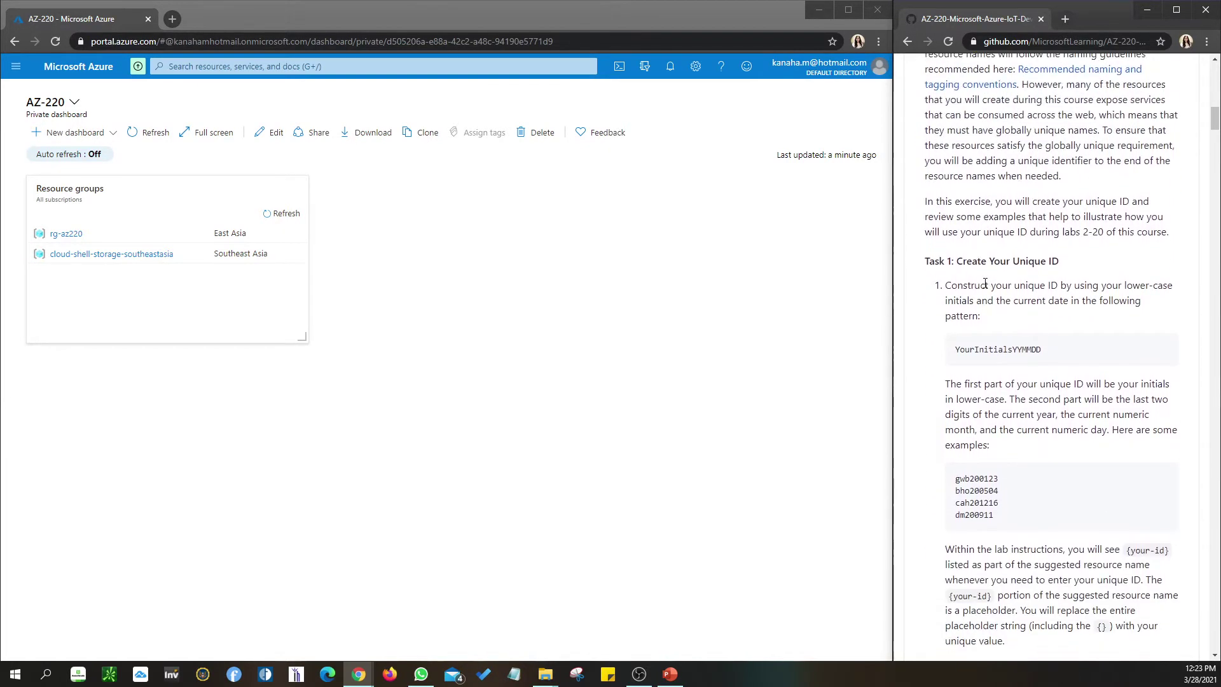
scroll(985, 283, down, 2)
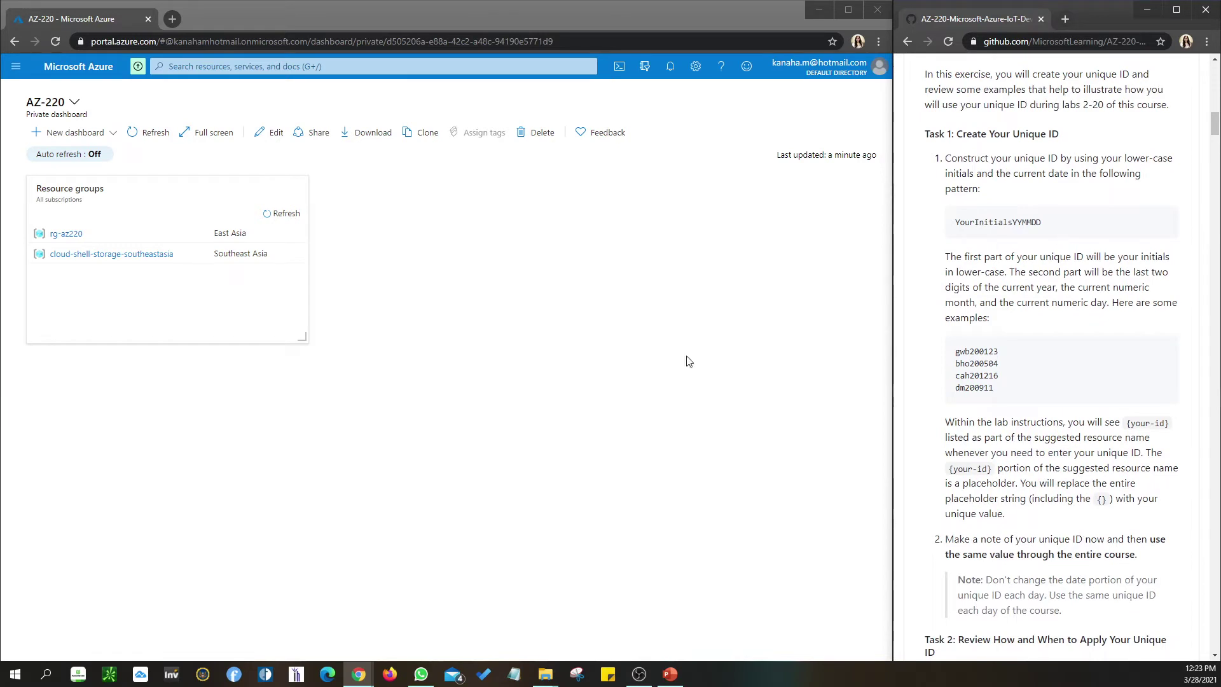
Open a blank Notepad window, make it narrower and taller, and place it beside the lab instructions.
click(515, 678)
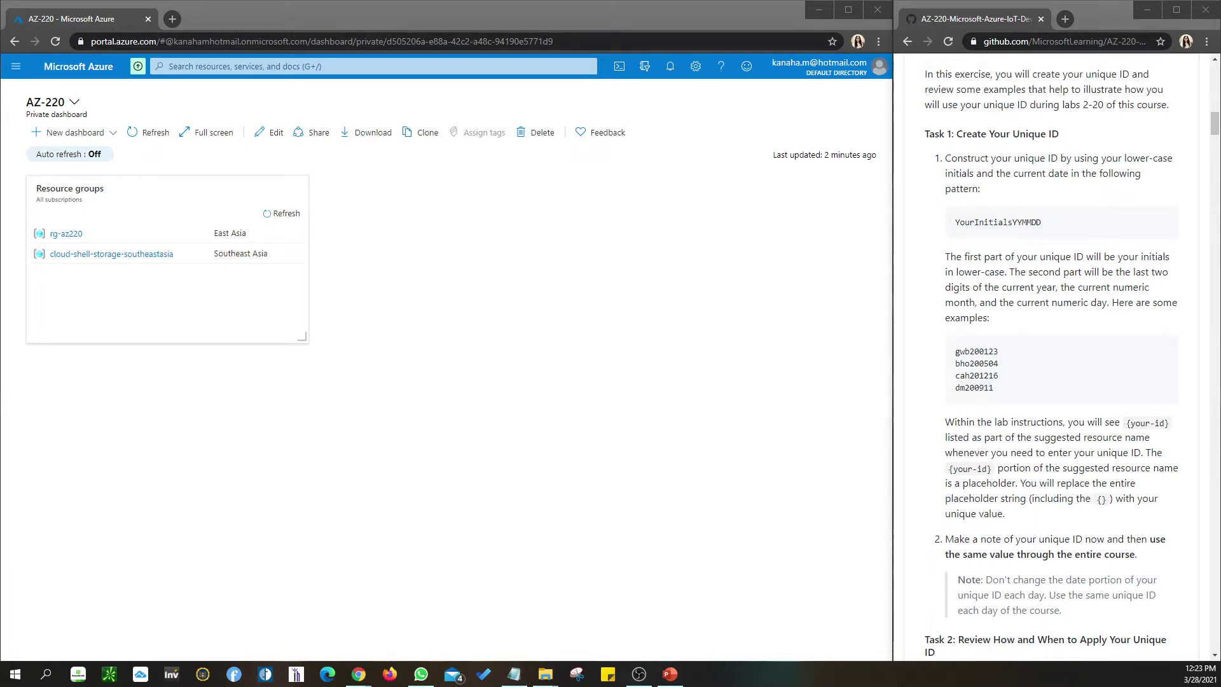
click(514, 674)
drag(521, 152, 522, 219)
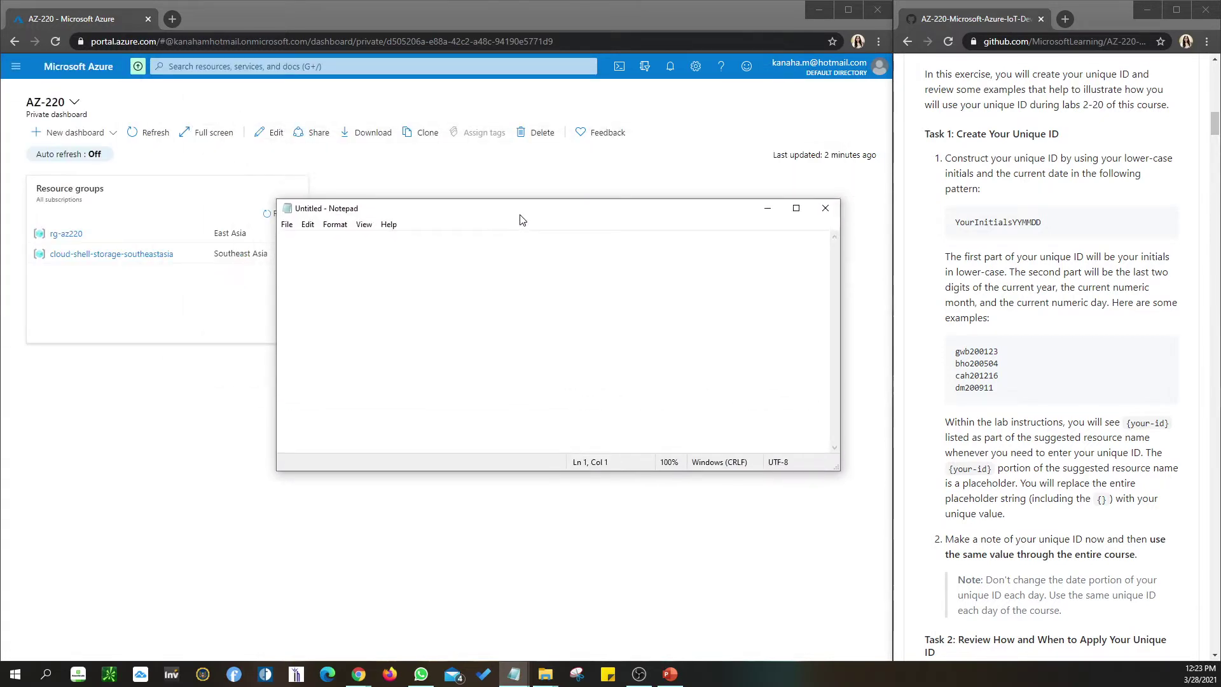
drag(830, 469, 600, 562)
drag(484, 210, 712, 183)
Save the blank note in the Documents folder as IoT_Reference.
click(521, 191)
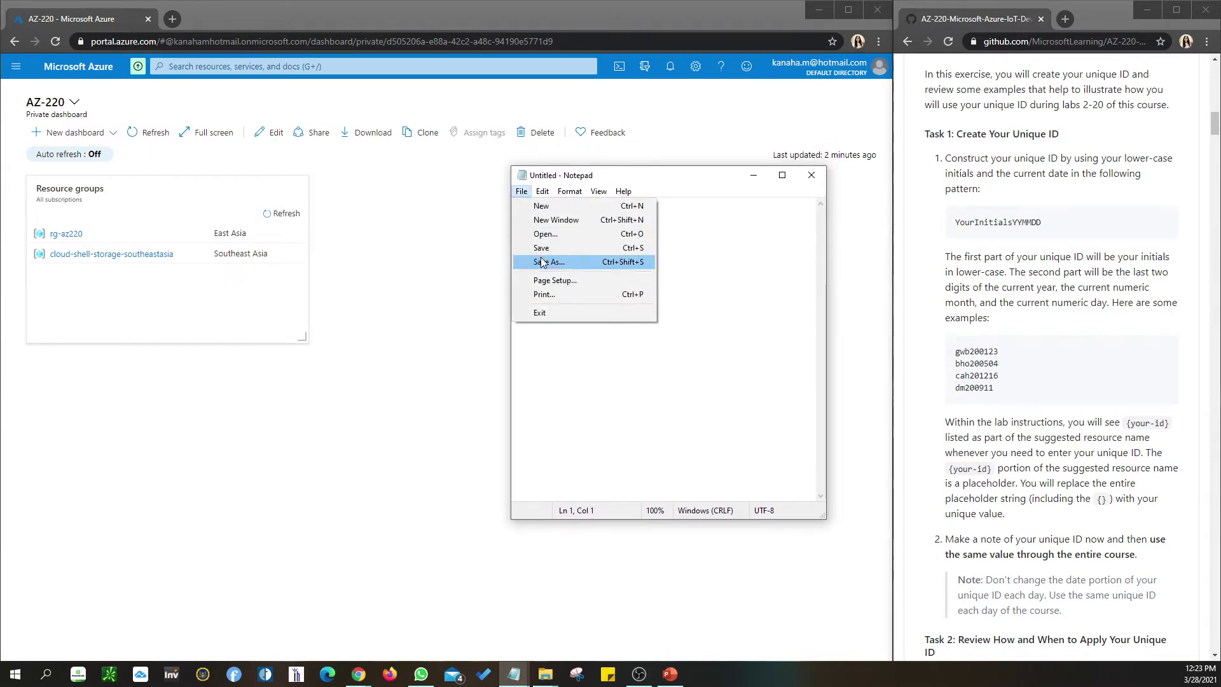
click(544, 261)
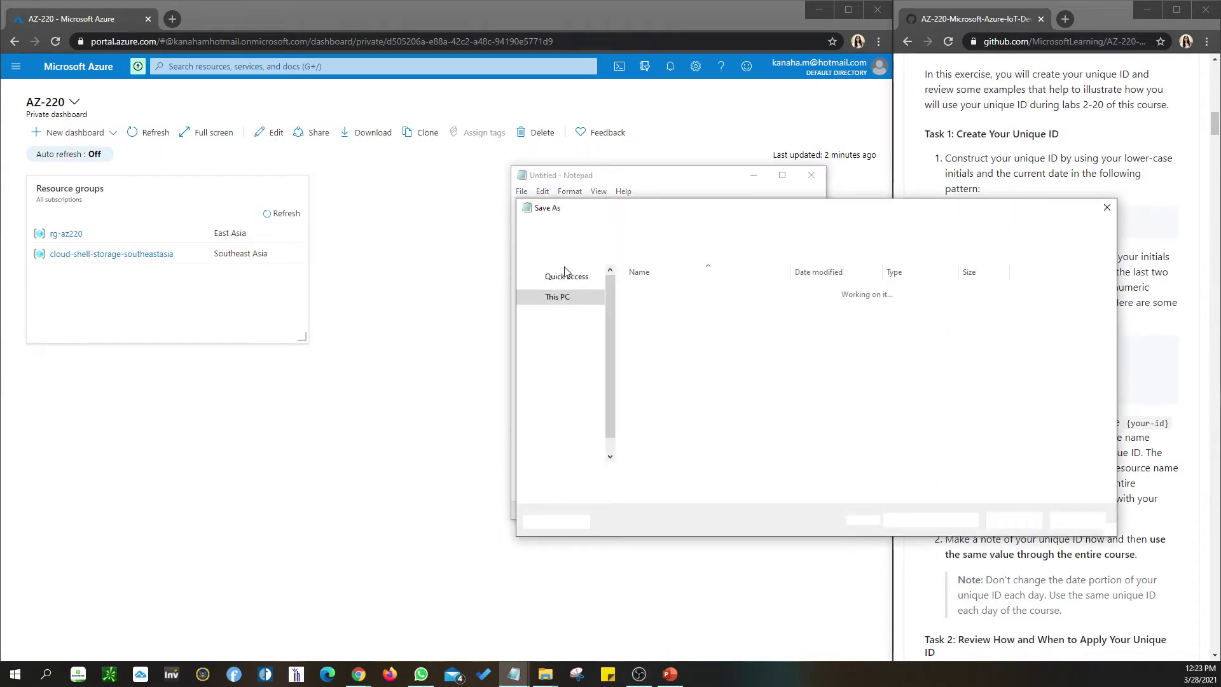
click(563, 307)
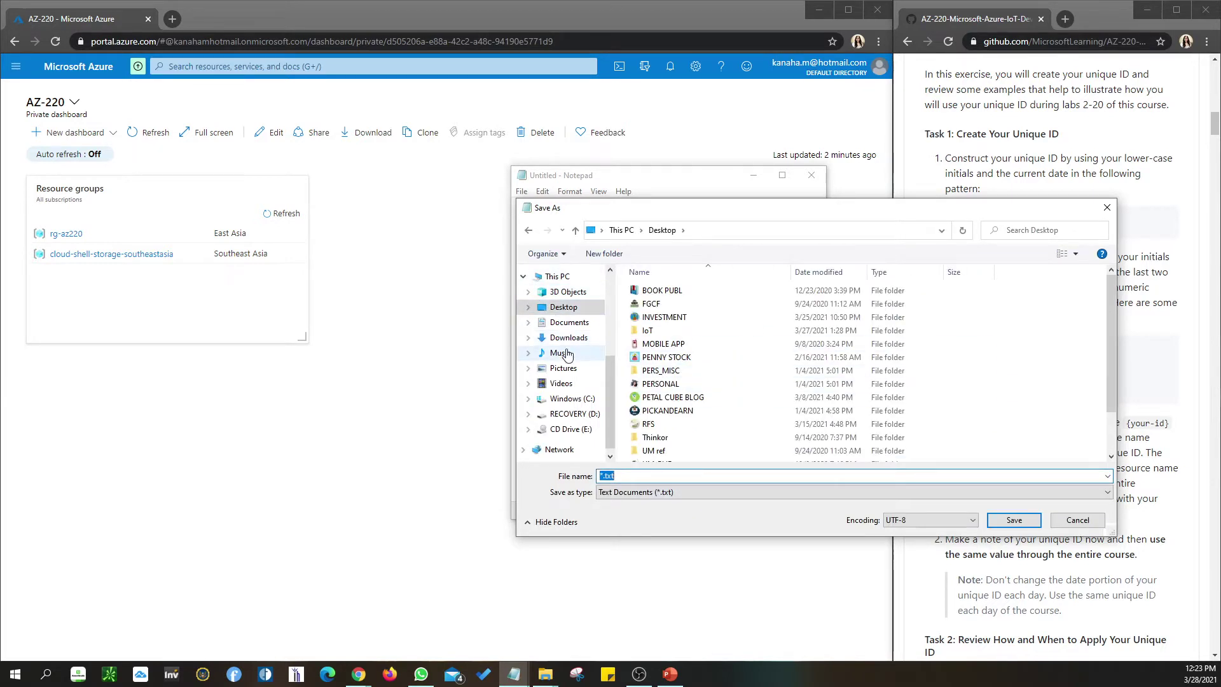
click(569, 322)
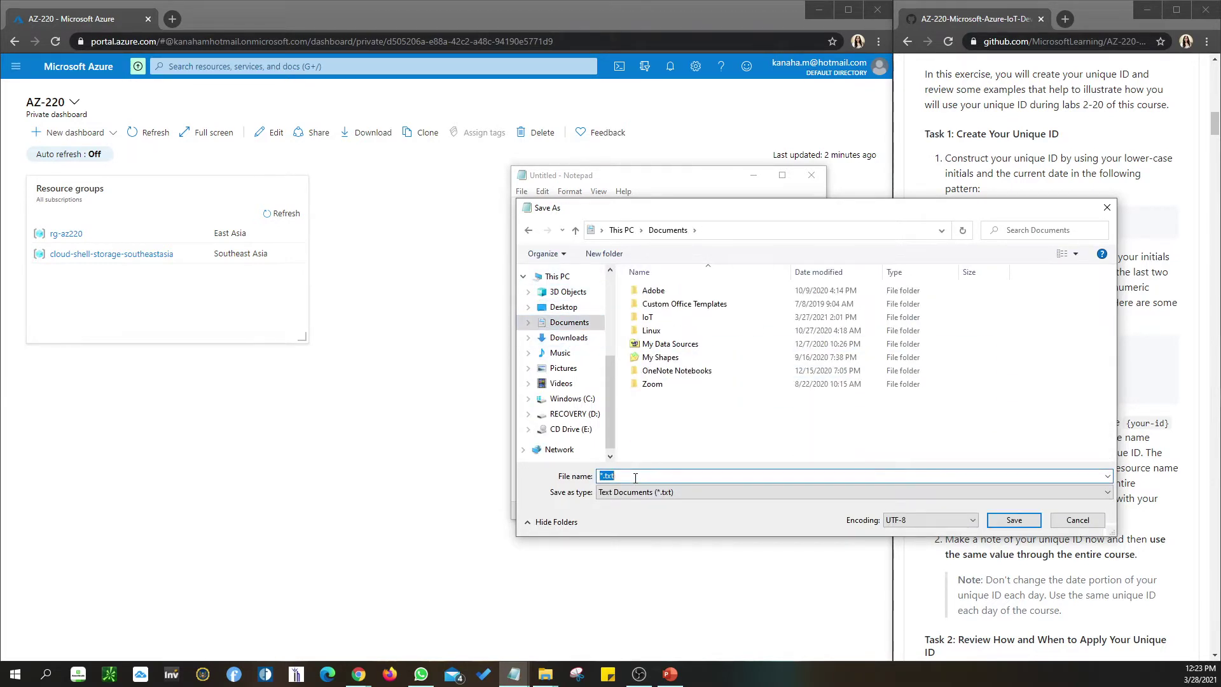
text(Iot_)
key(BackSpace)
text(T_Reference)
key(Return)
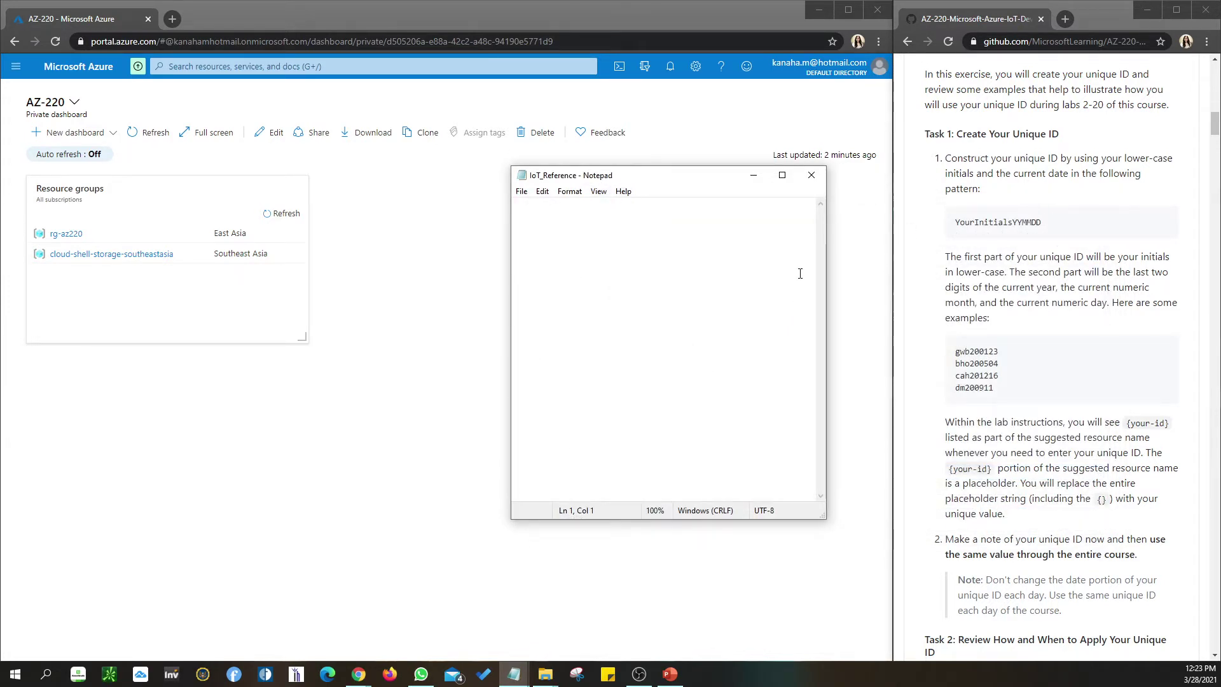
Record the line "UniqueID: kv2103" in the note, following the lab's YourInitialsYYMMDD pattern without the day.
click(1170, 195)
click(703, 219)
text(Unique )
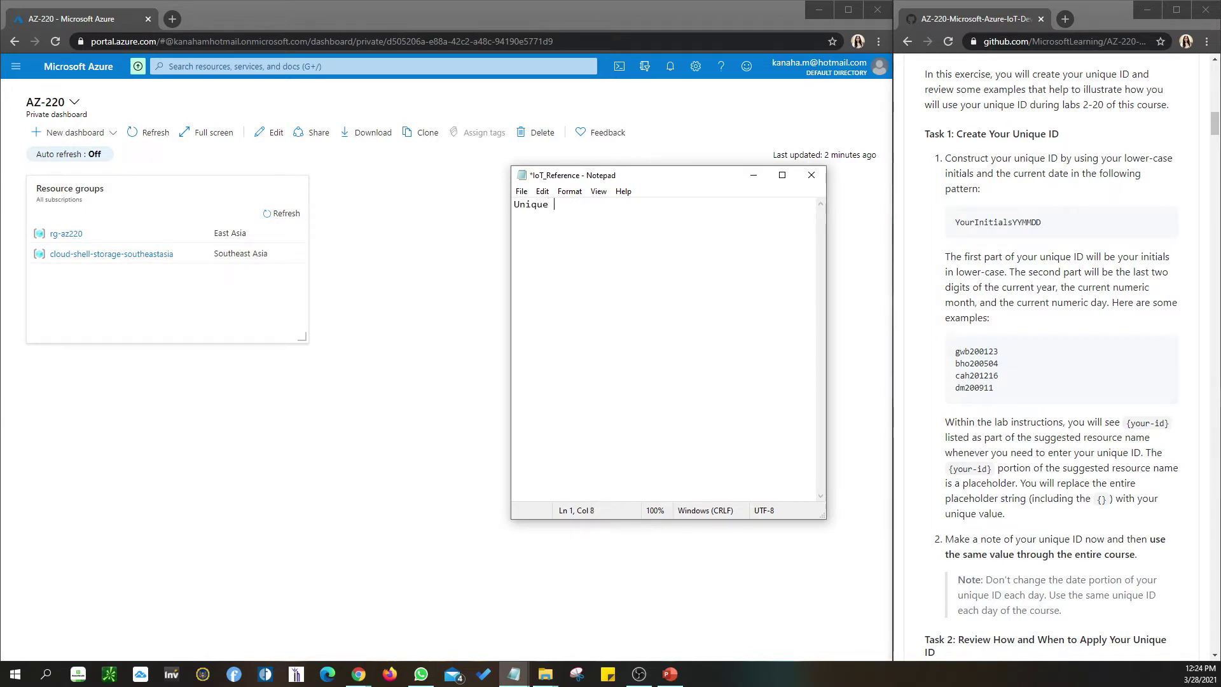
text(ID:)
drag(958, 220, 1042, 222)
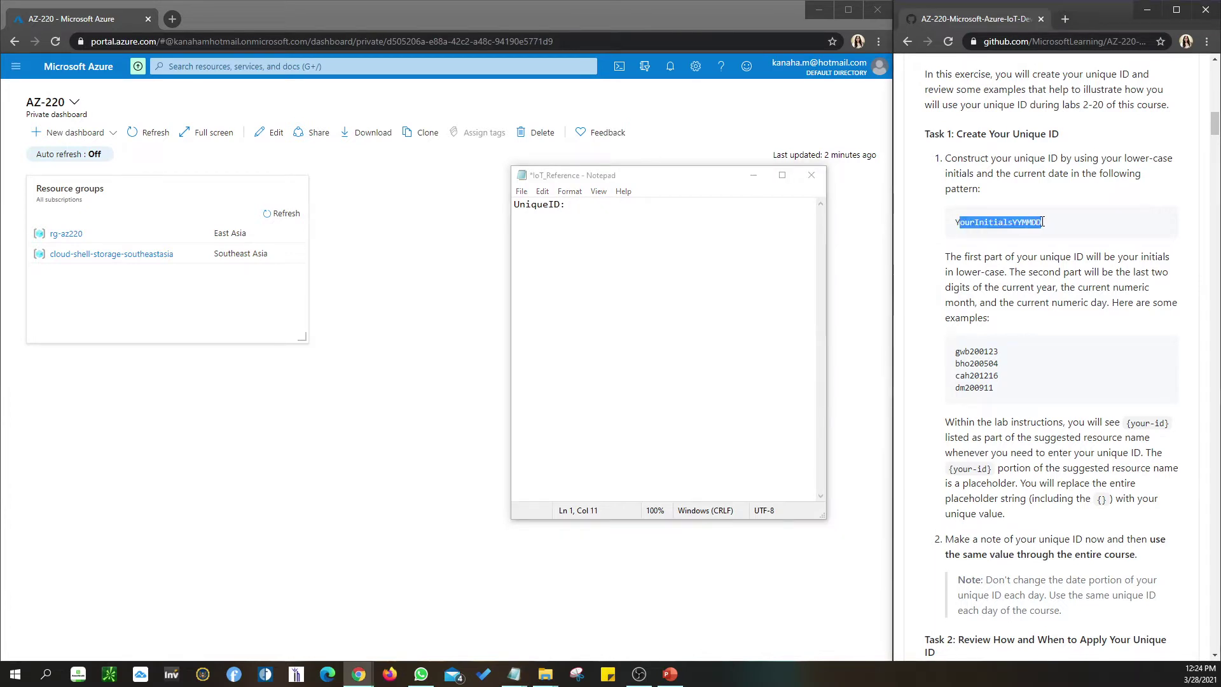
click(663, 206)
text(kv2103)
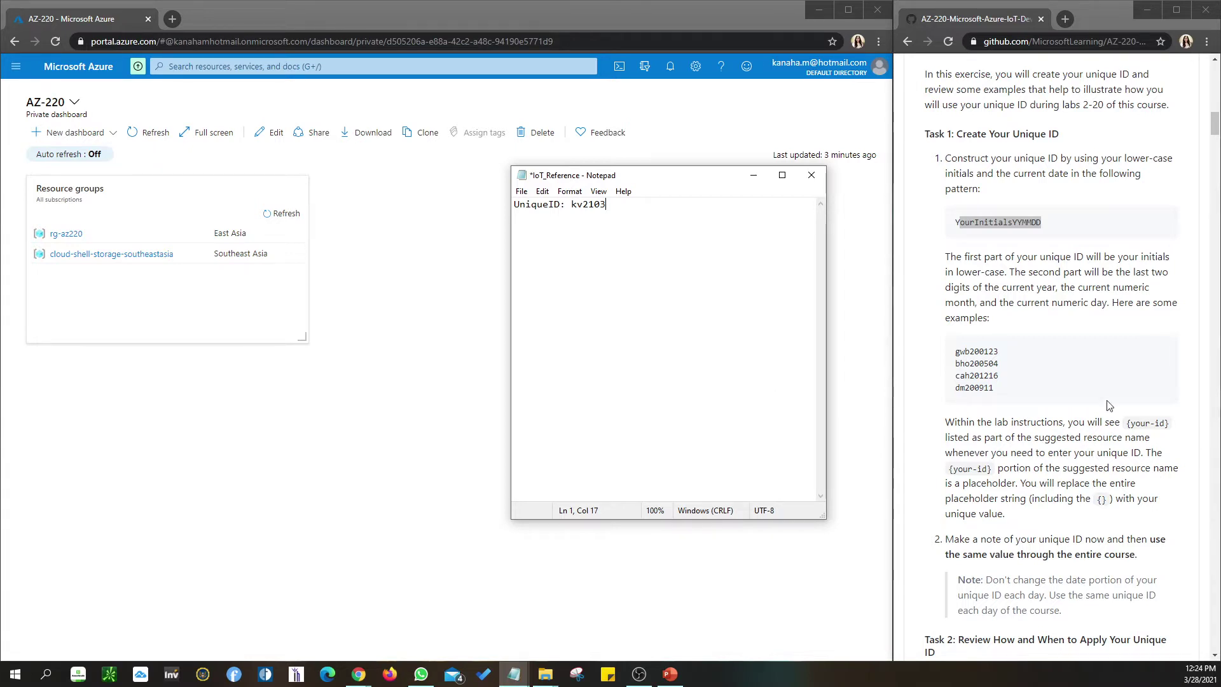
Compare the recorded ID with the example IDs in Task 1 and save the IoT_Reference note.
scroll(1063, 405, down, 1)
drag(955, 287, 1011, 326)
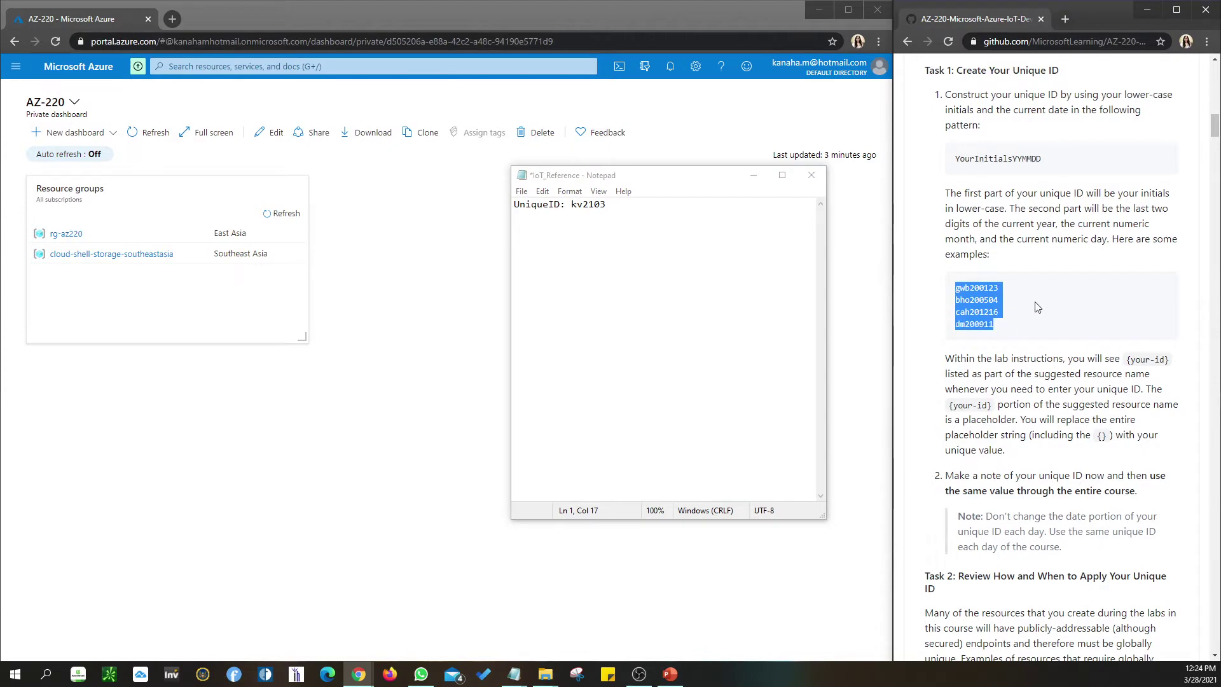
click(1039, 306)
drag(1002, 312, 955, 313)
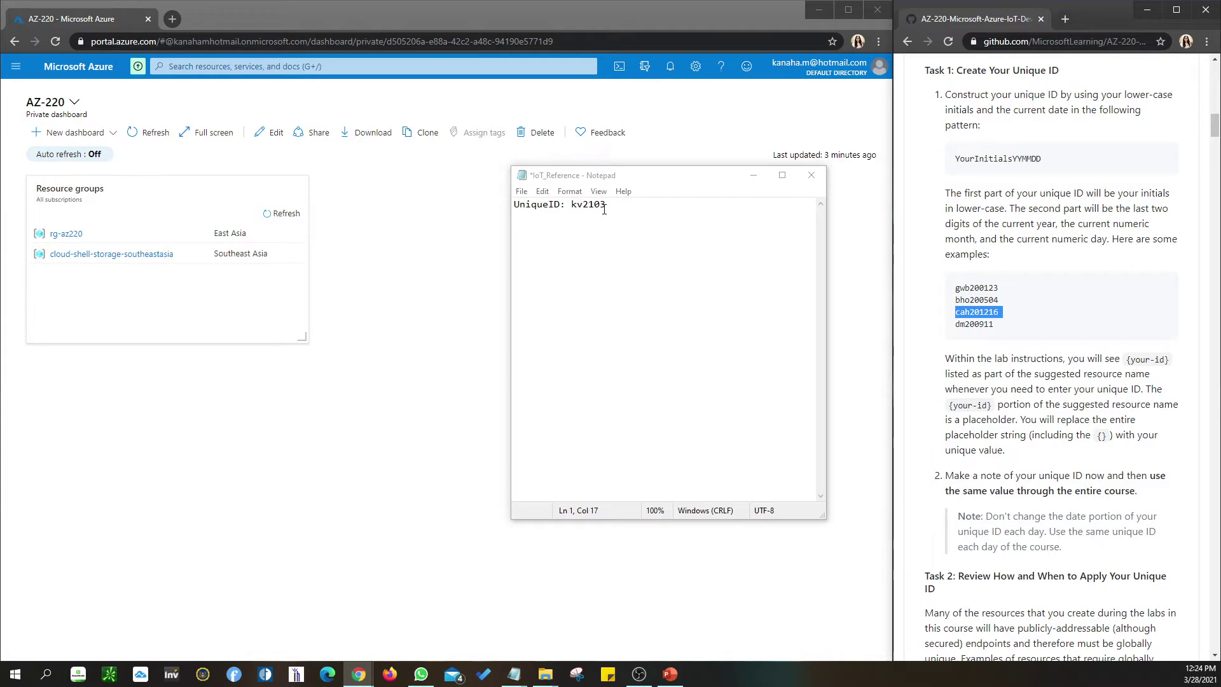
click(616, 308)
key(ctrl+s)
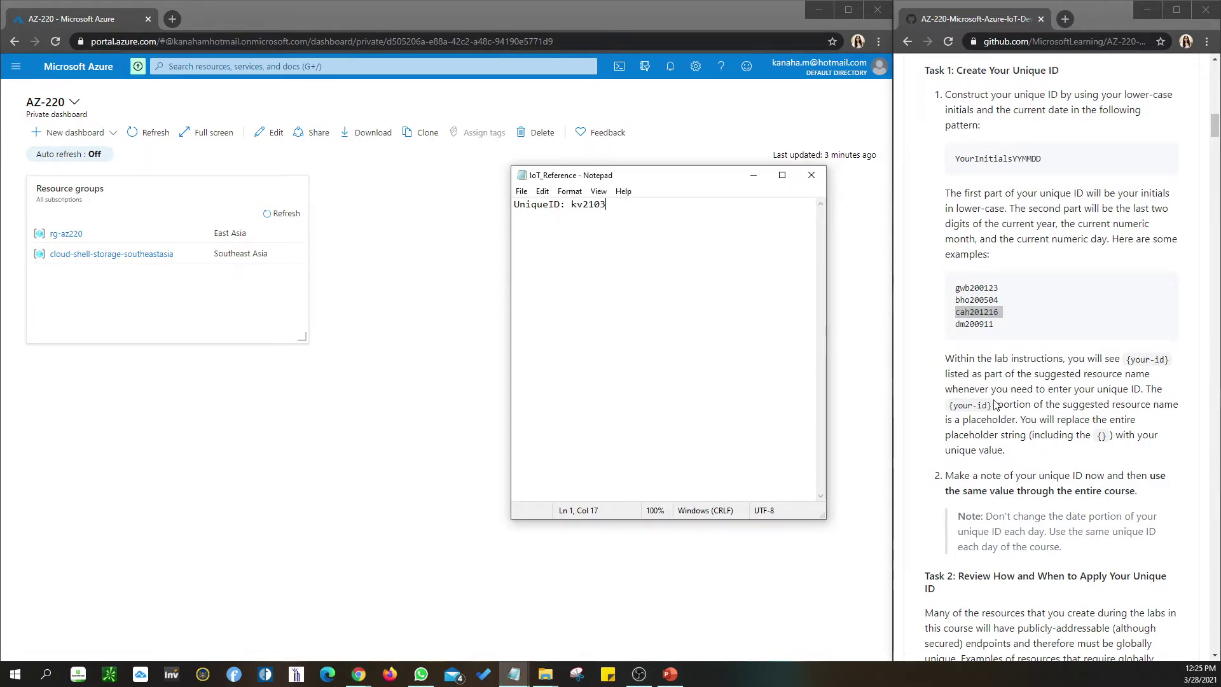
Enlarge the lab page and read how the {your-id} placeholder is replaced and the note about reusing the same ID.
scroll(995, 405, down, 2)
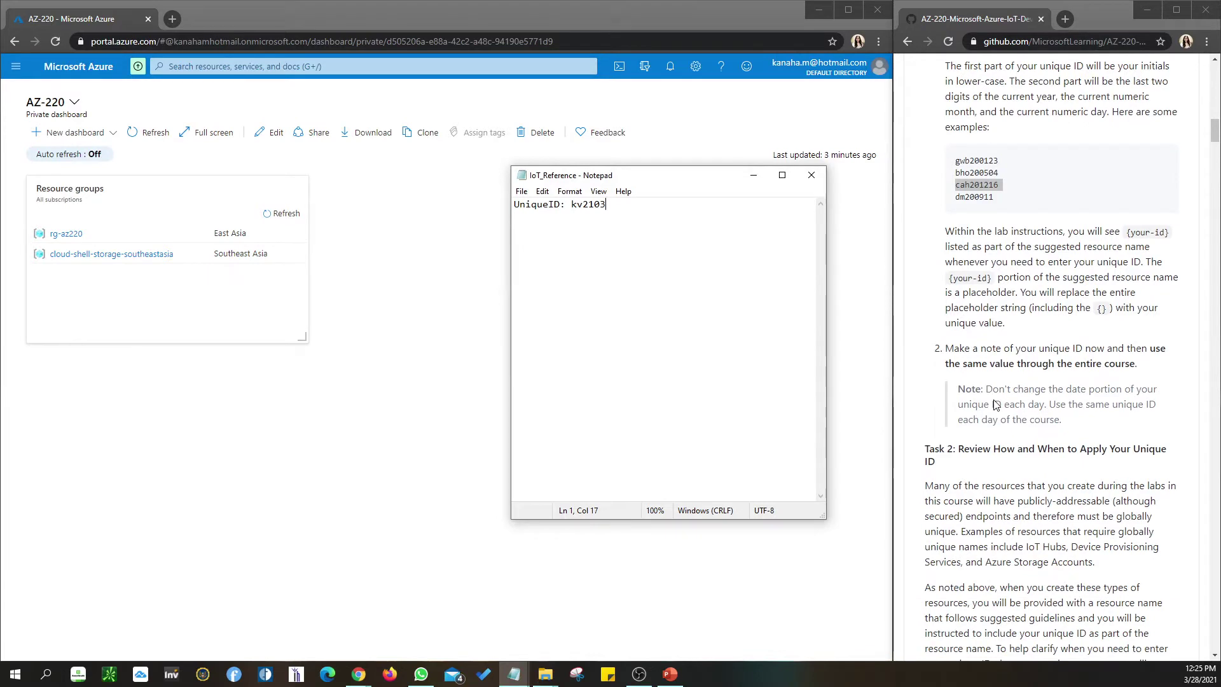
drag(1127, 234, 1173, 236)
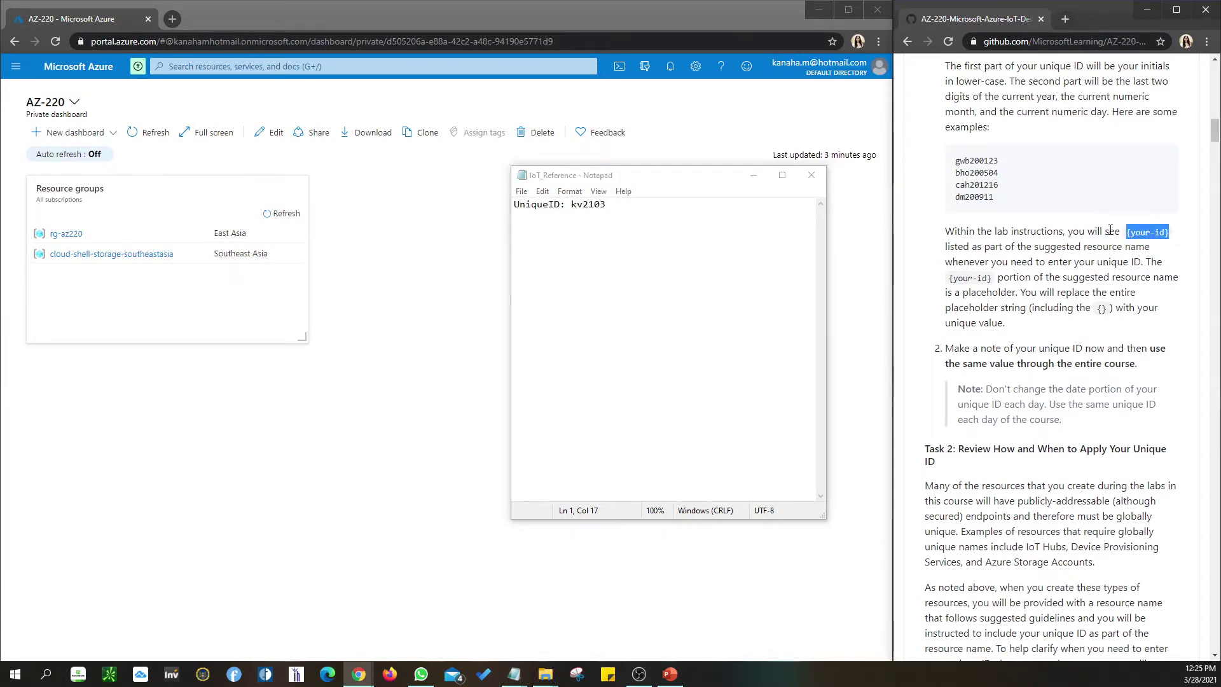
key(ctrl+plus)
key(ctrl+plus)
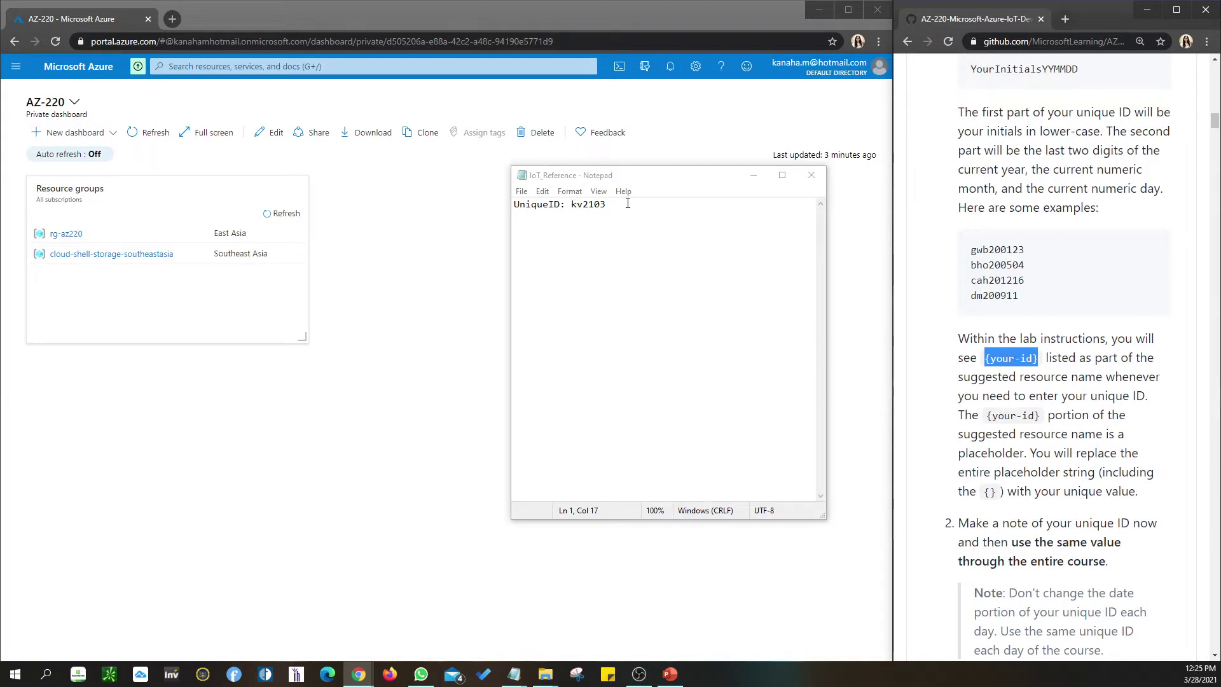
scroll(1076, 367, down, 3)
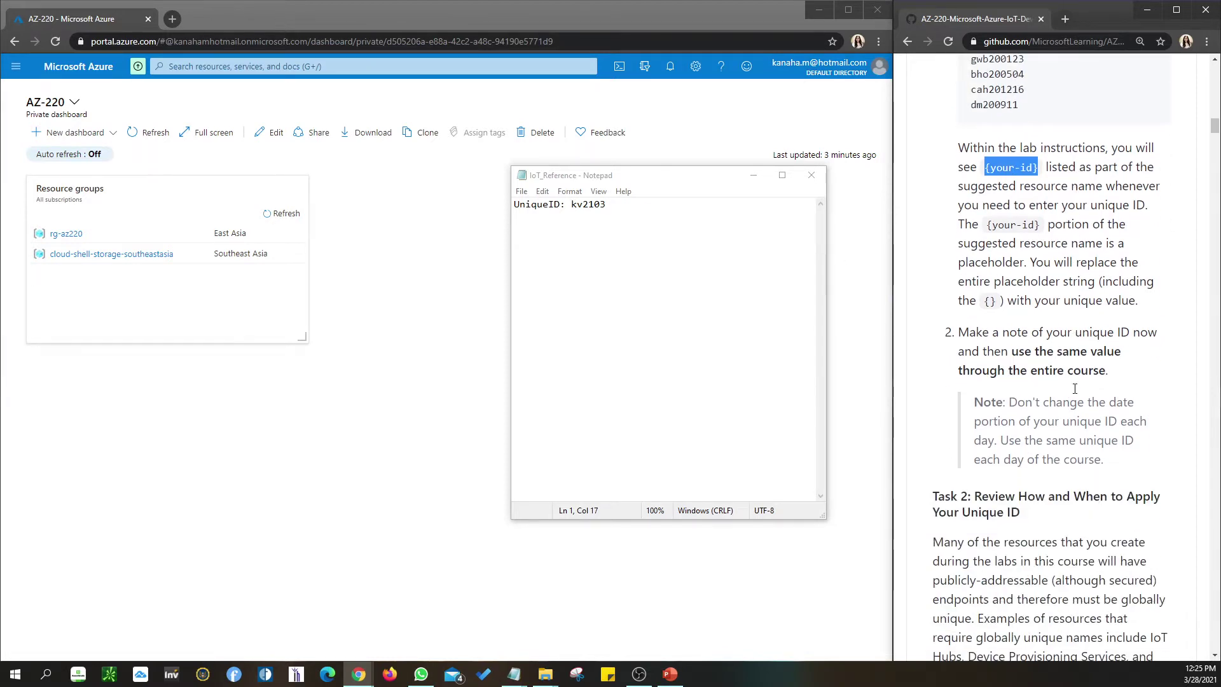
Read the Task 2 explanation of when to apply the unique ID and examine the example ID above the naming table.
scroll(1074, 388, down, 1)
scroll(1075, 393, down, 1)
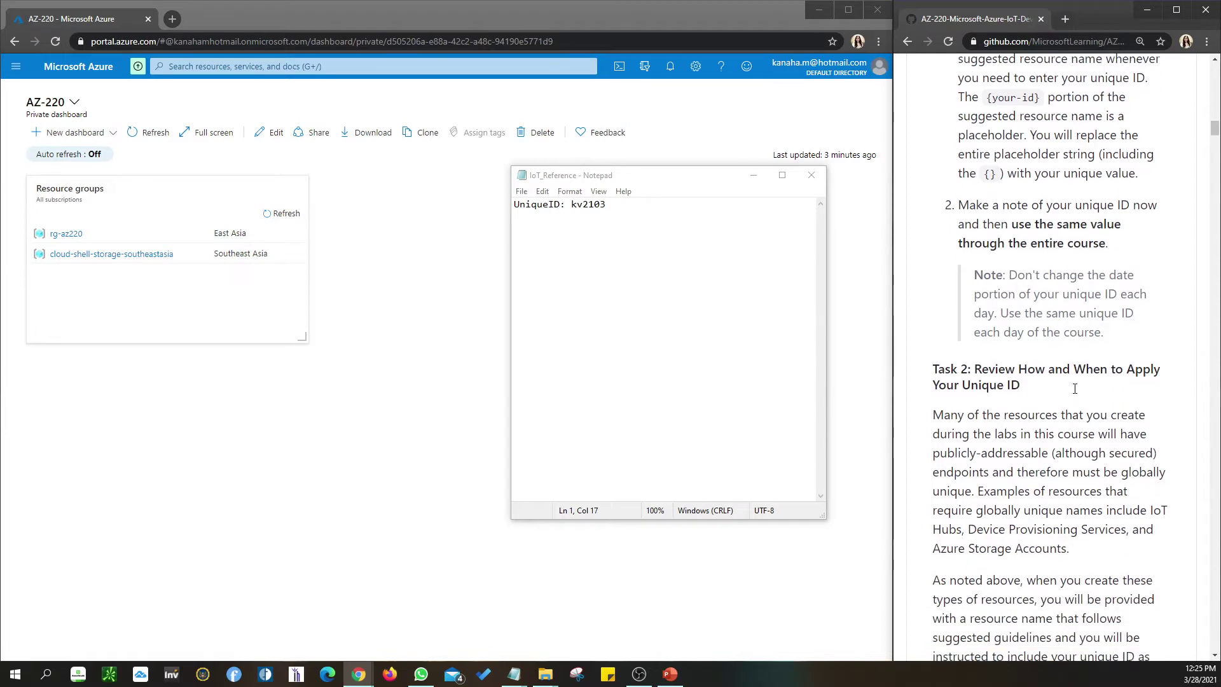
scroll(1074, 393, down, 2)
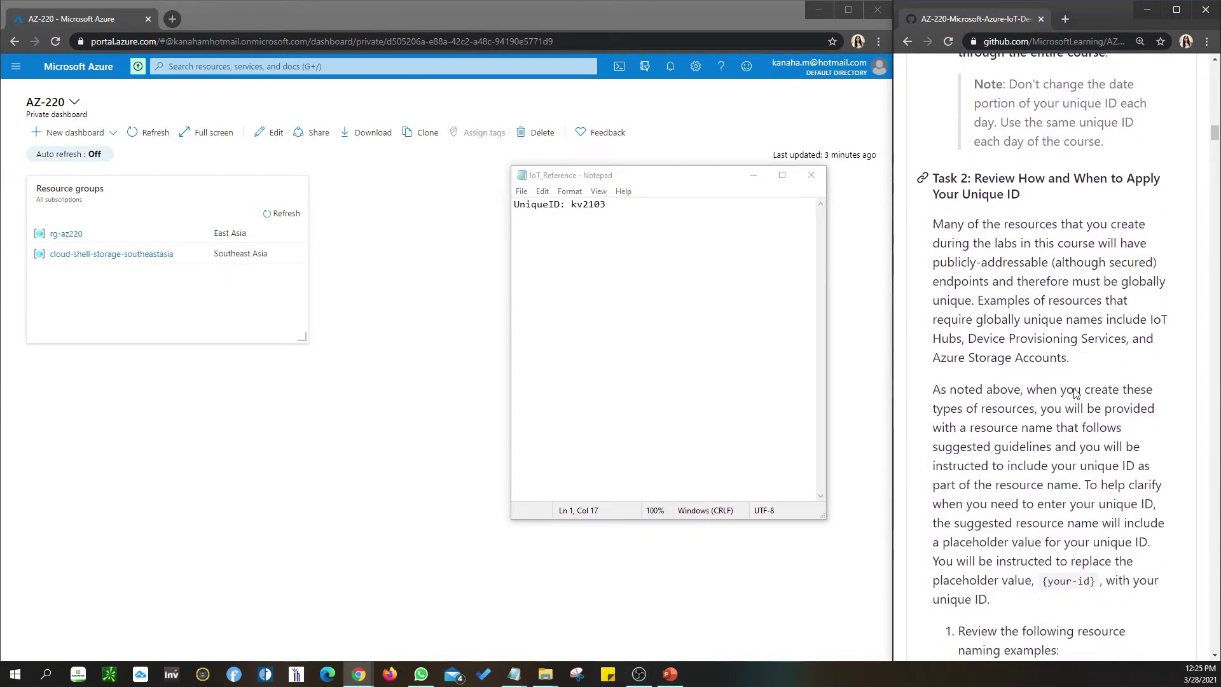
scroll(1074, 394, down, 1)
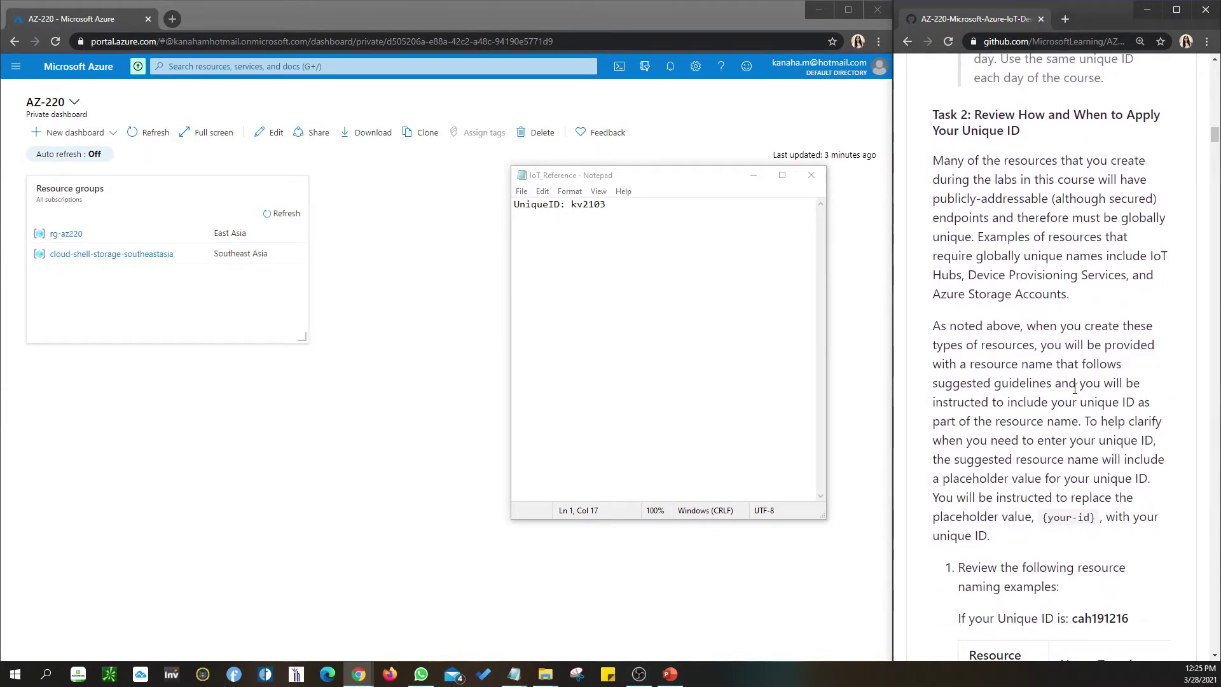
scroll(1075, 388, down, 2)
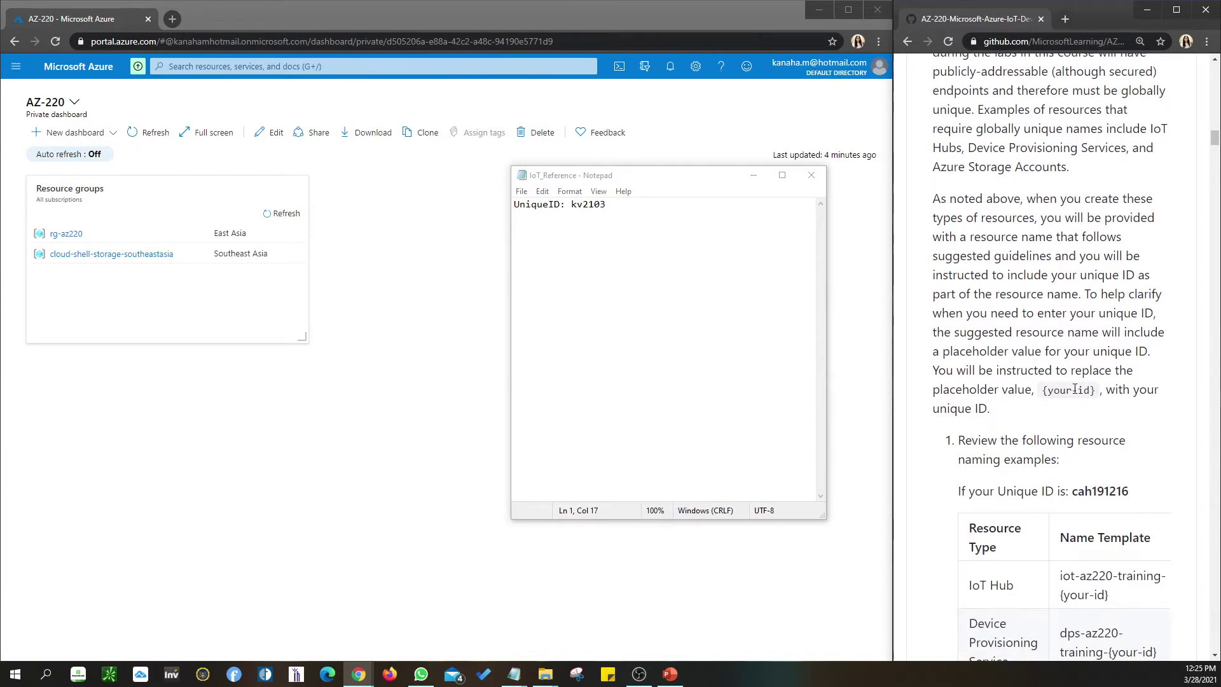
scroll(1075, 389, up, 1)
scroll(1074, 389, down, 3)
scroll(1075, 391, up, 4)
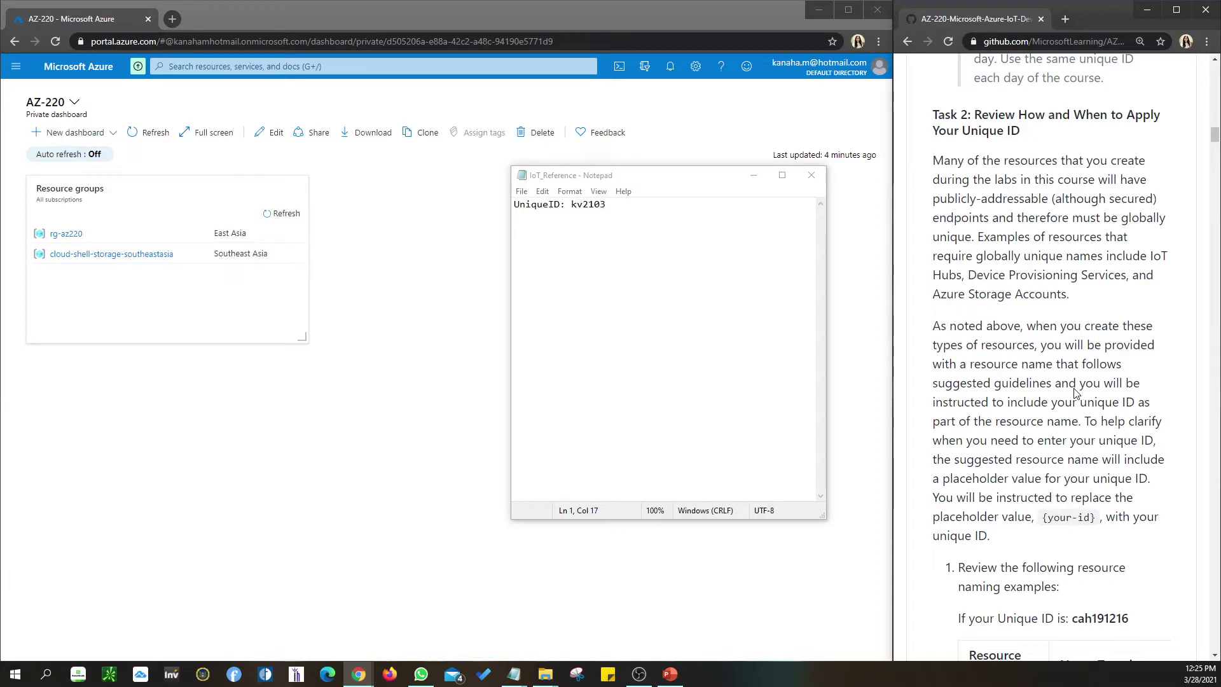
scroll(1075, 391, down, 3)
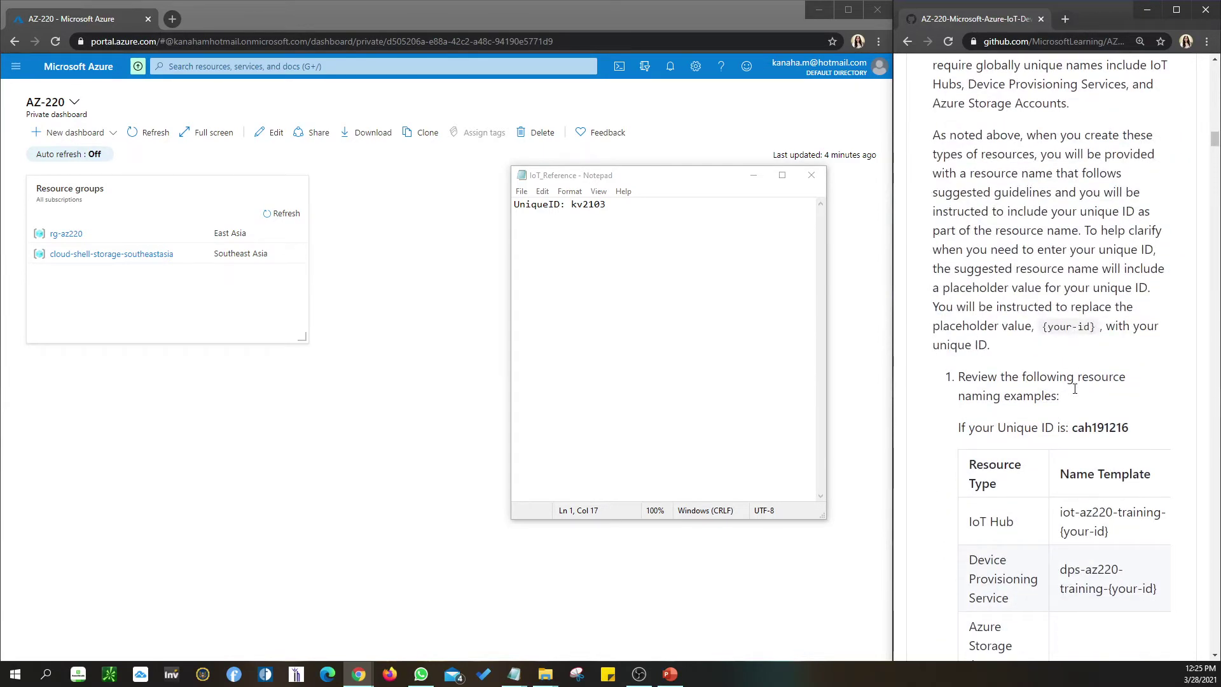
scroll(1074, 388, down, 3)
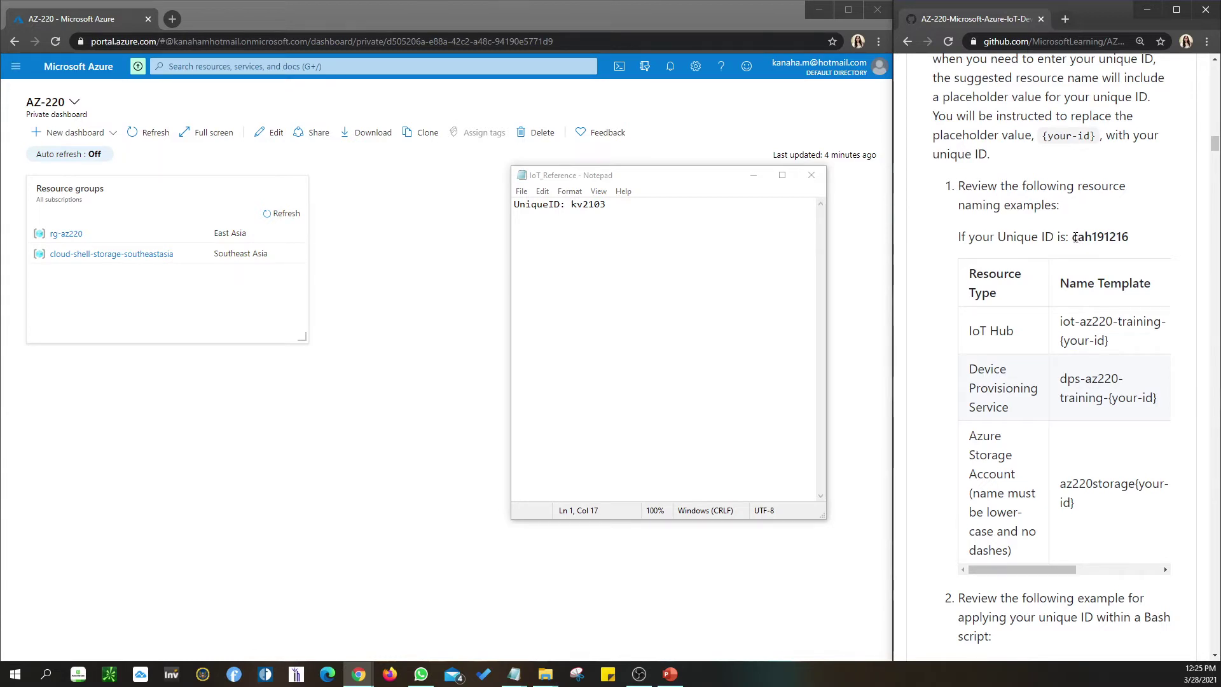
drag(1072, 237, 1126, 238)
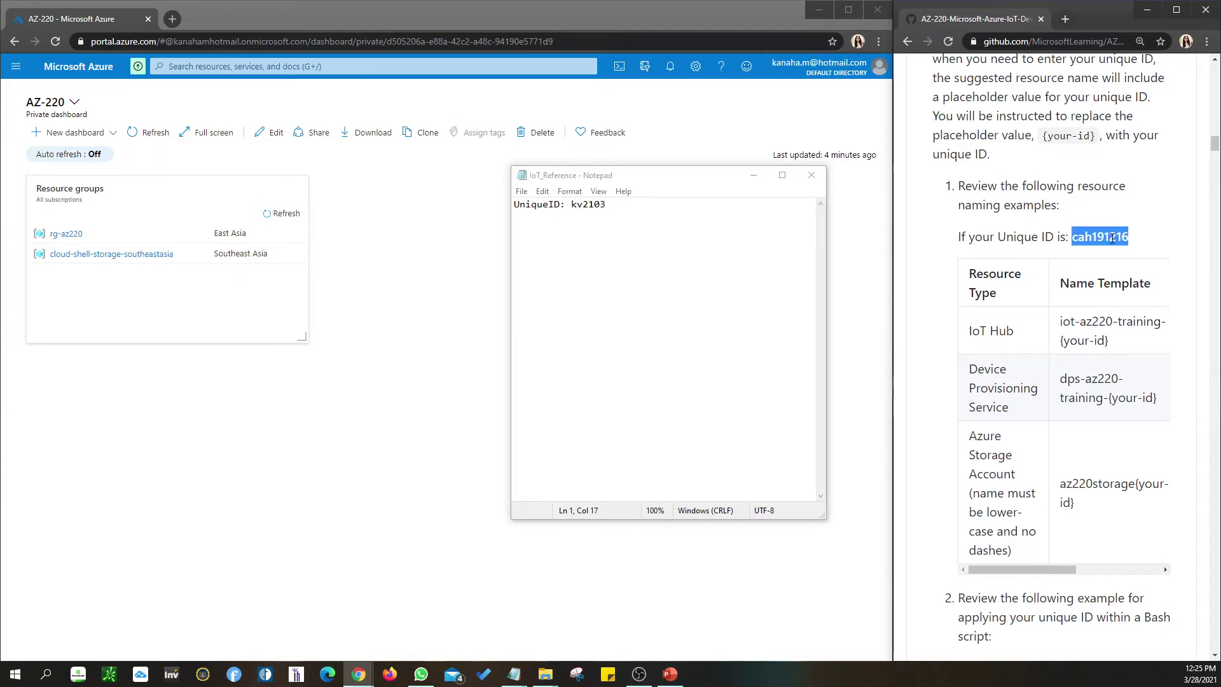
Add a second line to the IoT_Reference note with the label "IoT Hub:" taken from the lab's naming table.
scroll(1112, 238, down, 2)
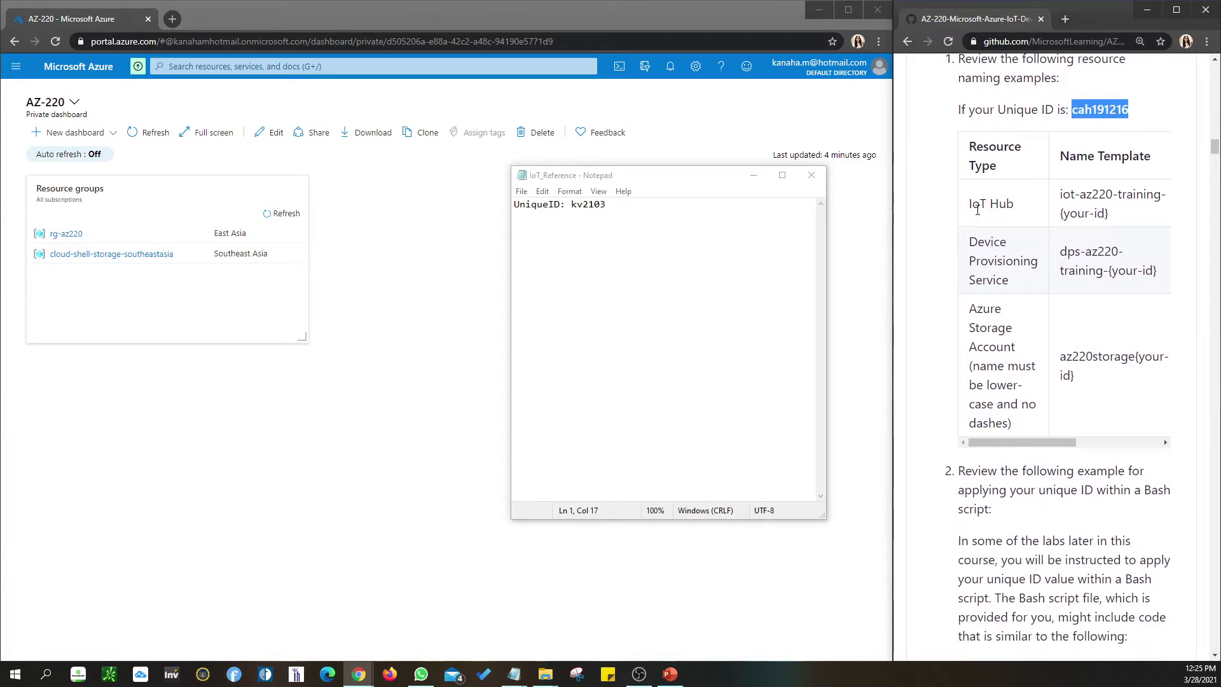
drag(969, 204, 1016, 207)
key(ctrl+c)
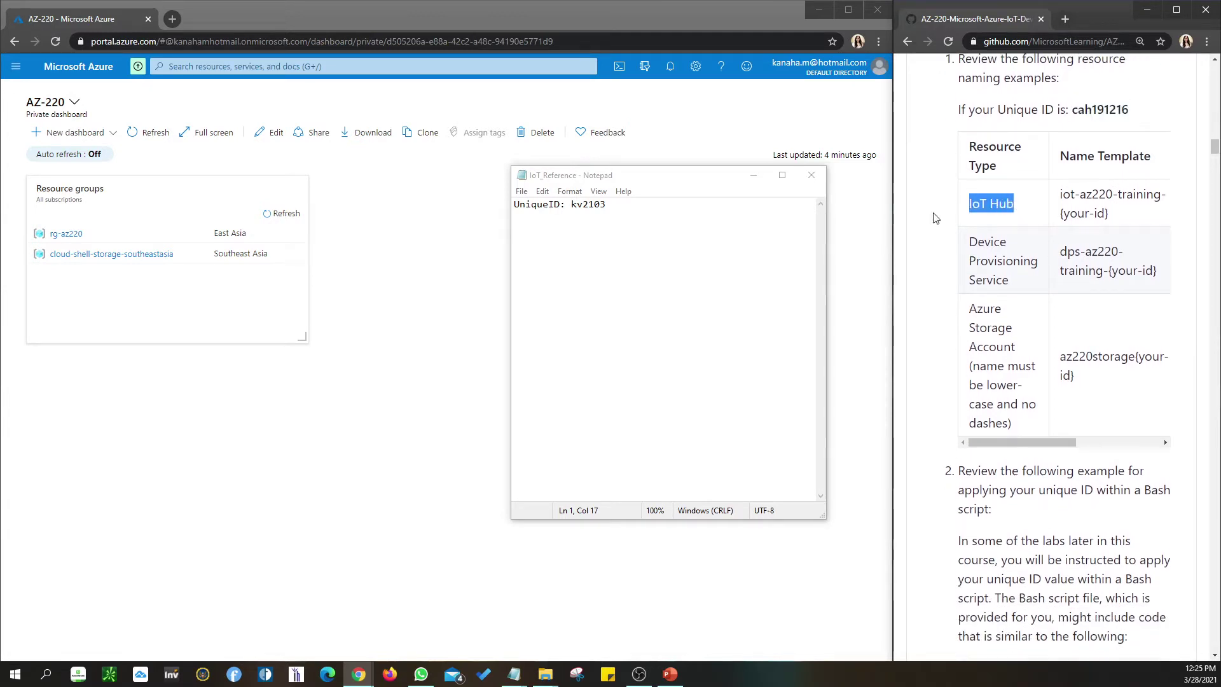
click(629, 205)
key(Return)
key(ctrl+v)
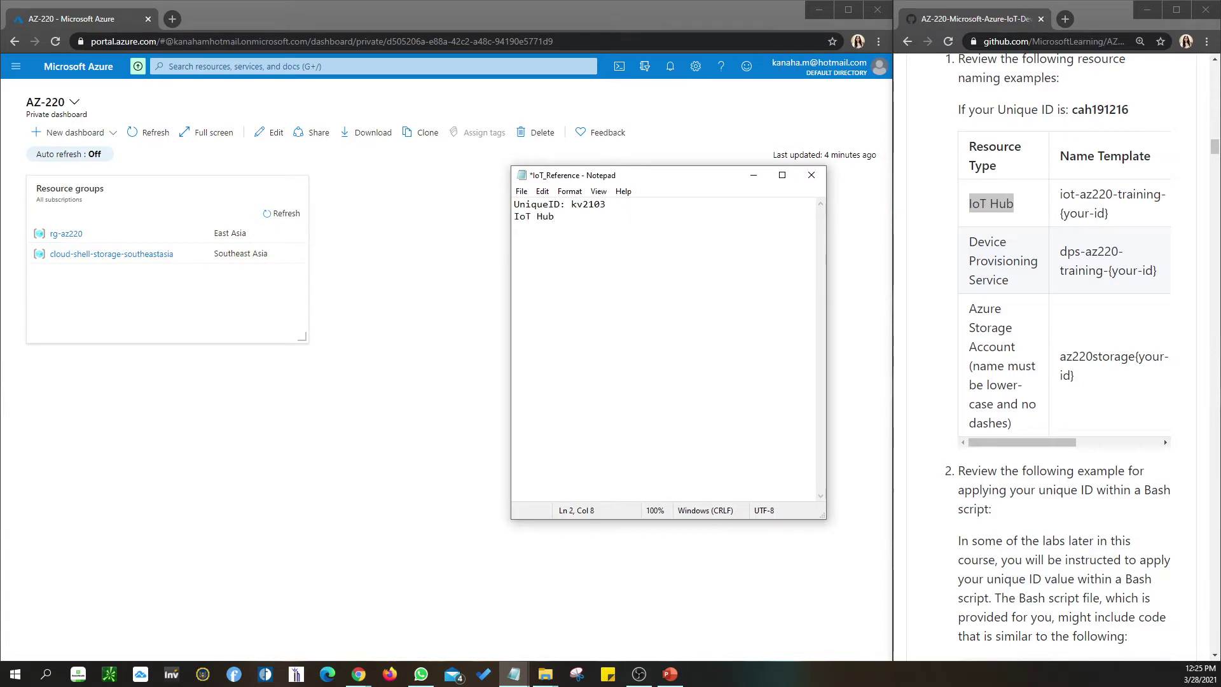
text(:)
Fill in the IoT Hub entry from its name template, replacing {your-id}, so it reads iot-az220-training-kv2103.
drag(1061, 194, 1122, 218)
key(ctrl+c)
click(661, 225)
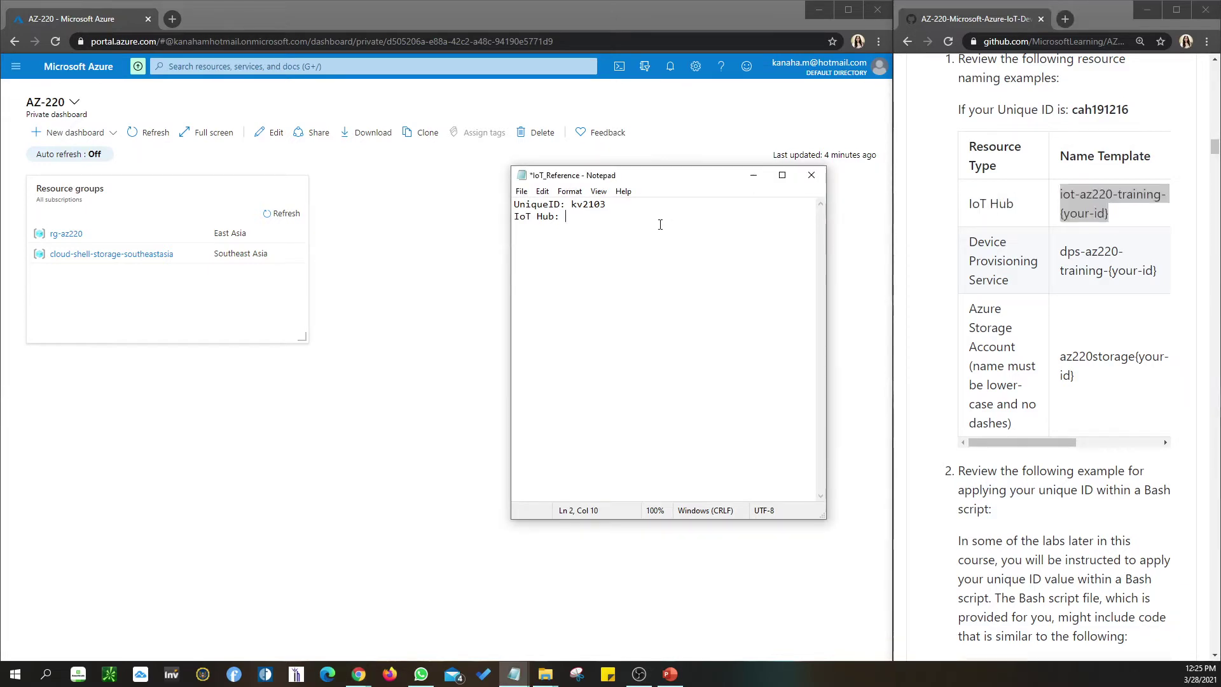
key(ctrl+v)
shift+click(675, 217)
text(kv2102)
key(BackSpace)
text(3)
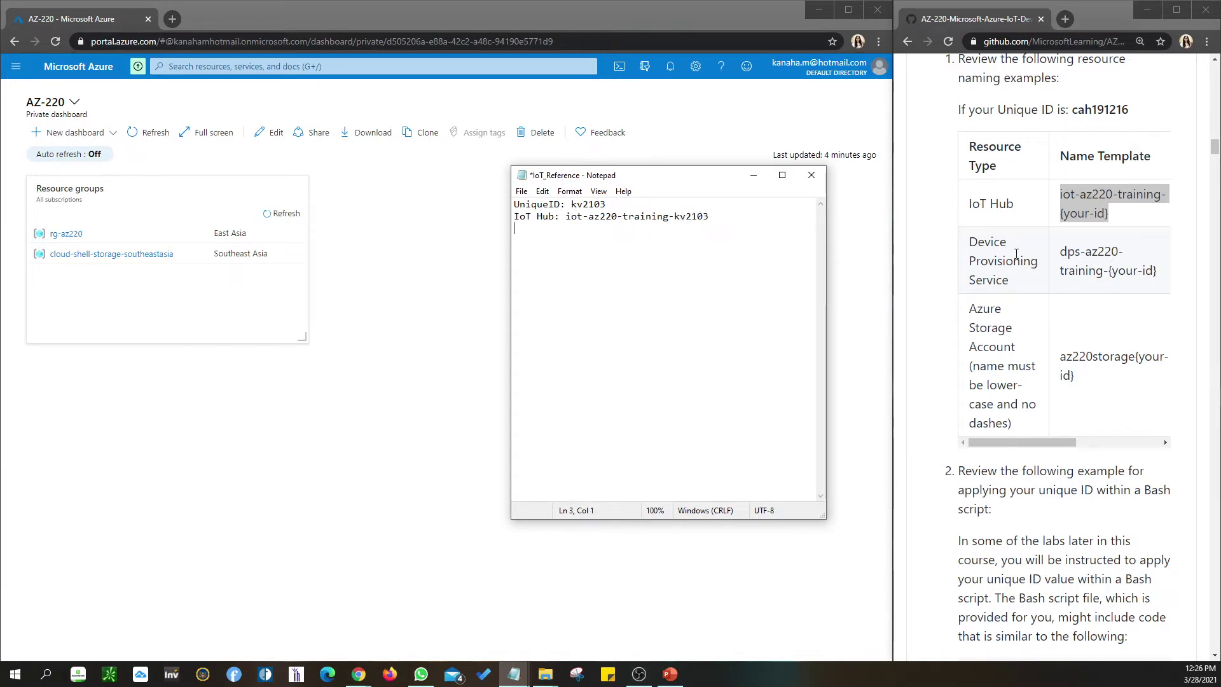
Add the label "Device Provisioning Service:" on the note's third line and select its name template in the lab table.
drag(969, 242, 1014, 283)
key(ctrl+c)
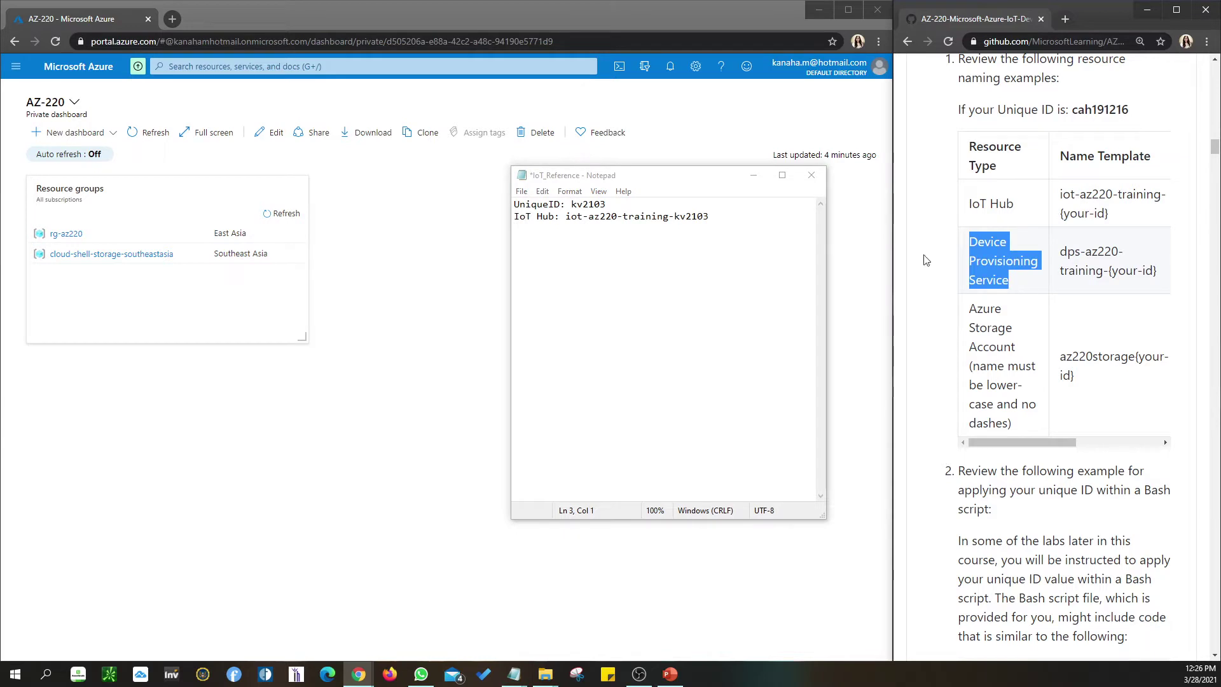
click(629, 232)
key(ctrl+v)
text(:)
drag(1062, 252, 1149, 280)
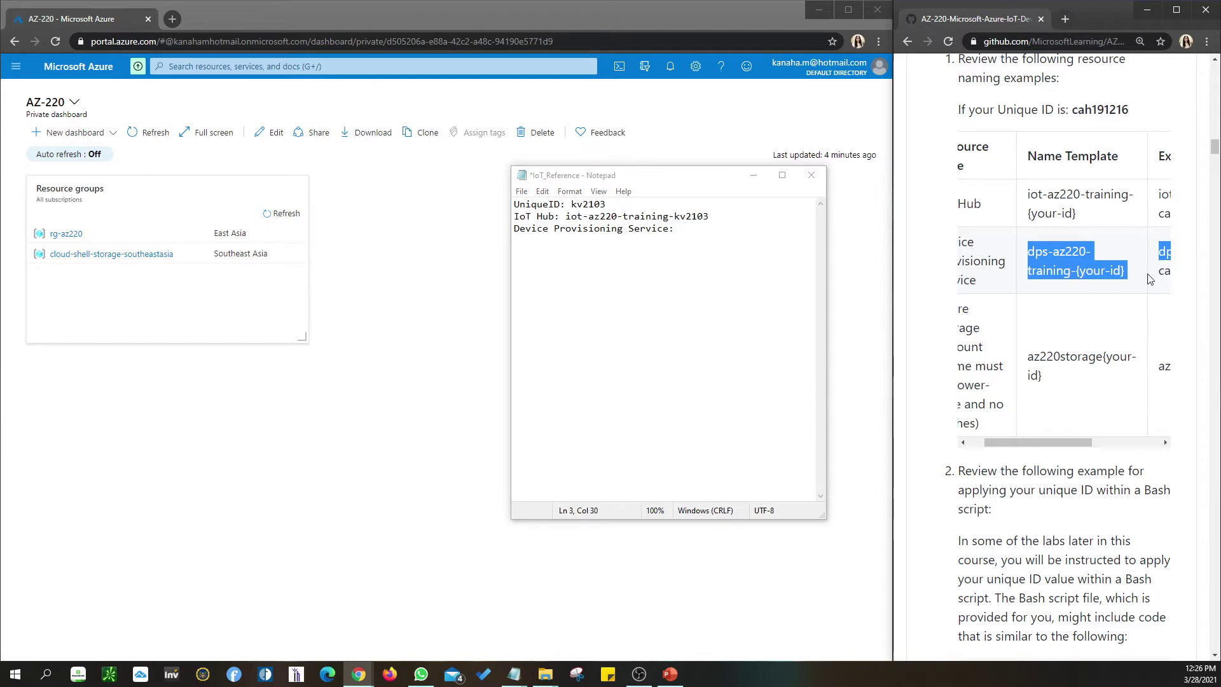
click(733, 214)
text(dps-az220-training-{your-id}	dps-az220-training-)
key(ctrl+z)
Complete the Device Provisioning Service entry as dps-az220-training-kv2103 and widen the note window so the line fits.
click(714, 236)
text(dps-az220-training-{your-id}	dps-az220-training-)
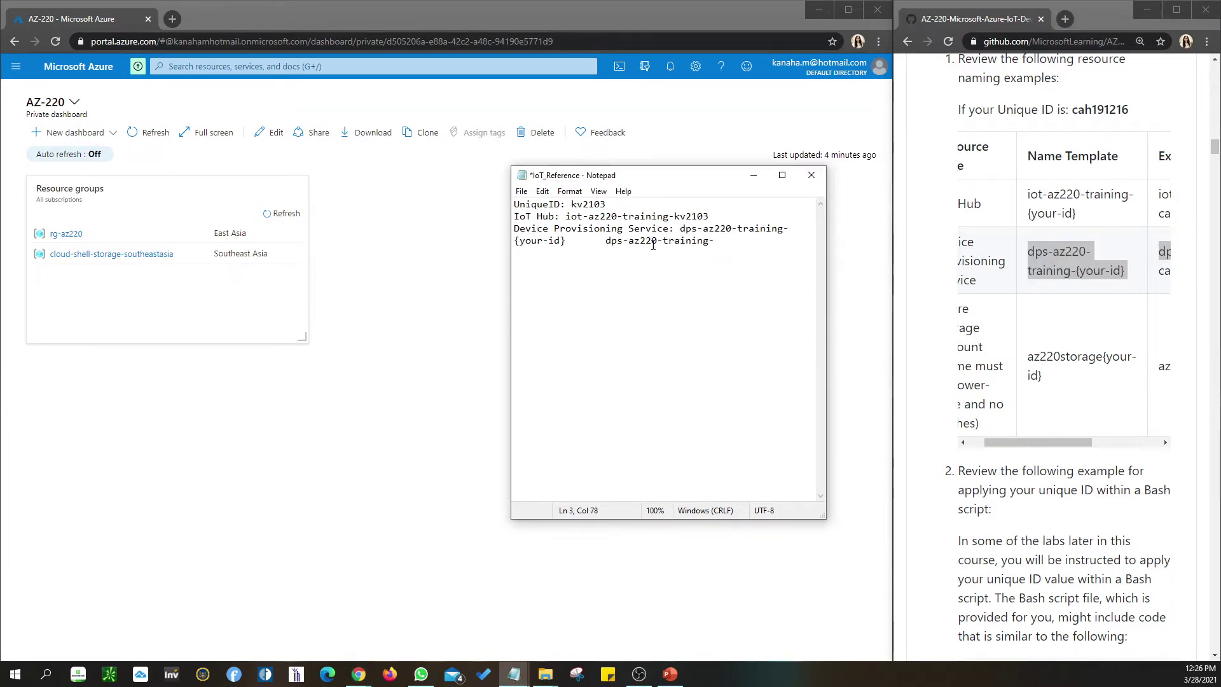
click(1077, 445)
drag(1077, 445, 1060, 445)
click(624, 240)
drag(719, 245, 514, 248)
key(BackSpace)
text(kv2103)
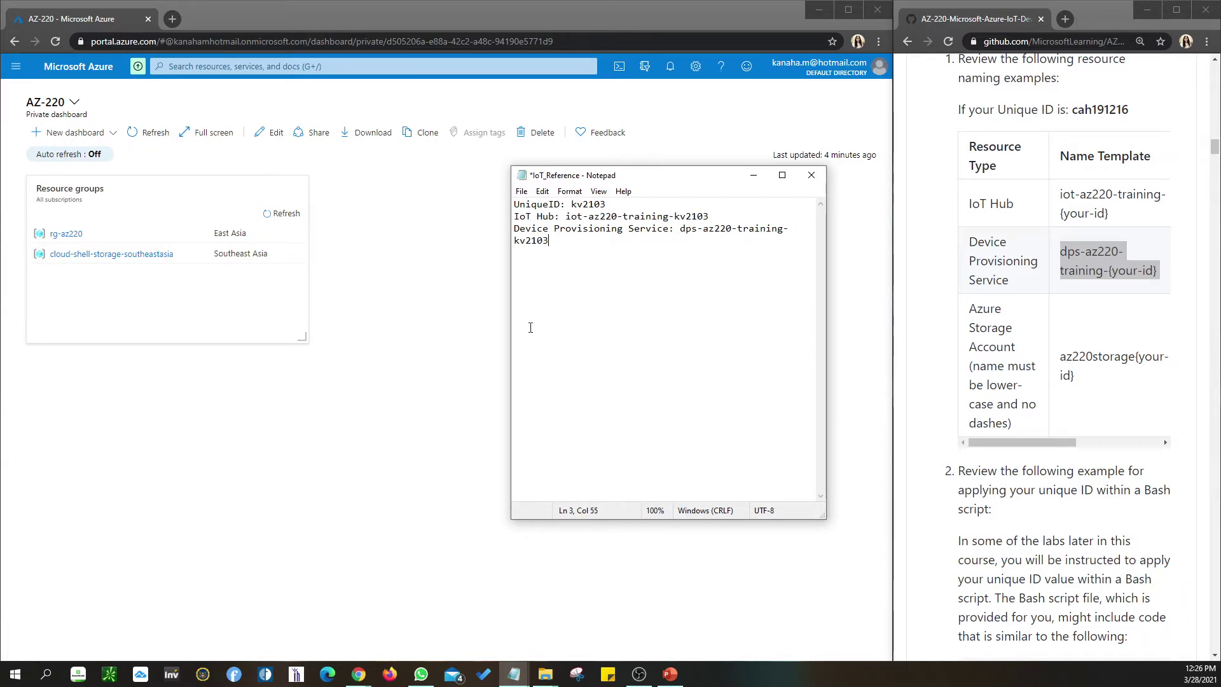
drag(512, 331, 340, 331)
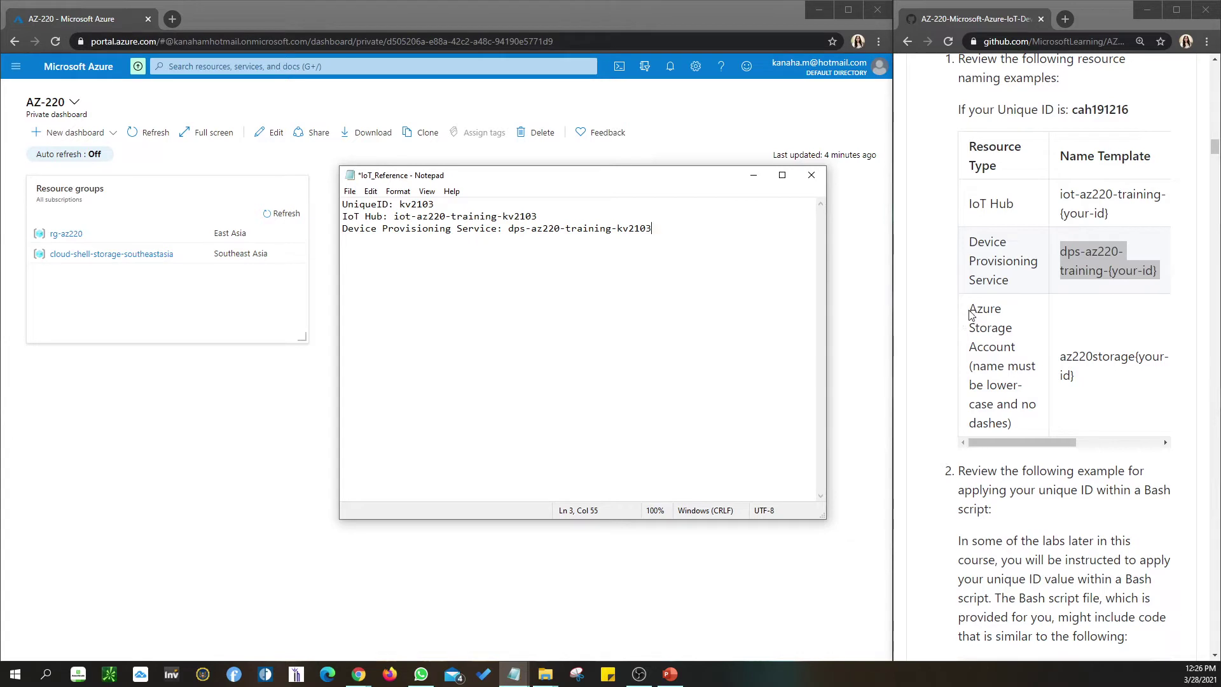
Copy the resource type "Azure Storage Account" from the naming table, without the remark in parentheses.
mouse_move(1055, 442)
mouse_down()
mouse_move(1094, 442)
mouse_move(1052, 442)
mouse_up()
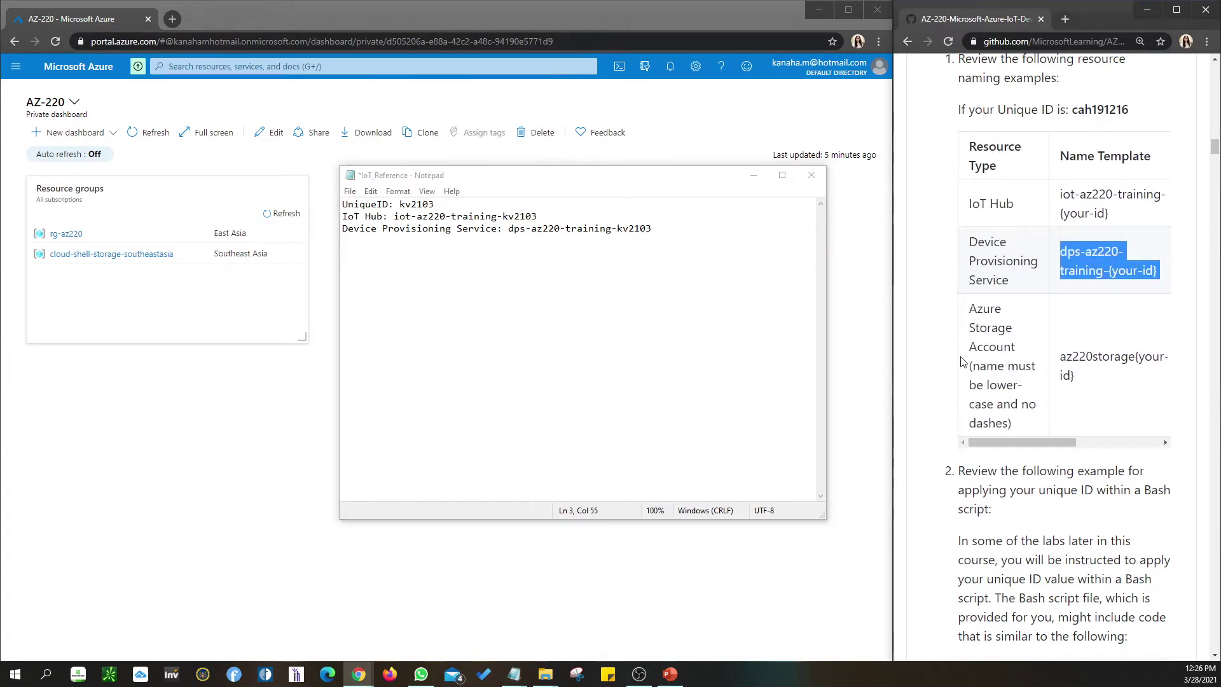
drag(970, 310, 1016, 347)
key(ctrl+c)
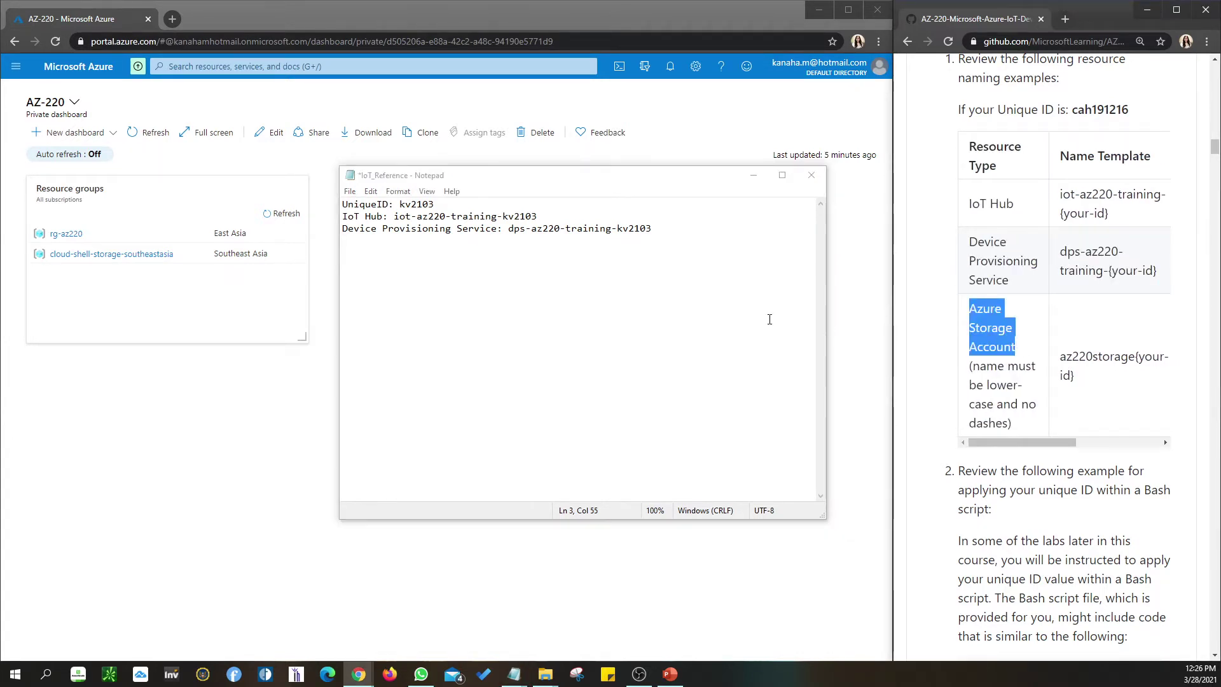
click(480, 229)
key(ctrl+v)
key(ctrl+z)
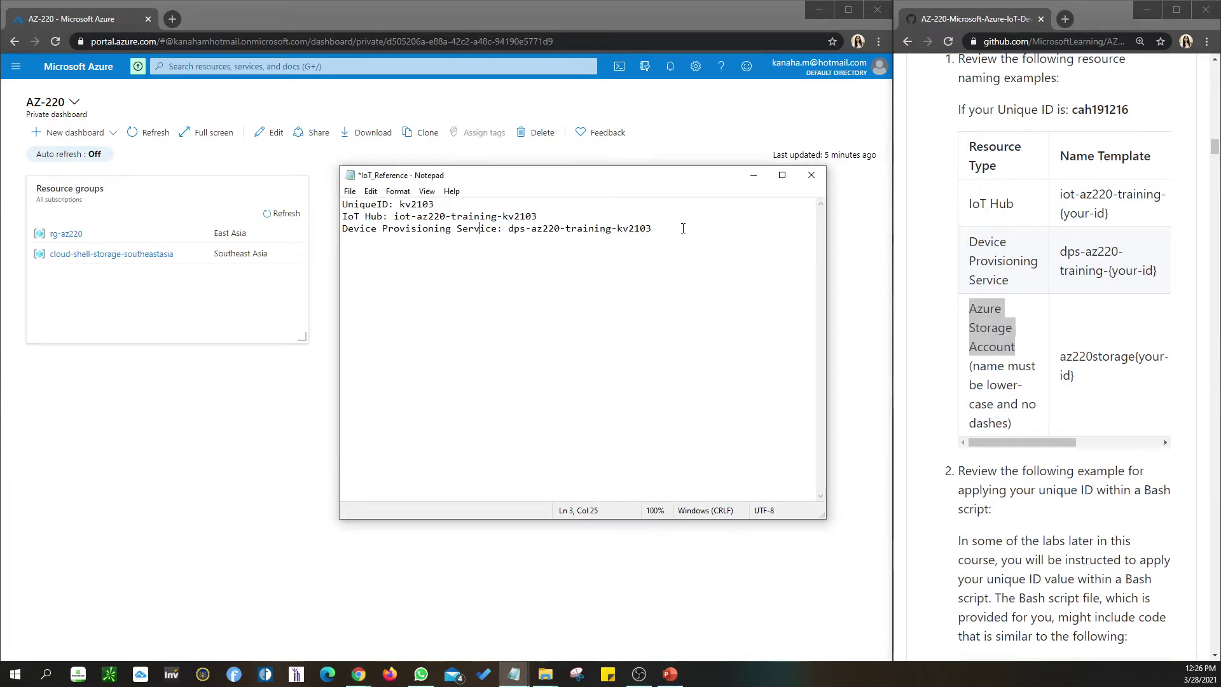
Add the line "Azure Storage Account: az220storagekv2103" below the Device Provisioning Service entry, using the table's name template.
key(Return)
key(ctrl+v)
text(:)
scroll(1019, 387, down, 1)
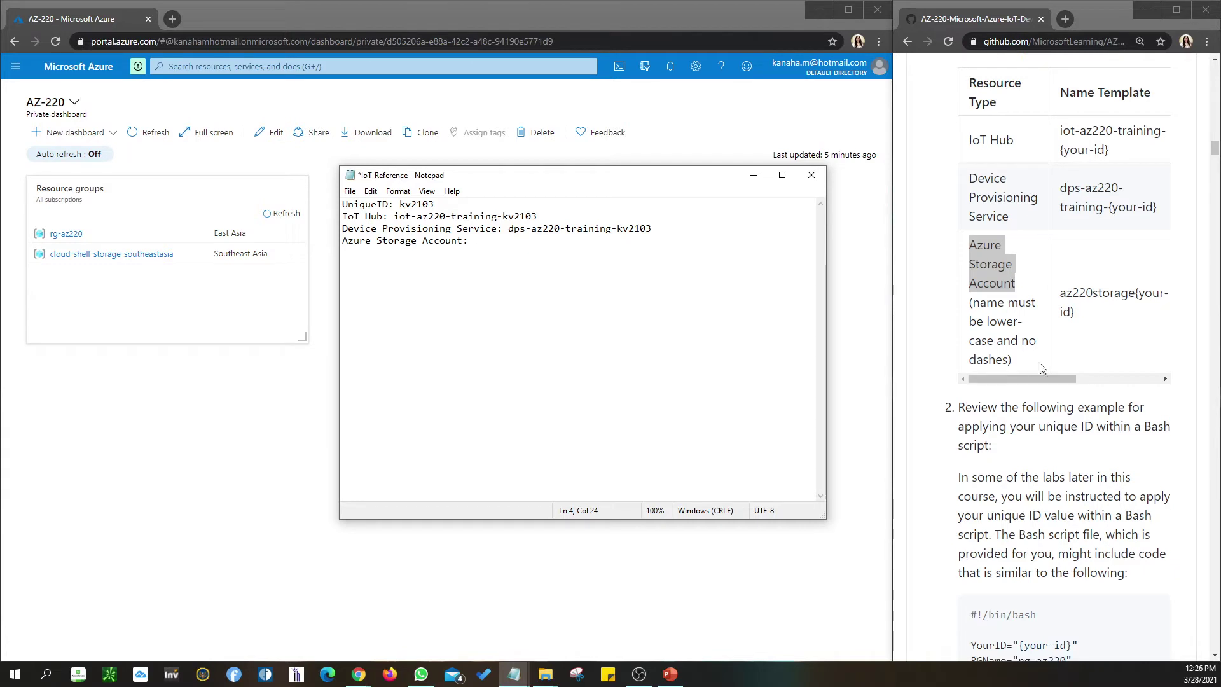
drag(1061, 297, 1137, 294)
key(ctrl+c)
click(494, 237)
key(ctrl+v)
text(kv2103)
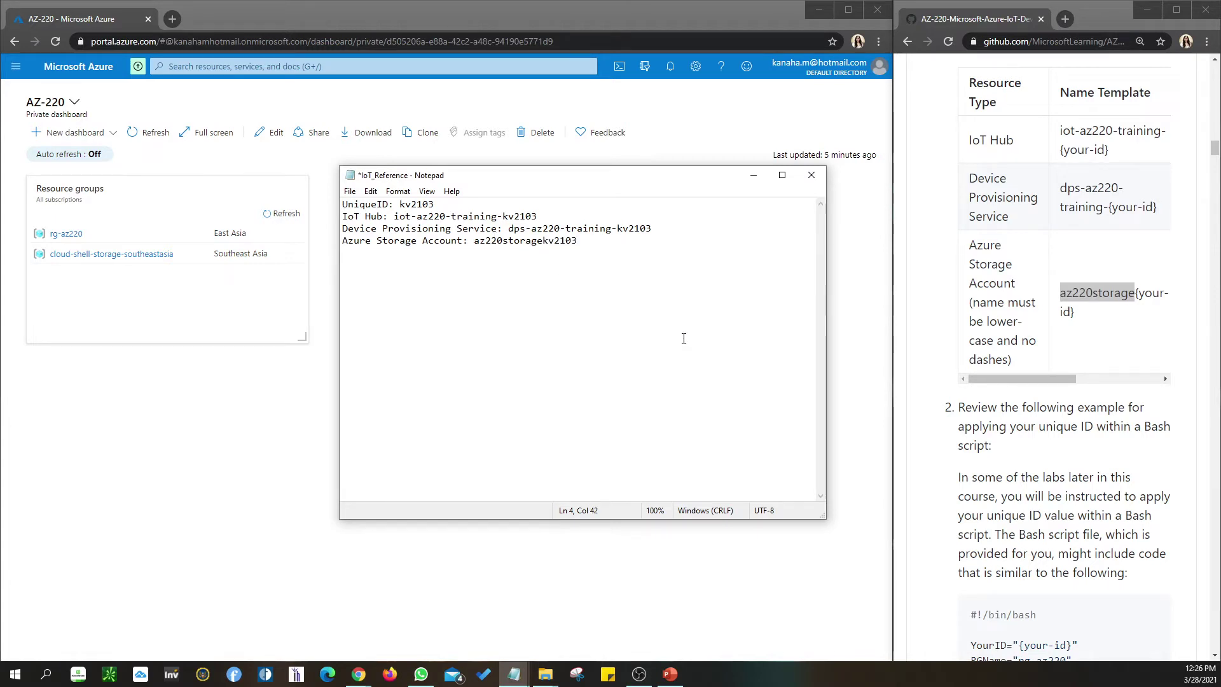
Review the recorded resource names and read the lab's Bash script example for applying the unique ID.
scroll(1122, 407, down, 4)
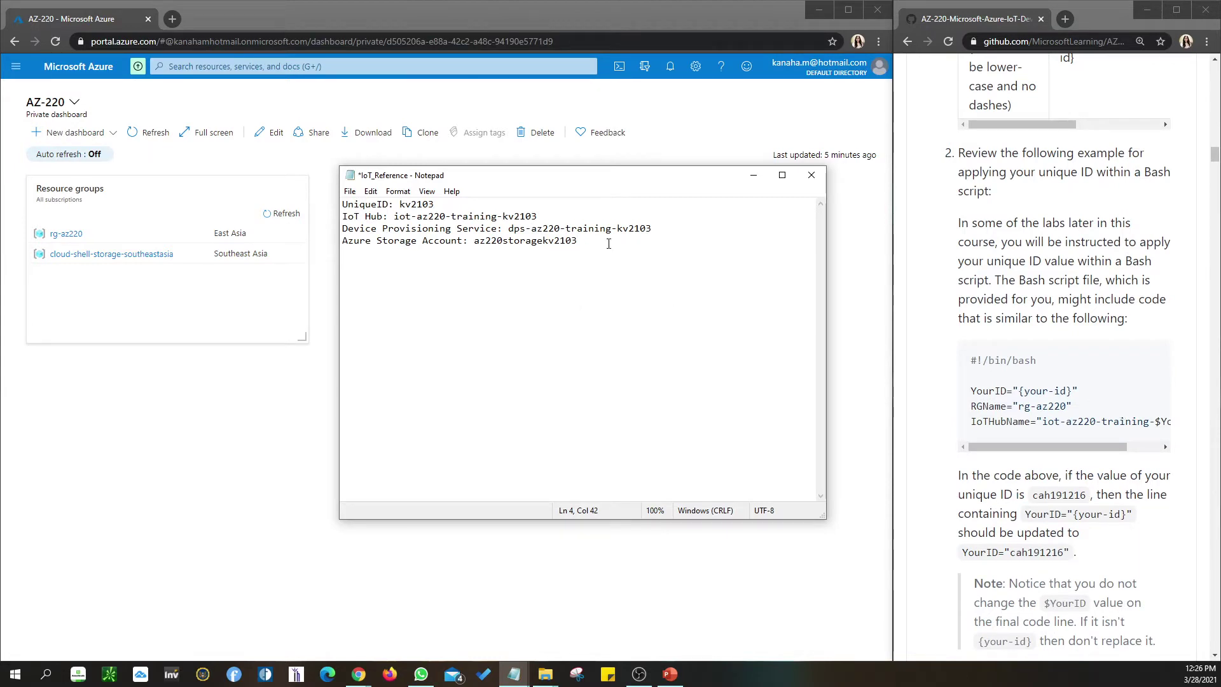
key(ctrl+a)
click(649, 294)
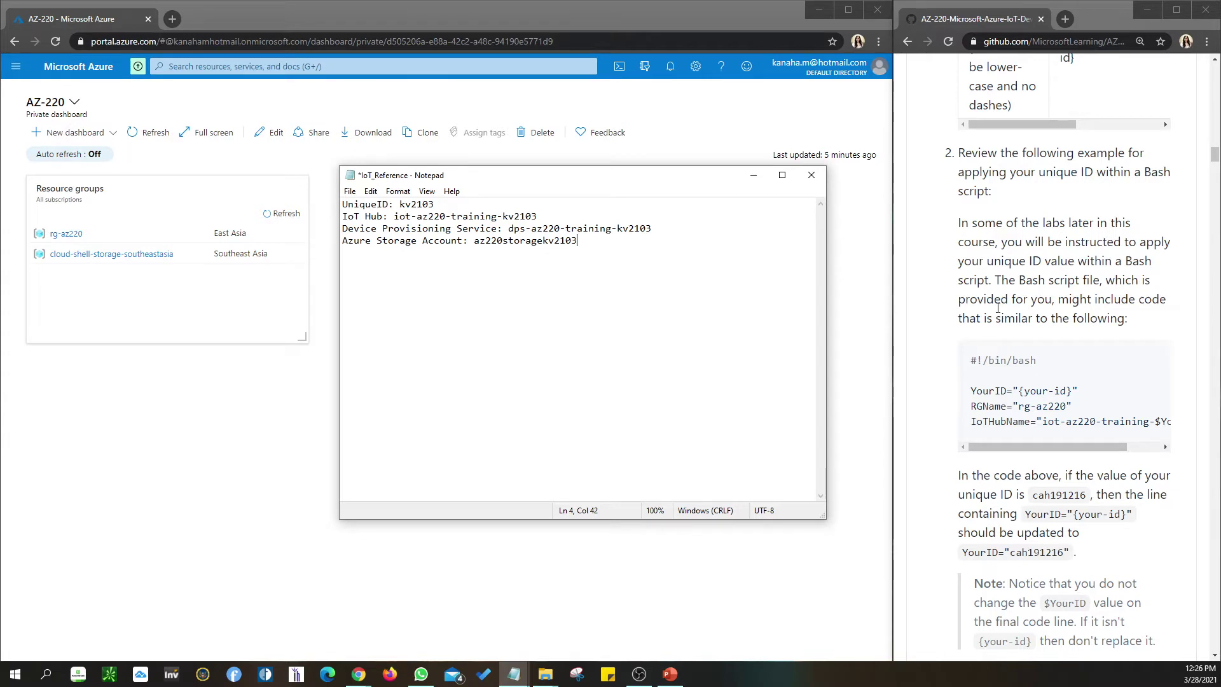
scroll(997, 308, down, 2)
drag(1042, 320, 935, 322)
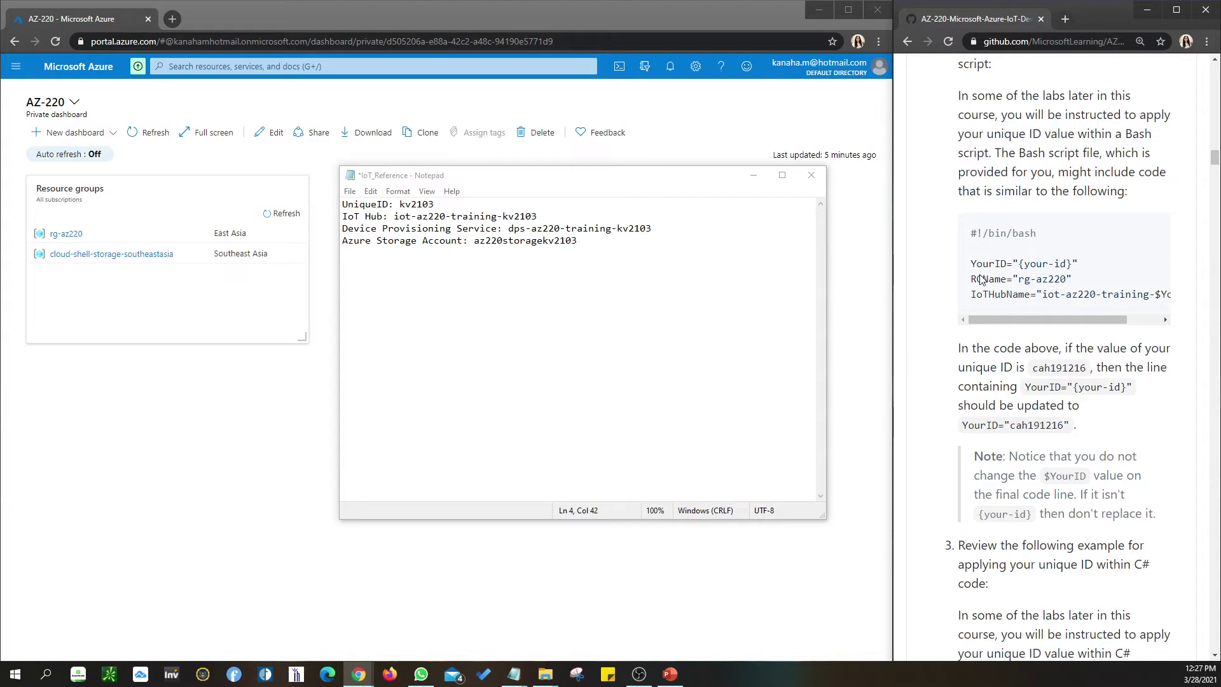
drag(969, 266, 1076, 299)
click(1049, 272)
Read the lab's C# example for applying the unique ID and its note on the _yourId value.
scroll(1027, 403, down, 5)
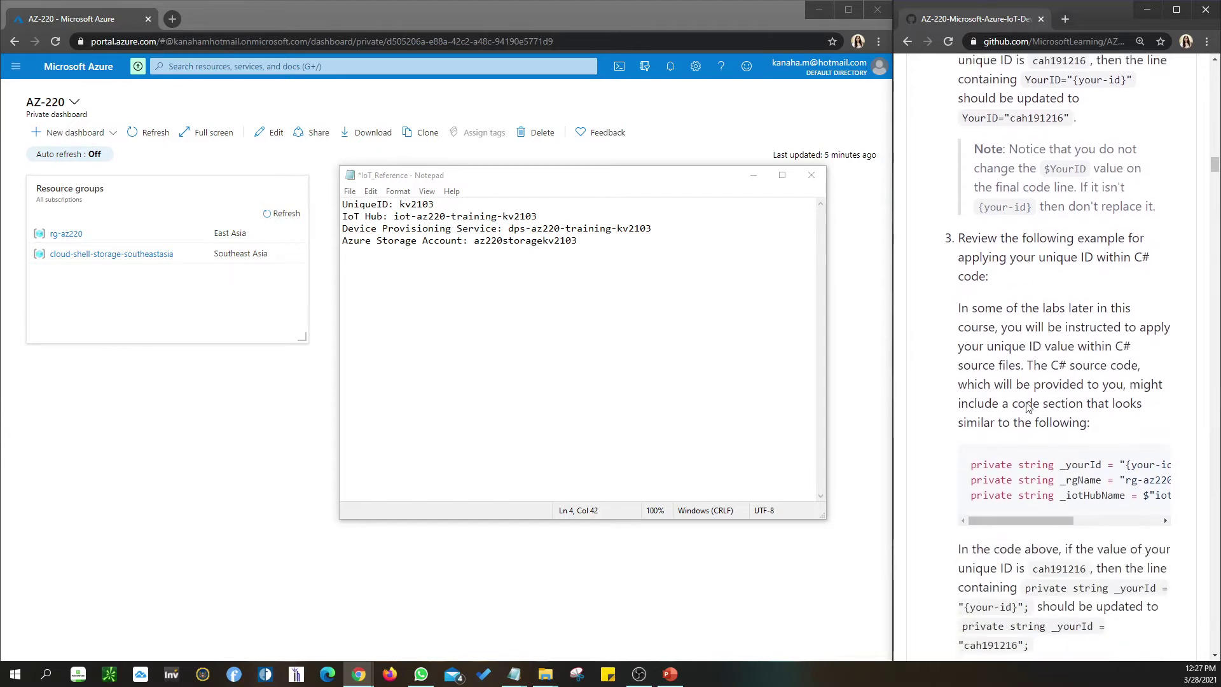
scroll(1027, 407, down, 3)
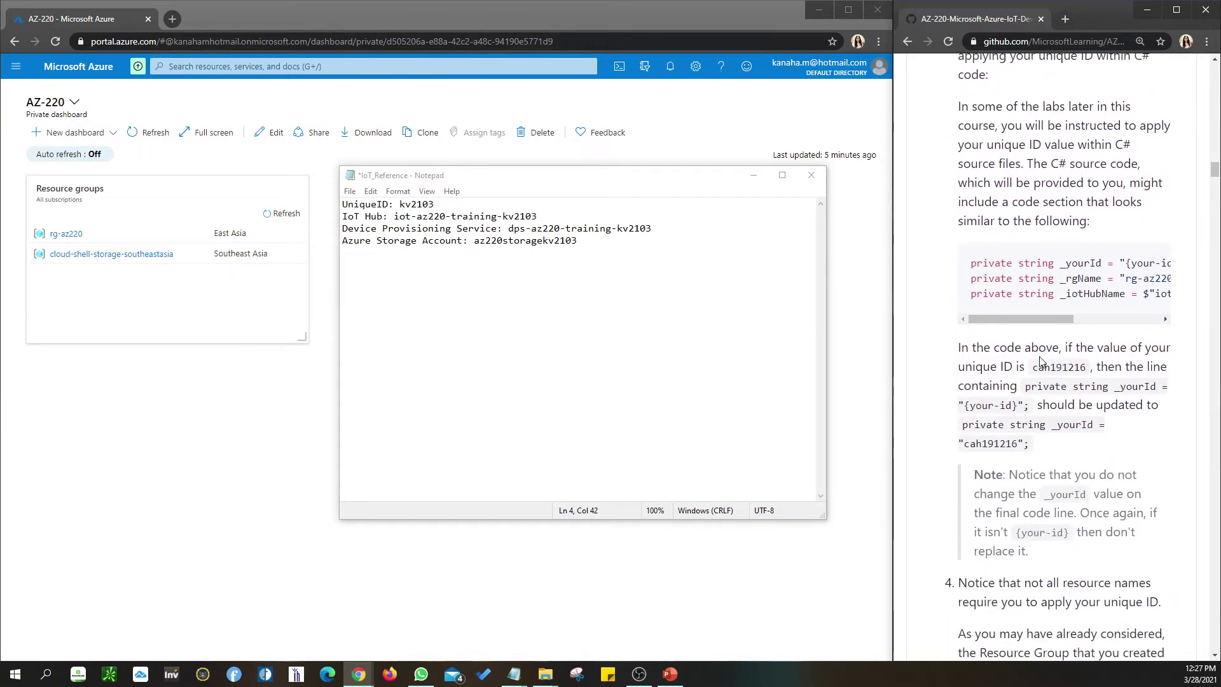
scroll(1041, 339, down, 8)
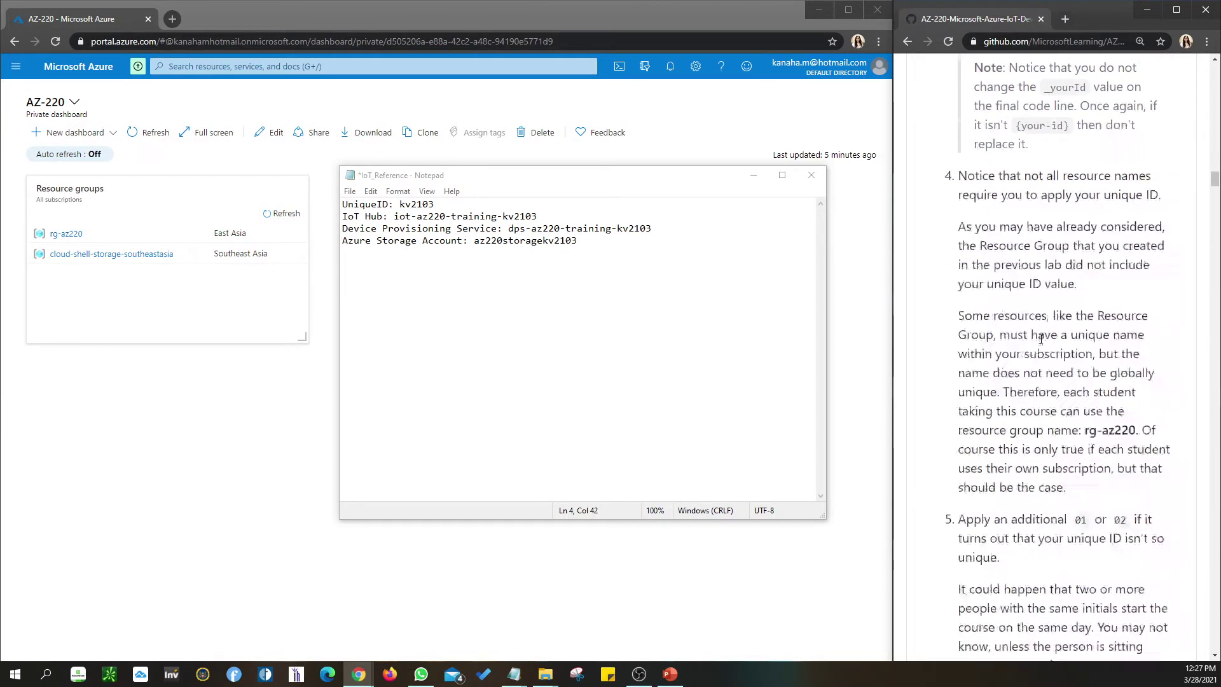
scroll(1041, 338, down, 2)
scroll(1041, 341, up, 7)
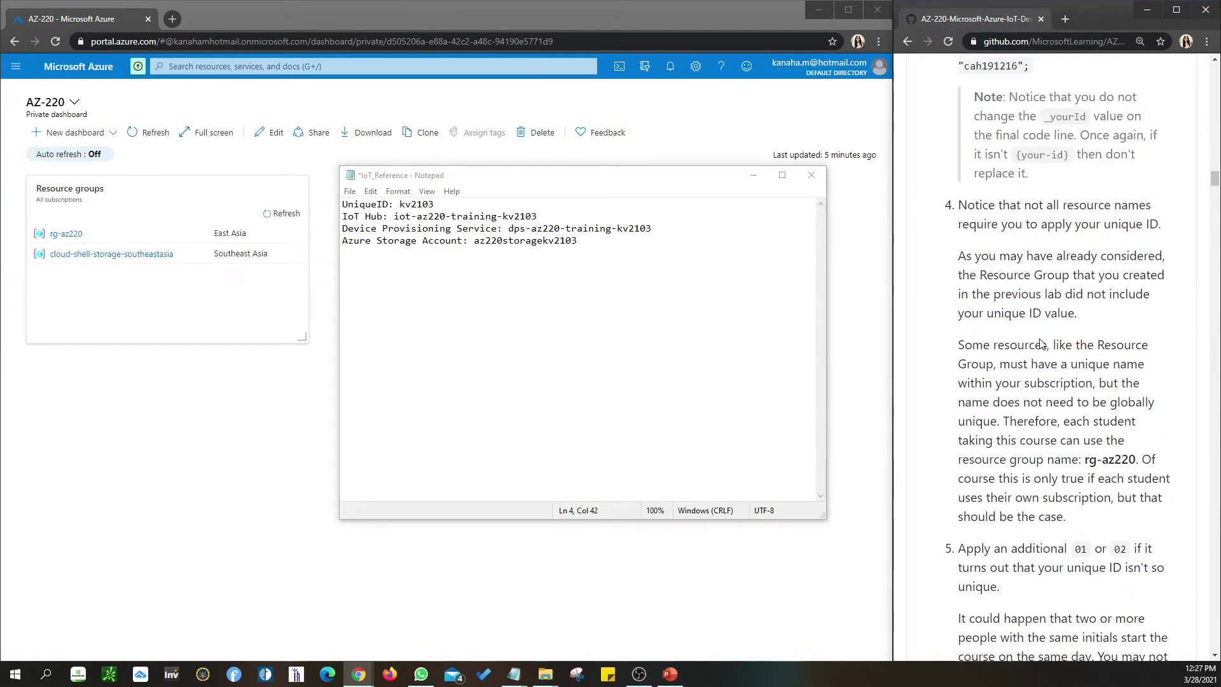
scroll(1040, 343, up, 3)
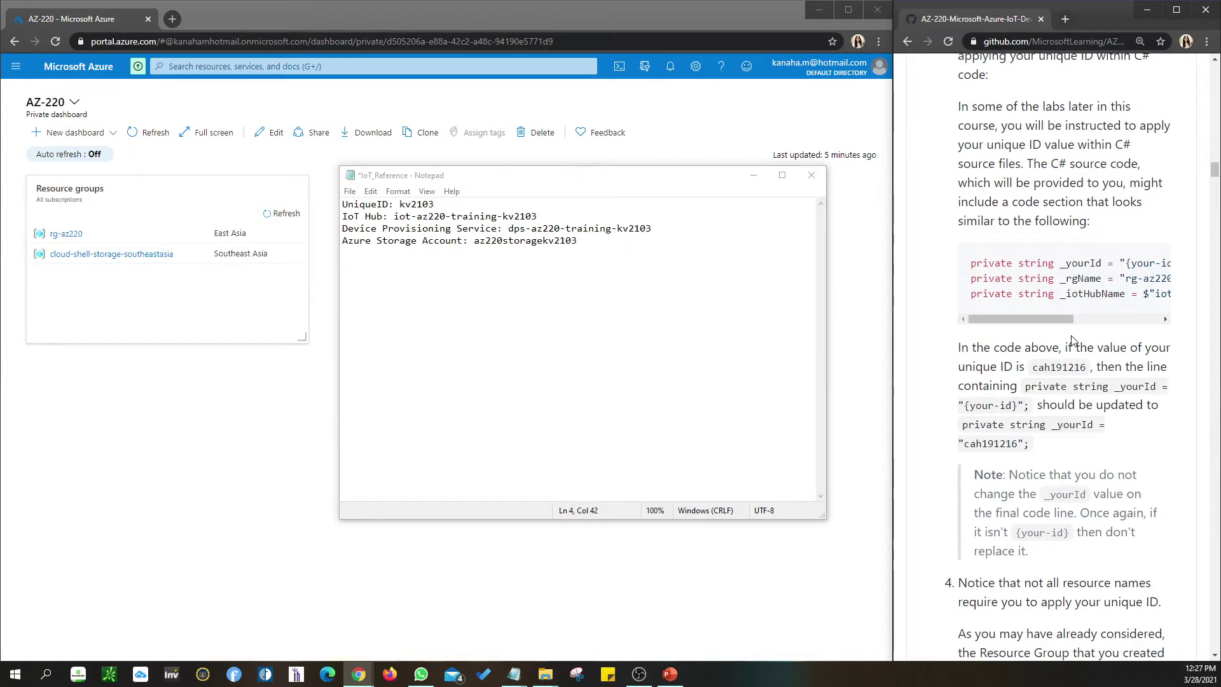
Read items 4 and 5 on resource names without a unique ID and on appending 01 or 02 to it.
scroll(1071, 340, down, 7)
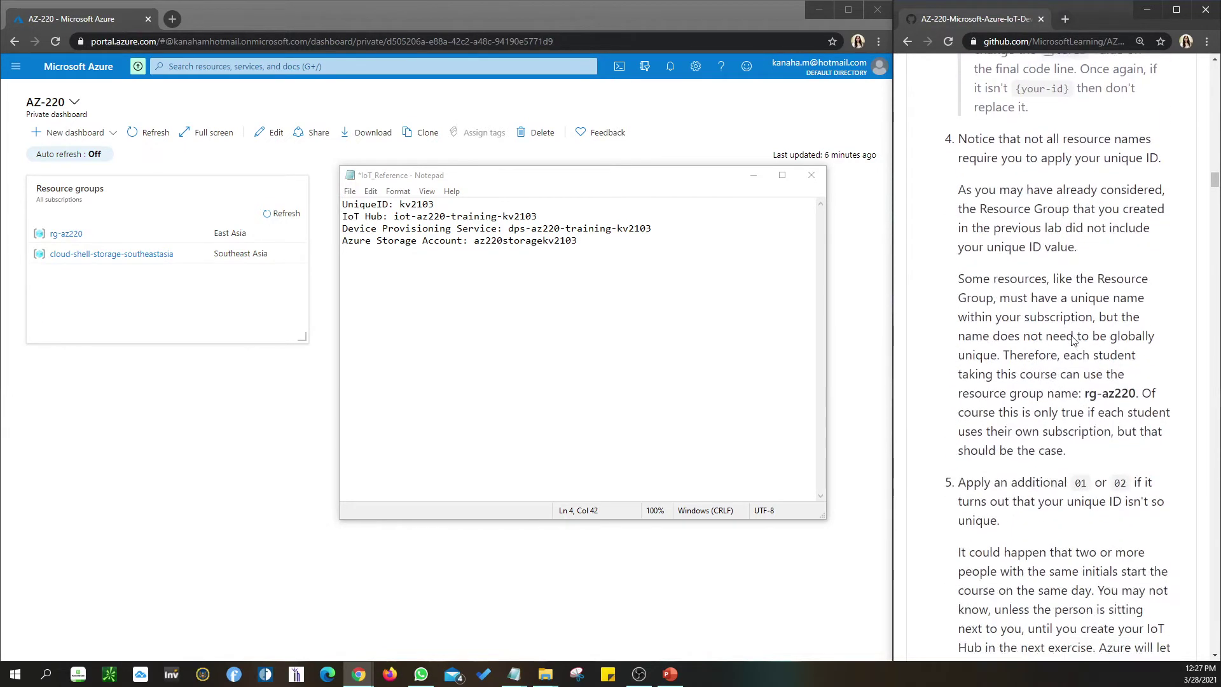
scroll(1072, 339, down, 4)
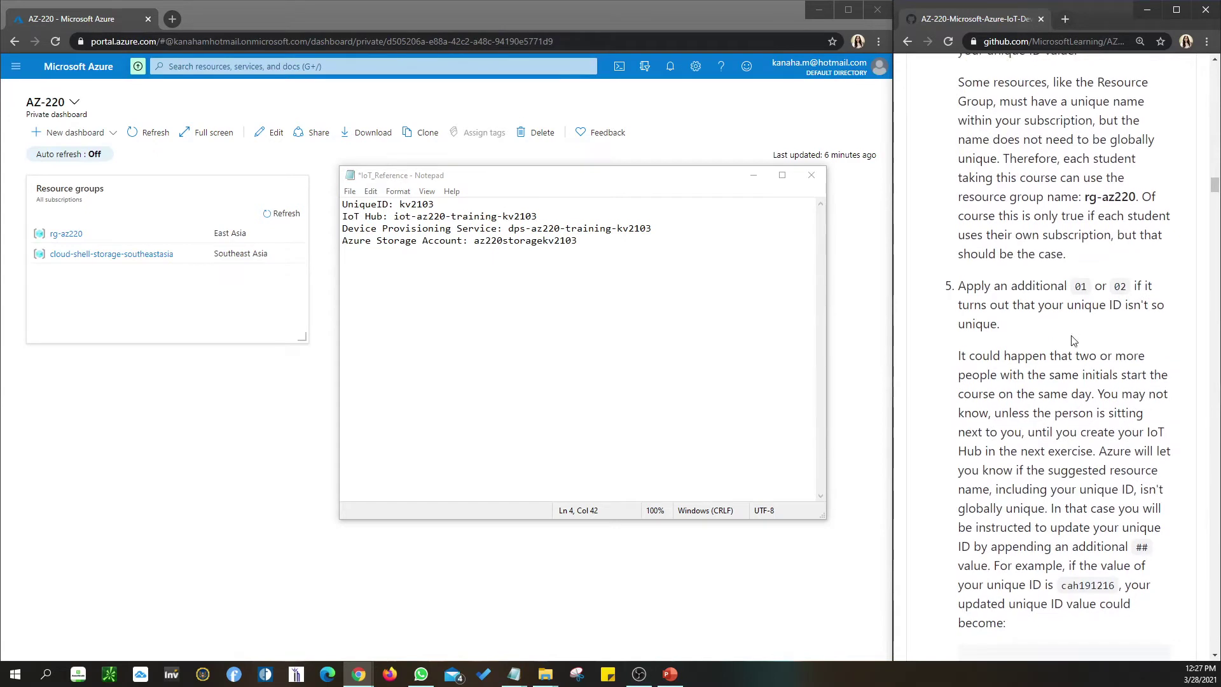
scroll(1072, 340, up, 3)
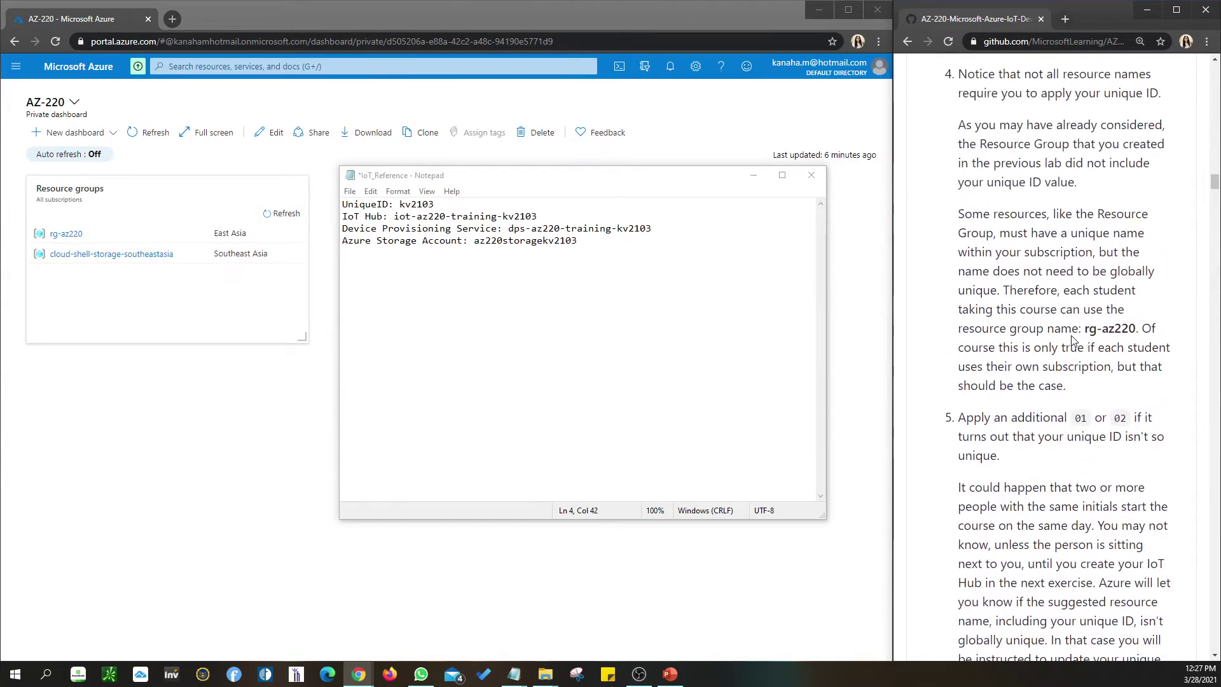
scroll(1072, 339, up, 2)
scroll(1068, 312, down, 6)
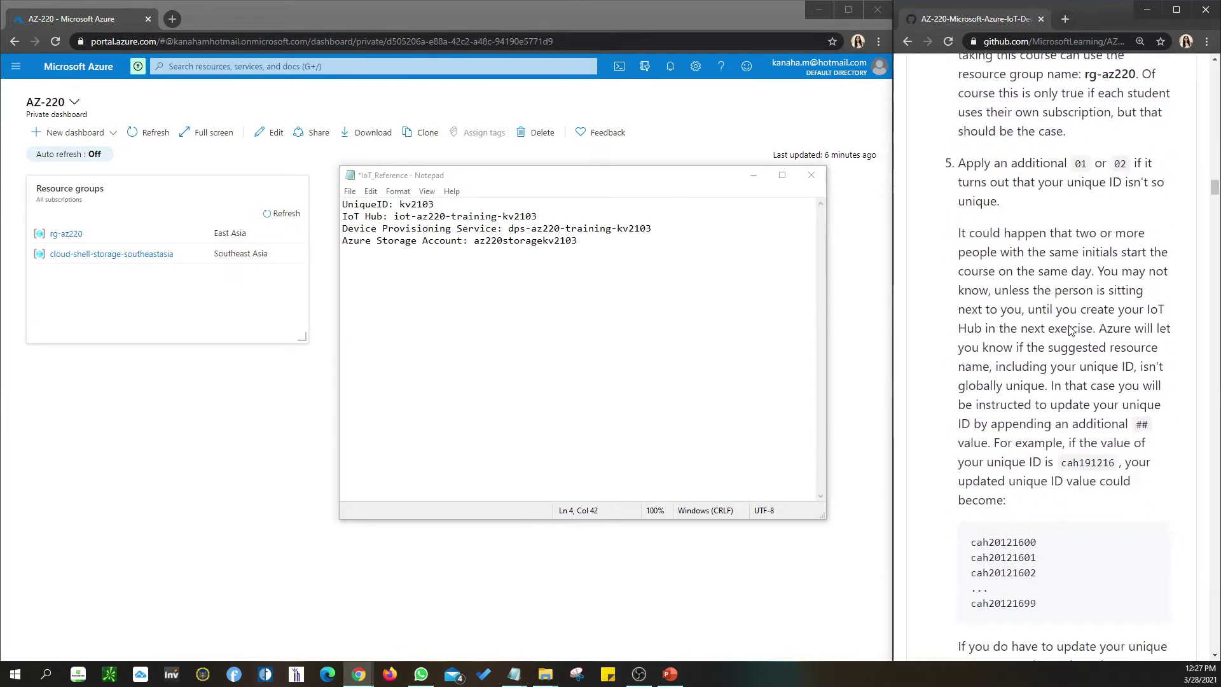
Read the example of appending two digits to a unique ID and the advice on using the updated ID consistently.
scroll(1070, 330, down, 2)
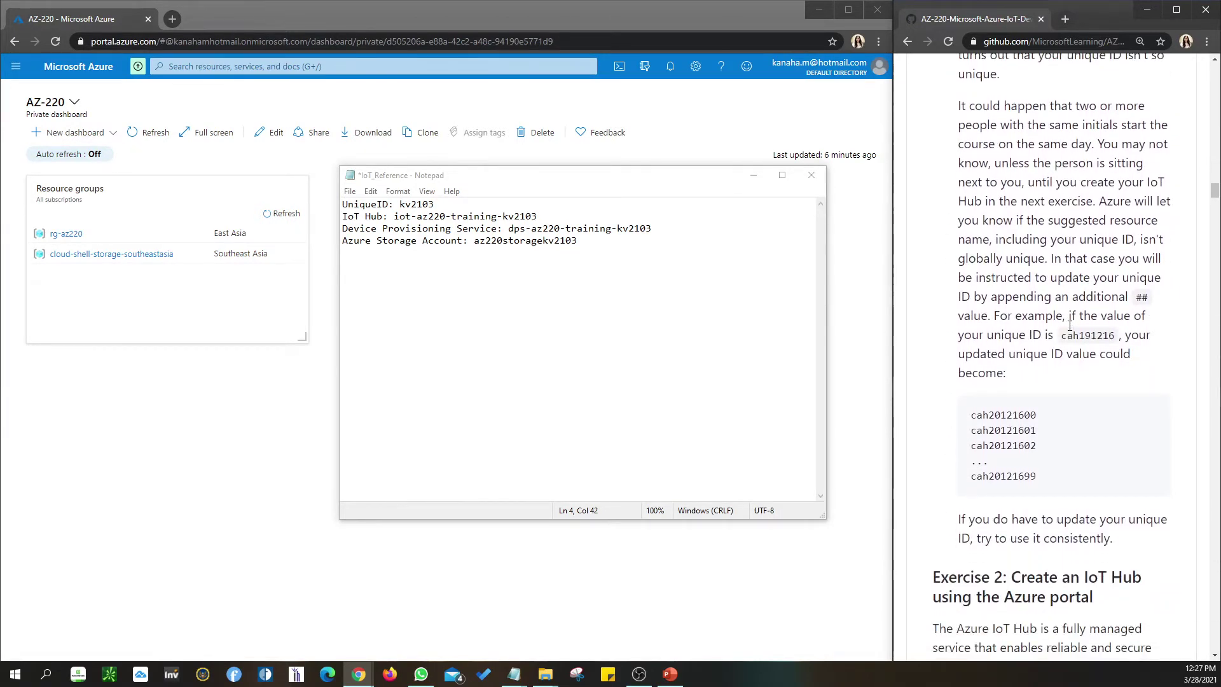
scroll(1071, 328, up, 1)
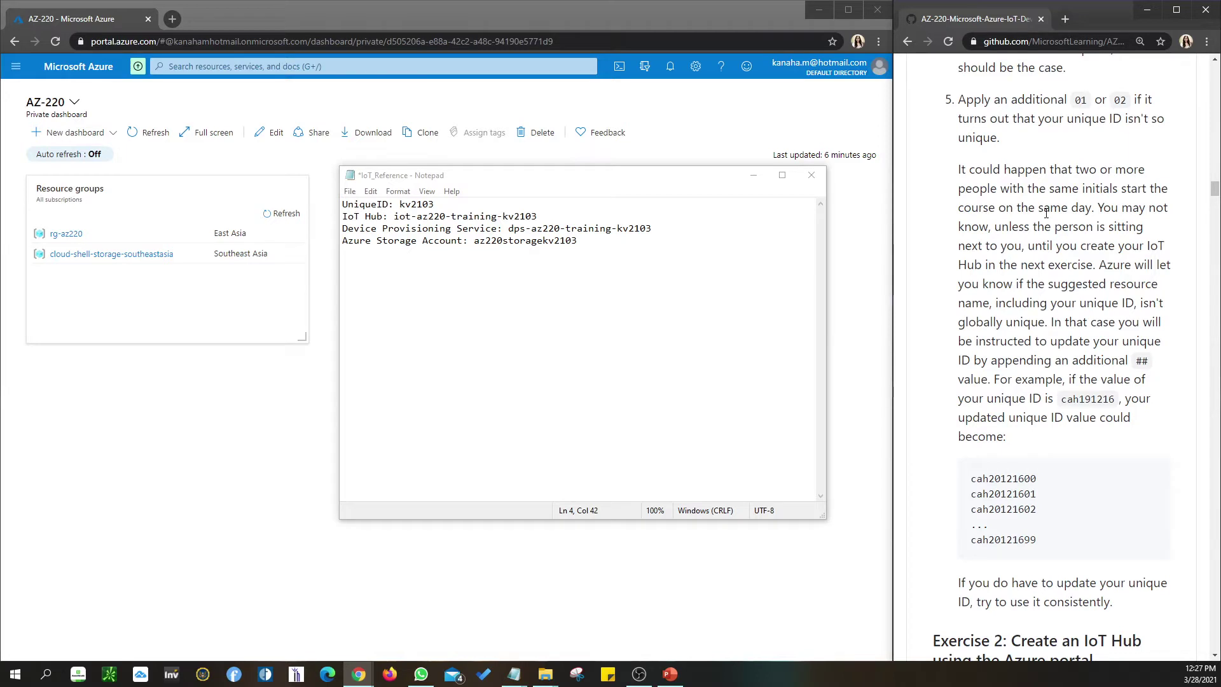
click(446, 207)
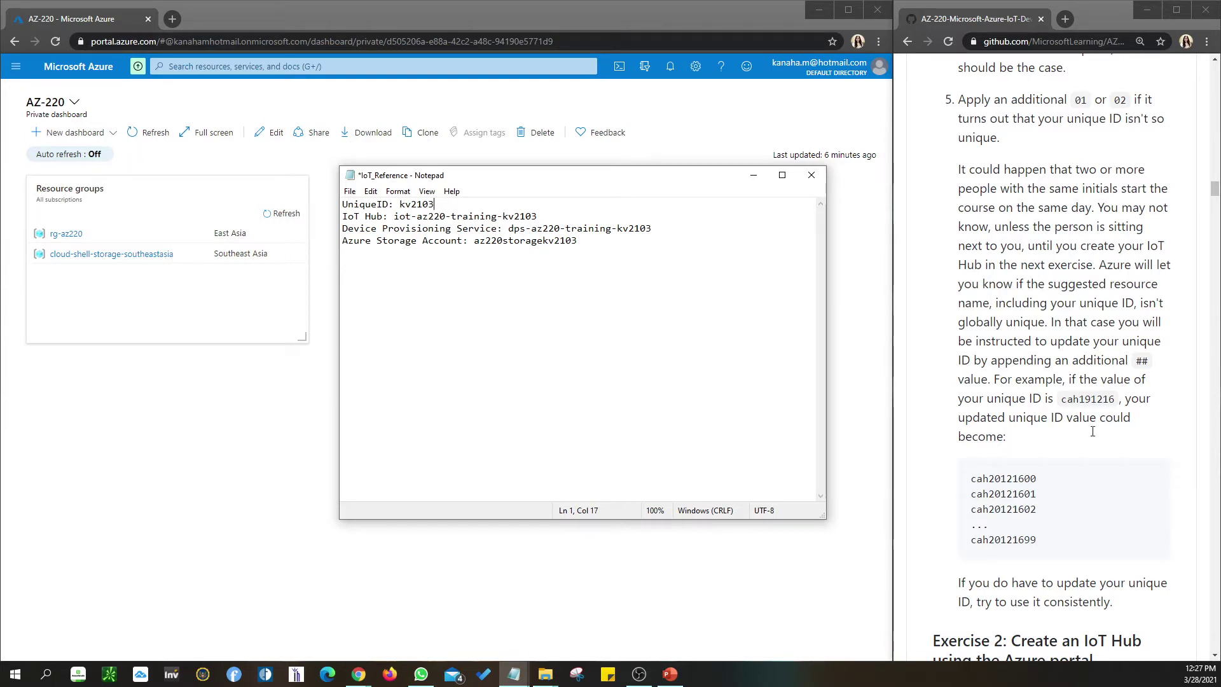
scroll(1093, 432, down, 4)
drag(1037, 224, 971, 227)
scroll(1022, 390, down, 4)
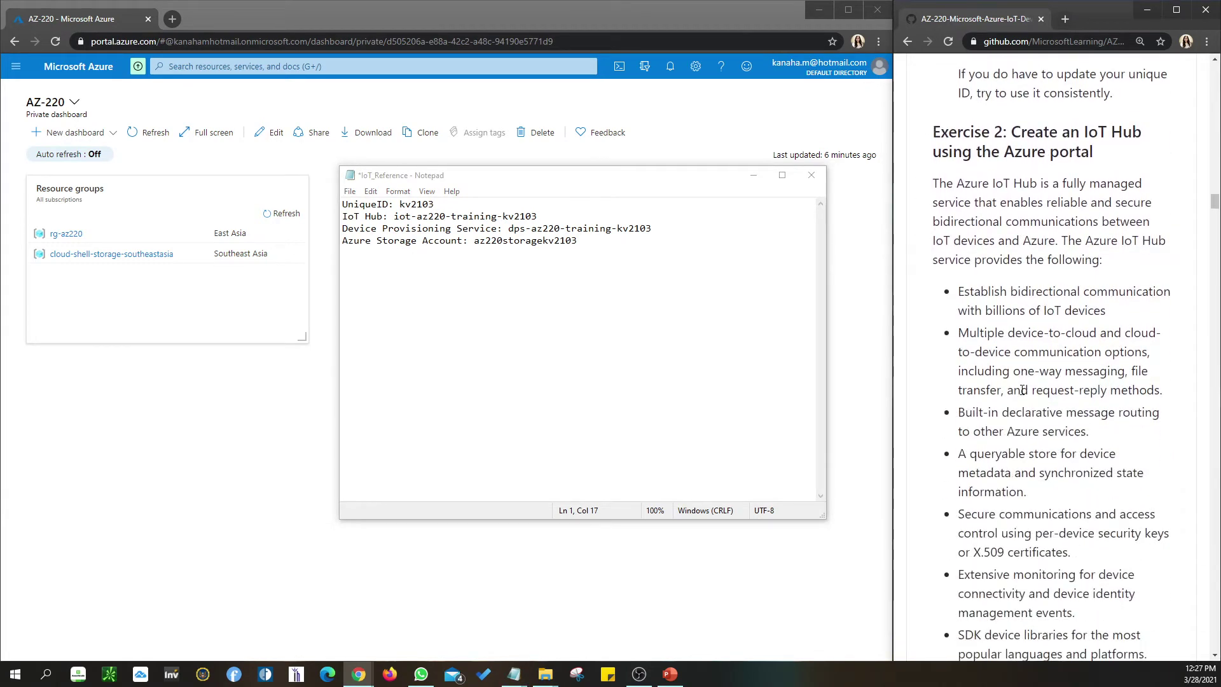
Read the Exercise 2 introduction on IoT Hub and the opening instructions of Task 1 on creating a resource in the Azure portal.
scroll(1021, 389, down, 1)
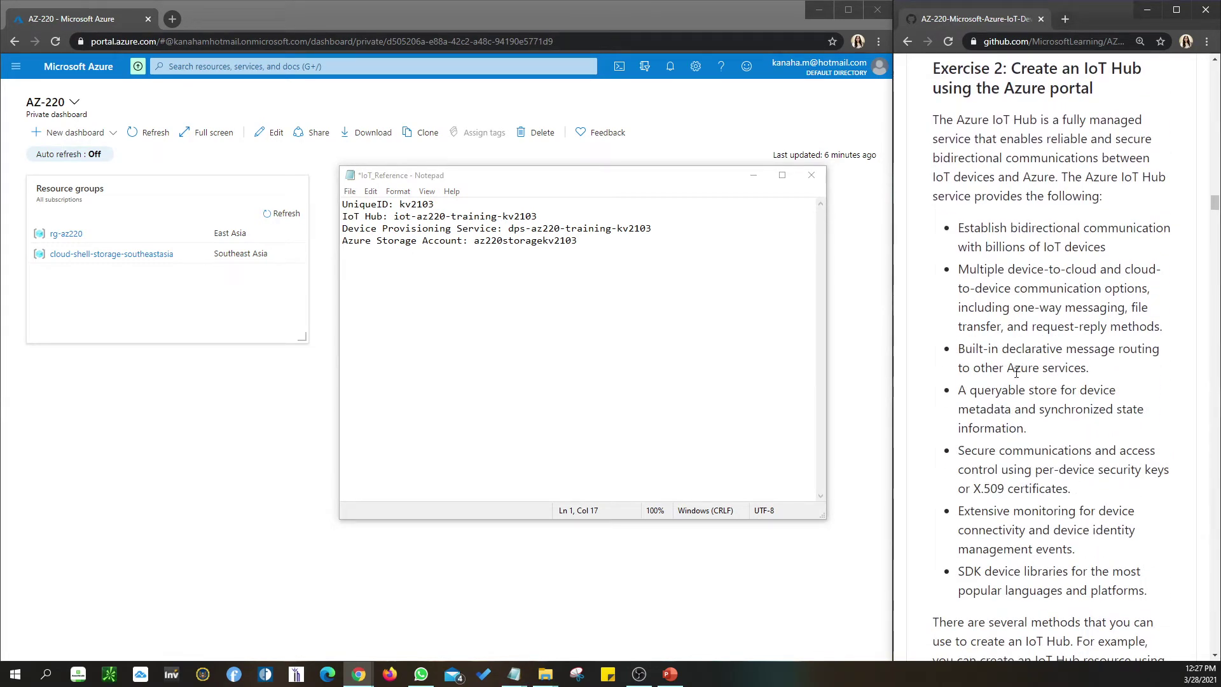
scroll(944, 296, down, 7)
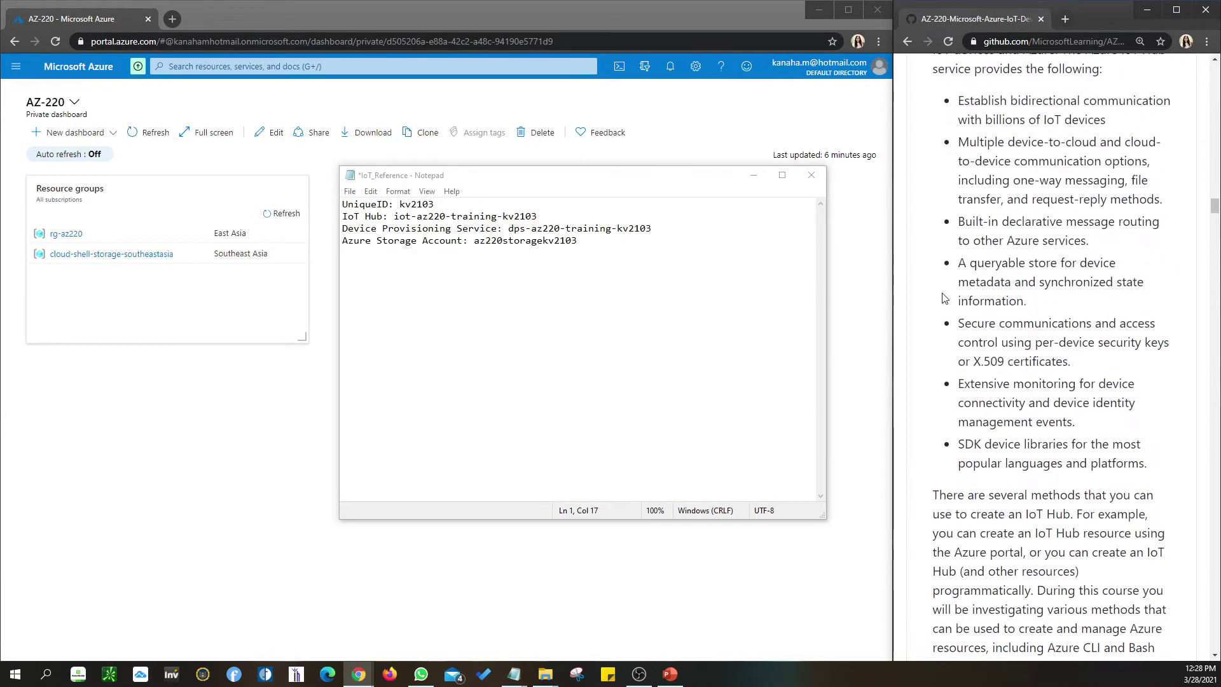
scroll(943, 296, down, 5)
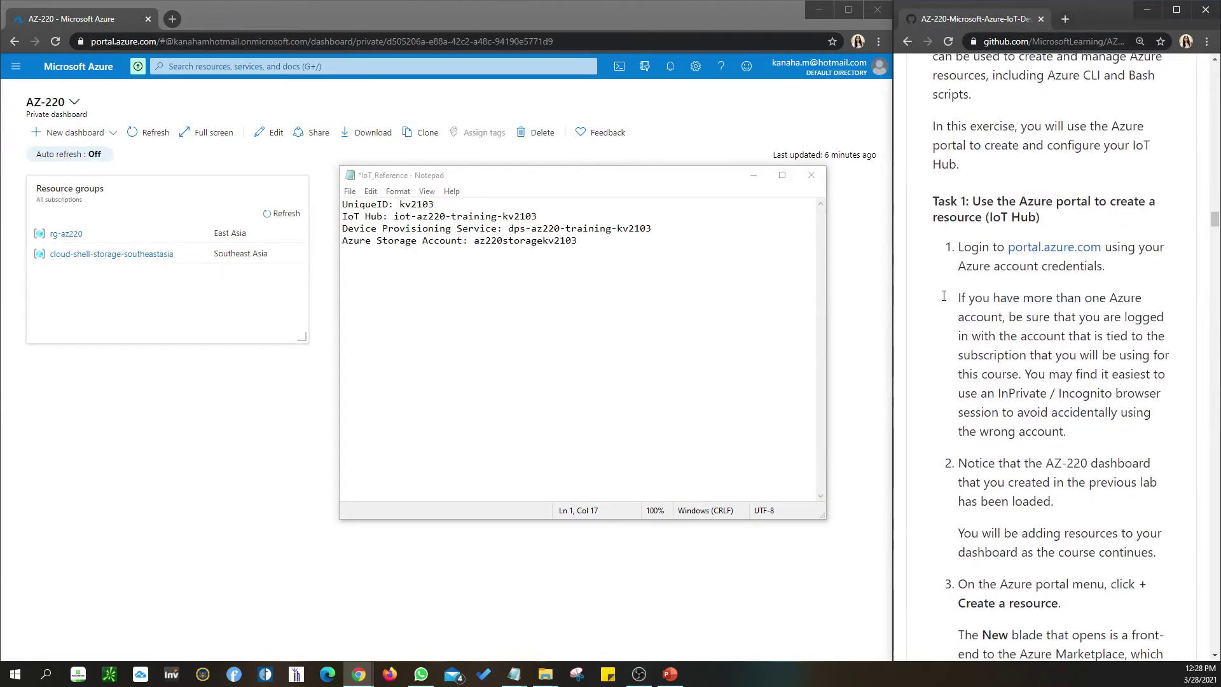
scroll(958, 293, down, 1)
scroll(958, 293, down, 2)
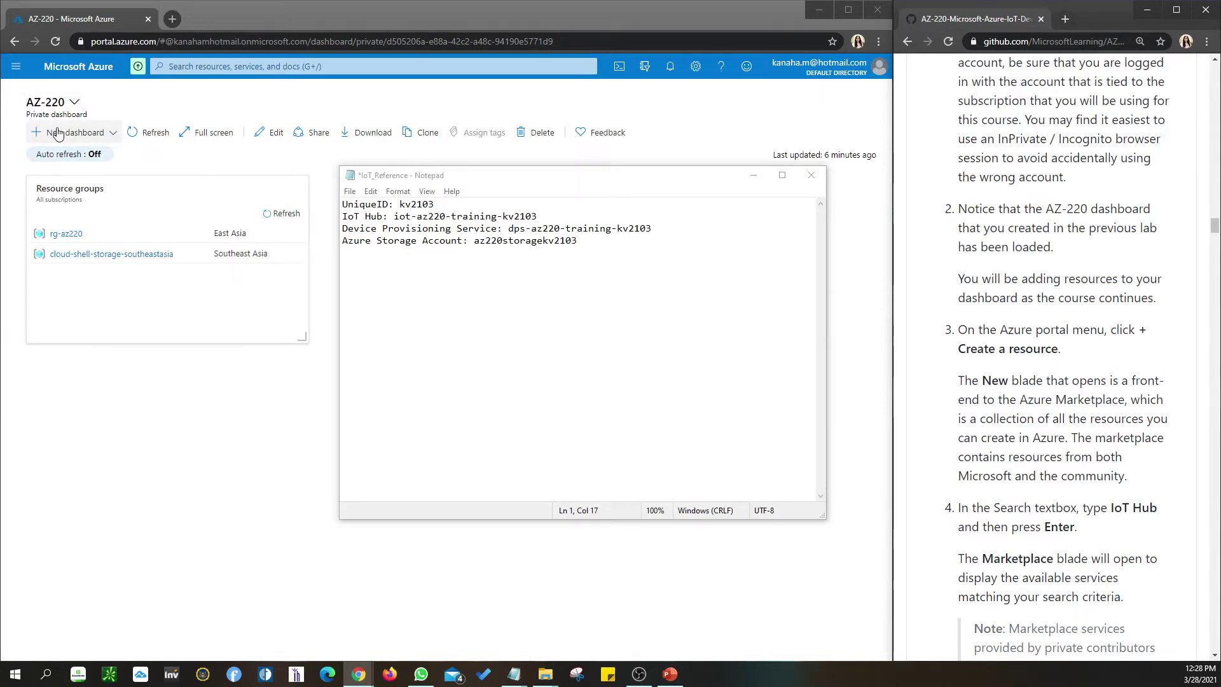
click(74, 102)
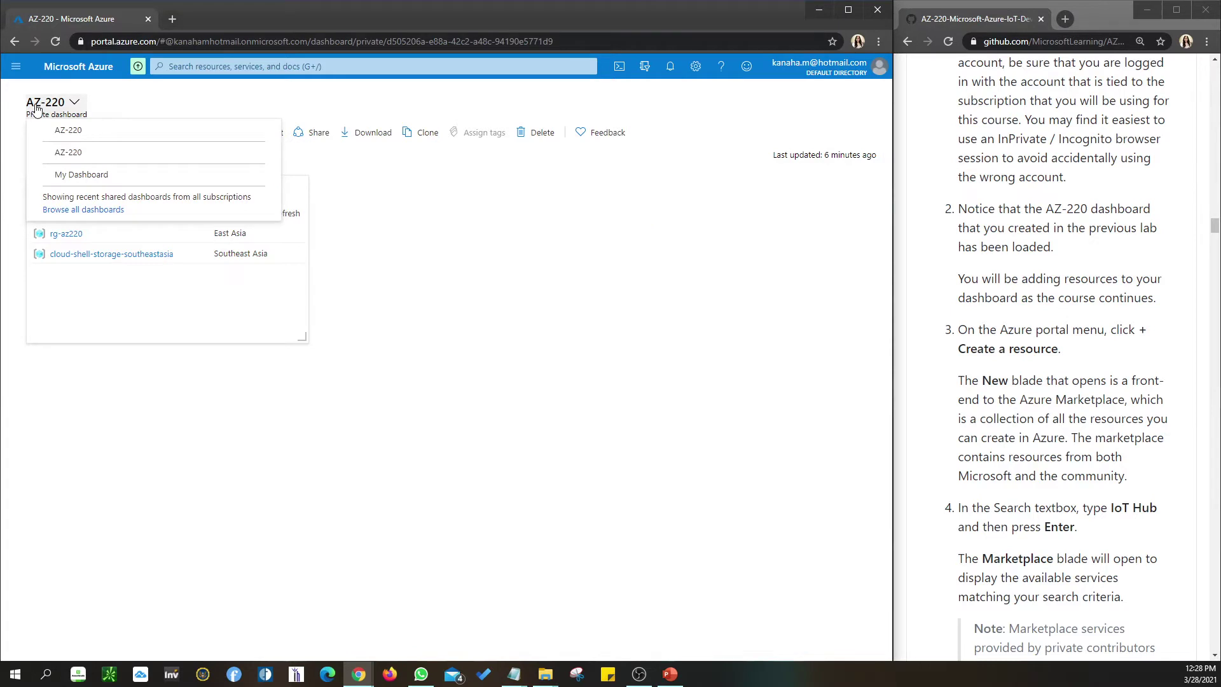
click(16, 68)
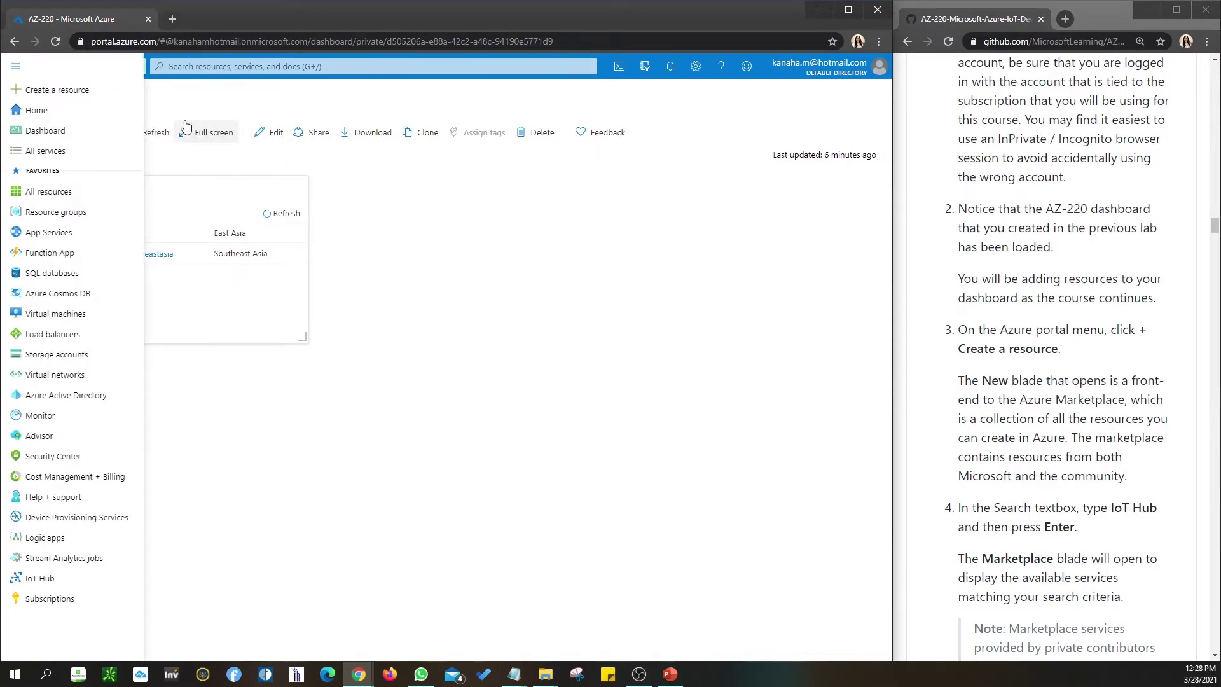
click(16, 67)
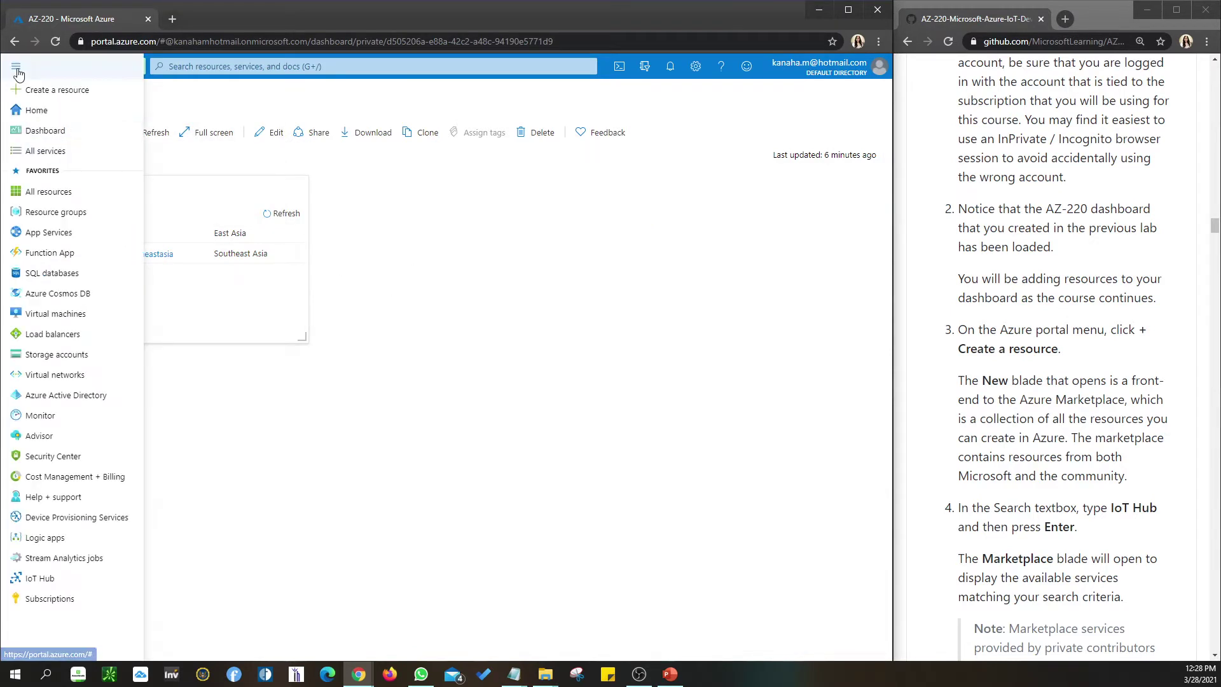
click(32, 127)
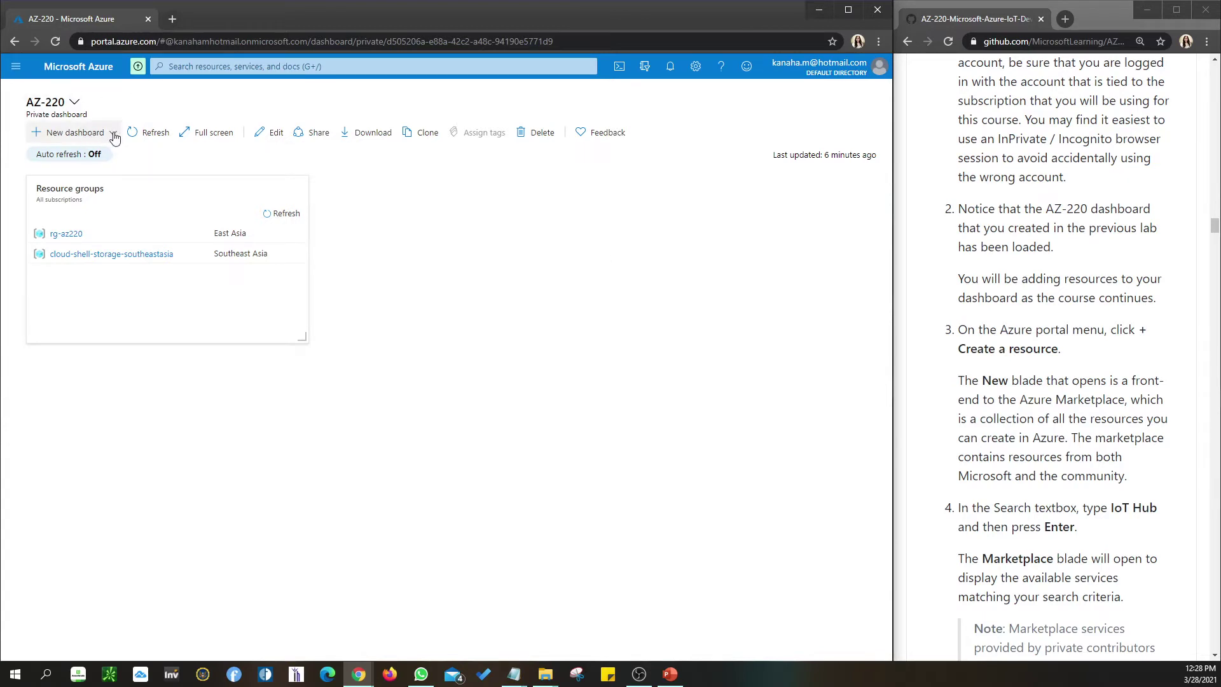
Switch back and forth between the two dashboards named AZ-220 to compare their tiles.
click(50, 103)
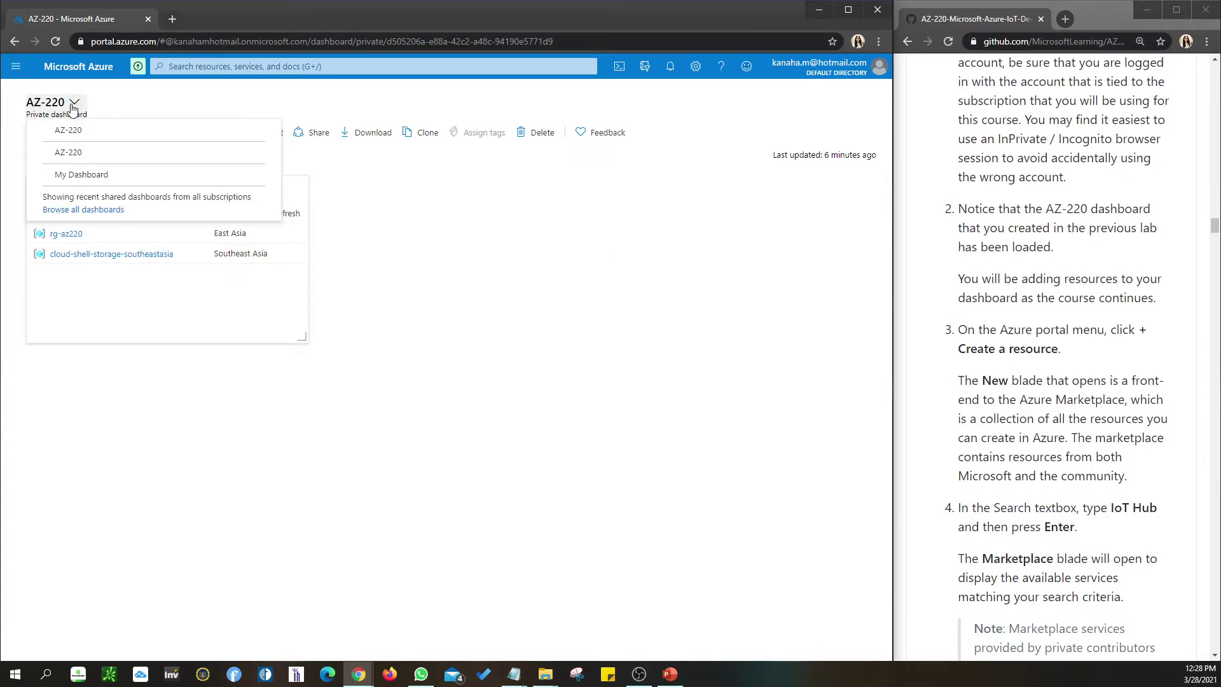
click(89, 152)
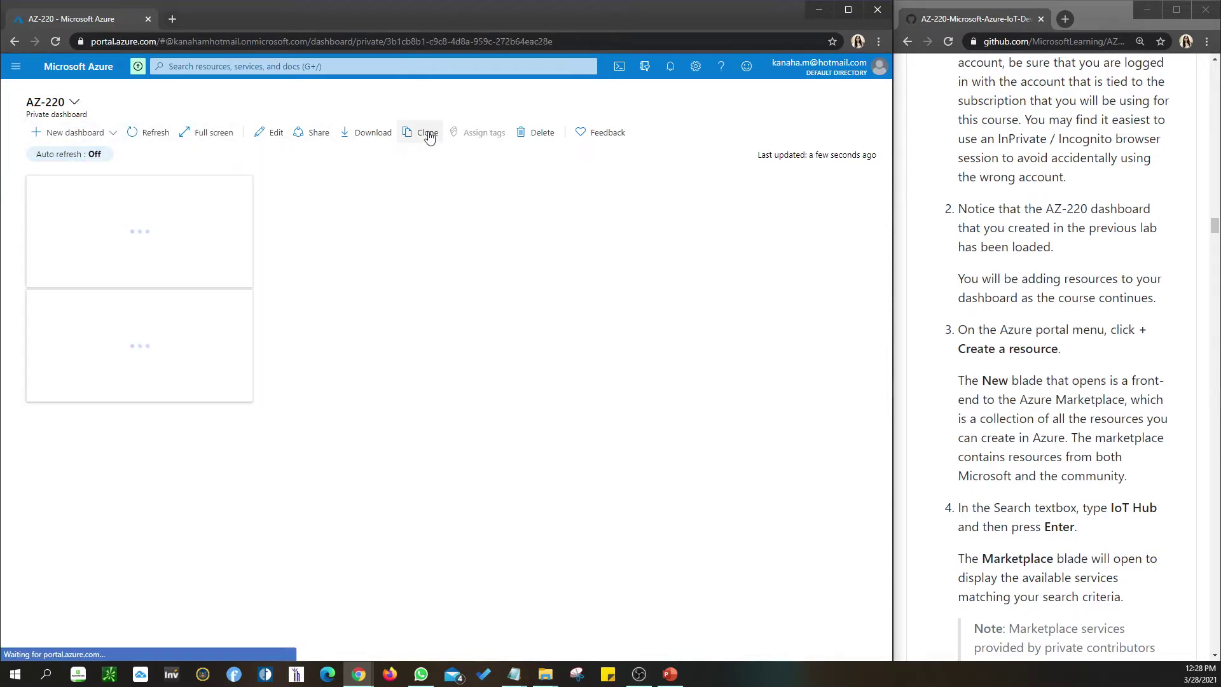
click(70, 107)
click(72, 153)
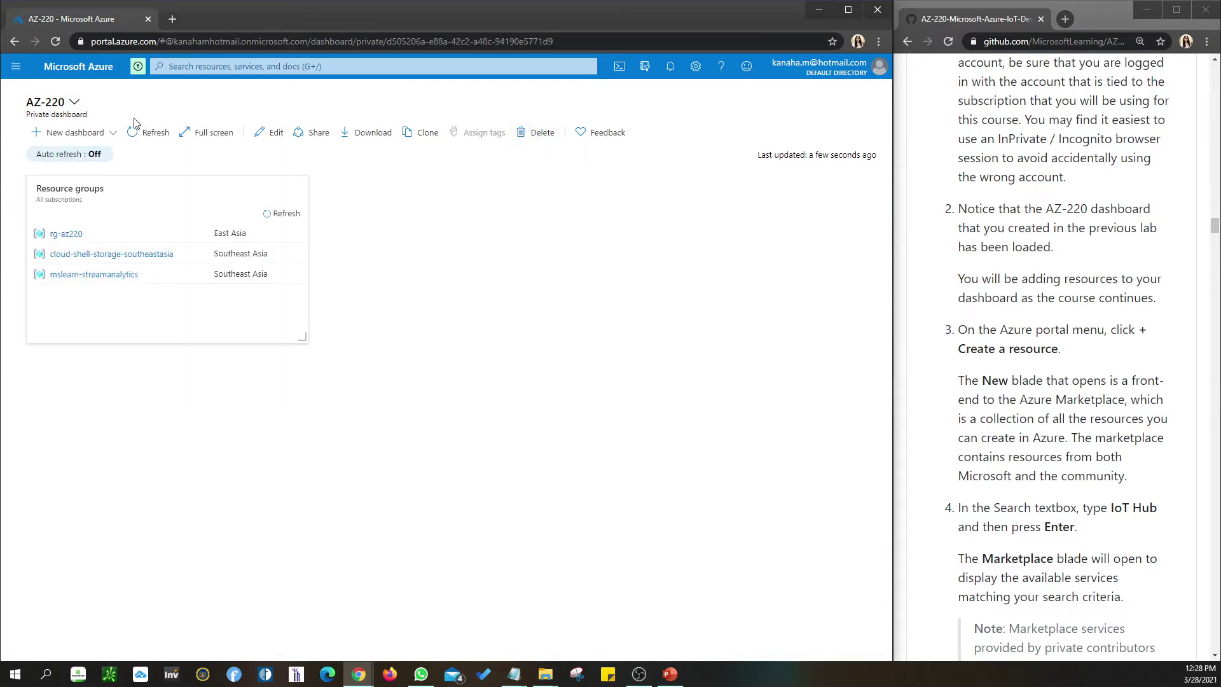
click(72, 103)
click(75, 155)
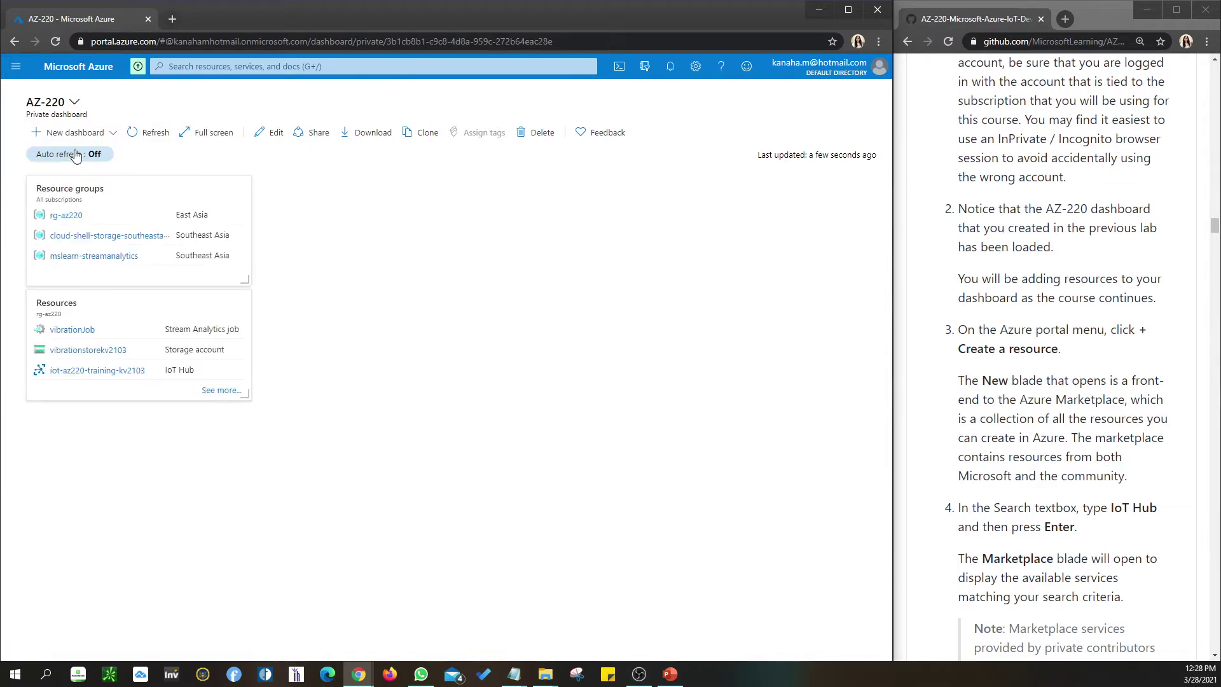
click(63, 105)
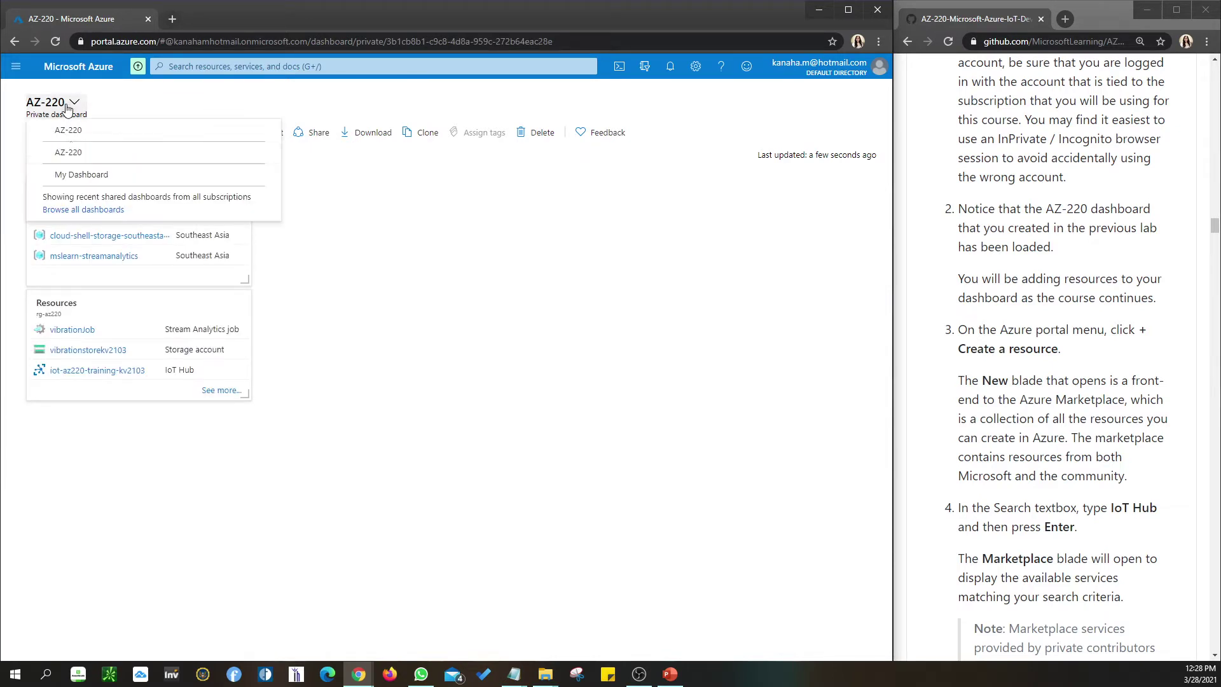
click(72, 133)
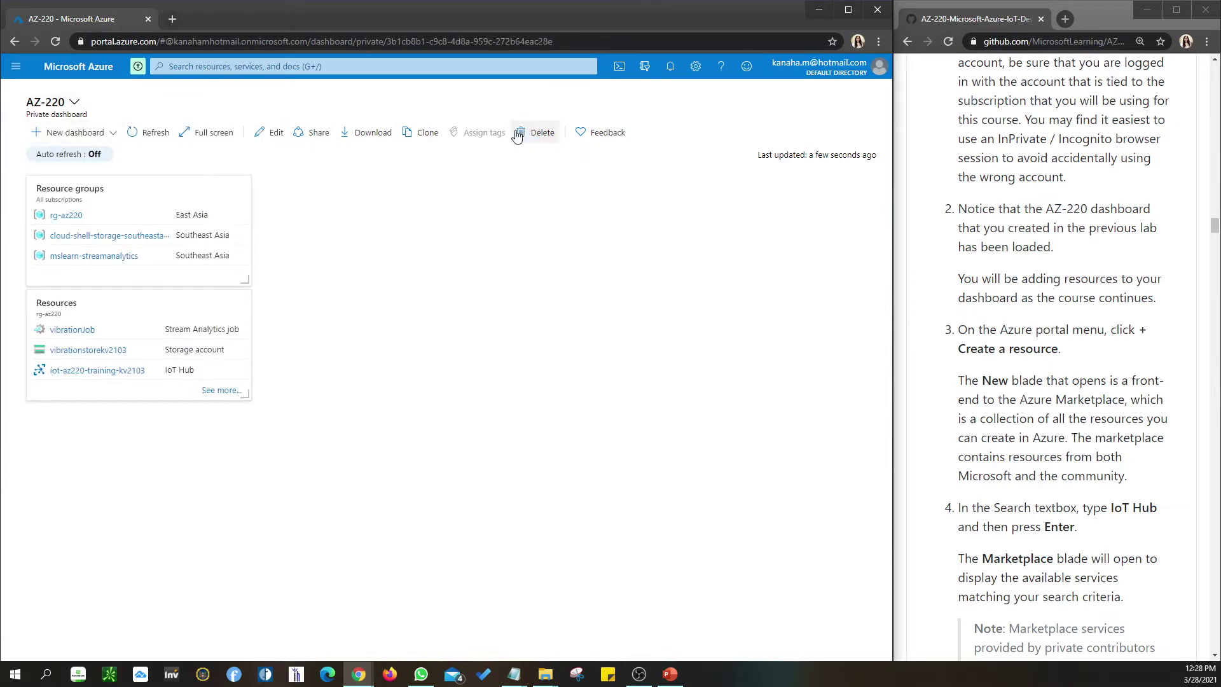
Delete the duplicate AZ-220 dashboard that contains only the Resource groups tile.
click(70, 107)
click(65, 155)
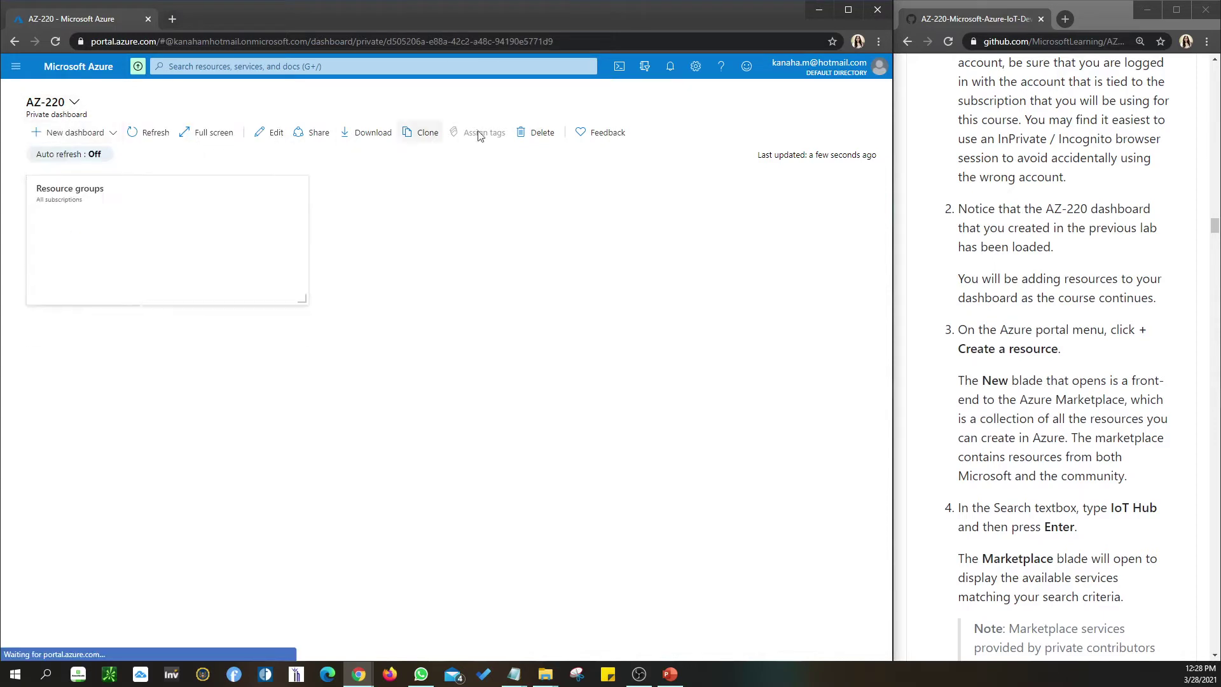
click(537, 132)
click(572, 206)
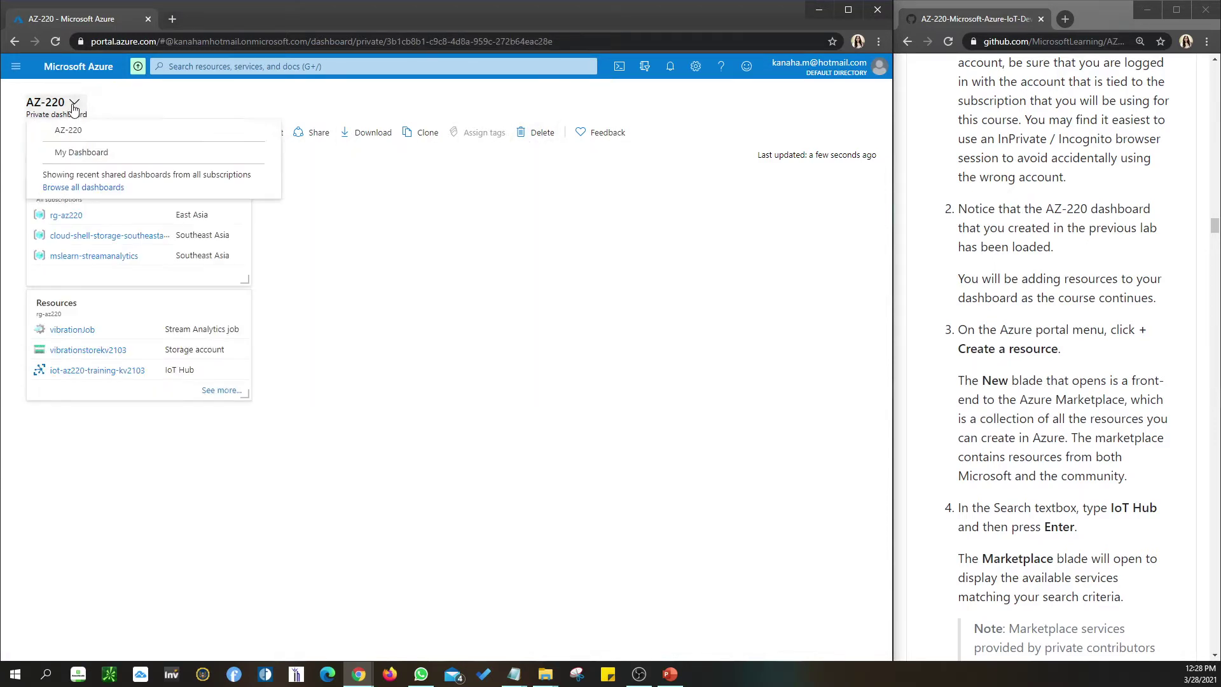
View My Dashboard and return to the remaining AZ-220 dashboard.
click(81, 152)
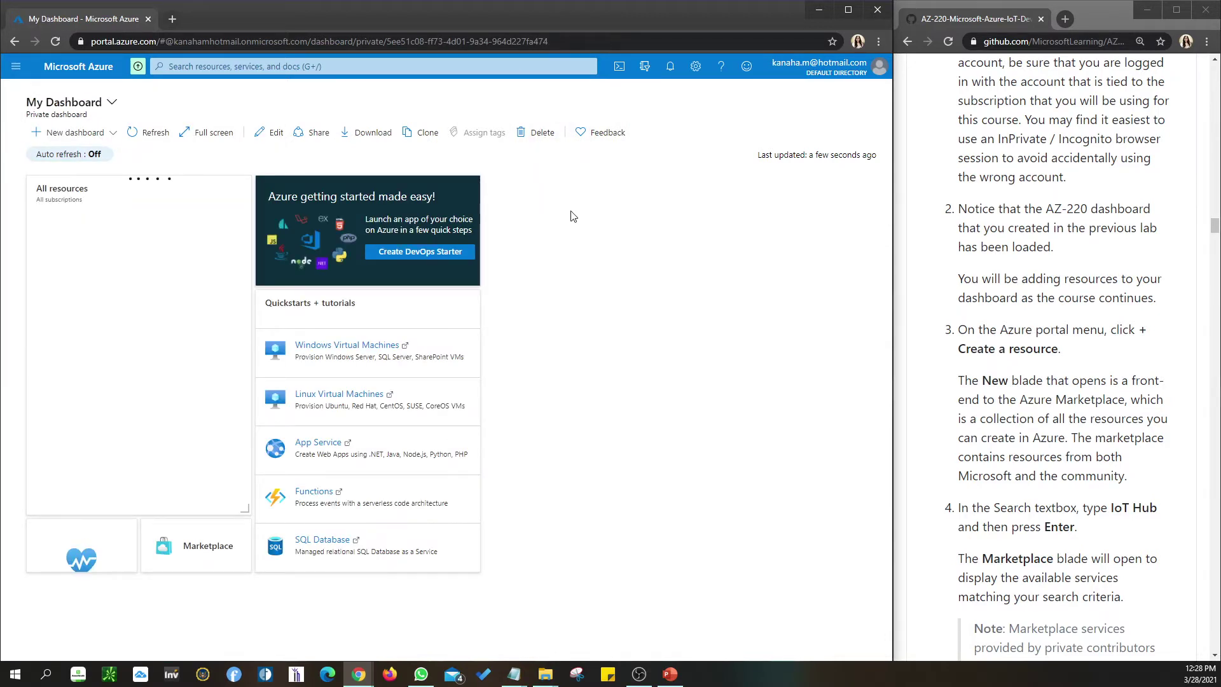
click(98, 105)
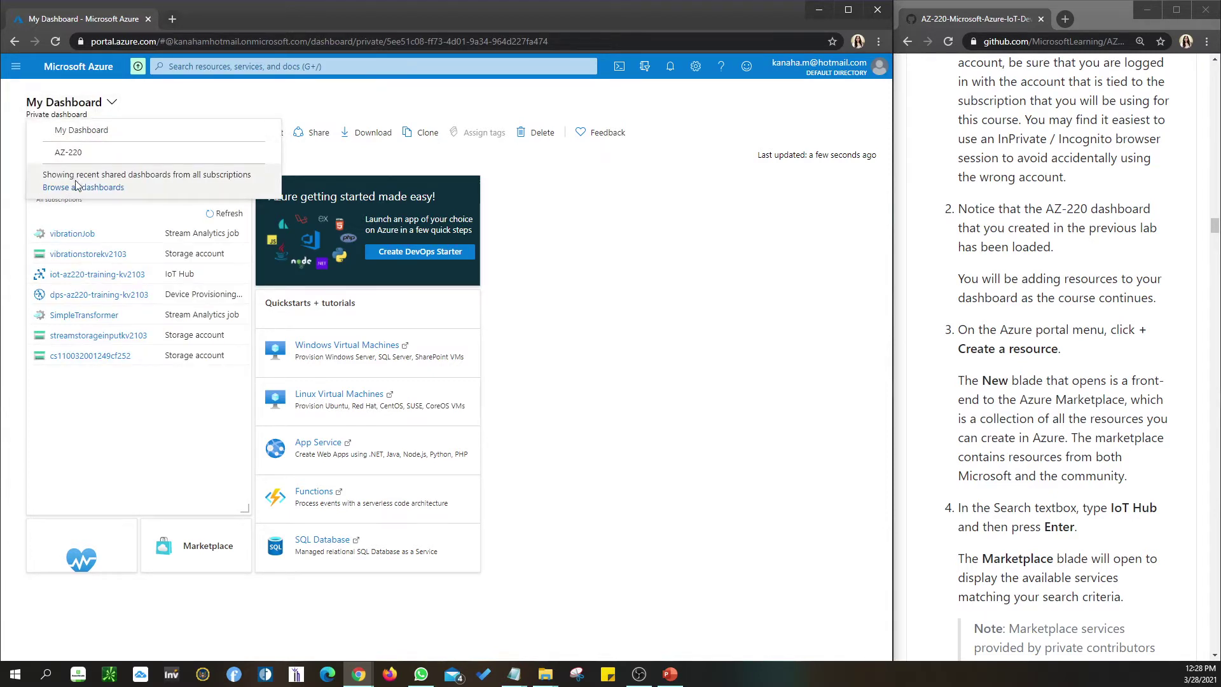
click(69, 153)
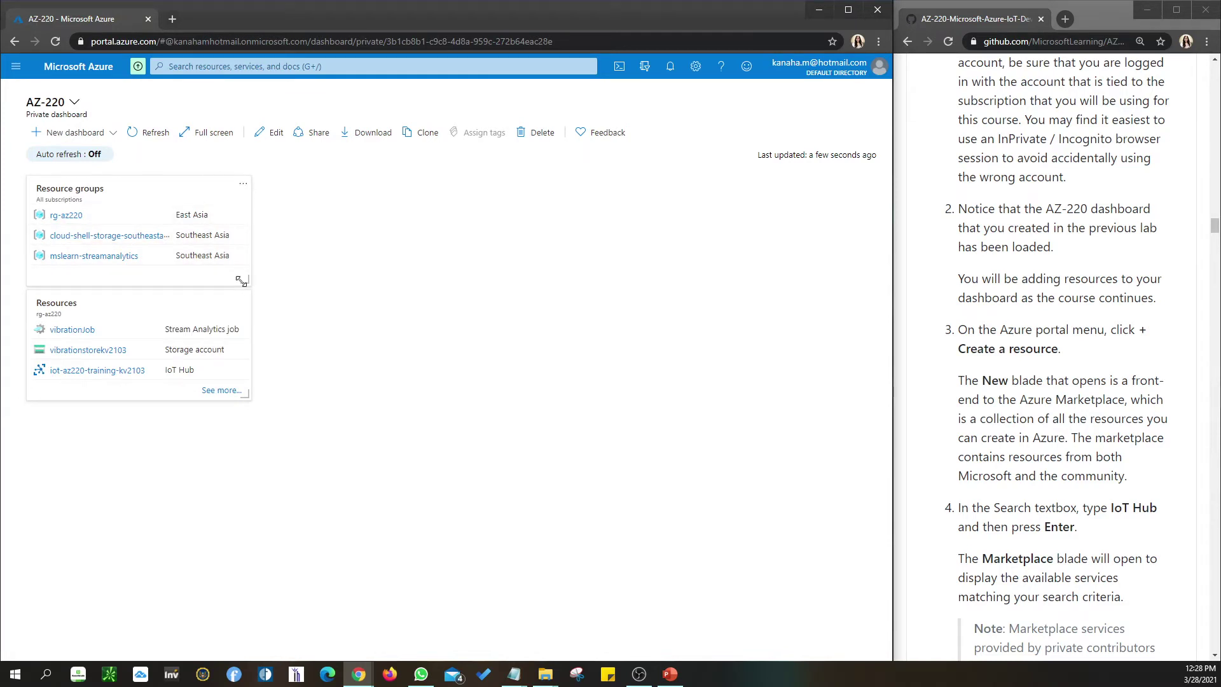
Inspect the cloud-shell-storage-southeastasia and mslearn-streamanalytics resource groups from the dashboard, and refresh the dashboard.
click(124, 235)
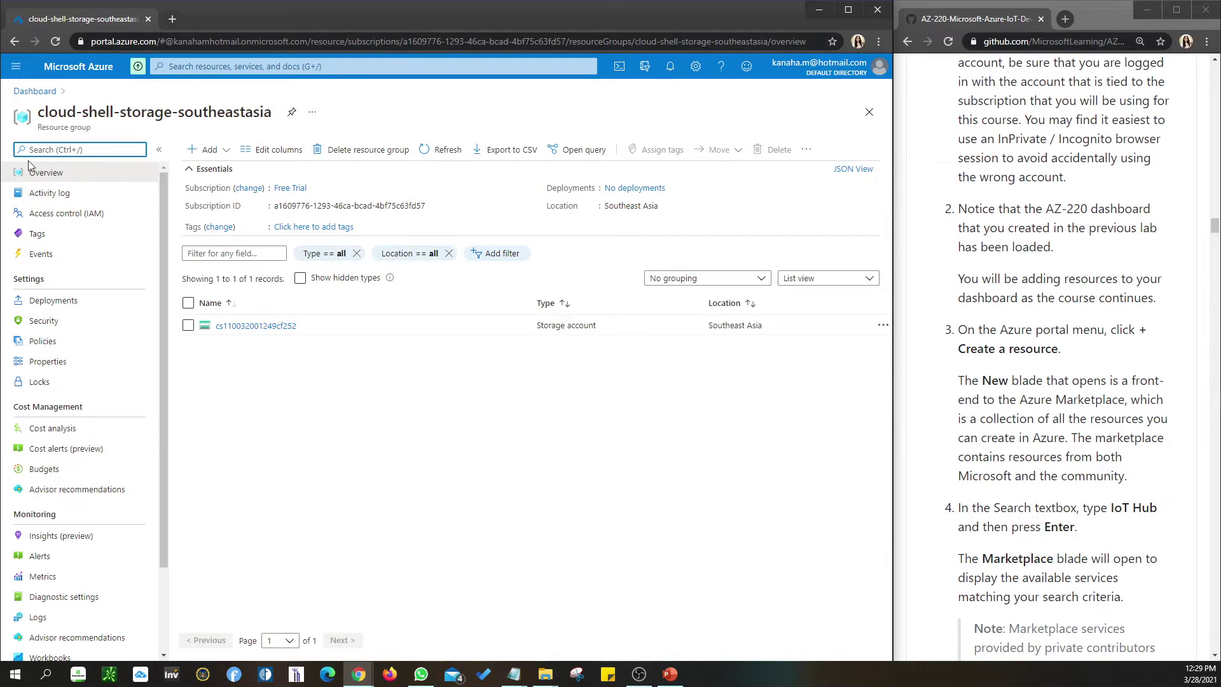
click(35, 91)
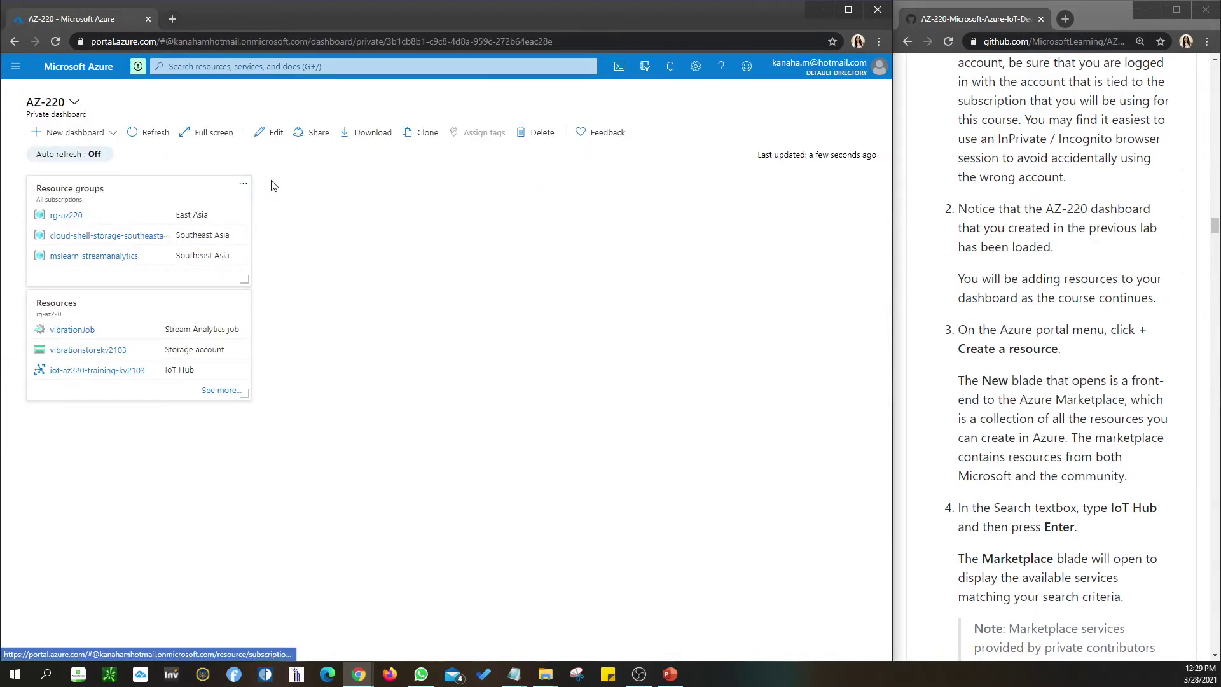
click(210, 255)
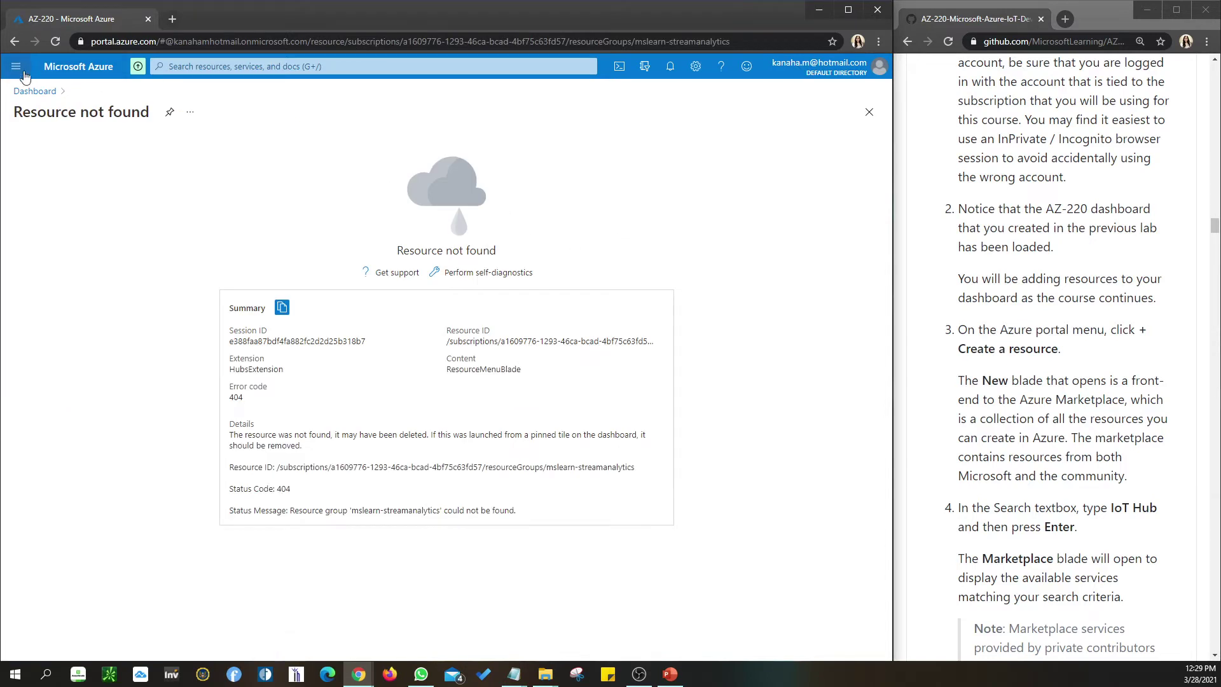
click(35, 91)
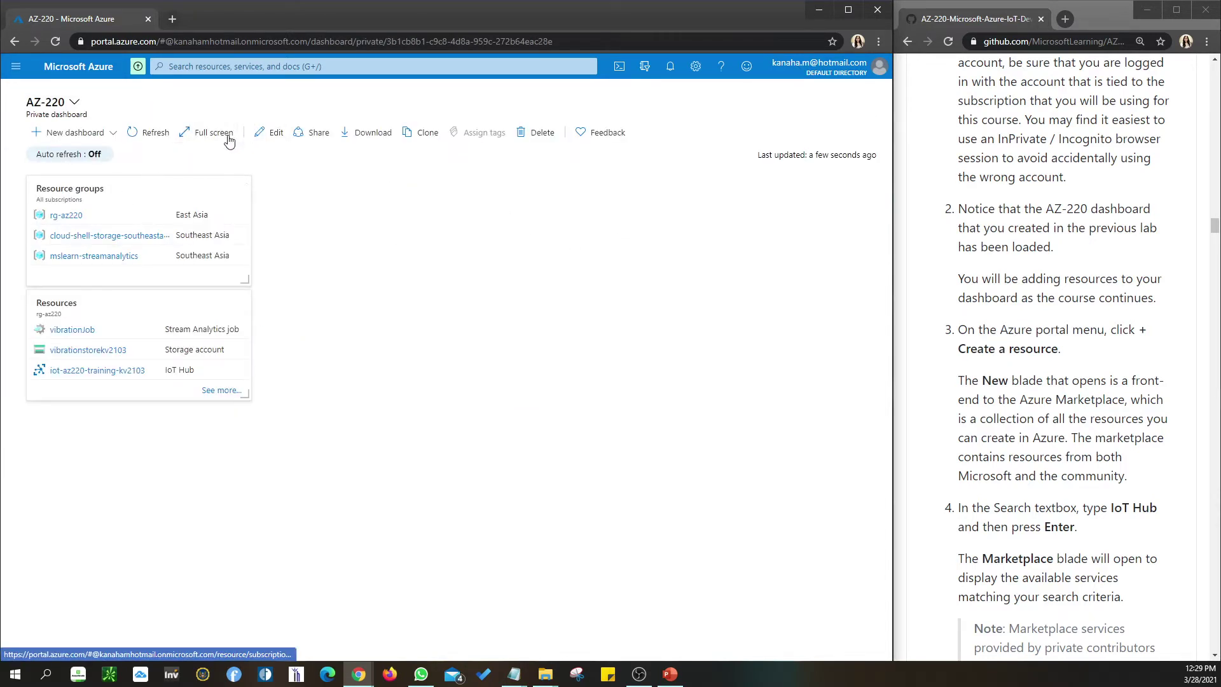
click(150, 132)
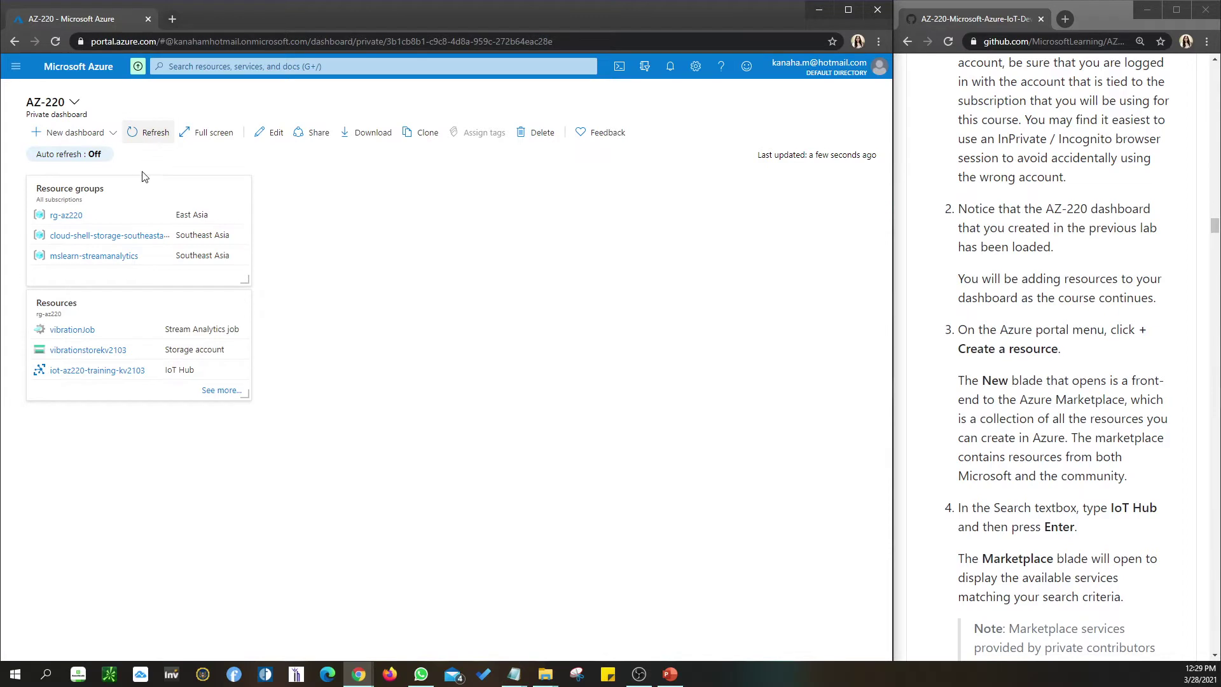
Save the AZ-220 dashboard with the Resource groups tile one grid row taller, and refresh that tile.
drag(246, 284, 301, 280)
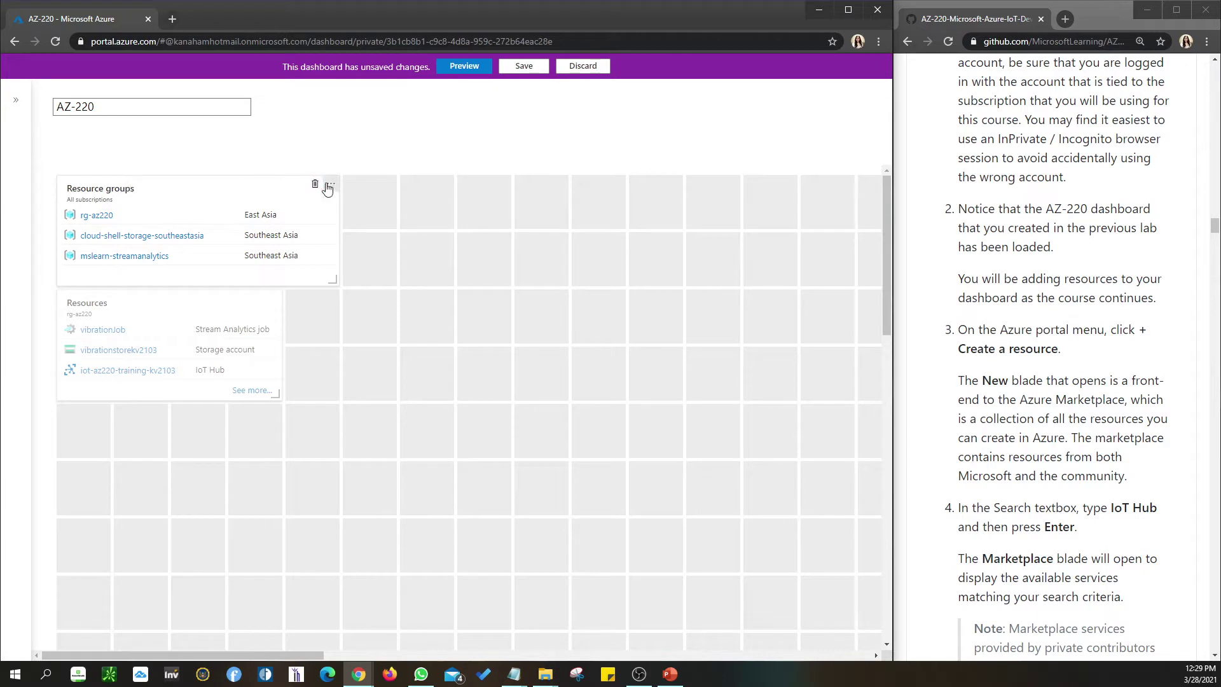
drag(335, 283, 277, 331)
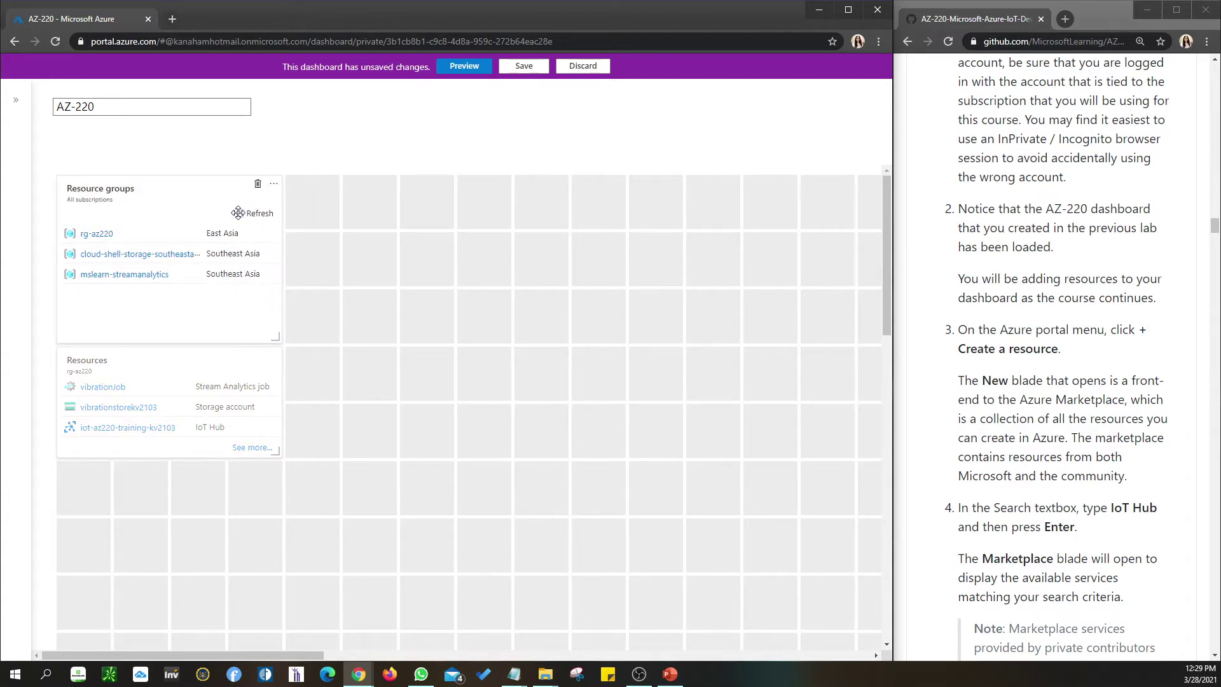
click(523, 65)
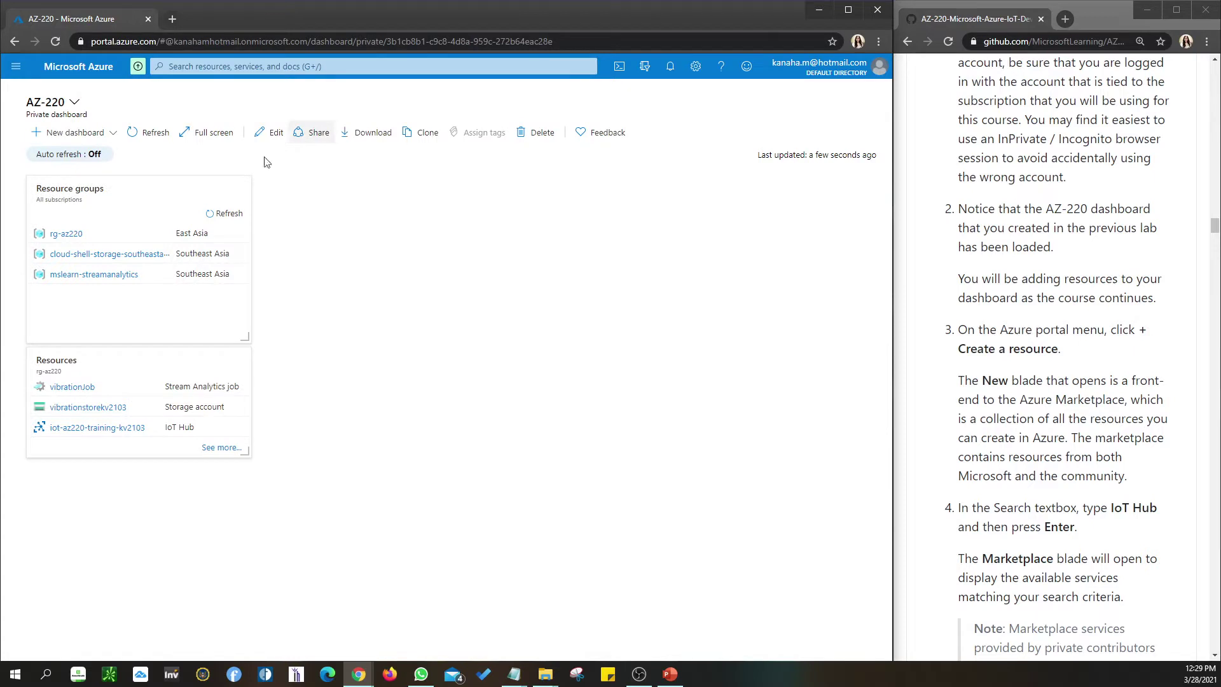
click(209, 215)
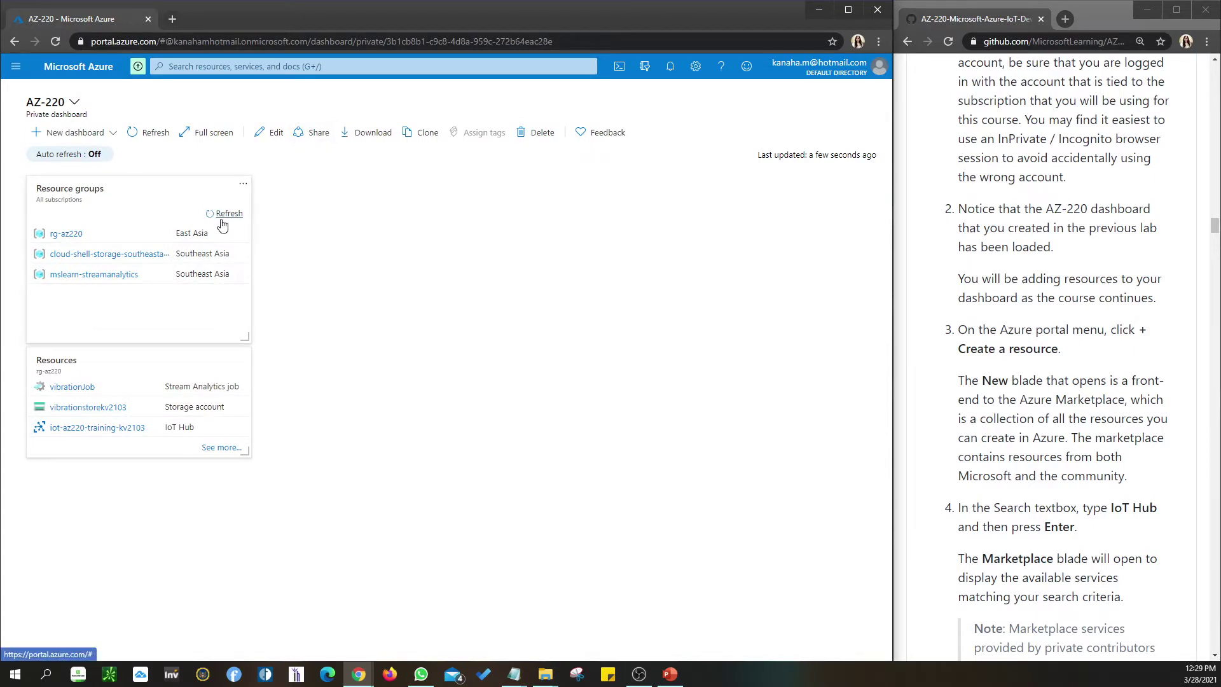
Try resizing the Resource groups tile again and save the AZ-220 dashboard.
drag(248, 336, 254, 283)
drag(333, 331, 286, 328)
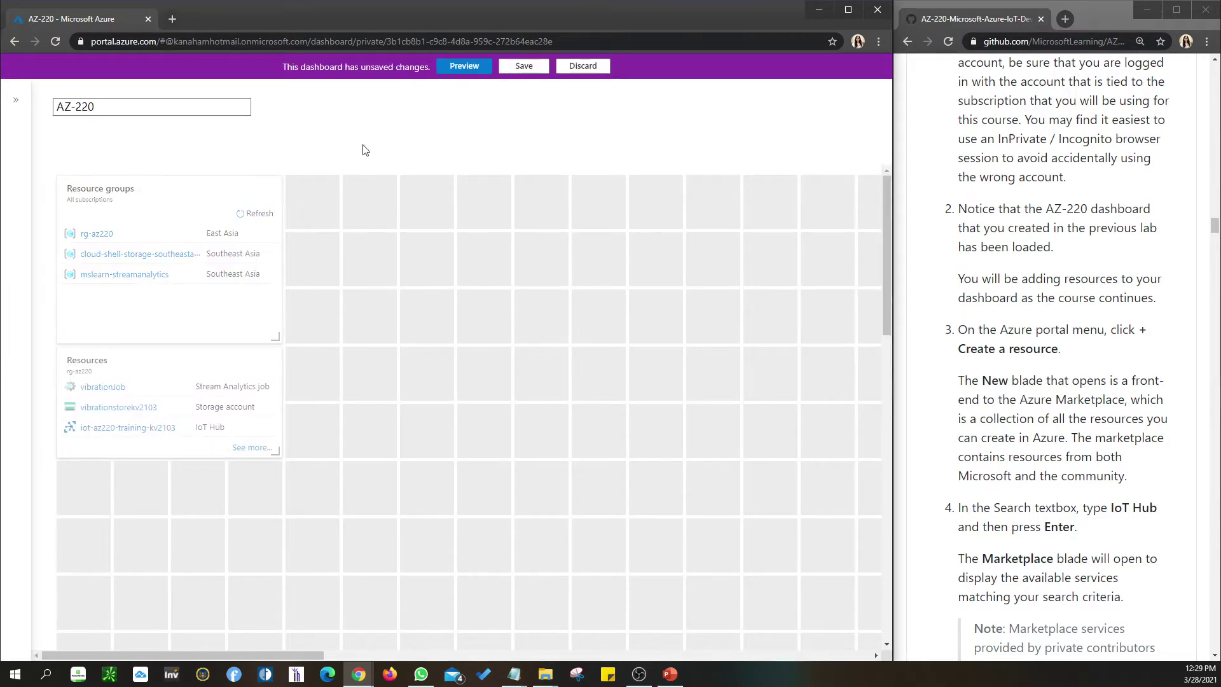
click(522, 67)
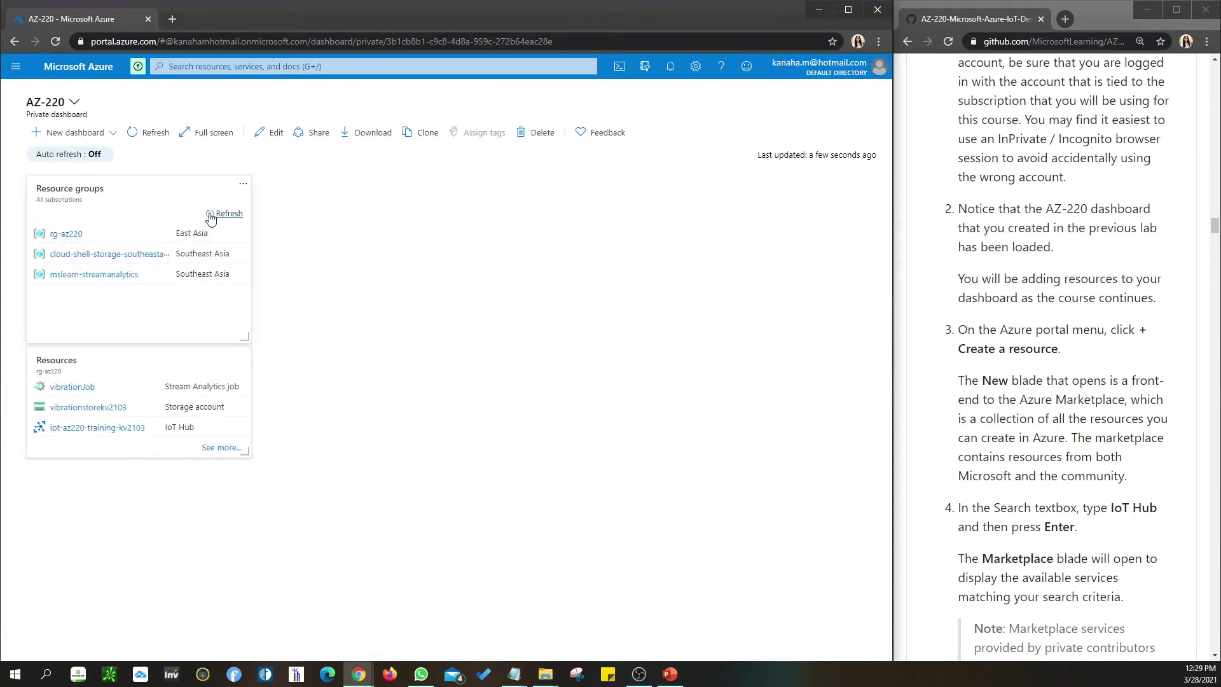
Dismiss the mslearn-streamanalytics deletion notification and reload the AZ-220 dashboard page, closing the pop-up notices.
click(671, 68)
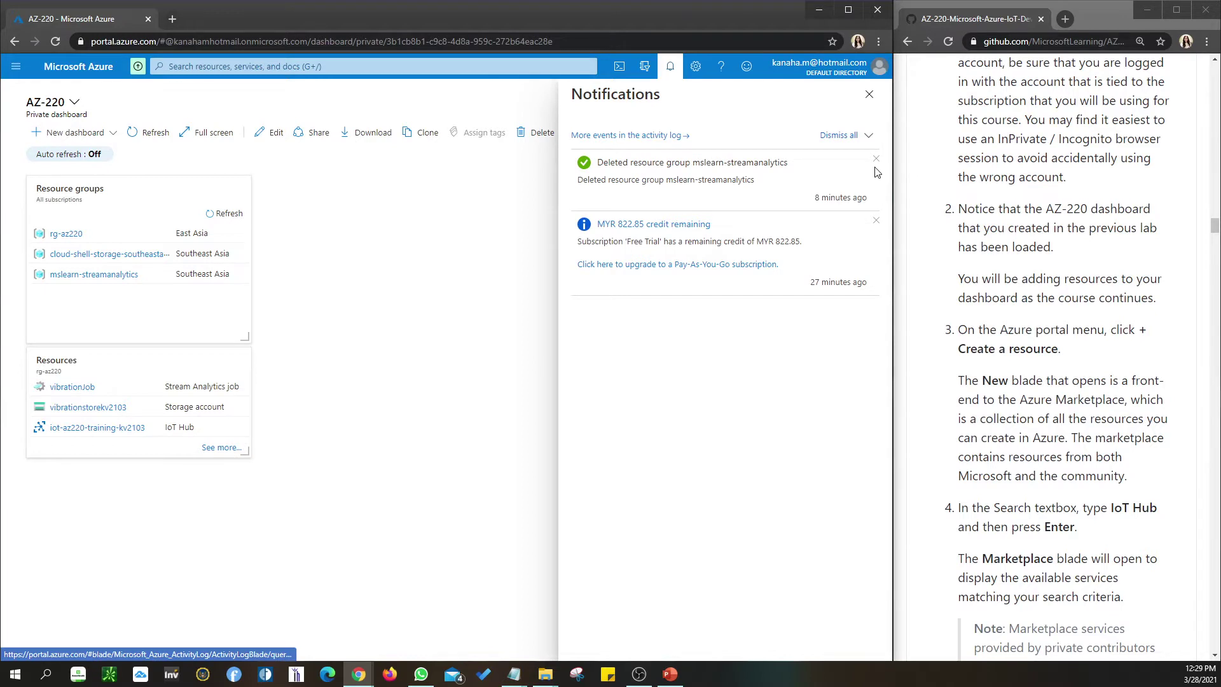
click(875, 159)
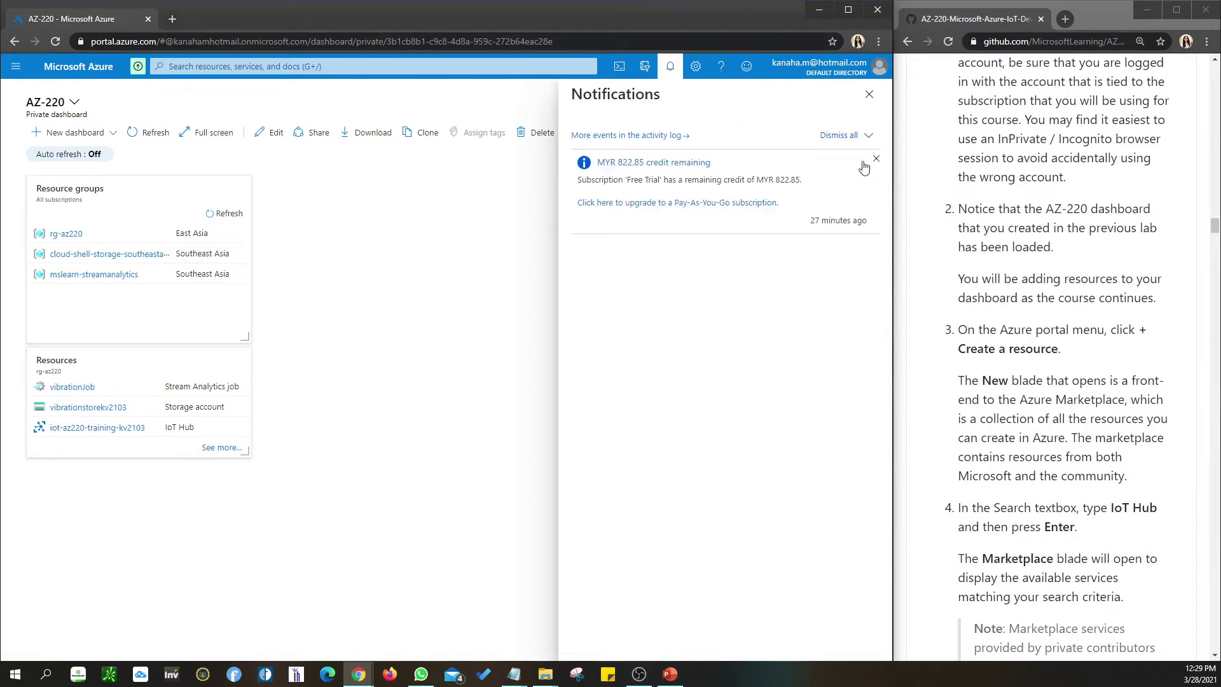
click(53, 44)
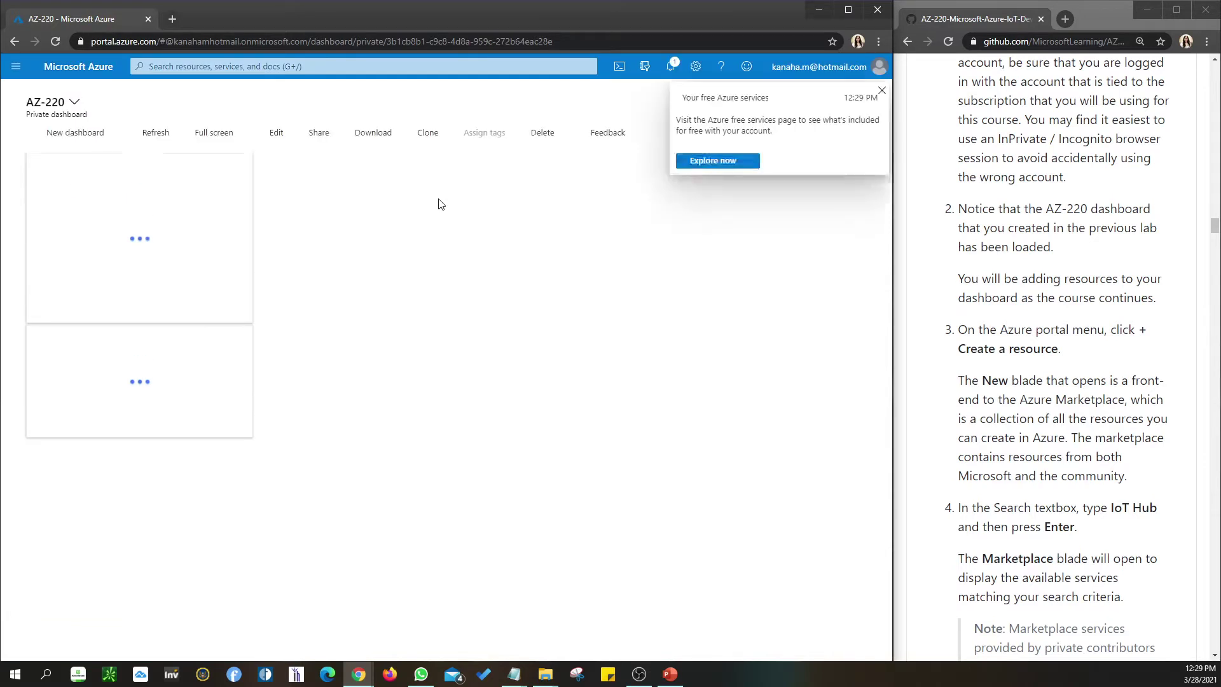
click(881, 91)
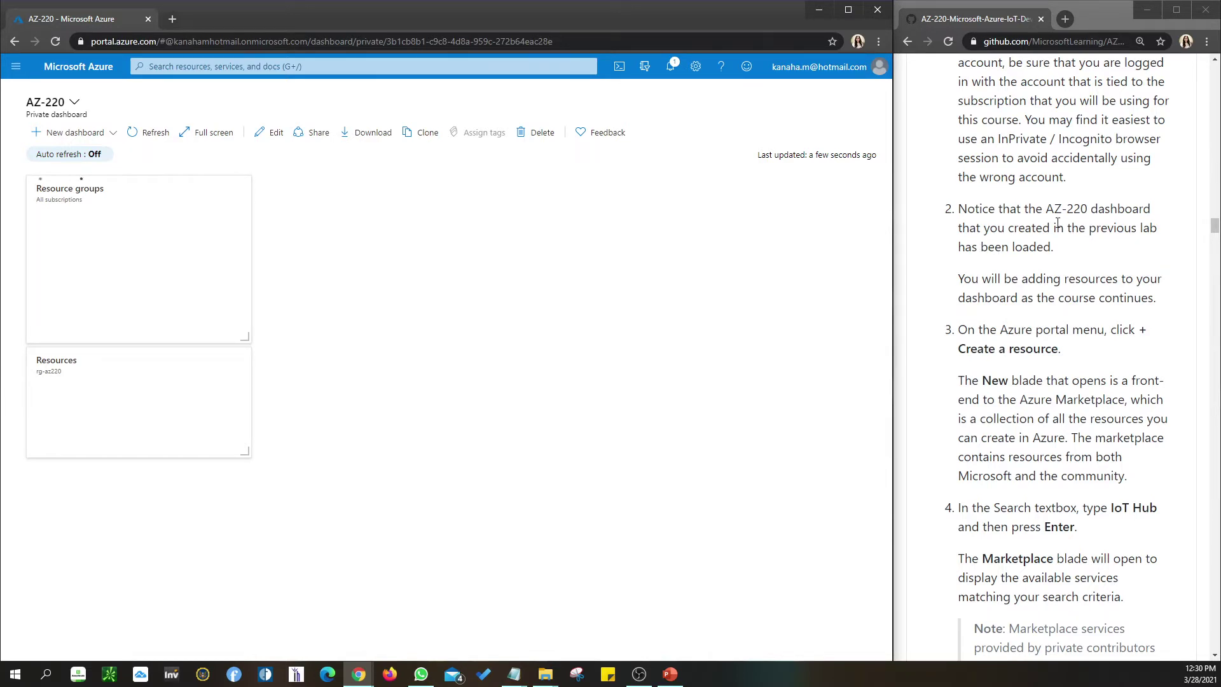
scroll(1077, 224, down, 1)
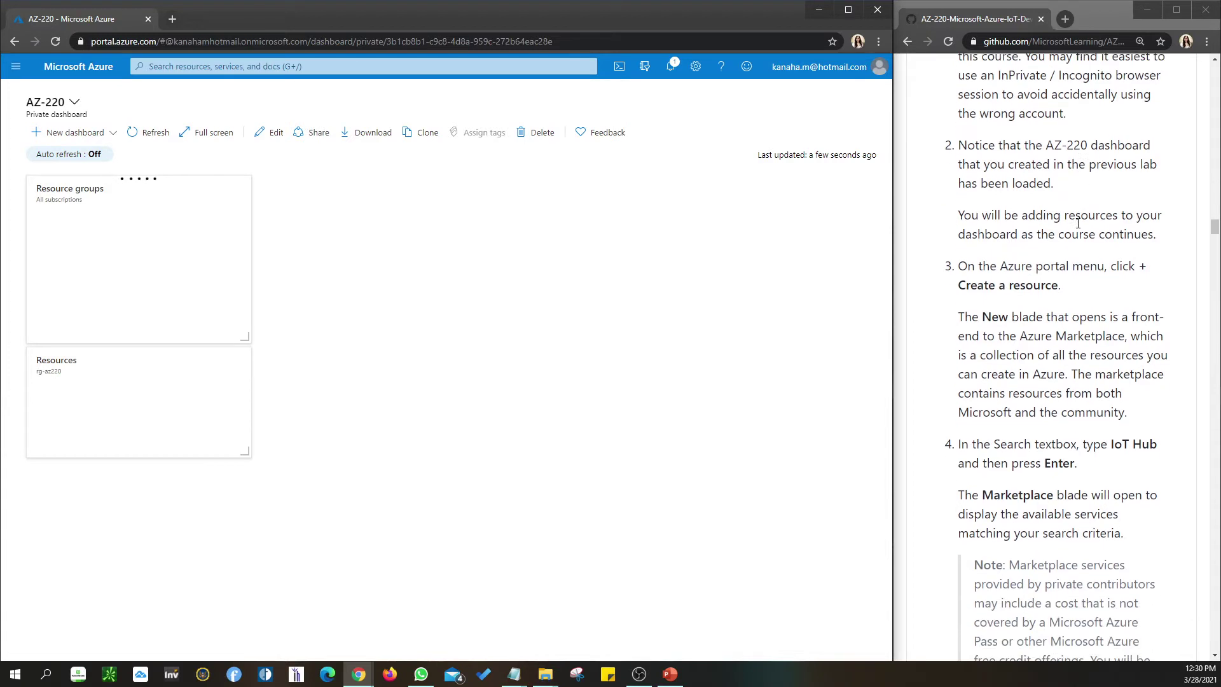
click(40, 138)
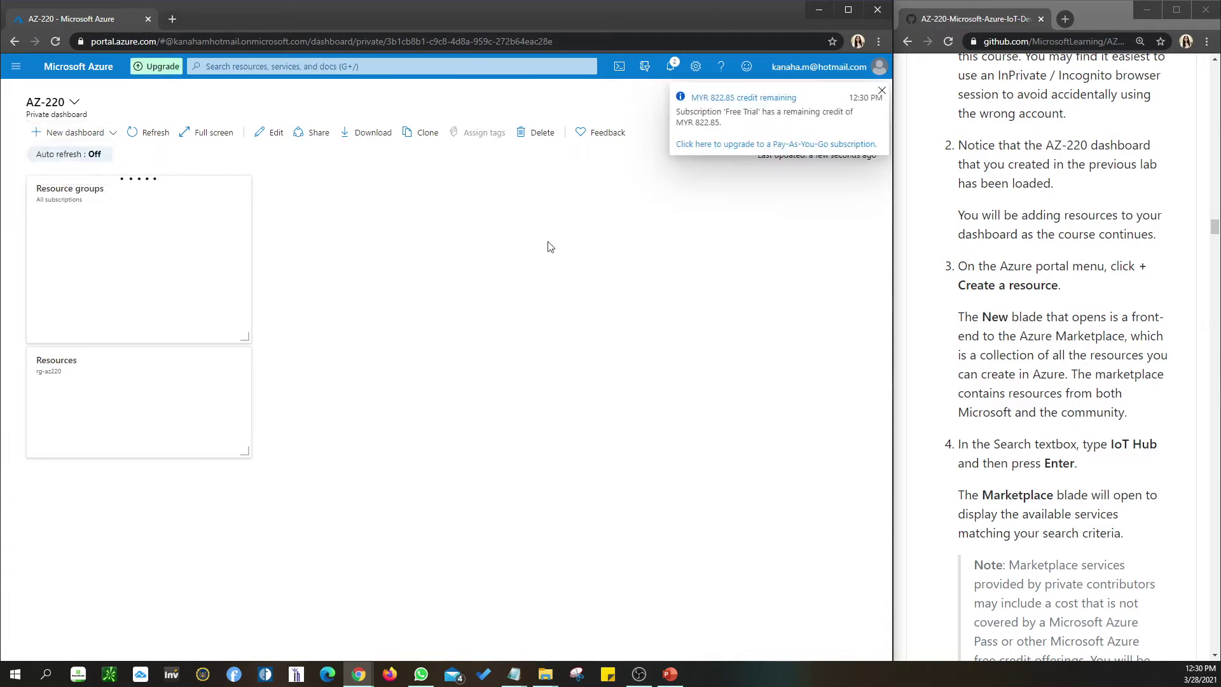
click(881, 92)
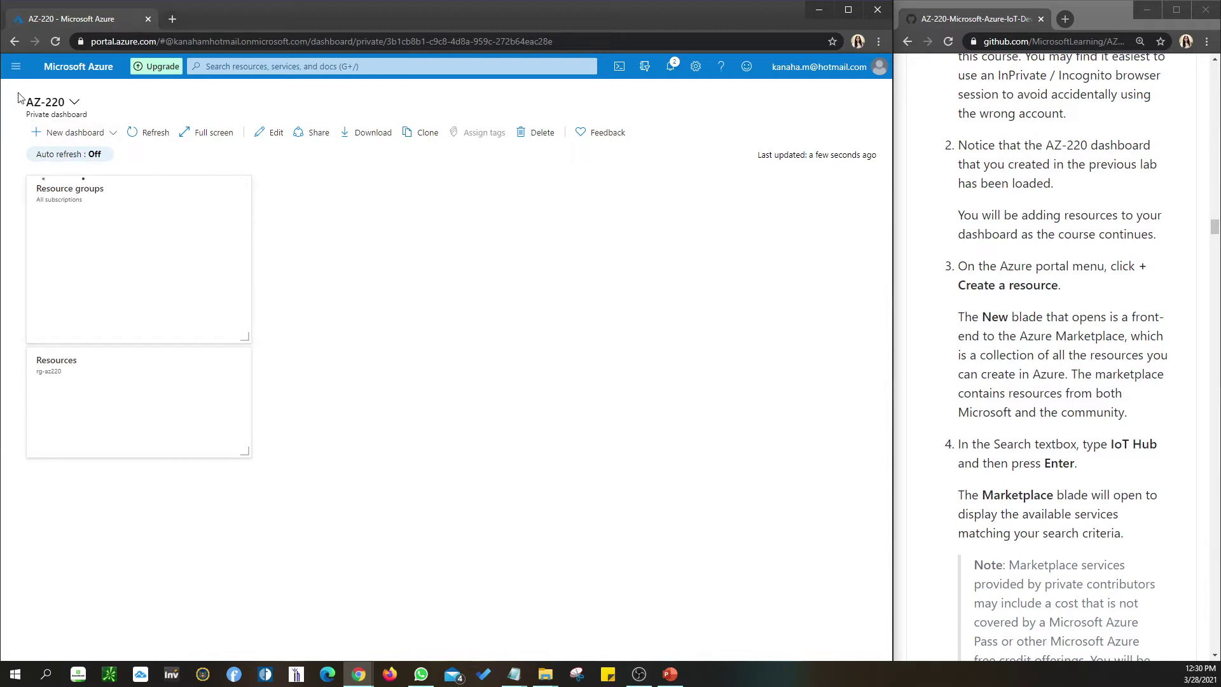
click(17, 69)
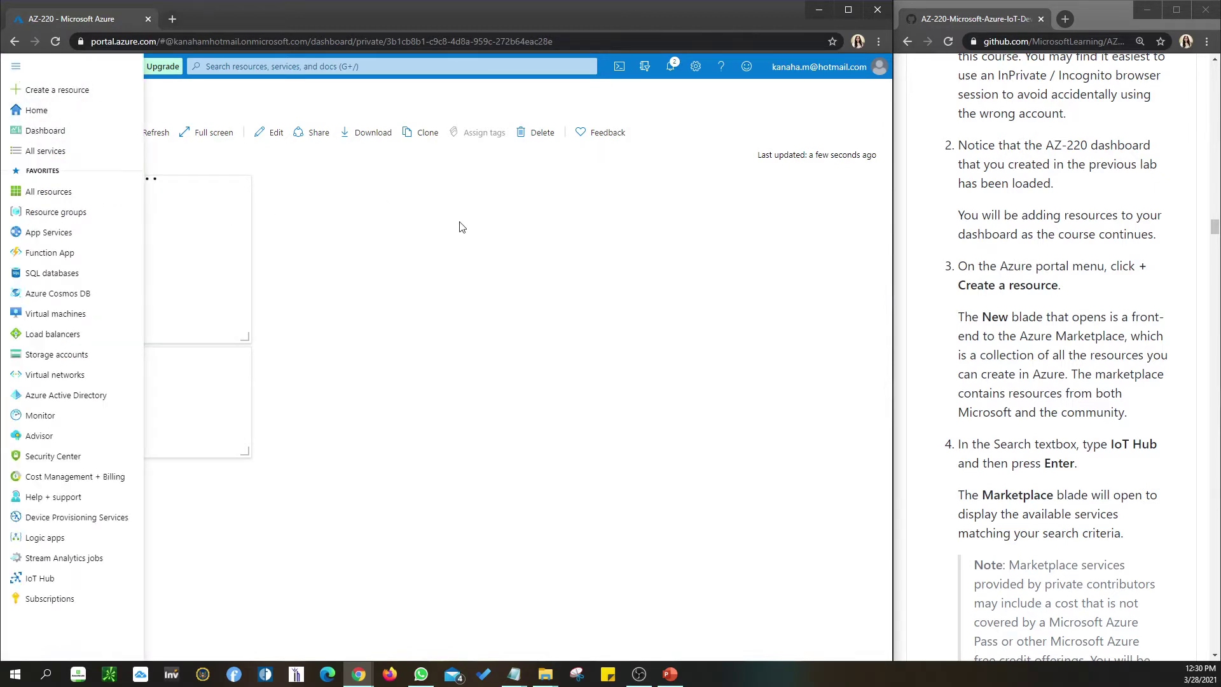
mouse_move(73, 218)
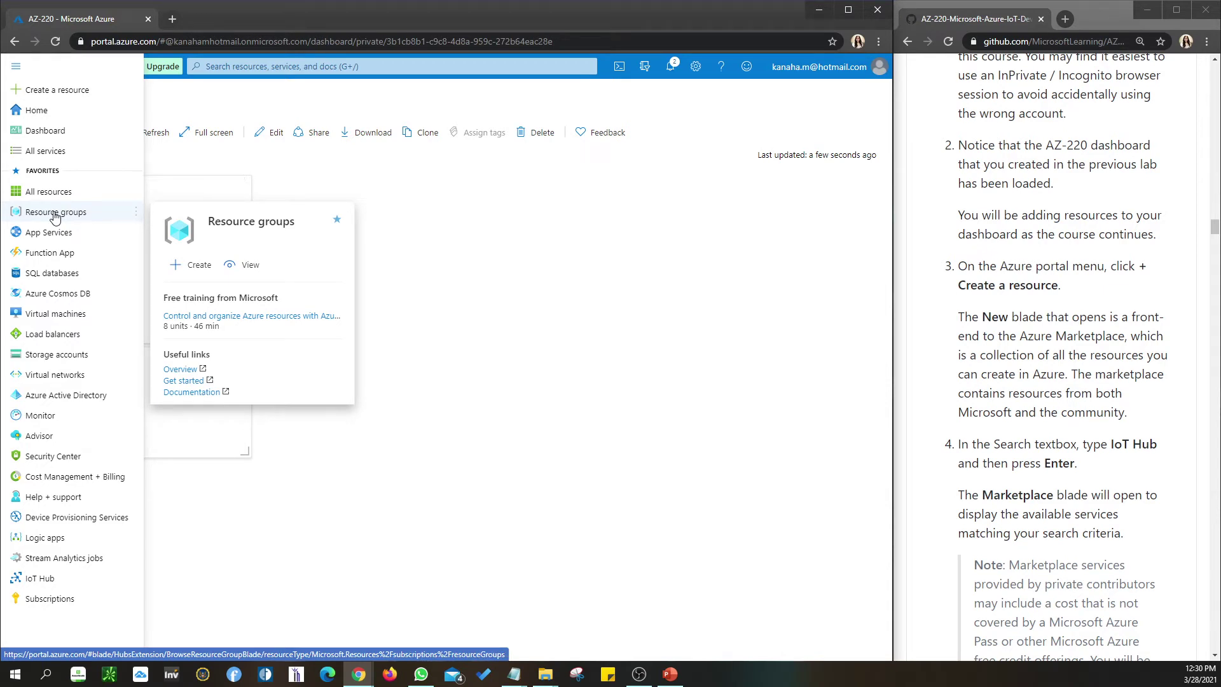
click(186, 275)
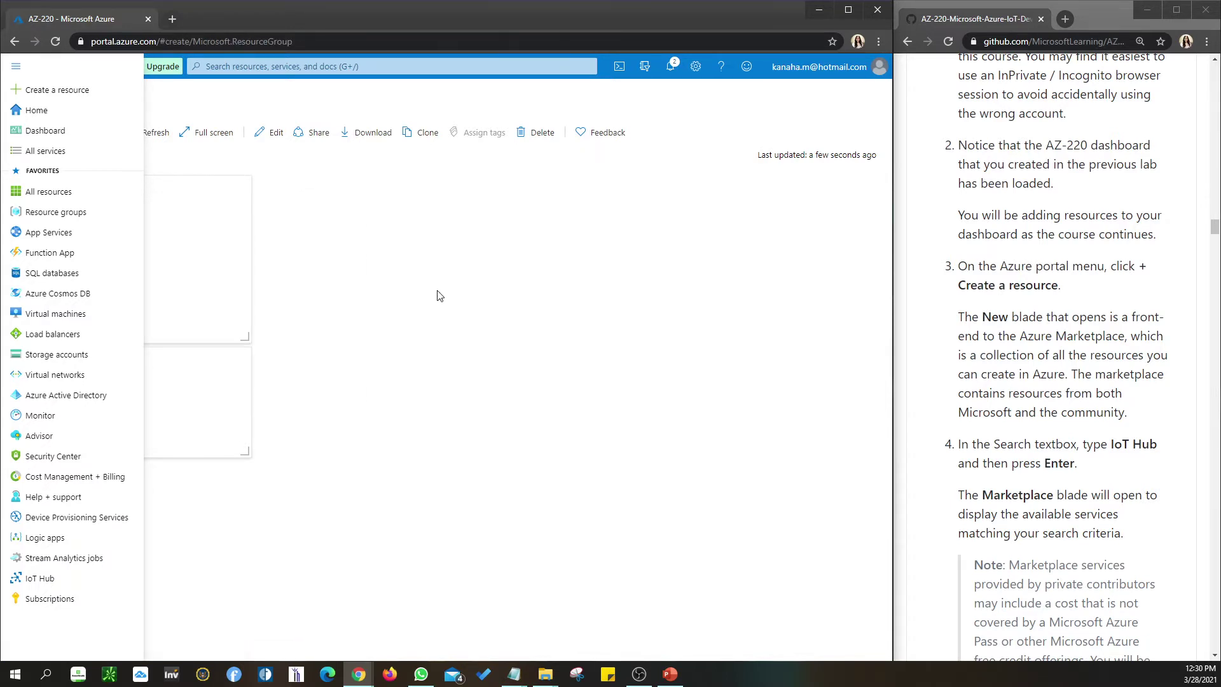
click(322, 278)
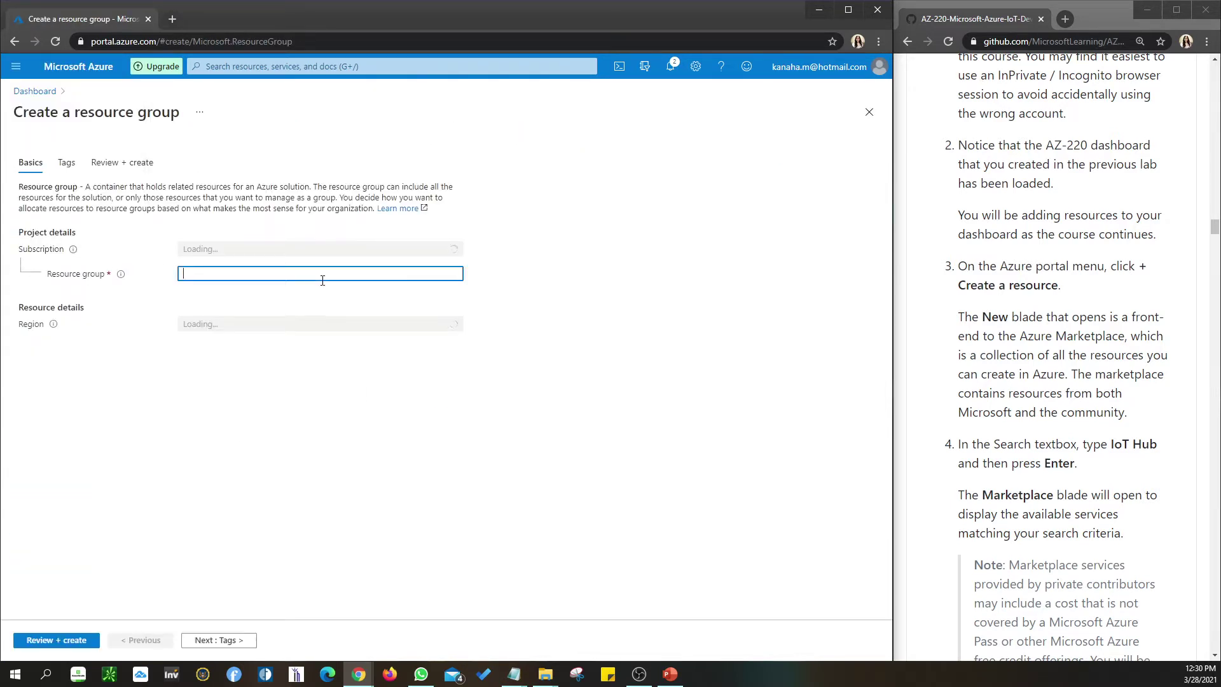
click(1089, 430)
scroll(1090, 430, down, 2)
drag(1110, 316, 1163, 323)
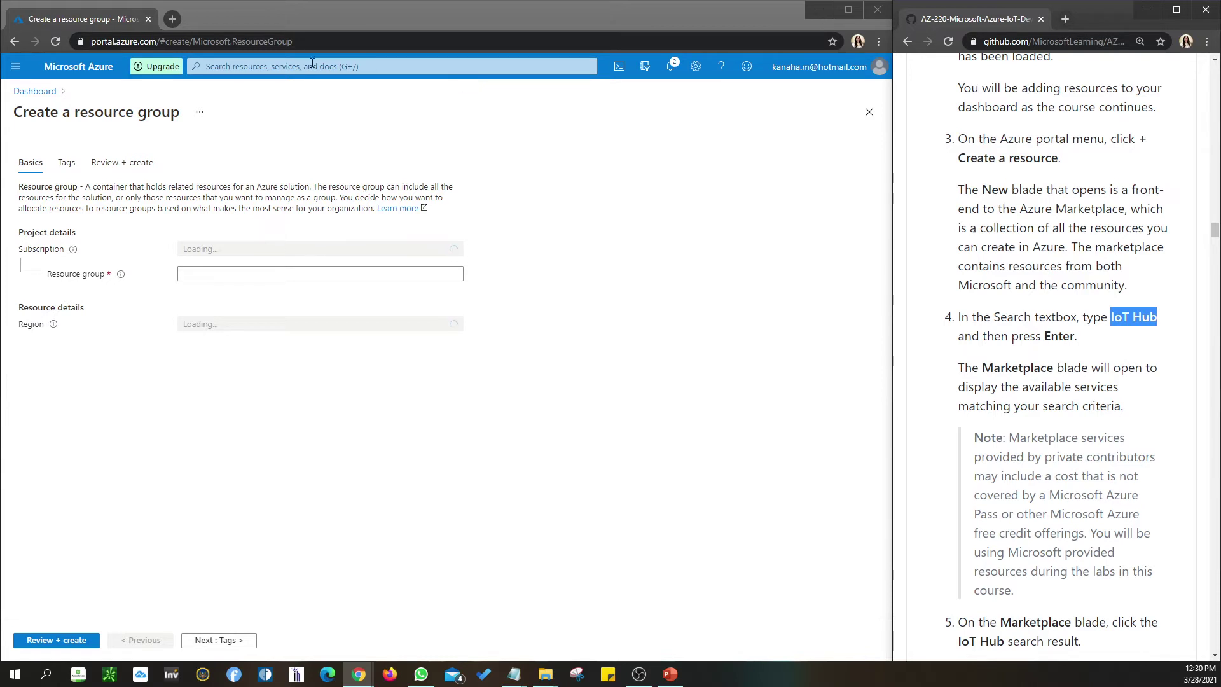
click(39, 94)
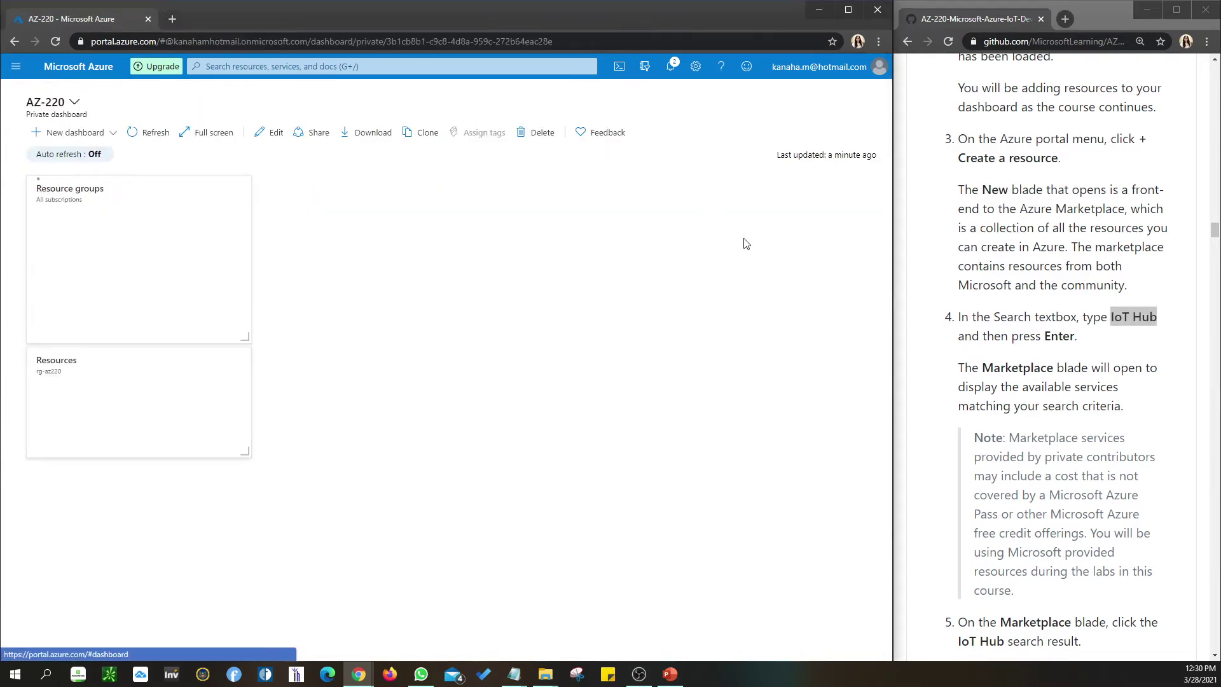
Search the portal for "iot" and open the IoT Hub service list.
click(377, 63)
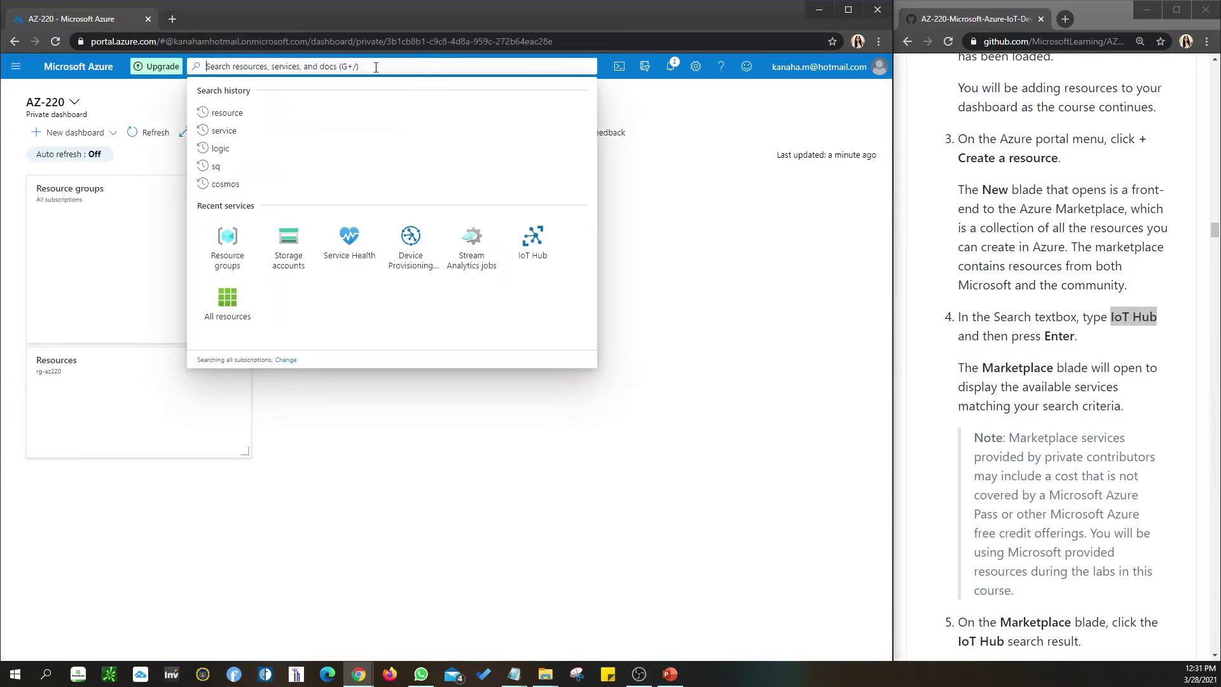
text(iot)
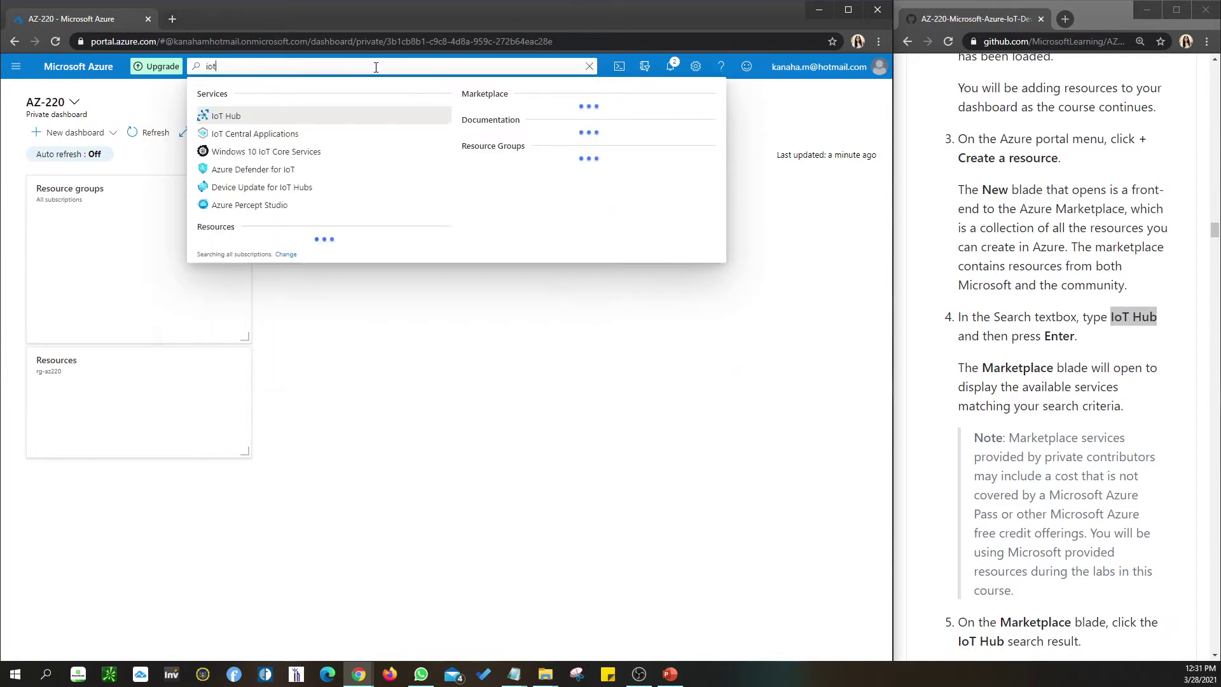
click(237, 121)
Read through the lab instructions on finding IoT Hub in the Marketplace, up to the start of Task 2.
scroll(1023, 361, down, 3)
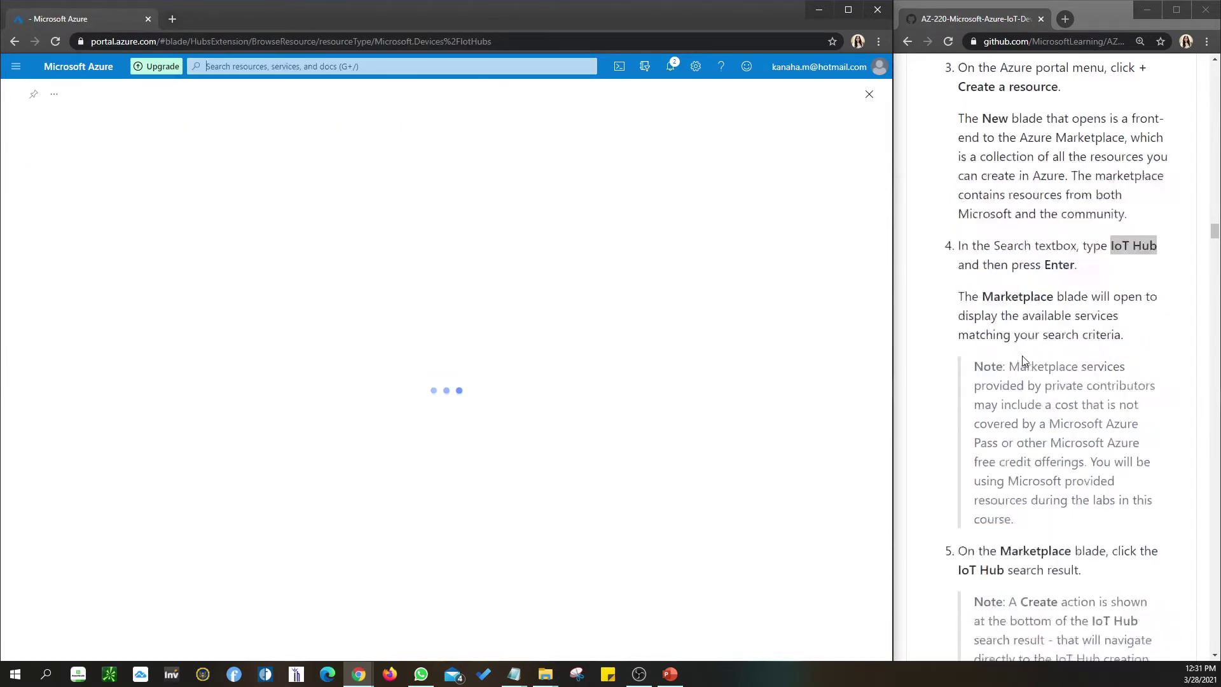
scroll(1022, 360, down, 5)
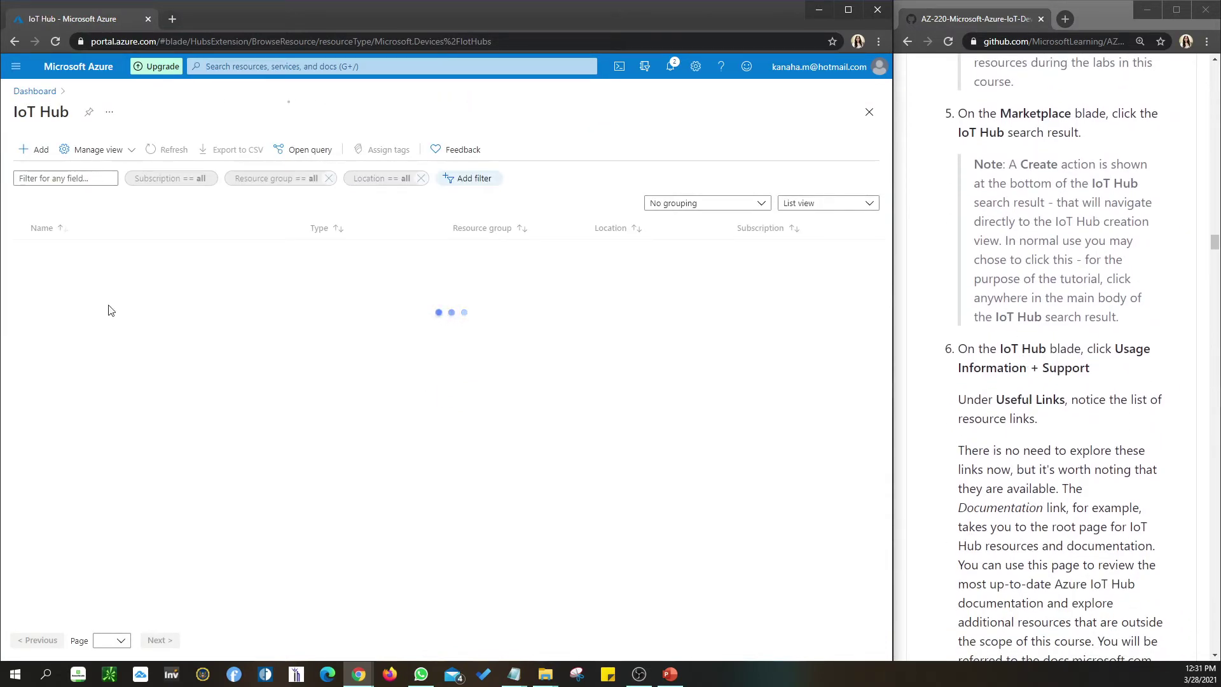
scroll(1030, 356, down, 7)
scroll(1031, 361, up, 9)
scroll(1031, 361, up, 7)
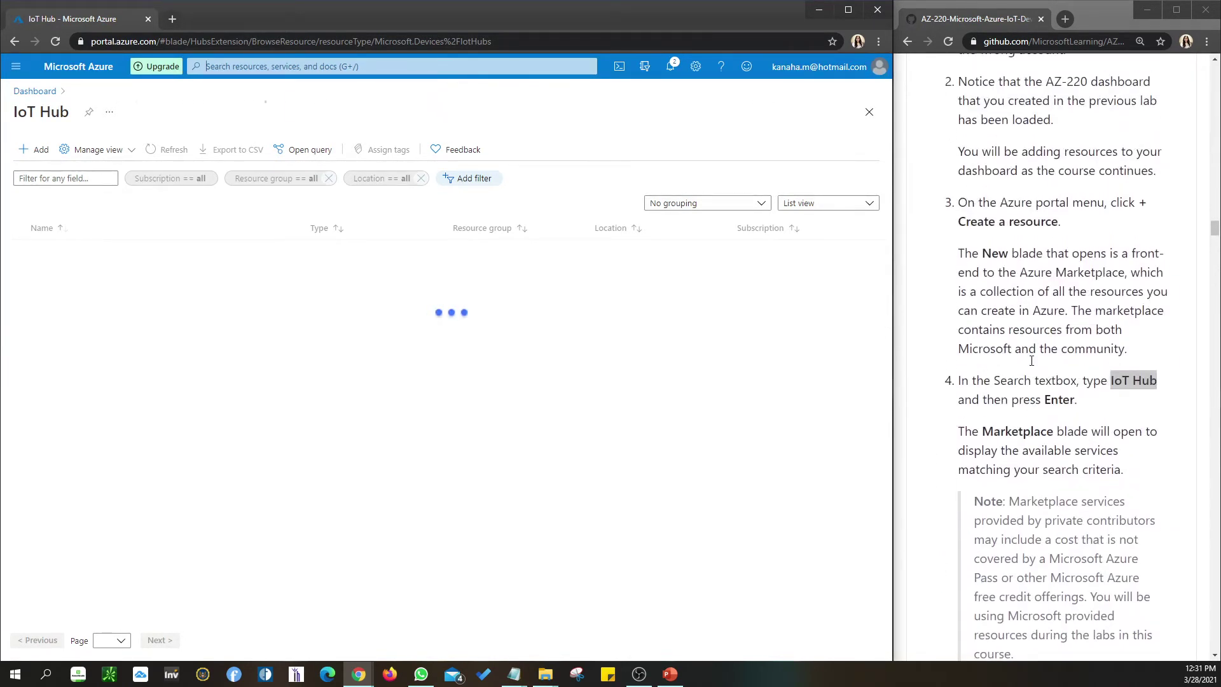
scroll(1031, 360, up, 3)
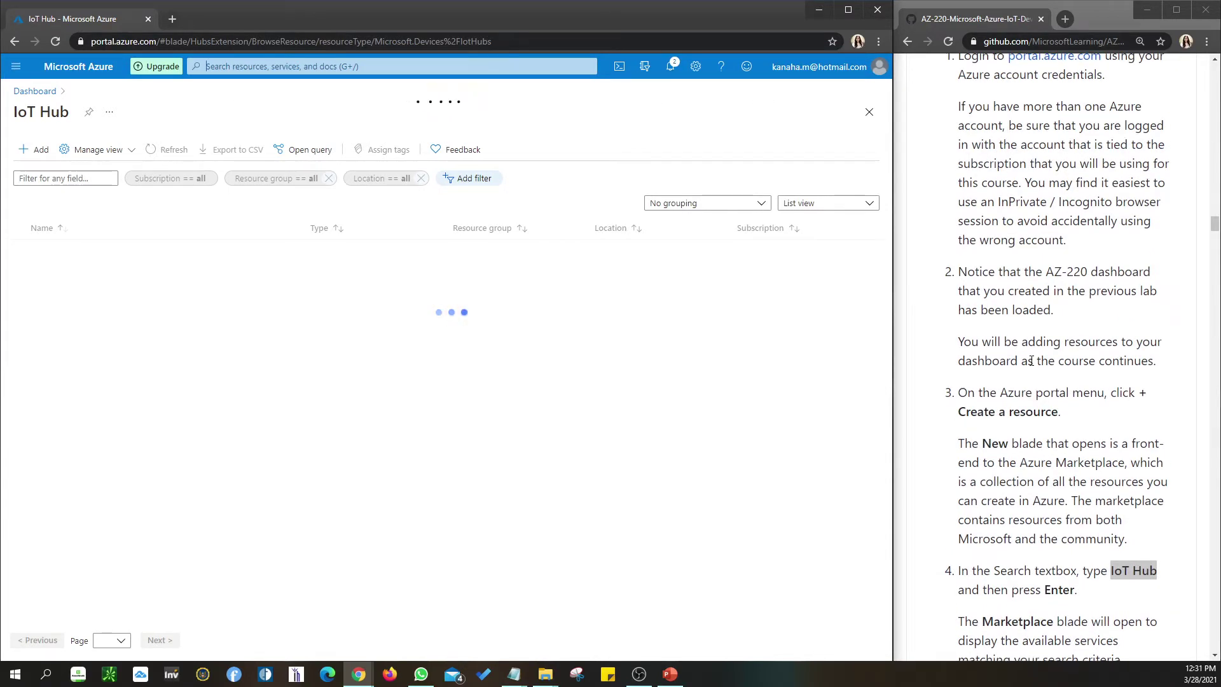
scroll(1031, 361, down, 3)
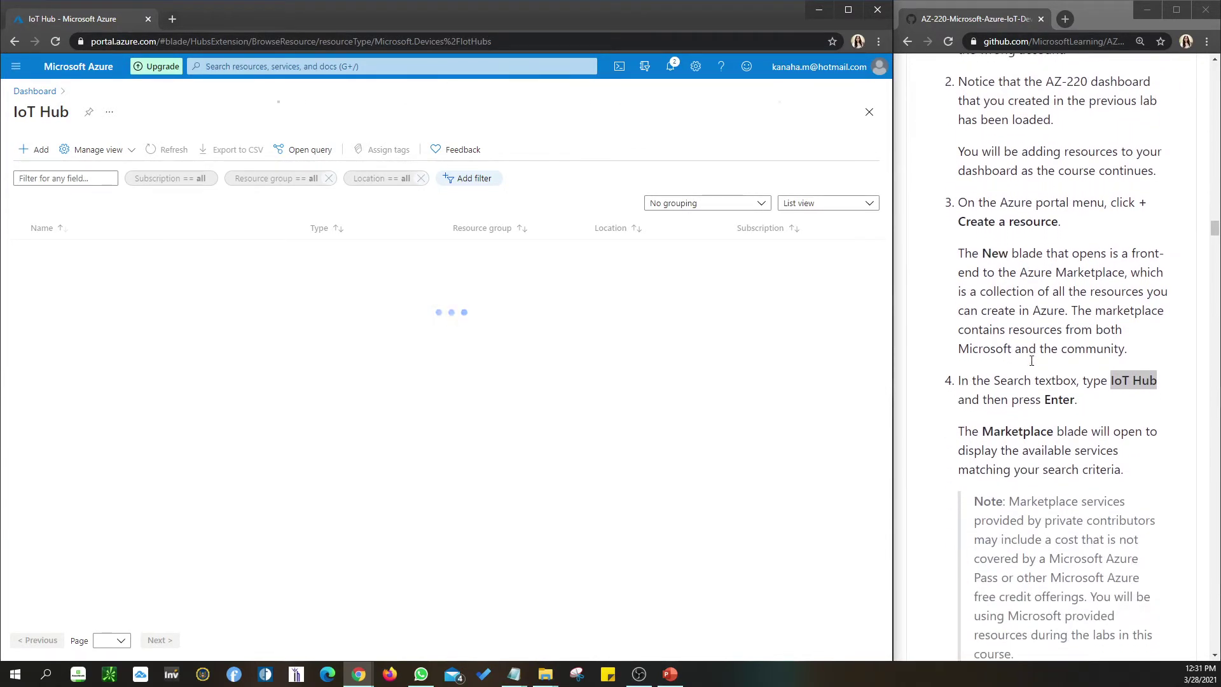
scroll(1031, 360, down, 1)
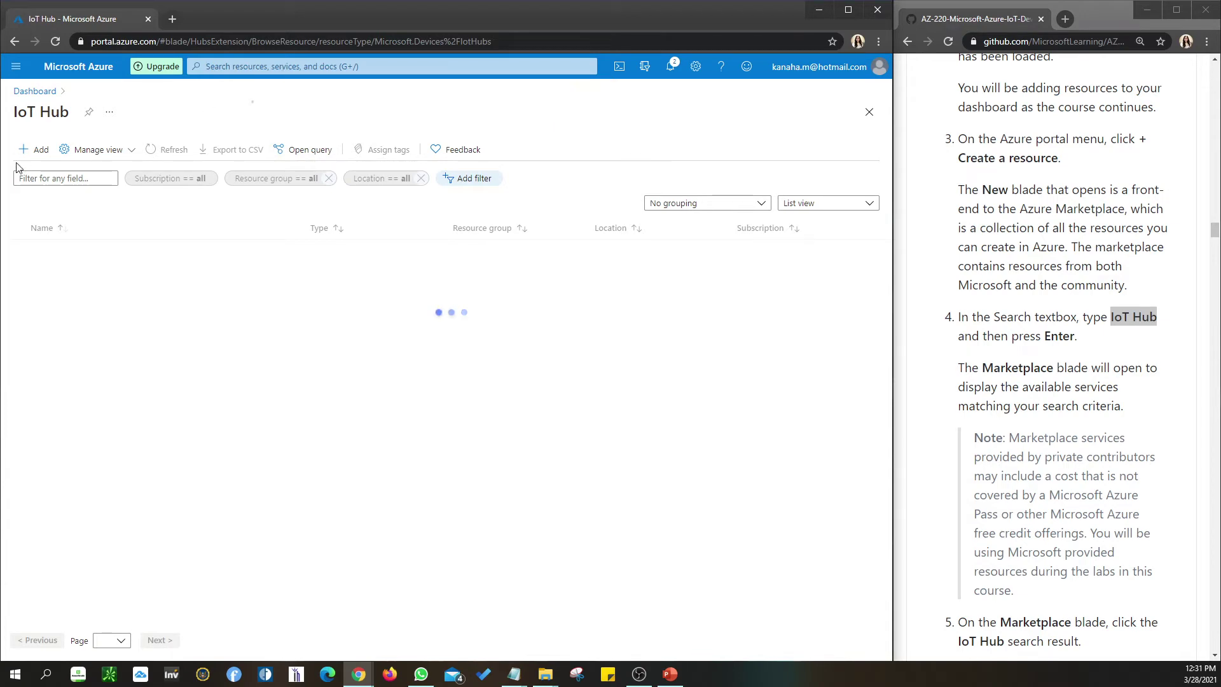
scroll(959, 331, down, 5)
scroll(960, 331, down, 10)
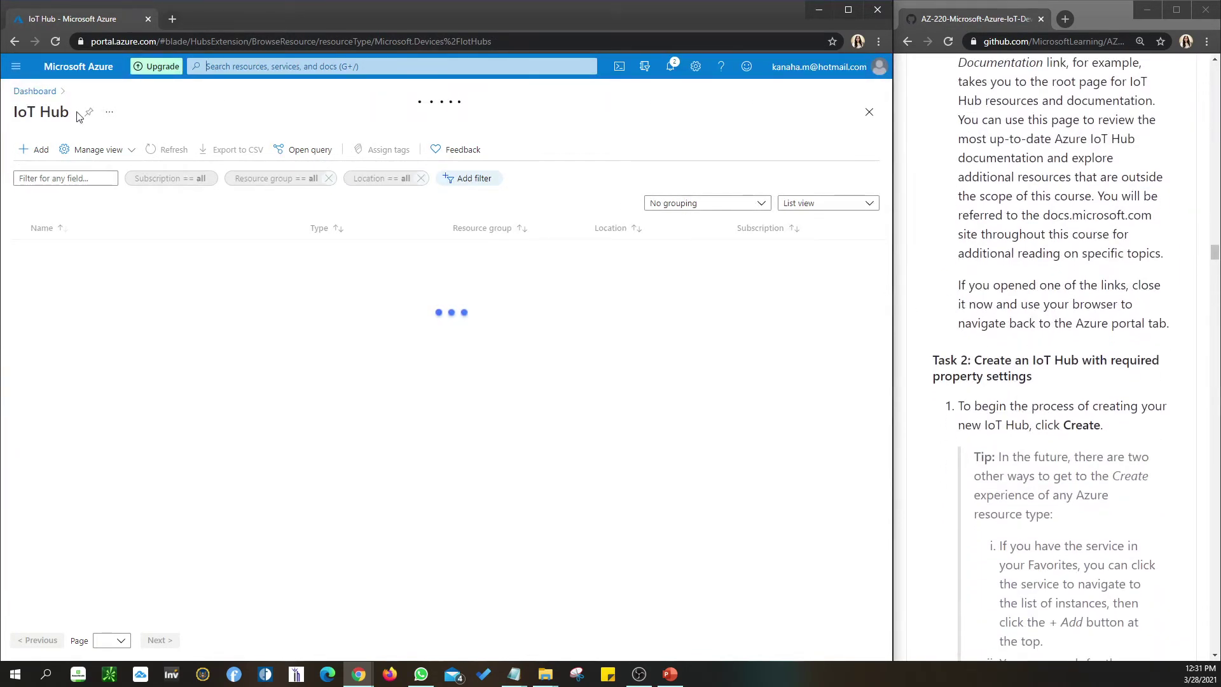
Open the full Resource groups list from the AZ-220 dashboard and return to the dashboard.
click(35, 90)
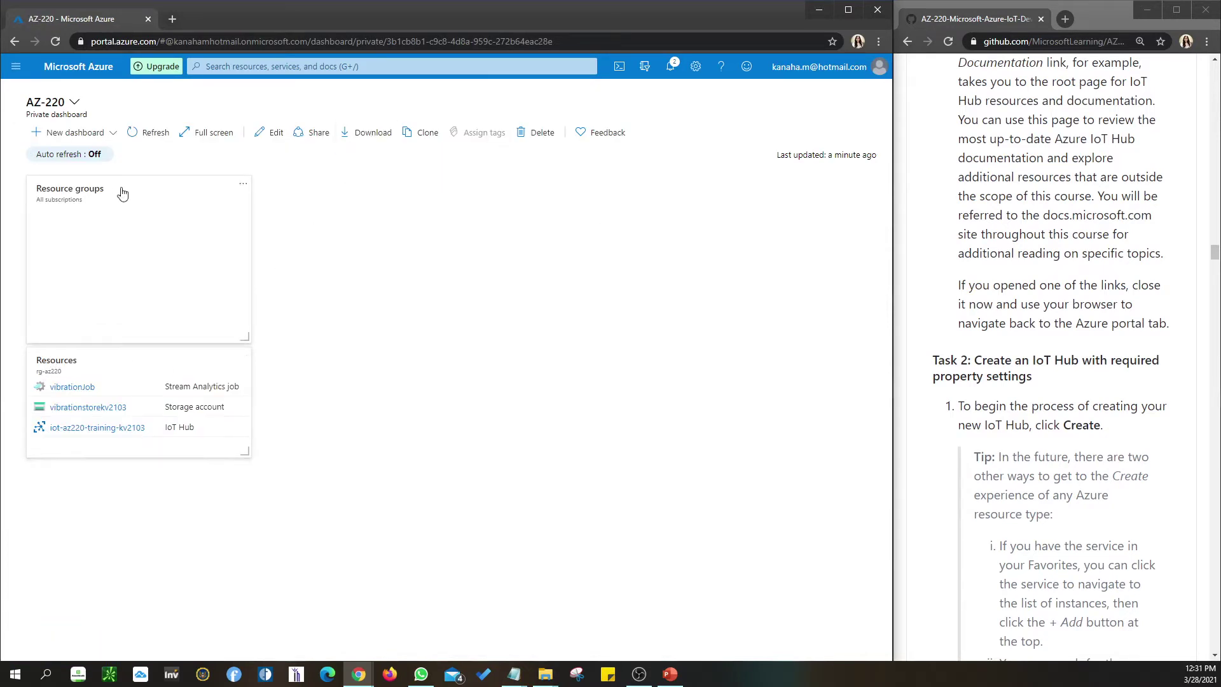
click(56, 189)
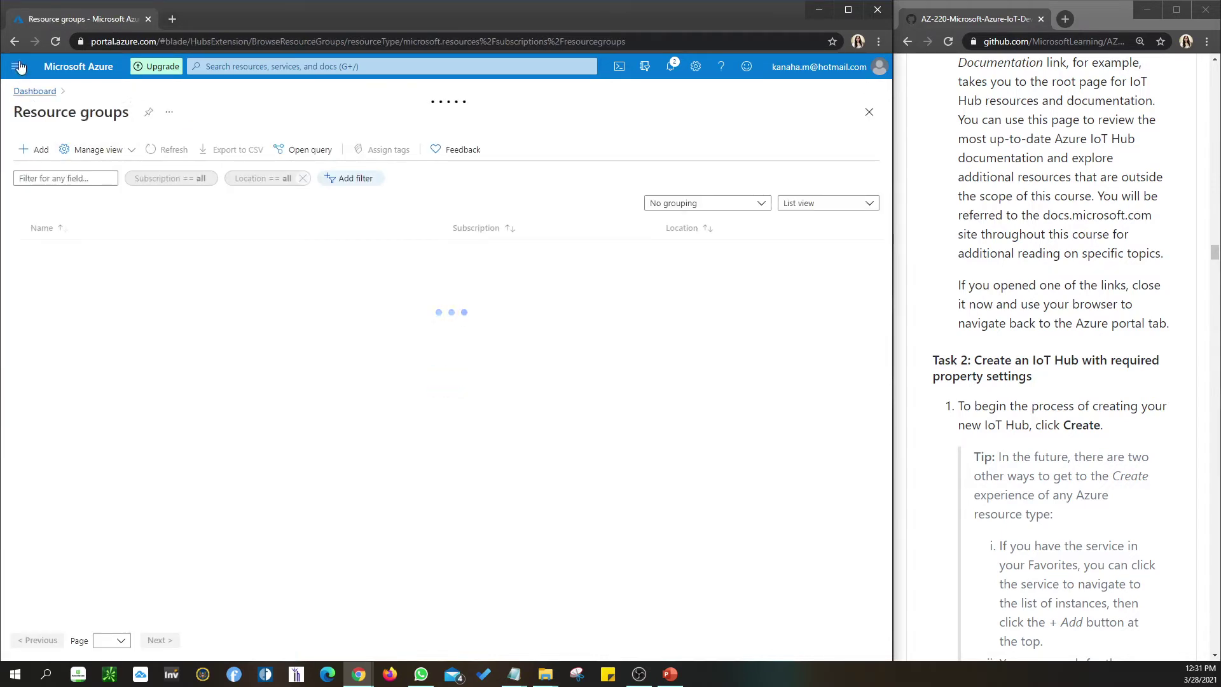
click(34, 92)
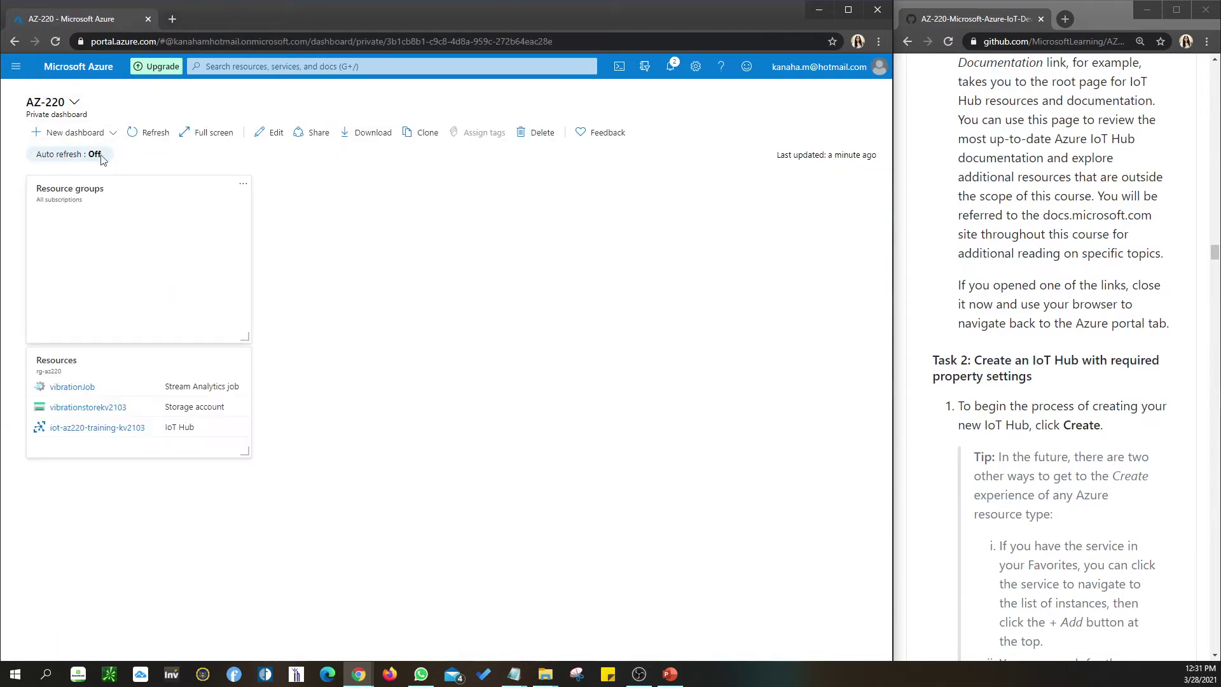
Reload the AZ-220 dashboard page and check the portal notifications.
click(57, 42)
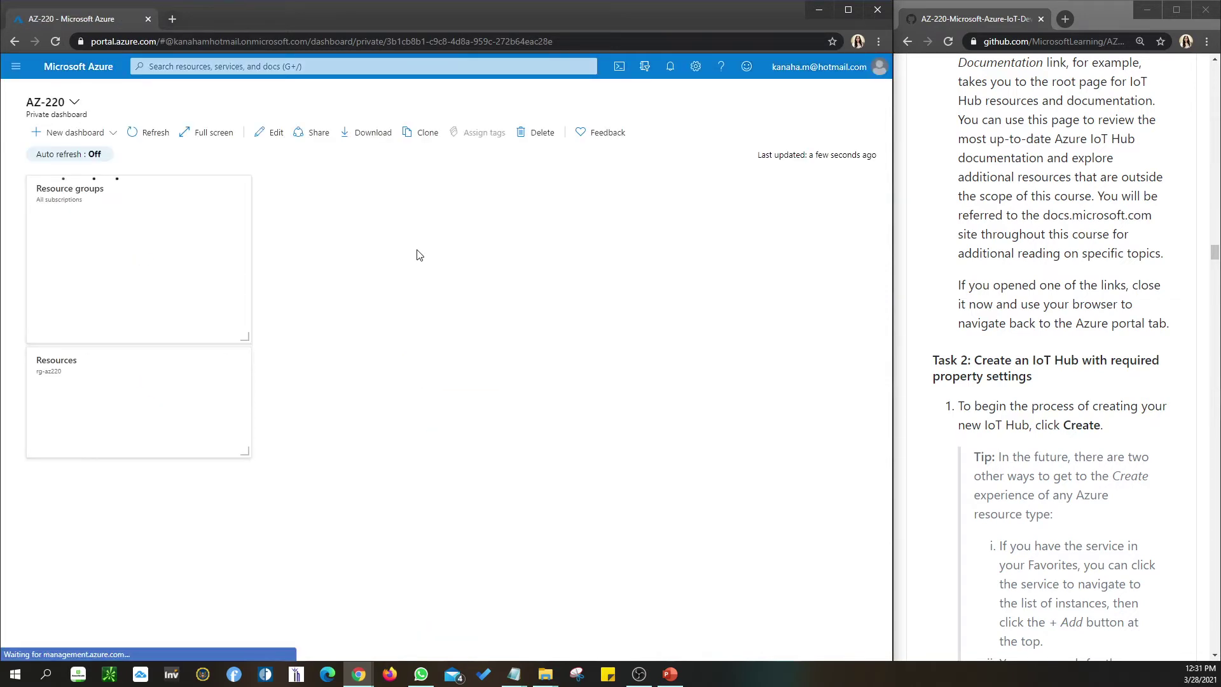
click(671, 67)
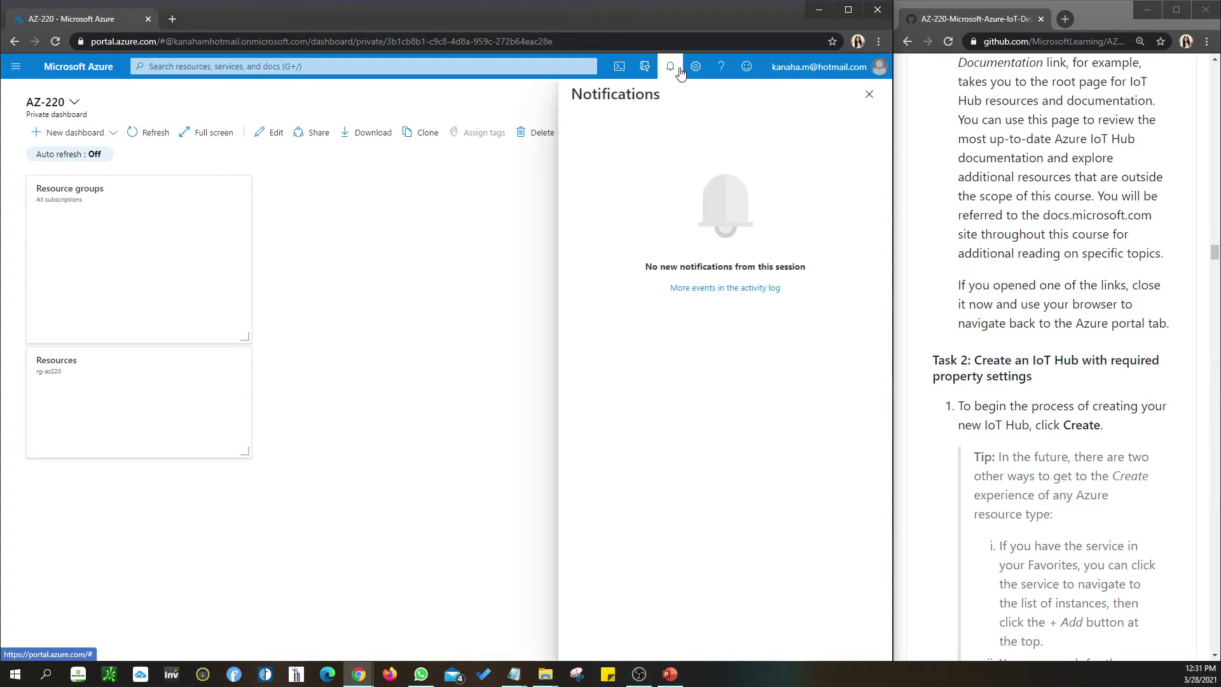
click(868, 94)
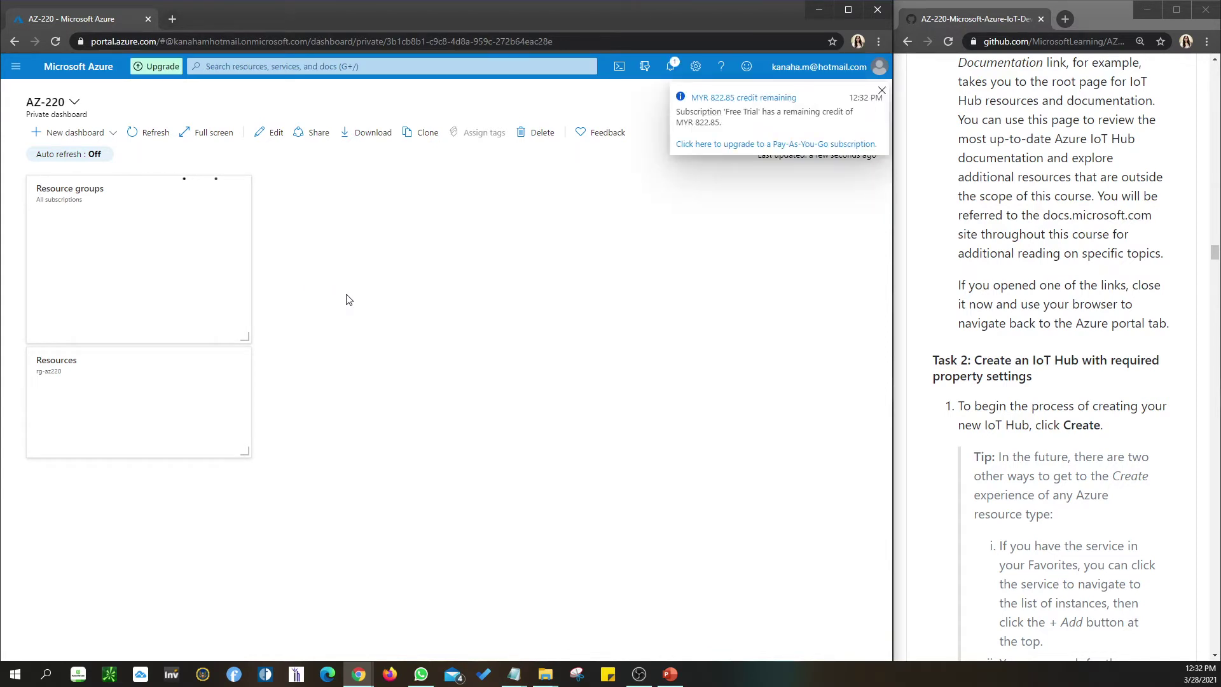
Refresh the AZ-220 dashboard and consult the Task 2 instructions for creating an IoT Hub.
click(882, 91)
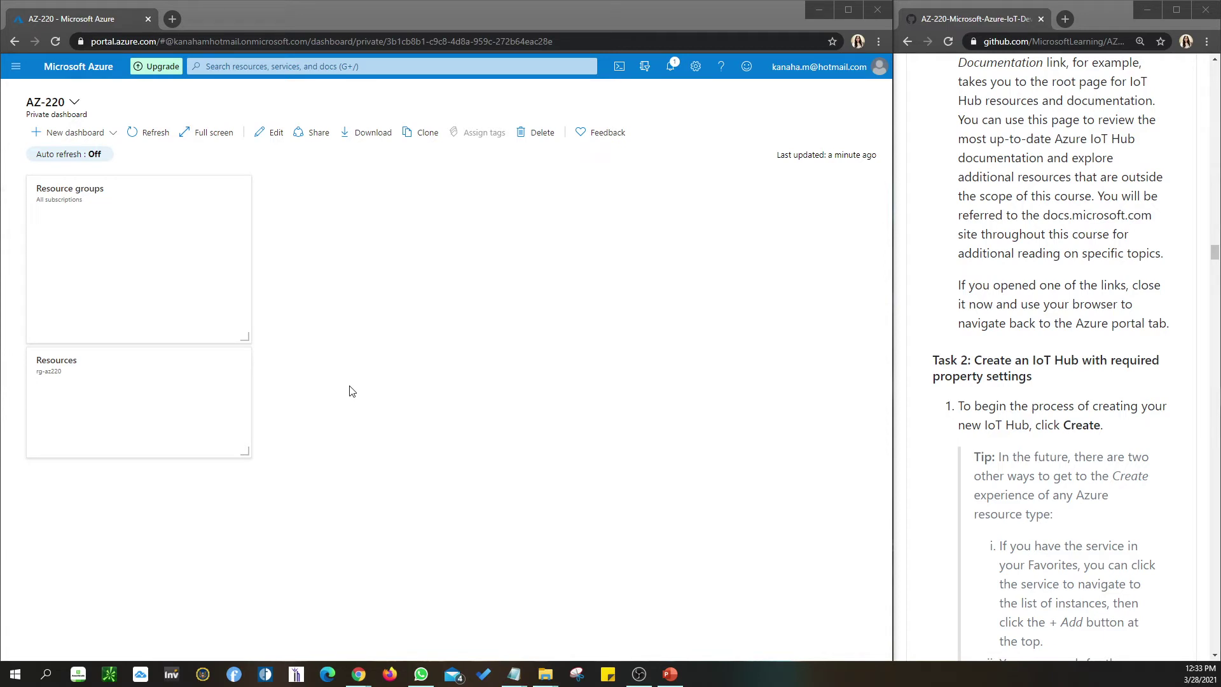
click(143, 136)
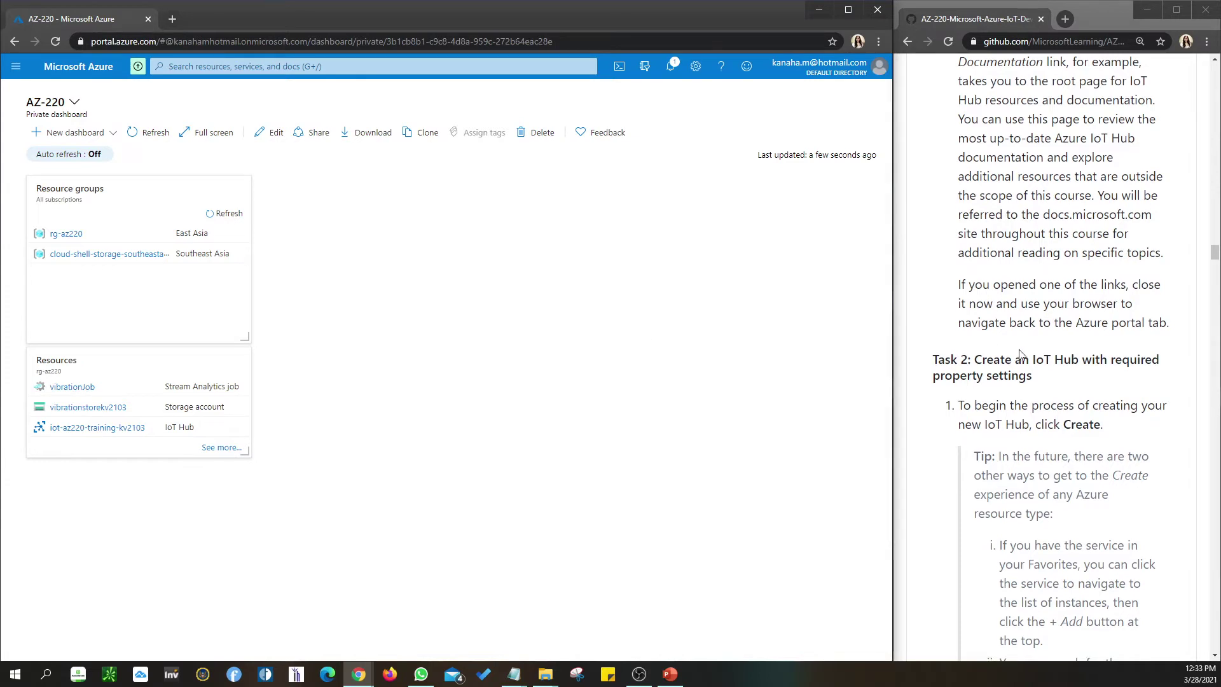
scroll(1024, 357, down, 3)
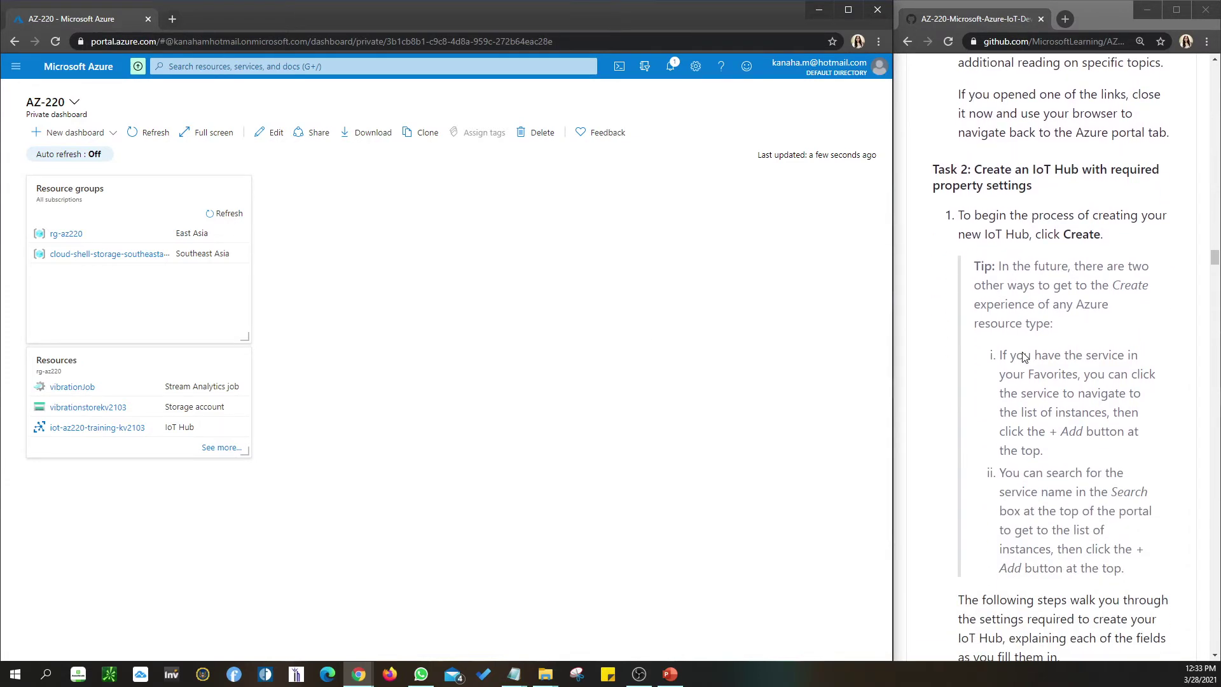
scroll(1023, 358, down, 1)
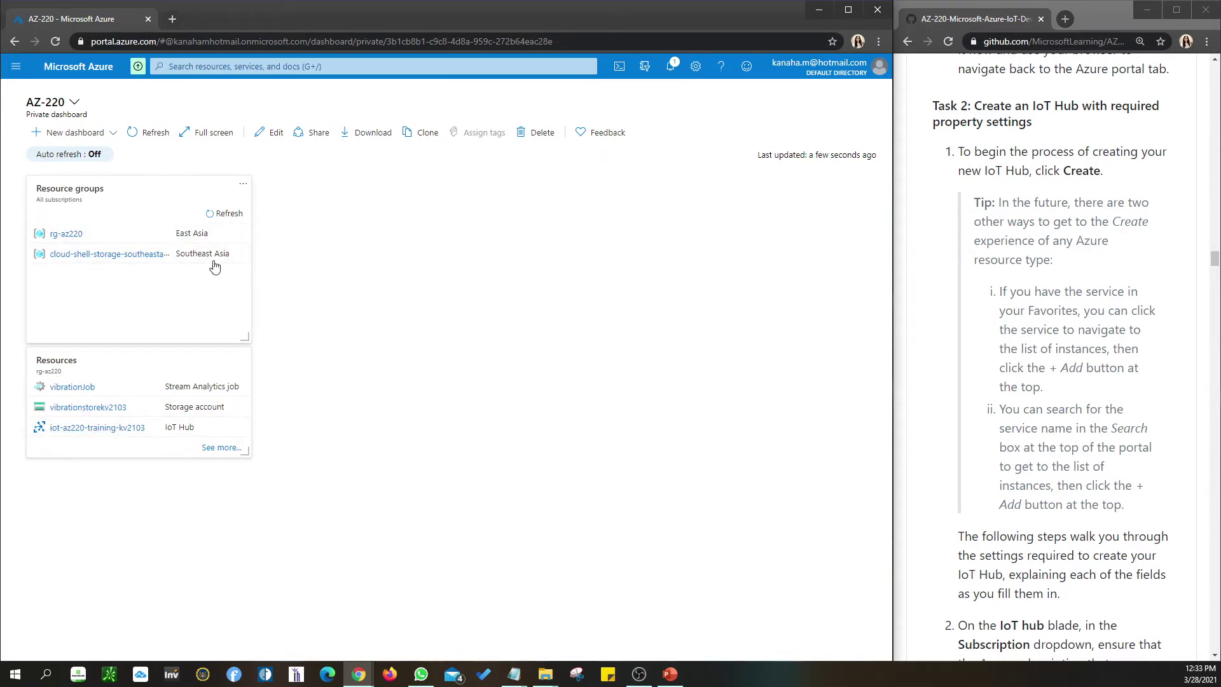
Try the Resource groups tile one grid column wider and one row shorter, restore its size, and save the AZ-220 dashboard.
drag(244, 337, 334, 276)
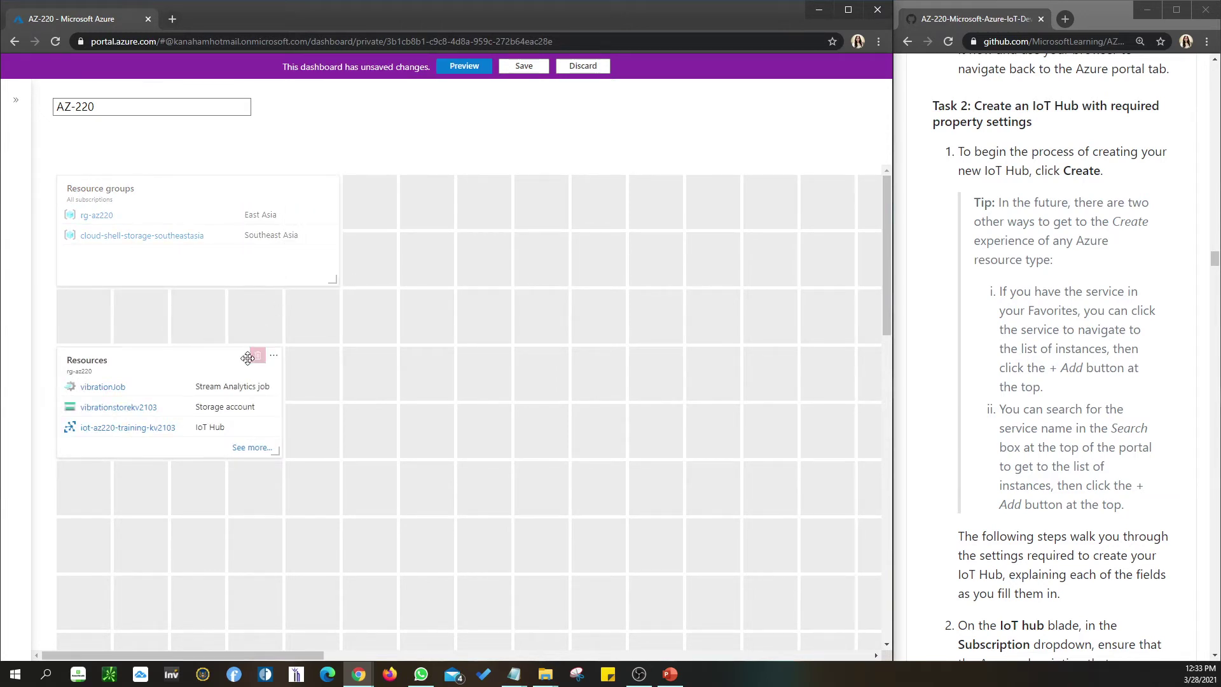
drag(254, 354, 212, 355)
drag(332, 280, 275, 345)
click(523, 67)
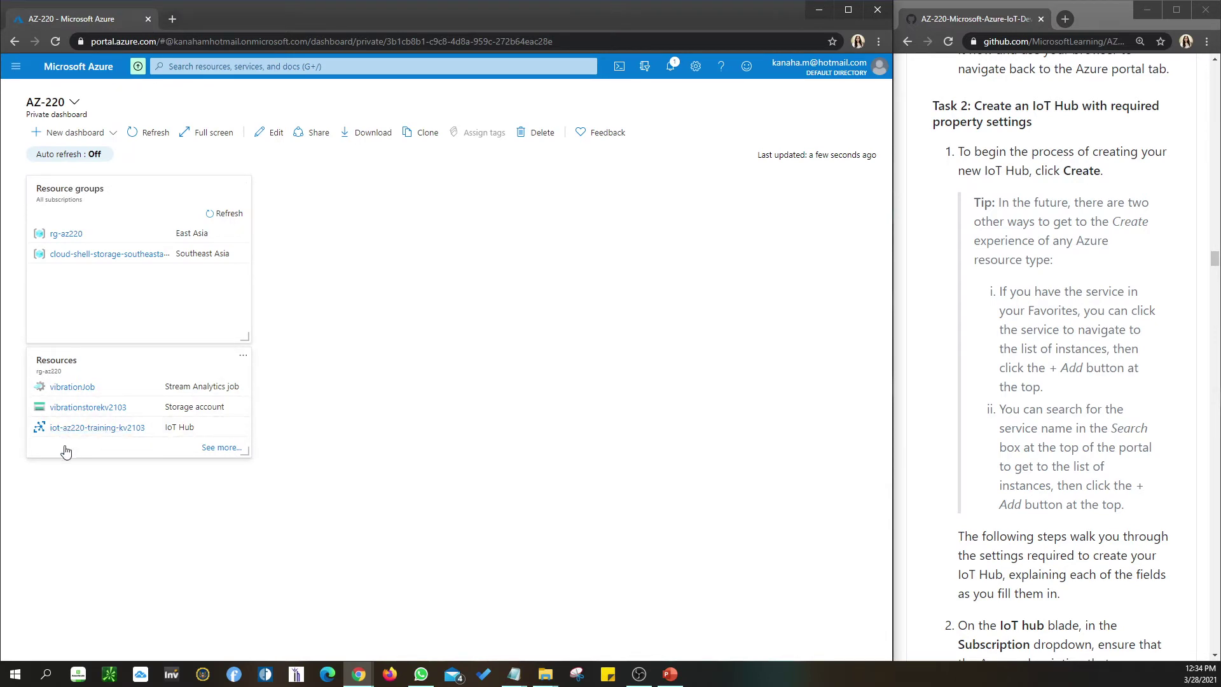
Search the Azure portal for "iot hub", open the IoT Hub list, and start adding a new IoT hub per the Task 2 instructions.
click(282, 68)
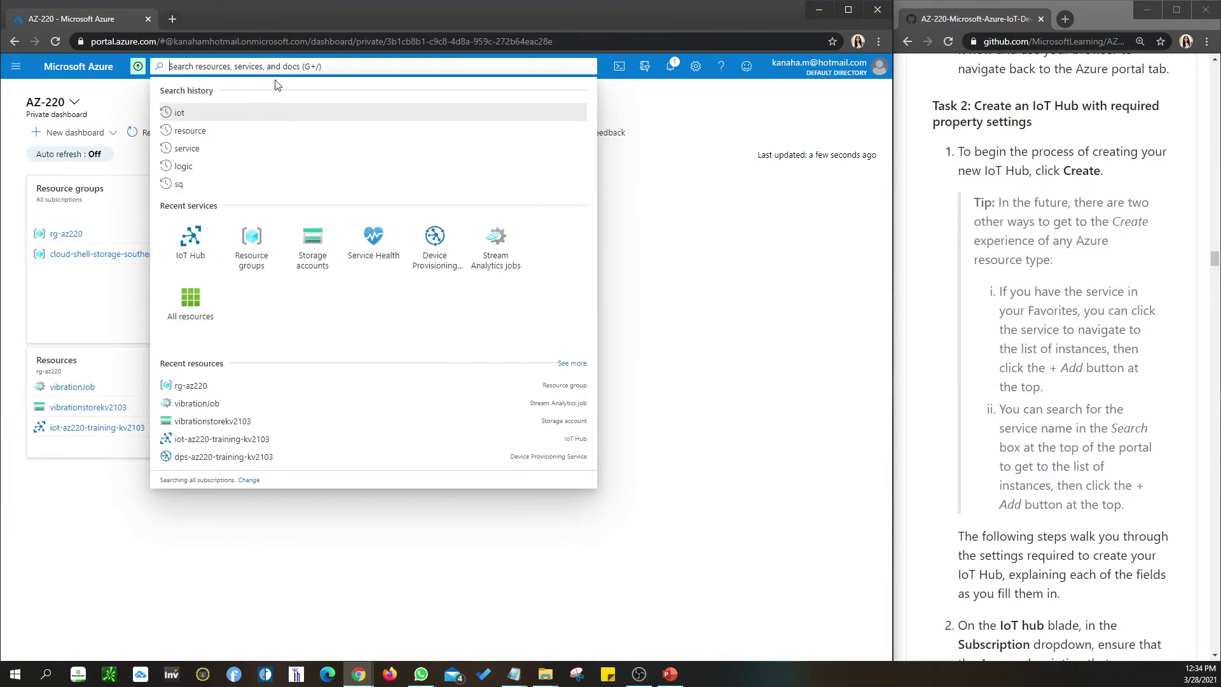
text(iot)
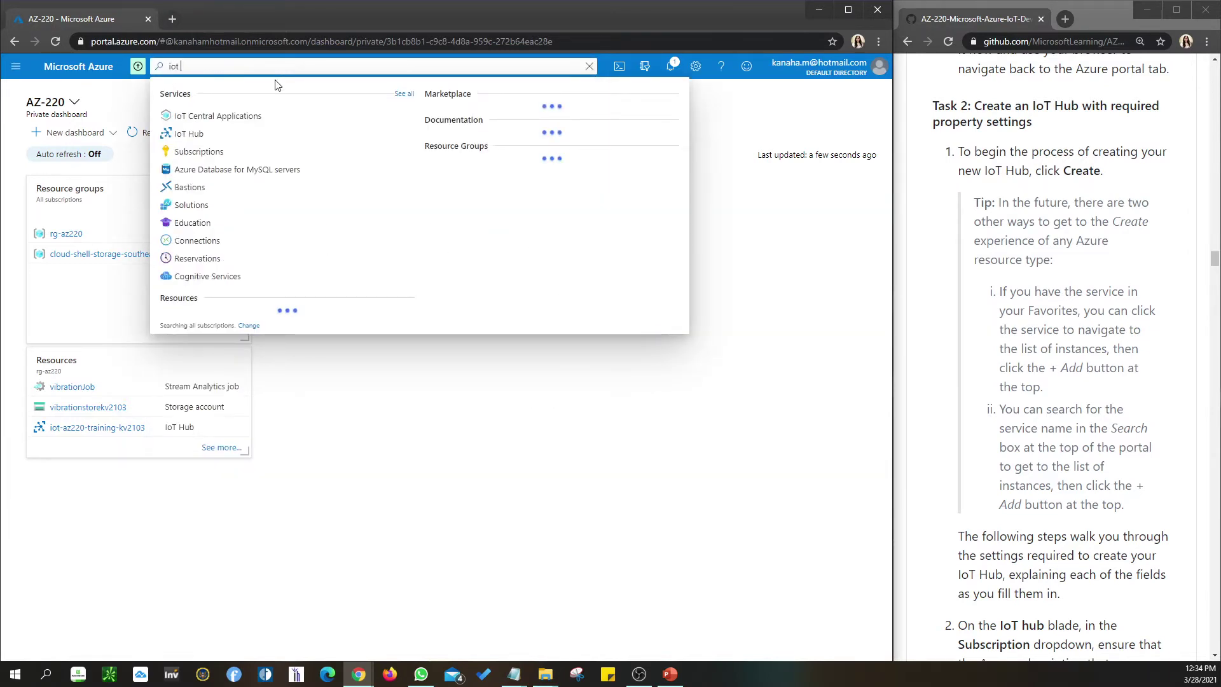
text( hub)
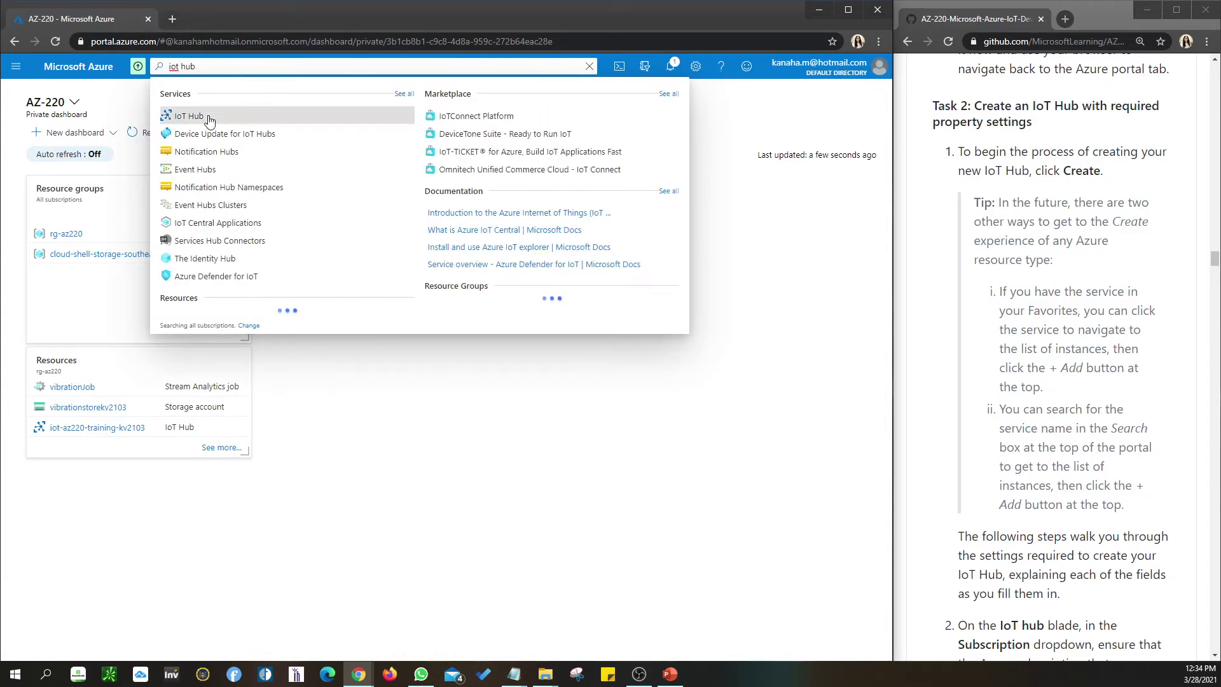
click(192, 121)
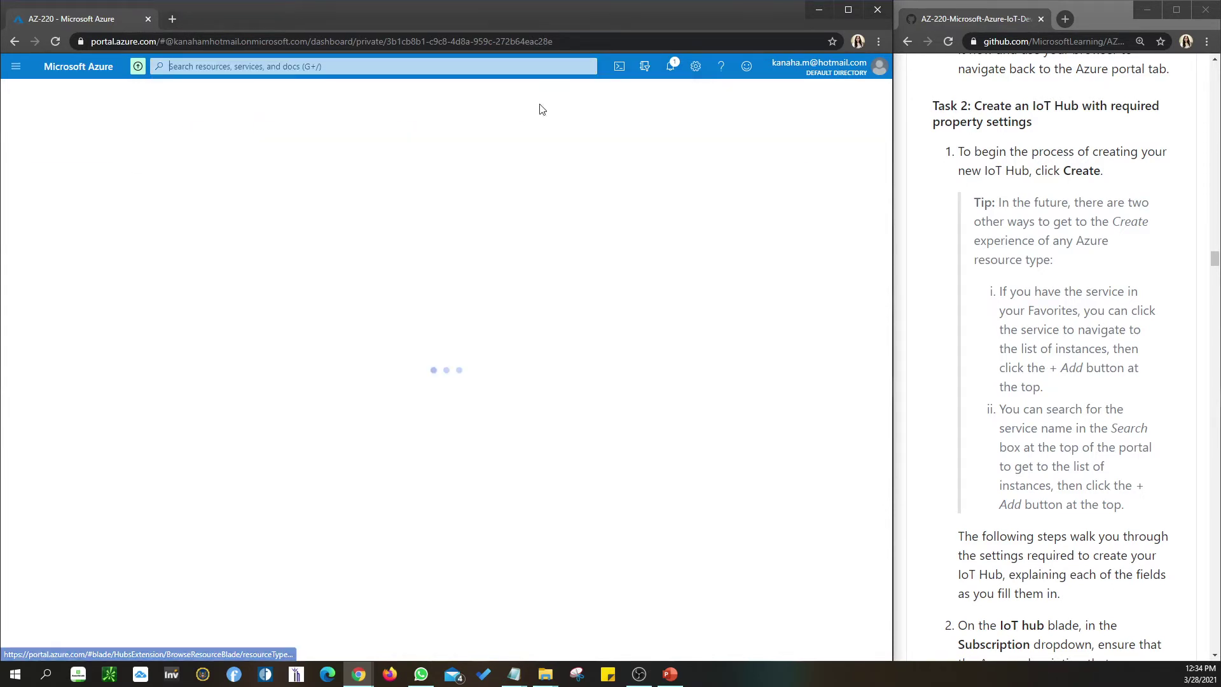
scroll(1113, 426, down, 4)
scroll(1114, 426, down, 4)
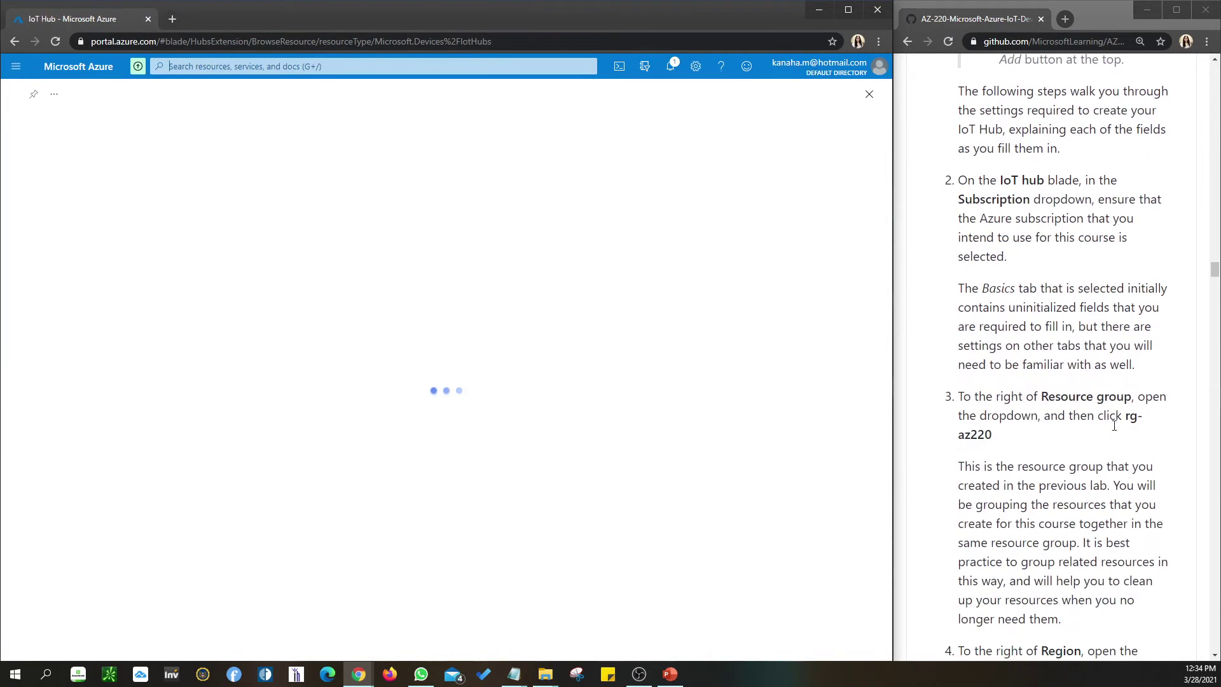
scroll(1113, 421, down, 1)
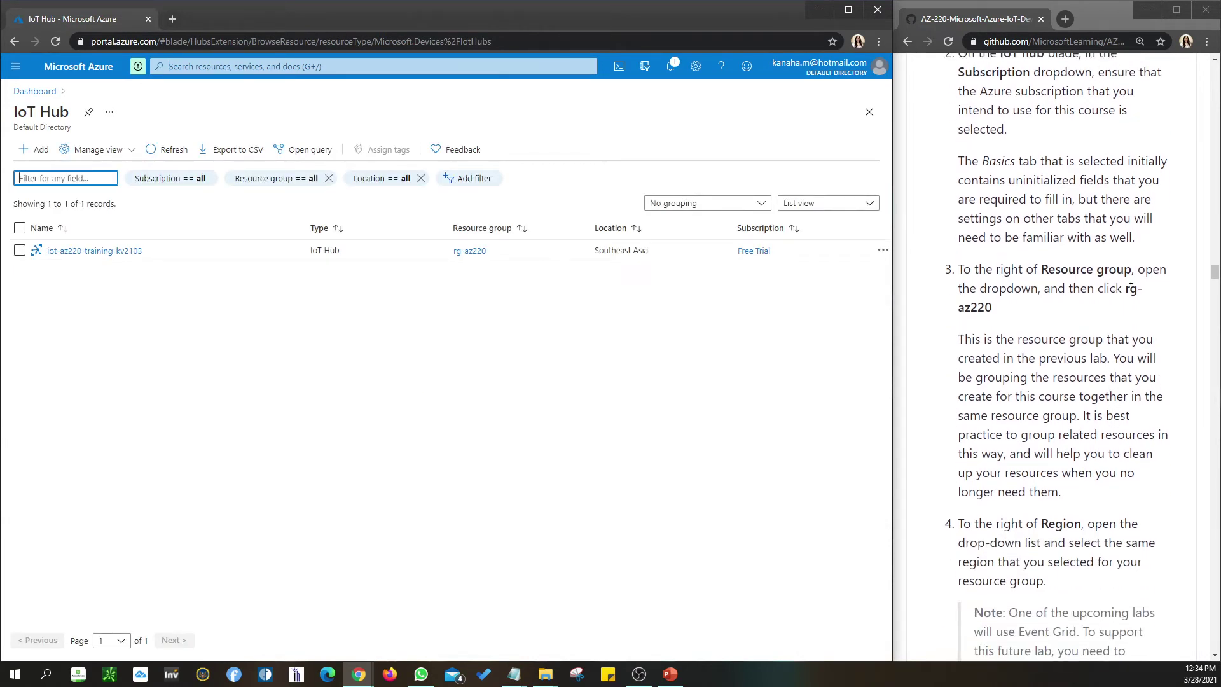
click(29, 156)
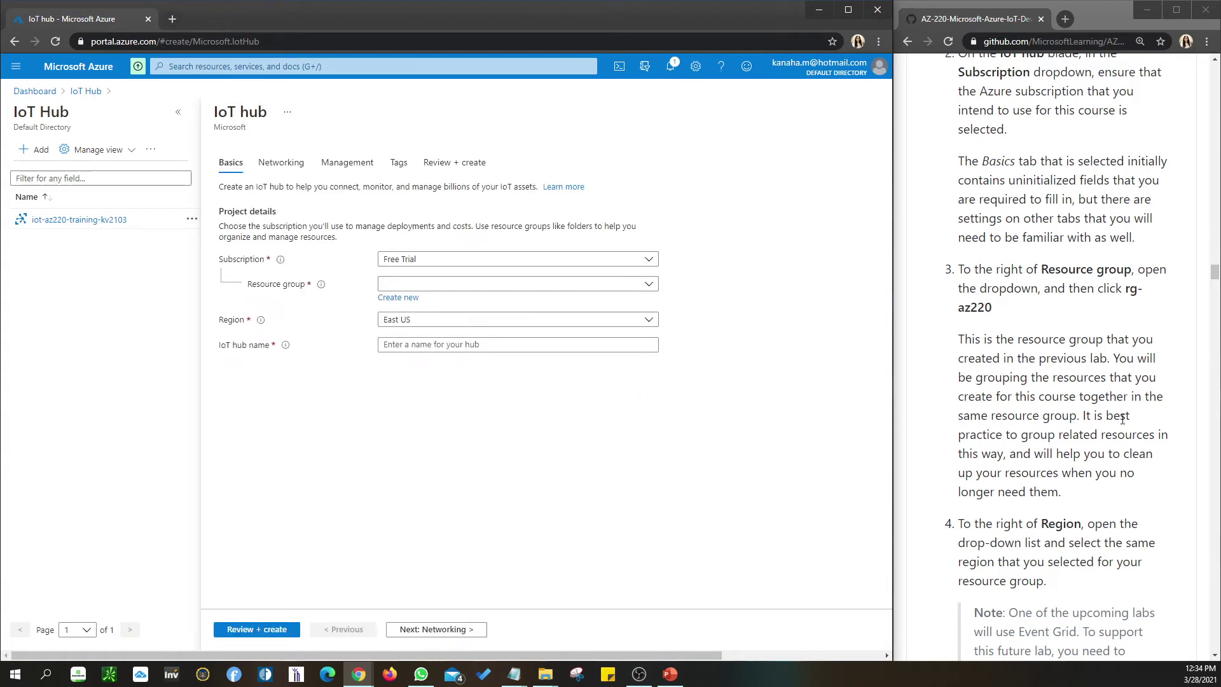
Set the new IoT hub's resource group to rg-az220 and its region to Southeast Asia.
click(437, 285)
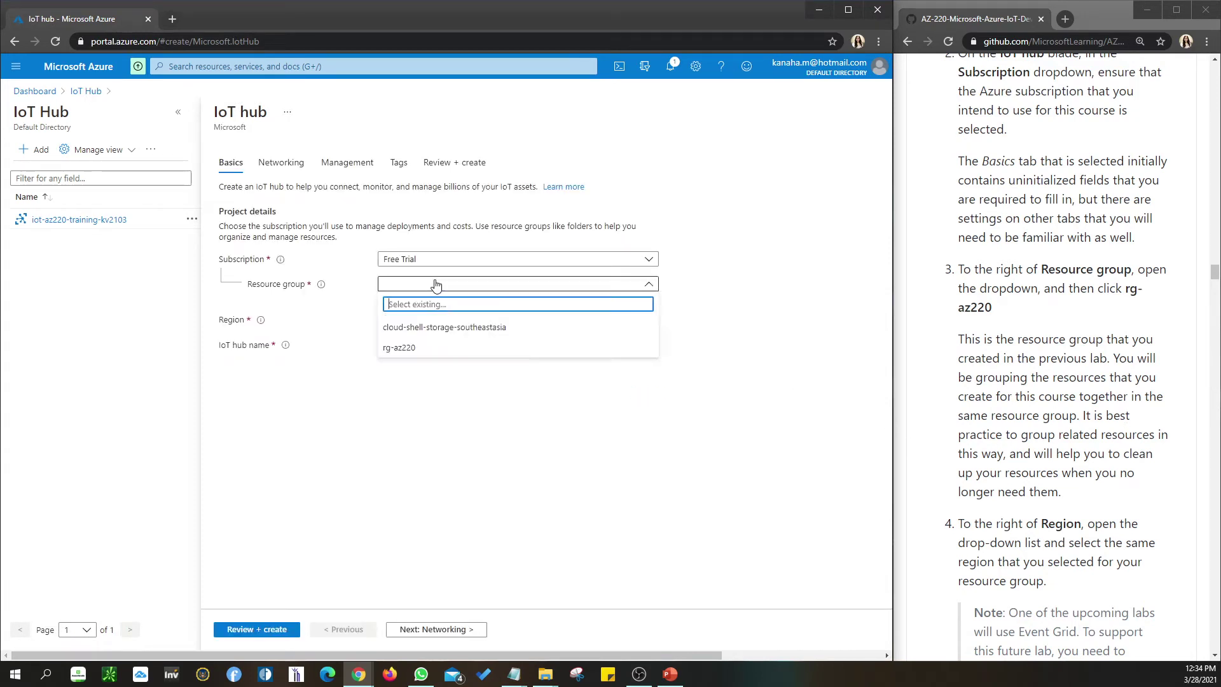
click(397, 347)
click(573, 321)
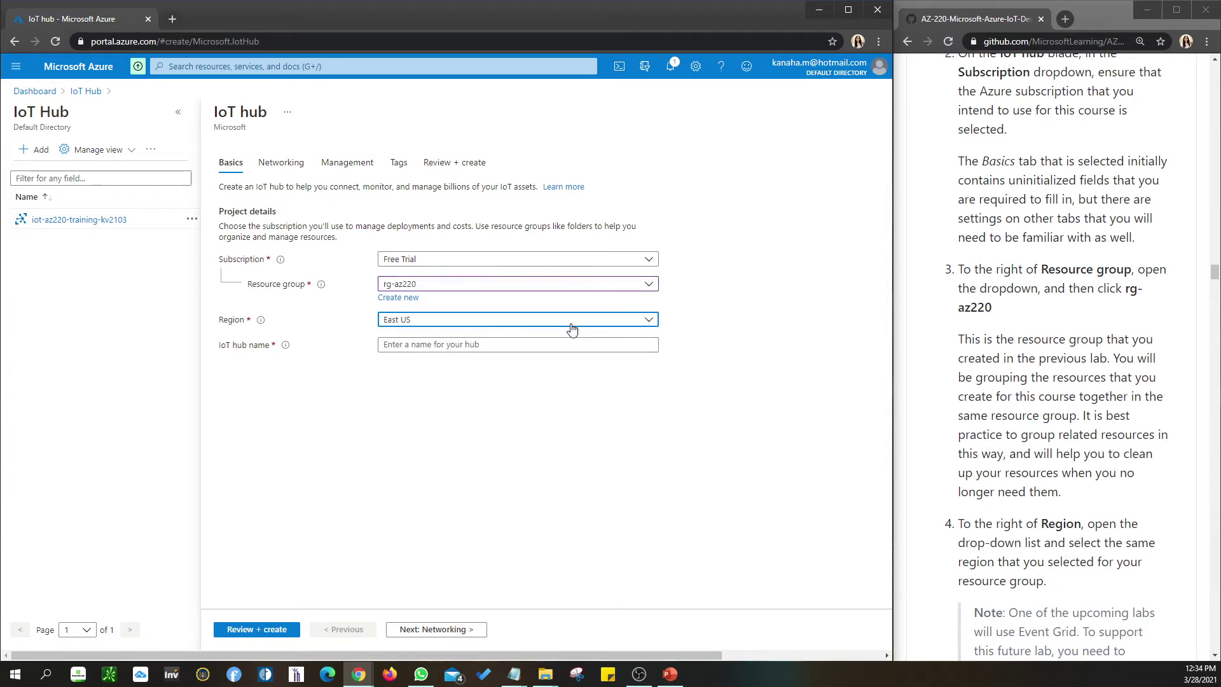
drag(654, 422, 642, 566)
click(511, 506)
click(455, 348)
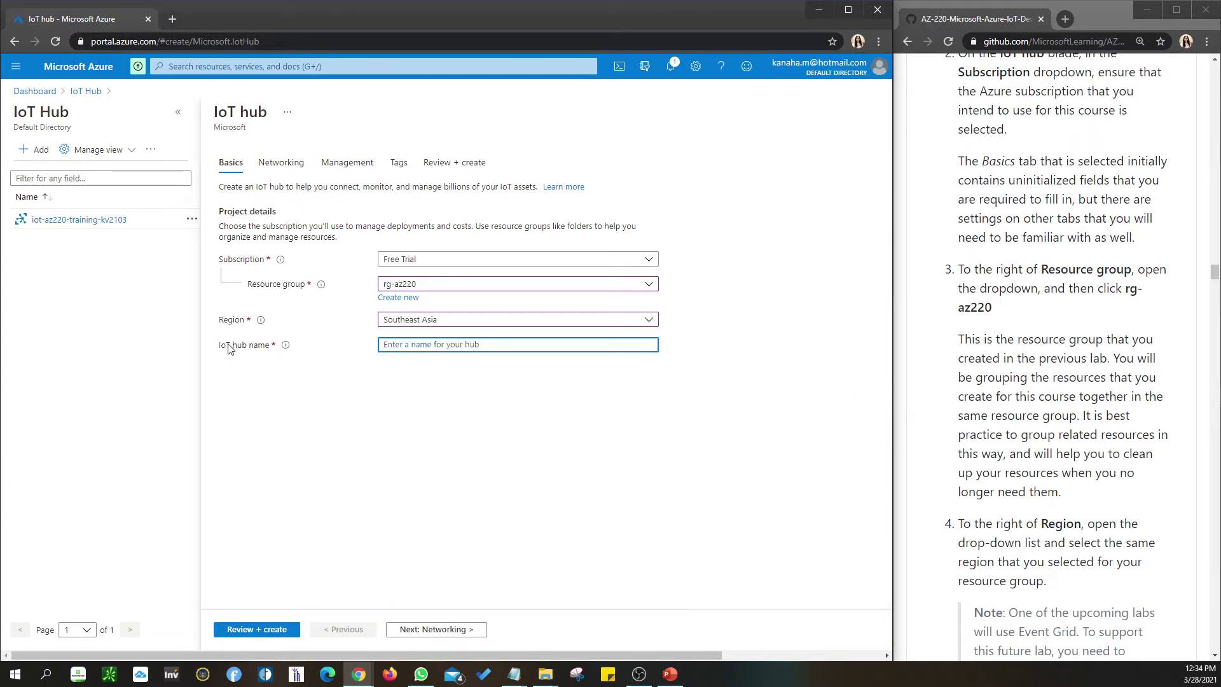
Consult the IoT hub naming instructions, add the line "Region: southeastasia" to the IoT_Reference notes in Notepad, and save the file.
scroll(979, 451, down, 1)
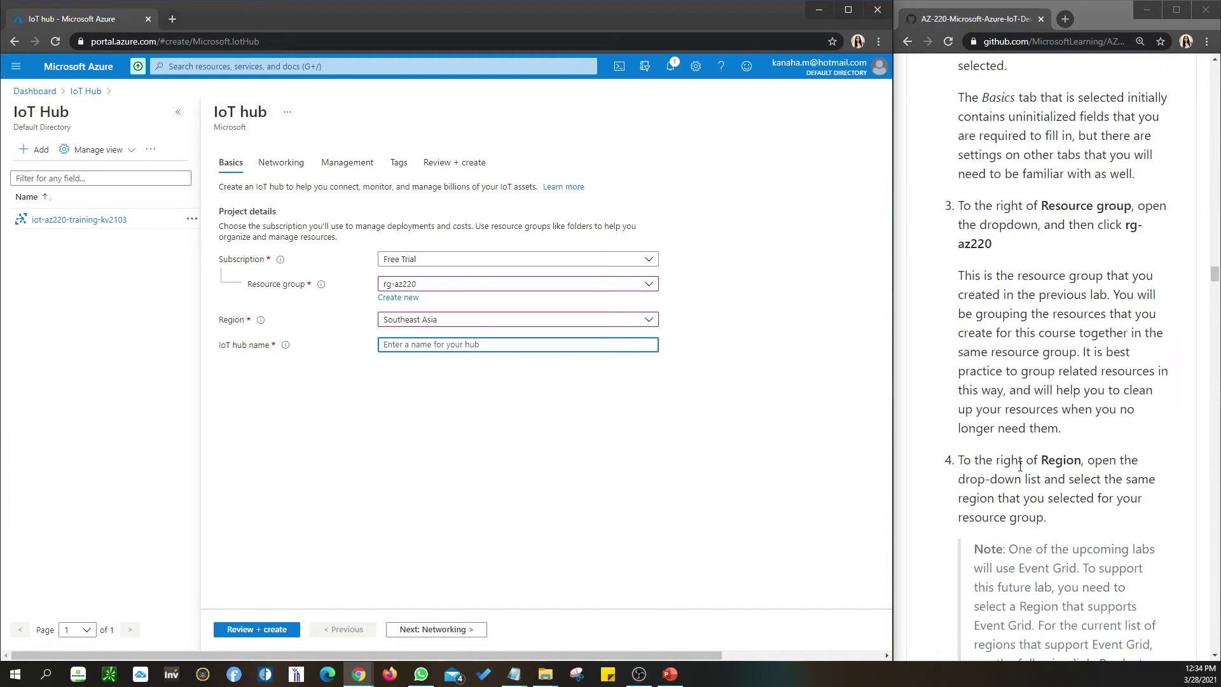
scroll(1020, 466, down, 2)
scroll(1144, 387, down, 10)
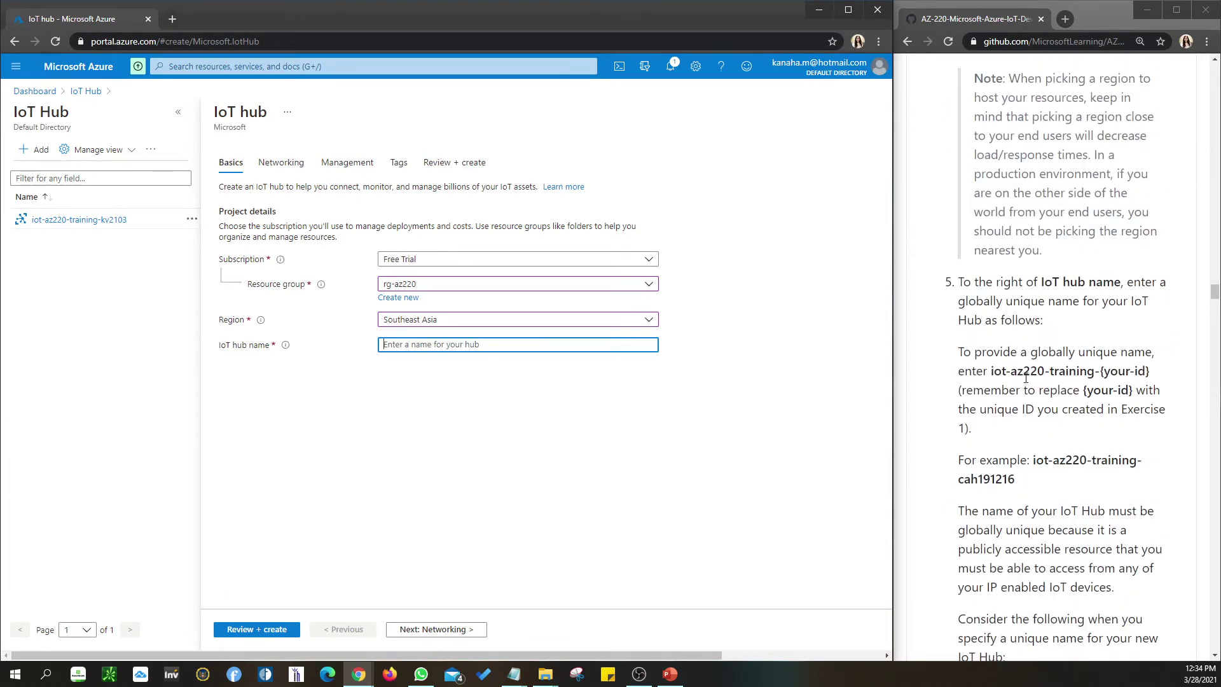
mouse_move(513, 673)
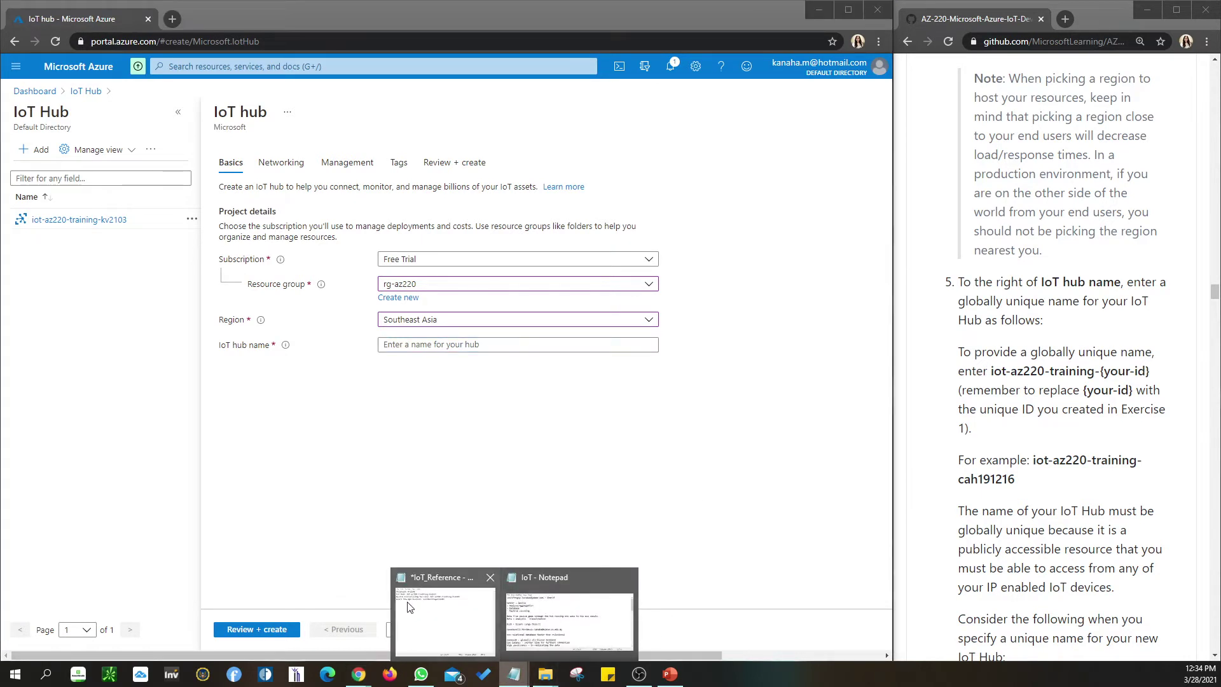
click(461, 591)
key(ctrl+End)
key(Return)
text(Regio)
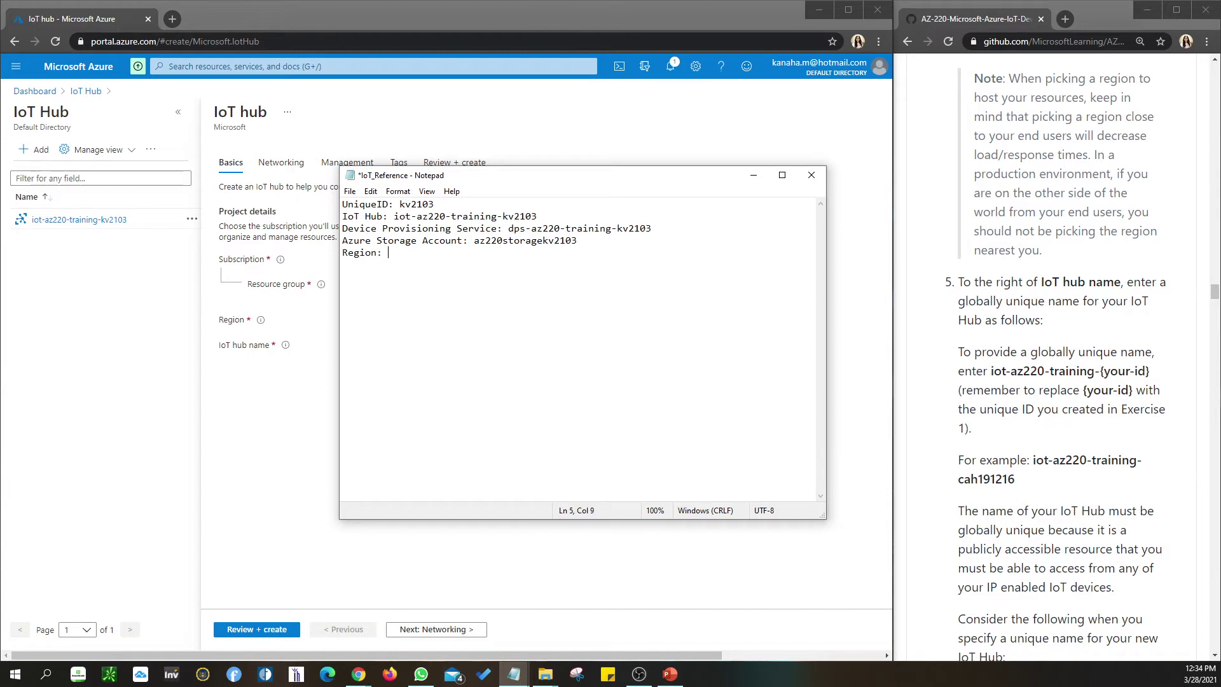
drag(605, 178, 908, 154)
text(n: sout)
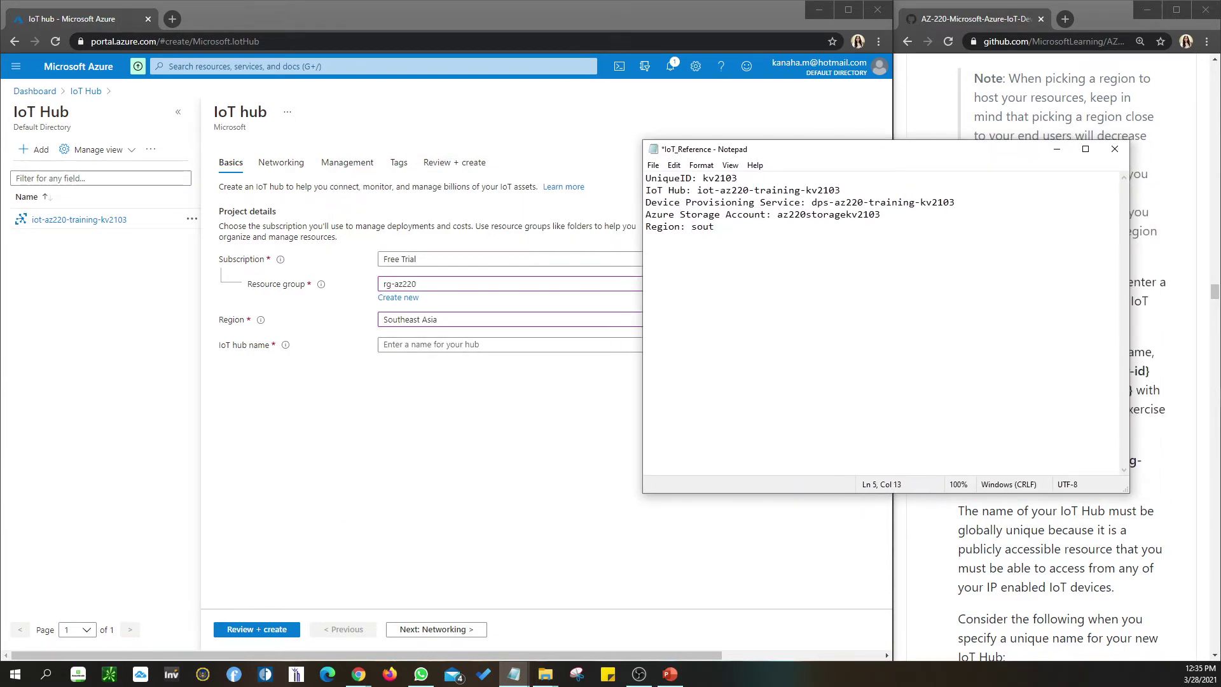
text(heastasia)
key(ctrl+s)
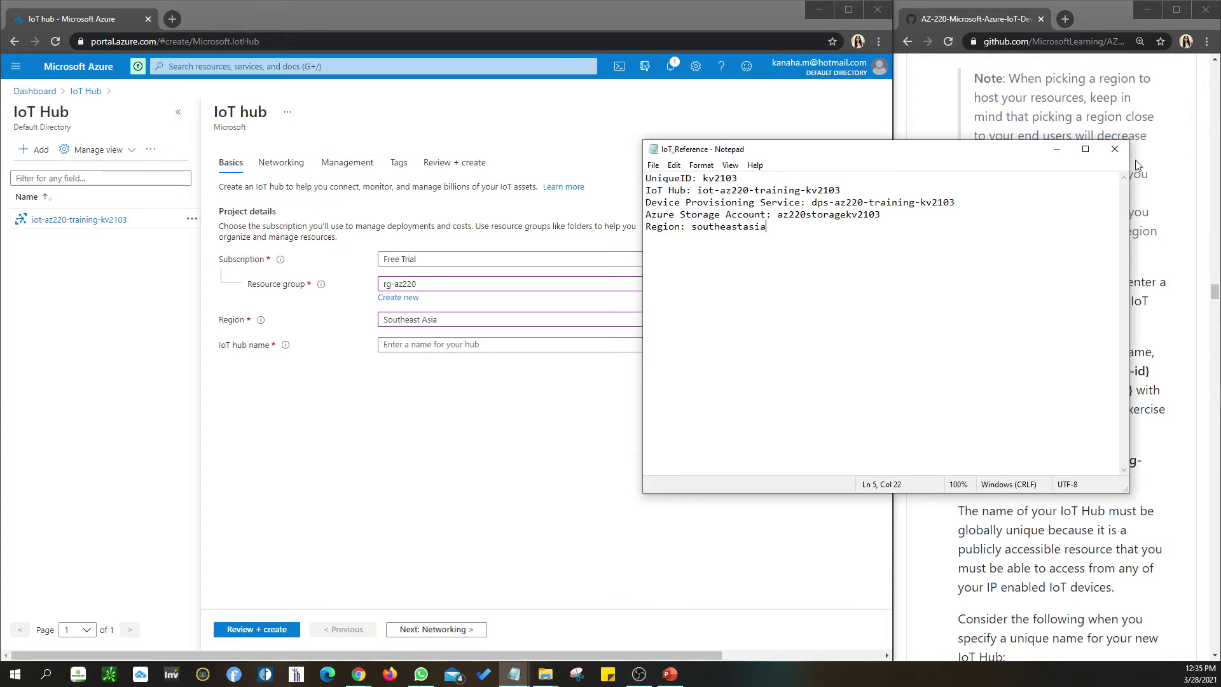
Highlight the recorded IoT Hub name in the IoT_Reference notes and return to the IoT hub creation form.
drag(1012, 153, 865, 123)
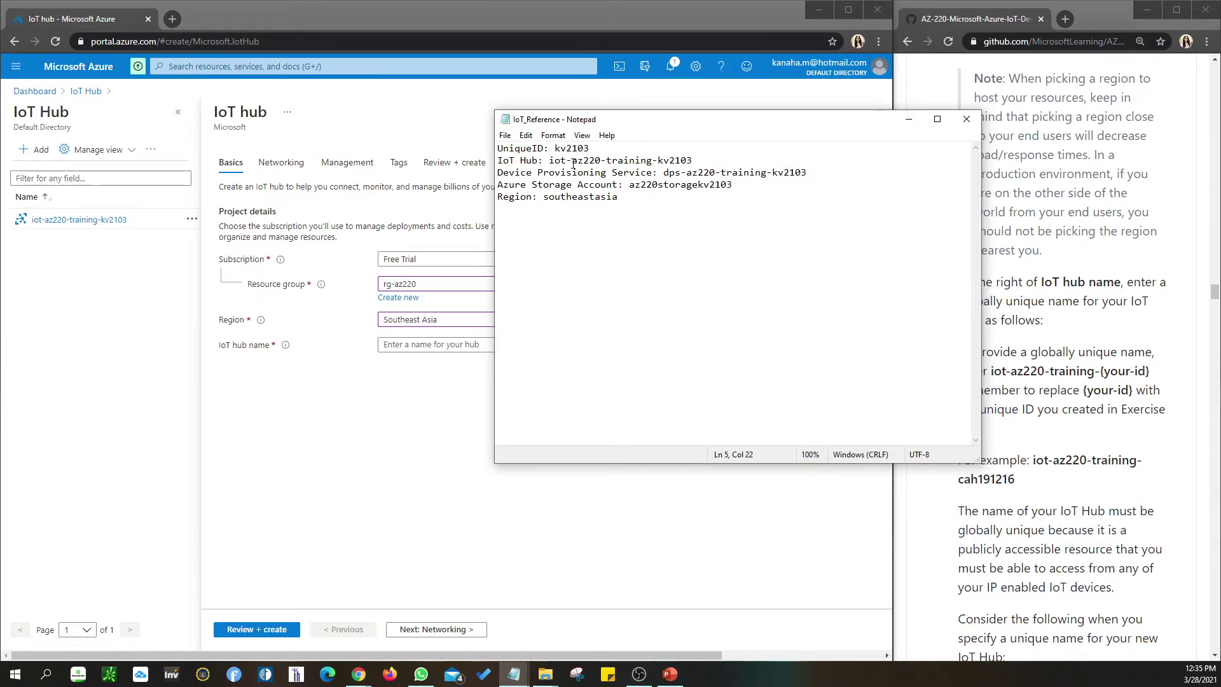
drag(548, 160, 691, 161)
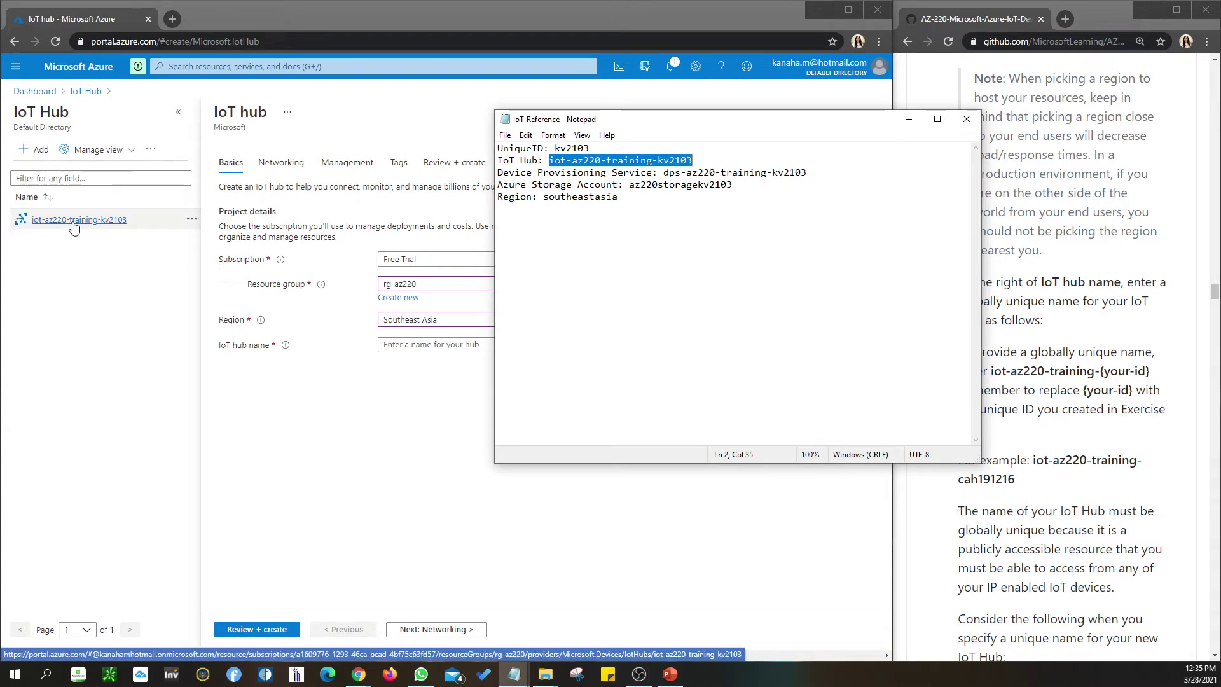
click(461, 350)
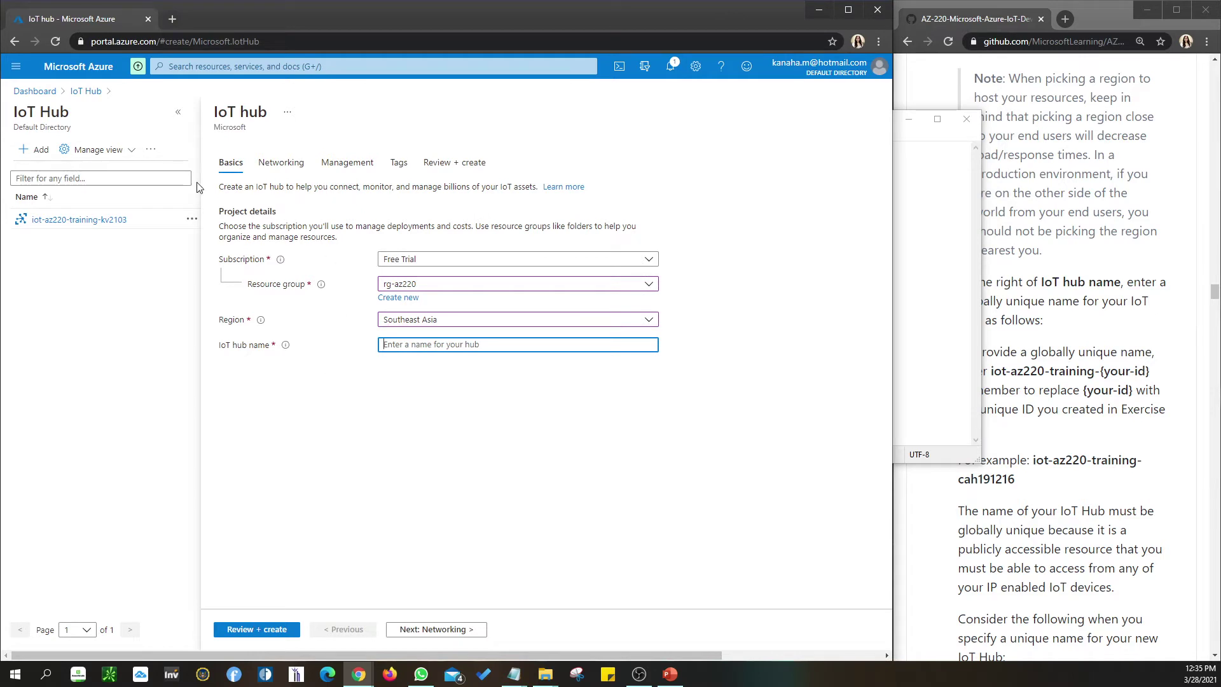
Return to the AZ-220 dashboard, discarding the unsaved IoT hub form, and read the lab's rules for unique hub names.
click(44, 95)
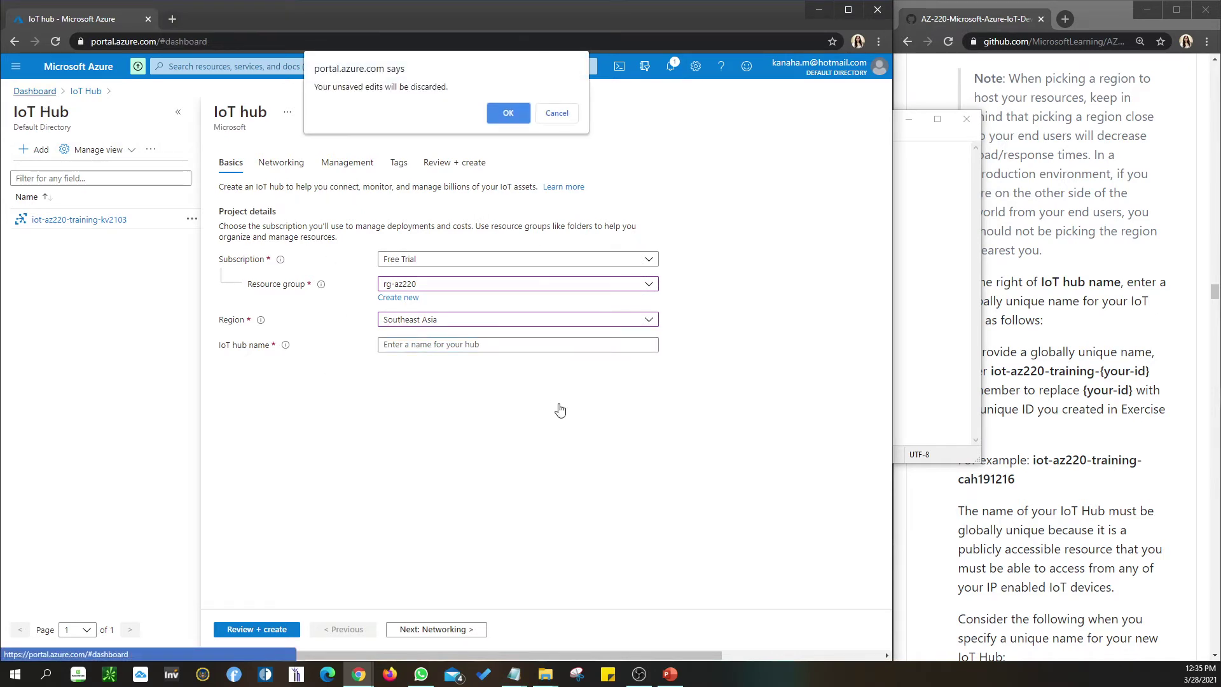
click(1024, 313)
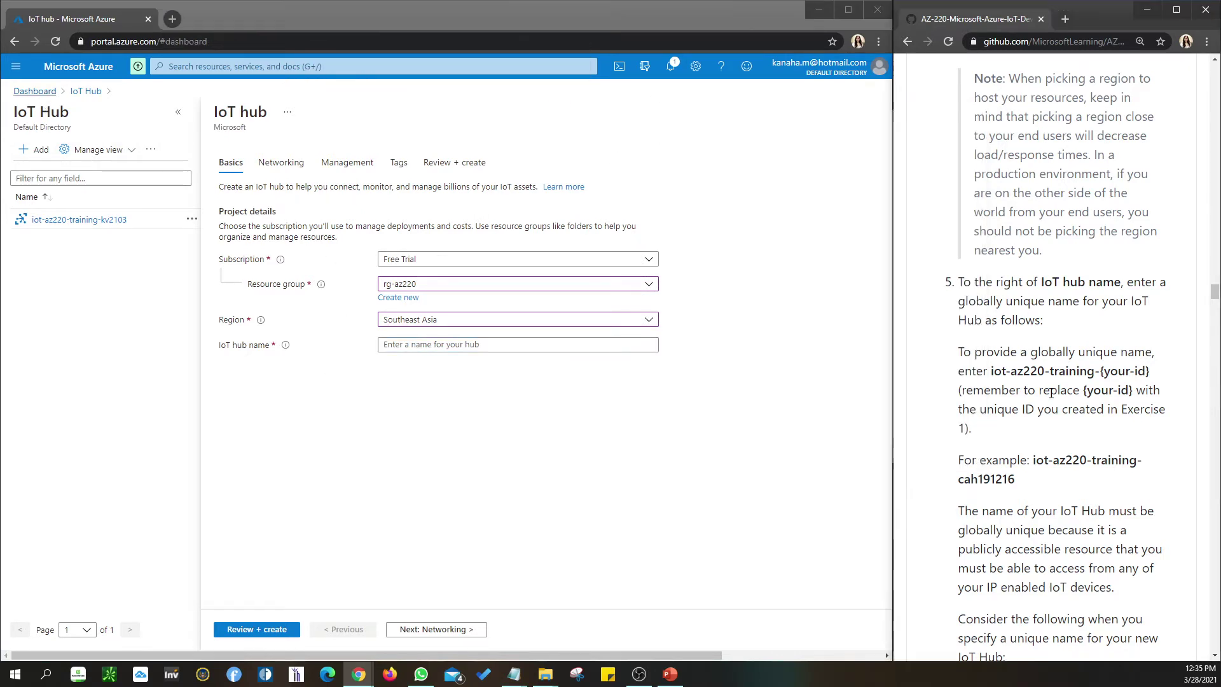
scroll(1049, 452, down, 12)
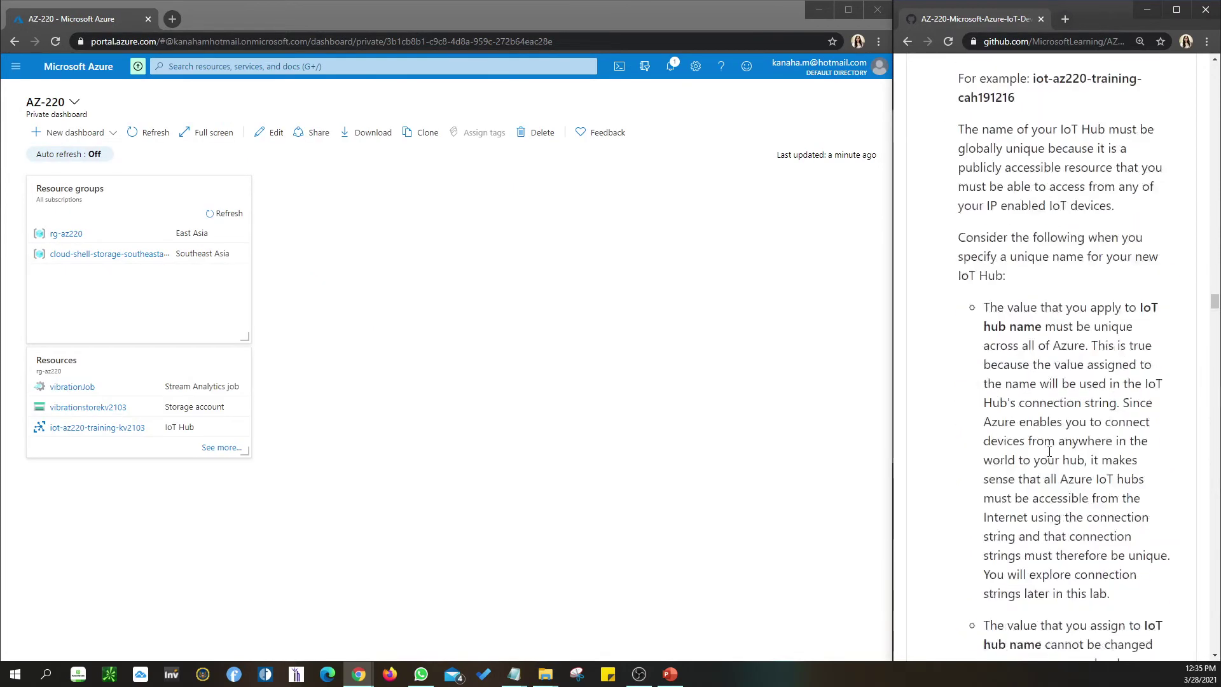
scroll(1049, 451, down, 2)
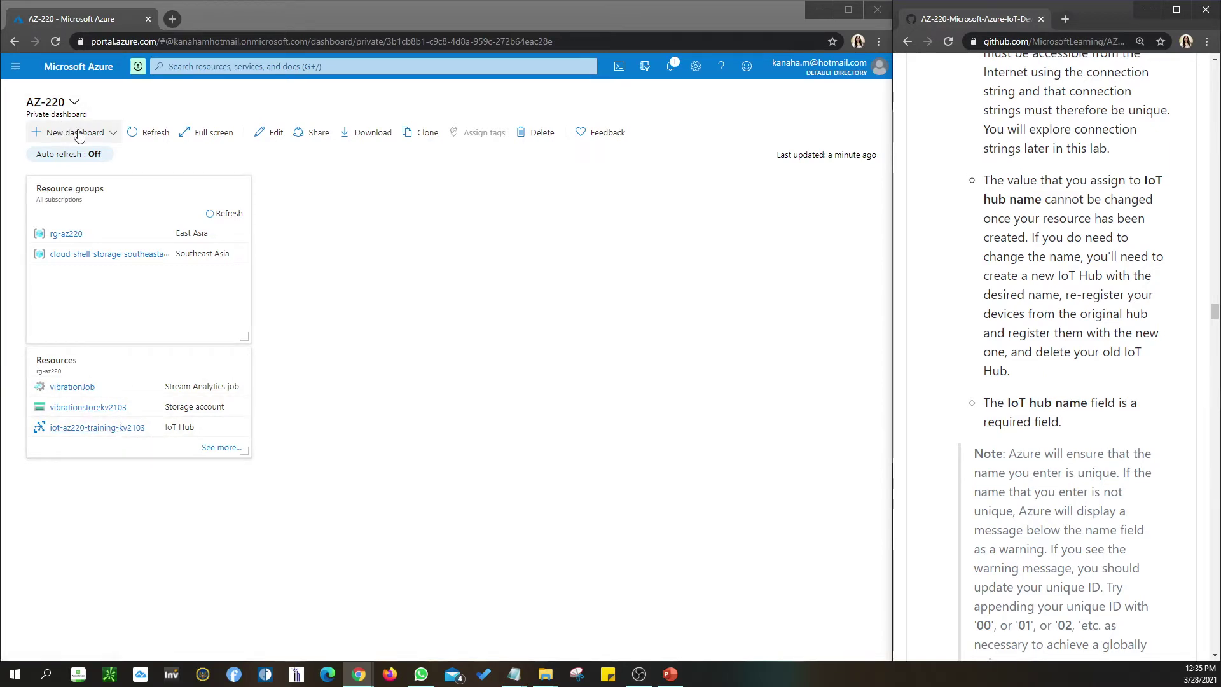
Open the Resource groups list from the portal's favorites and return to the AZ-220 dashboard.
click(20, 70)
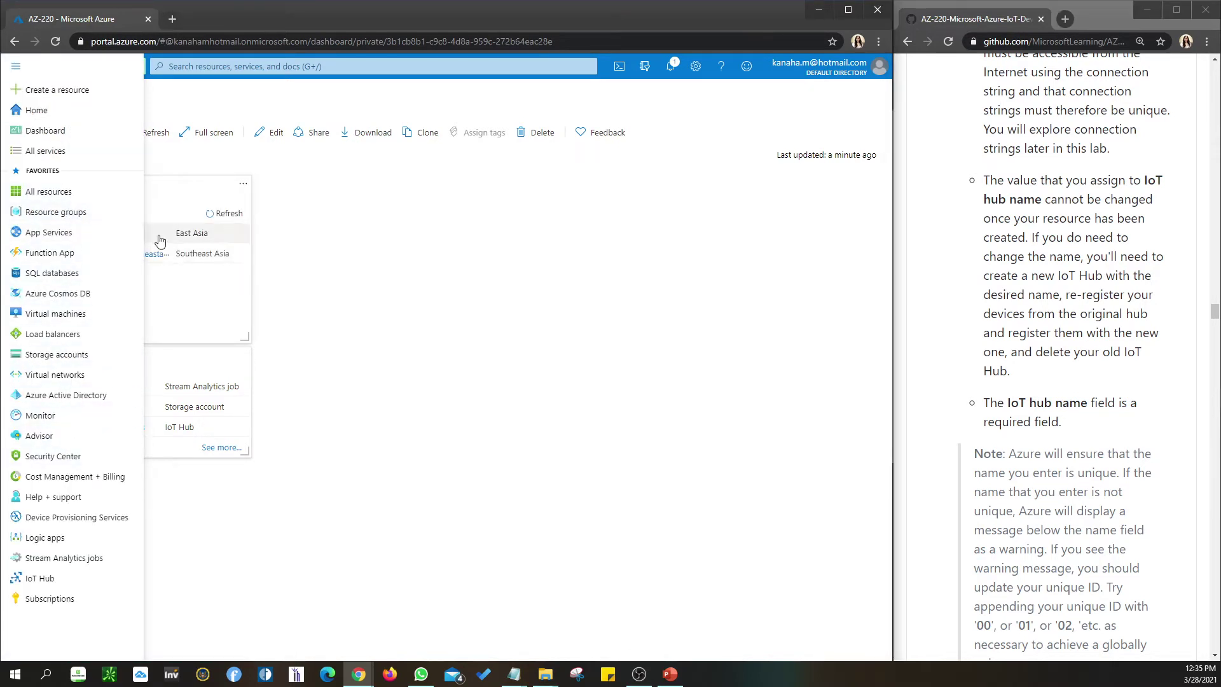
click(137, 211)
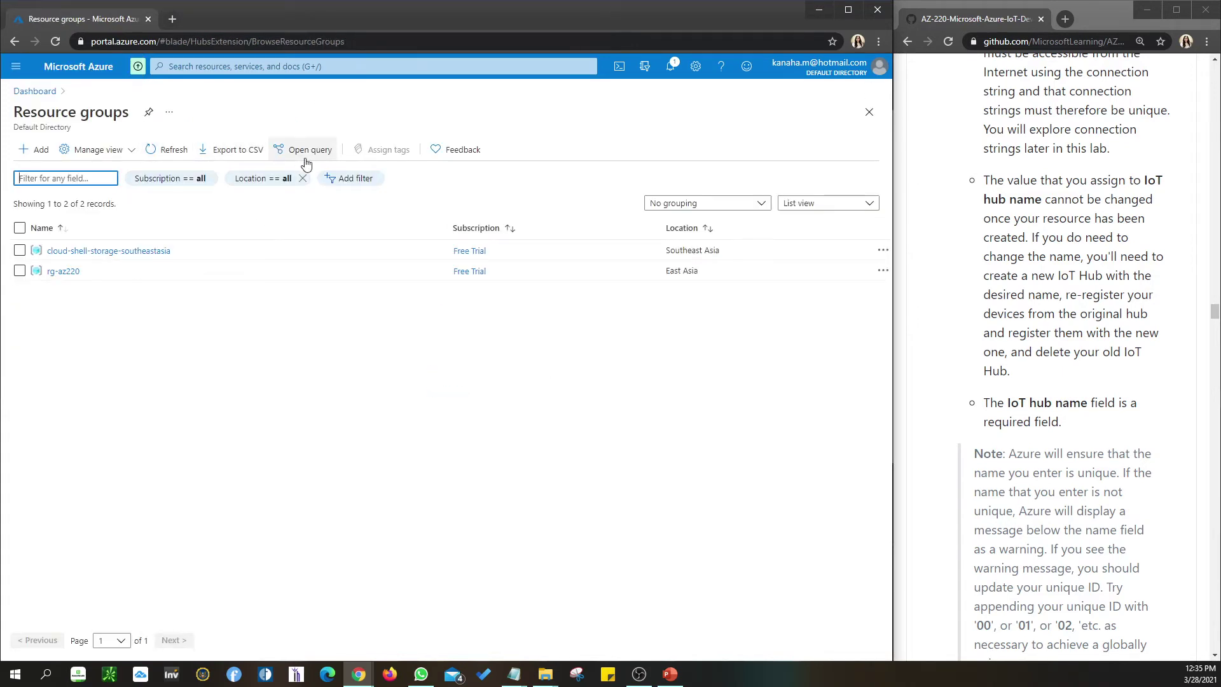
click(33, 91)
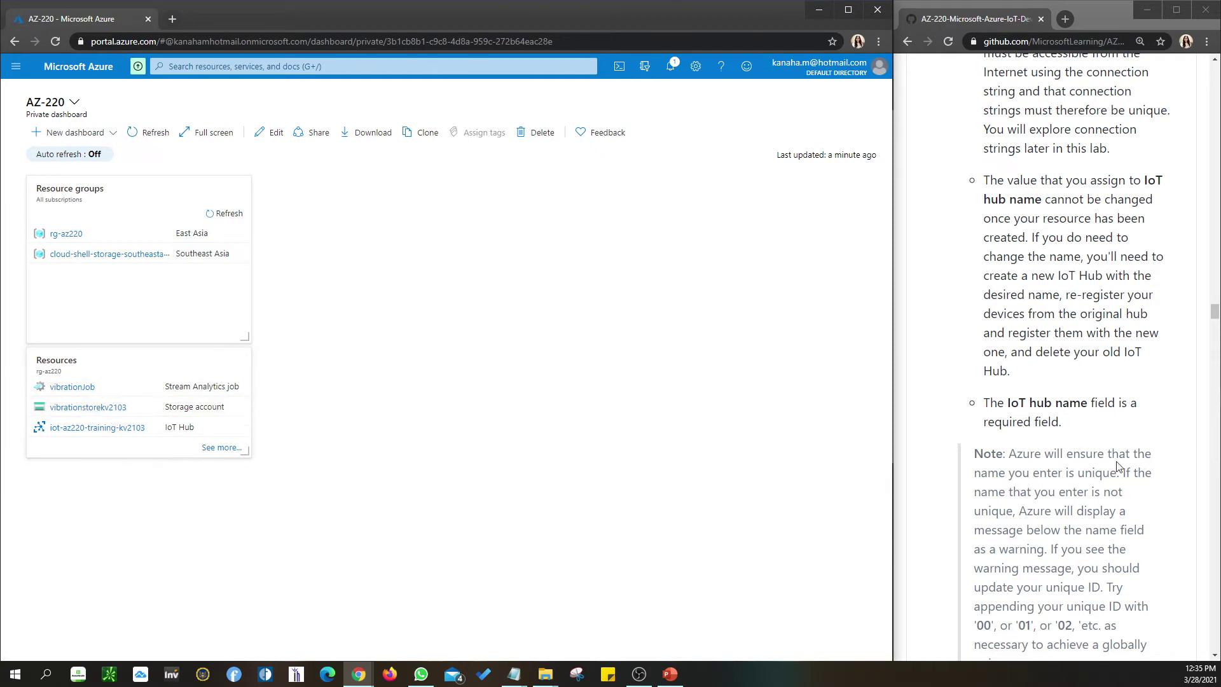
Review the lab instructions on IoT hub naming, the Management settings, the pricing and scale tier, and the number of S1 IoT hub units.
scroll(1121, 448, down, 8)
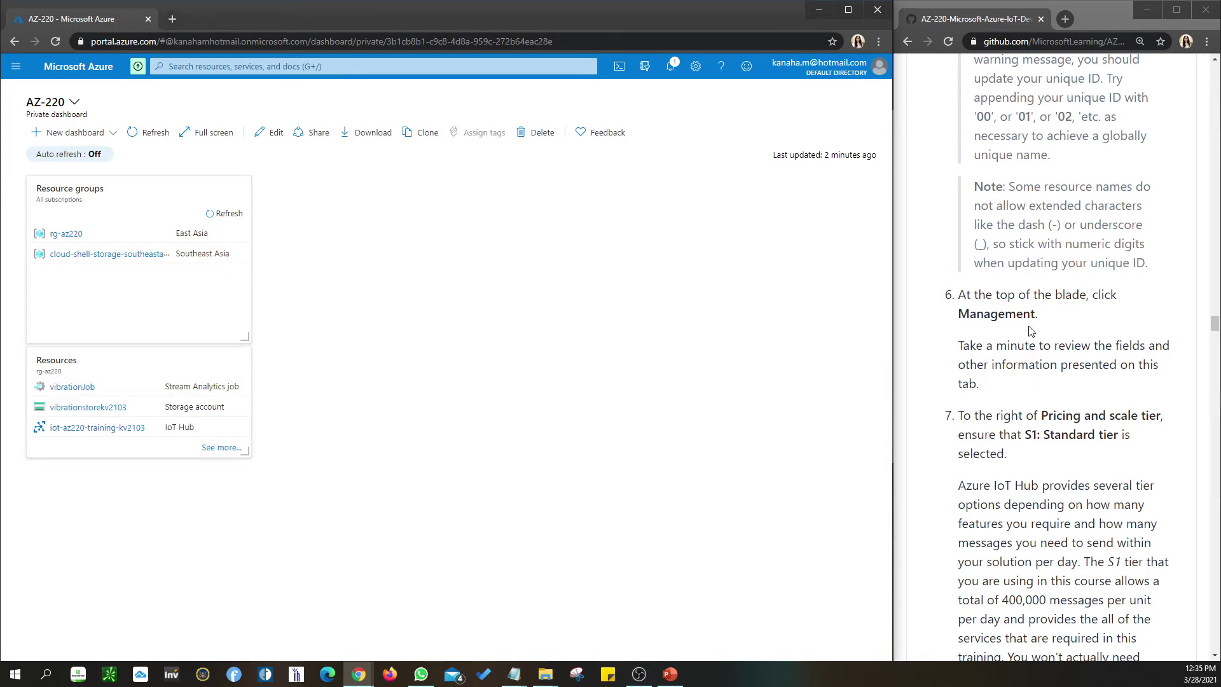
scroll(1030, 330, up, 6)
scroll(1030, 330, down, 6)
scroll(1030, 331, down, 2)
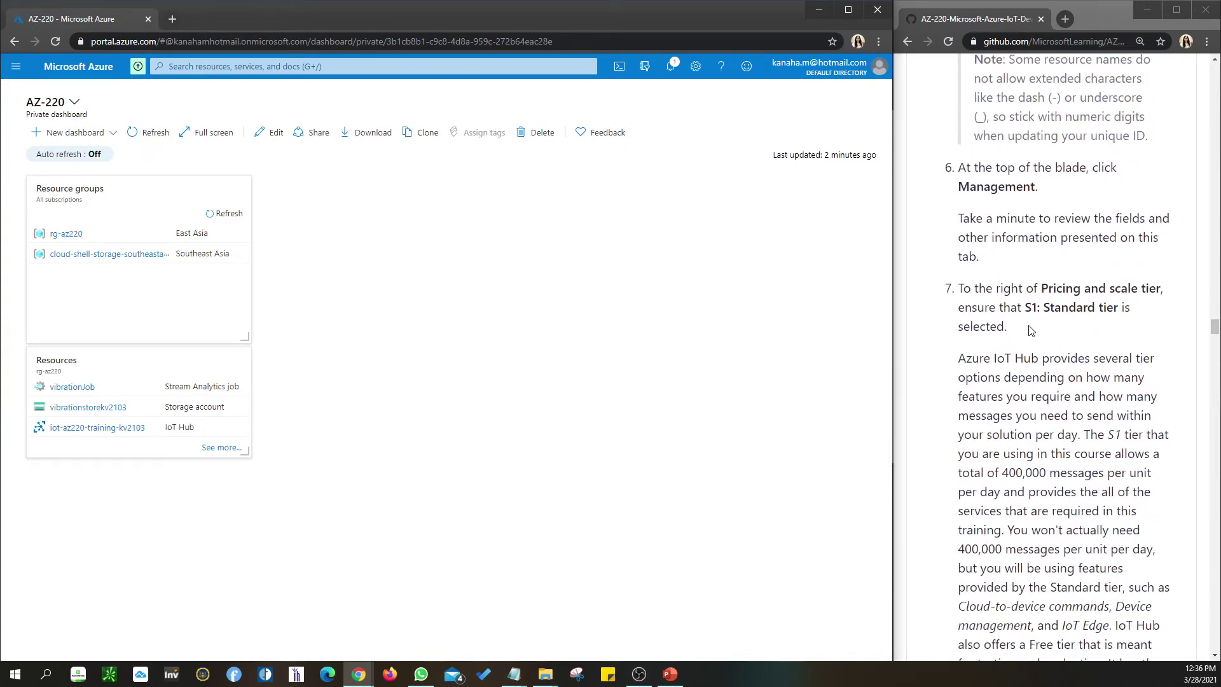
scroll(1031, 329, up, 8)
scroll(1030, 329, down, 3)
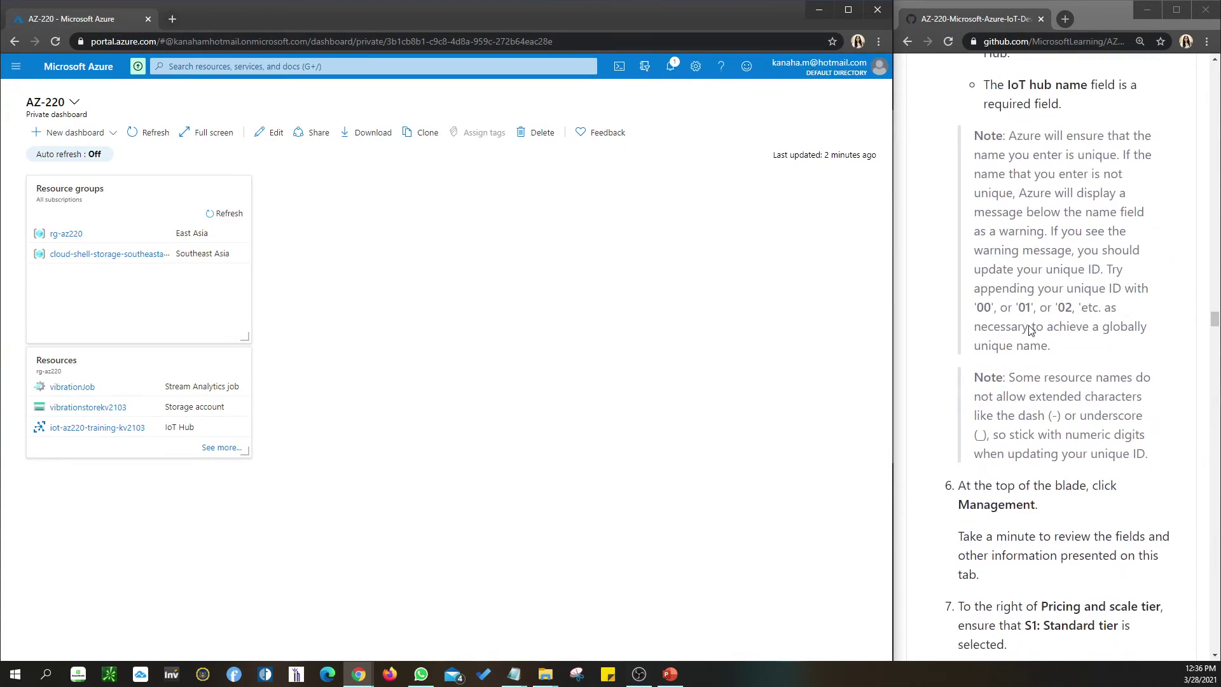
scroll(1031, 330, down, 4)
scroll(1031, 330, down, 2)
drag(1026, 249, 1121, 248)
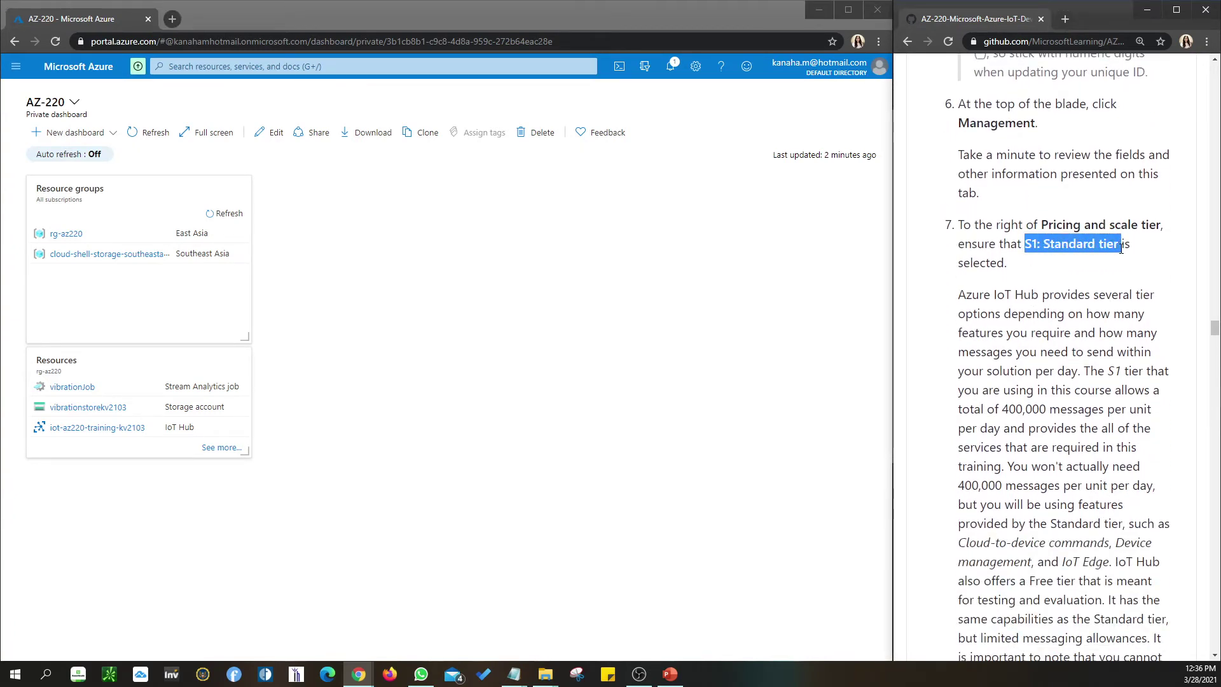
scroll(1084, 288, down, 7)
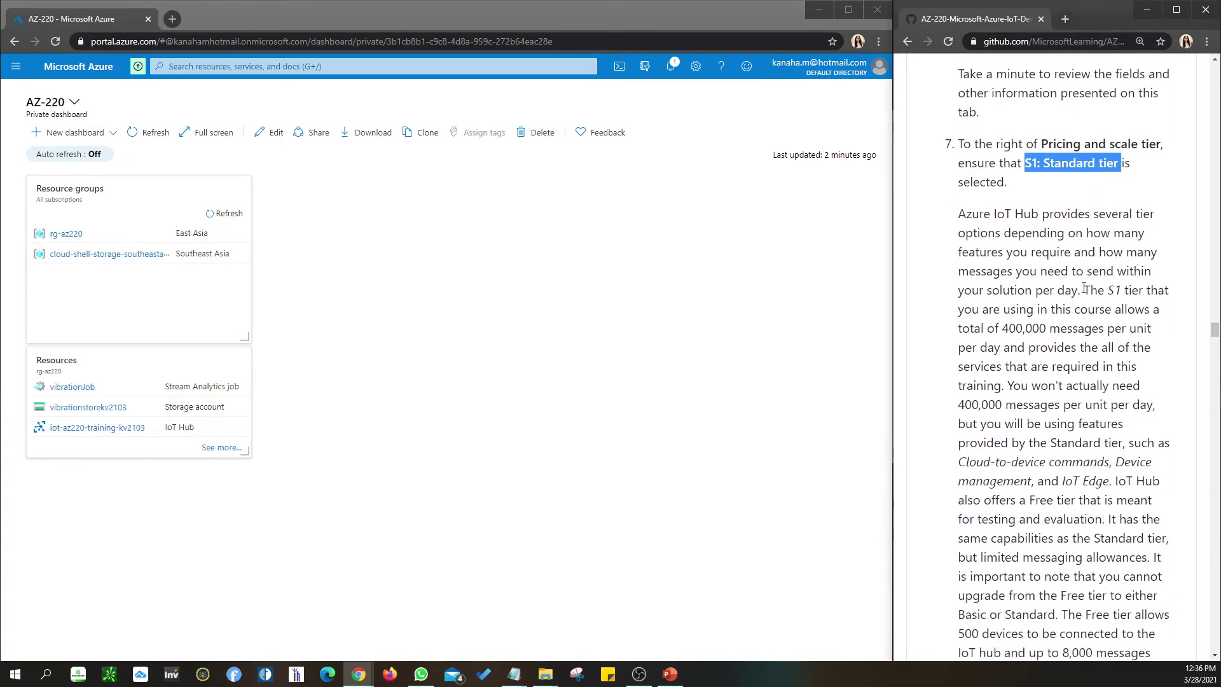
scroll(1084, 287, down, 3)
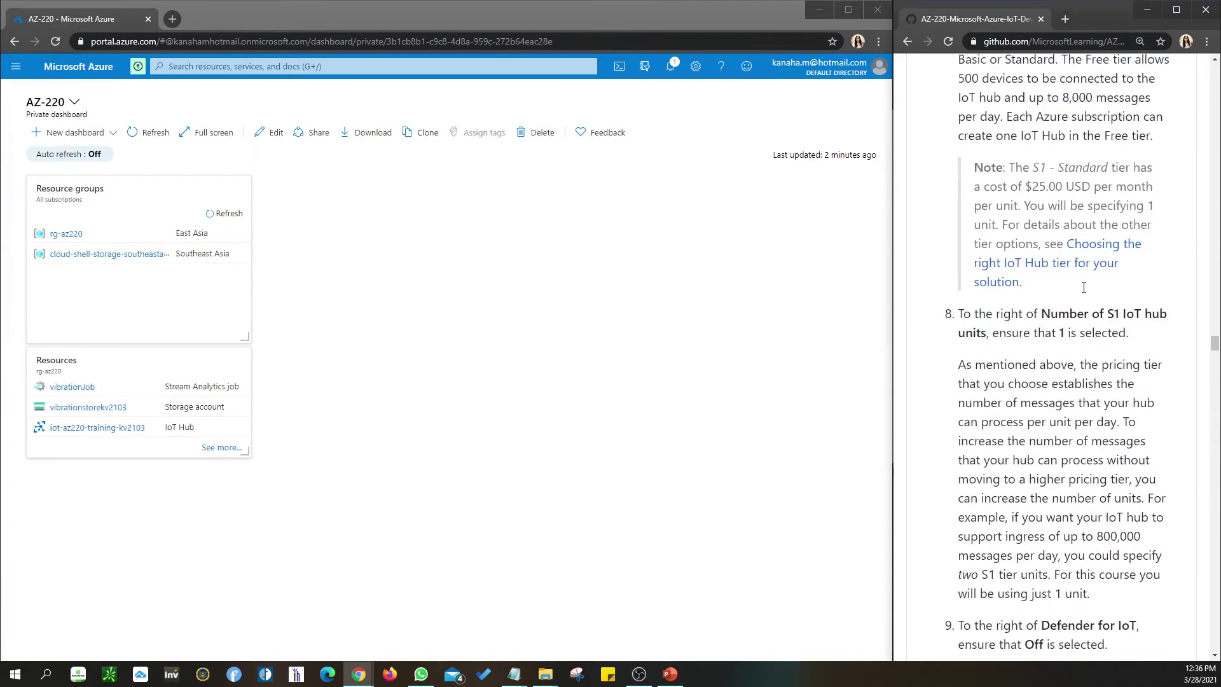
scroll(1083, 288, down, 1)
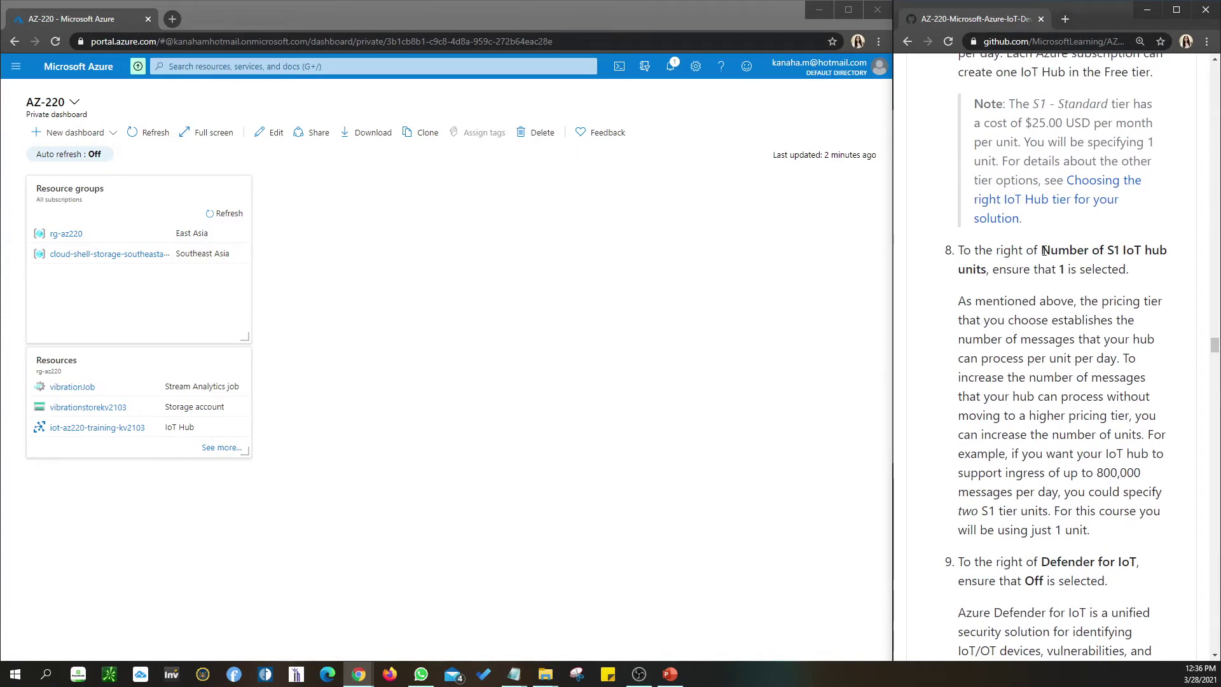
drag(1042, 251, 1069, 270)
Search the Azure portal for "iot hub", open the IoT Hub service, and start creating a new IoT hub.
click(155, 70)
click(190, 132)
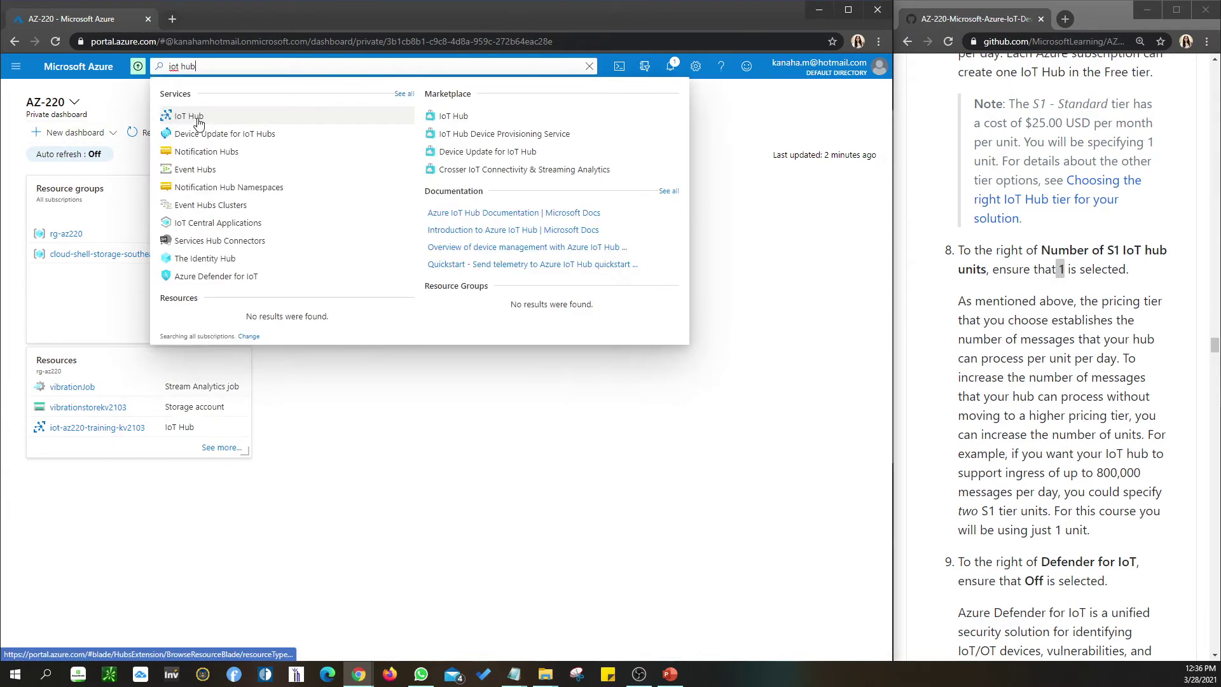
click(176, 118)
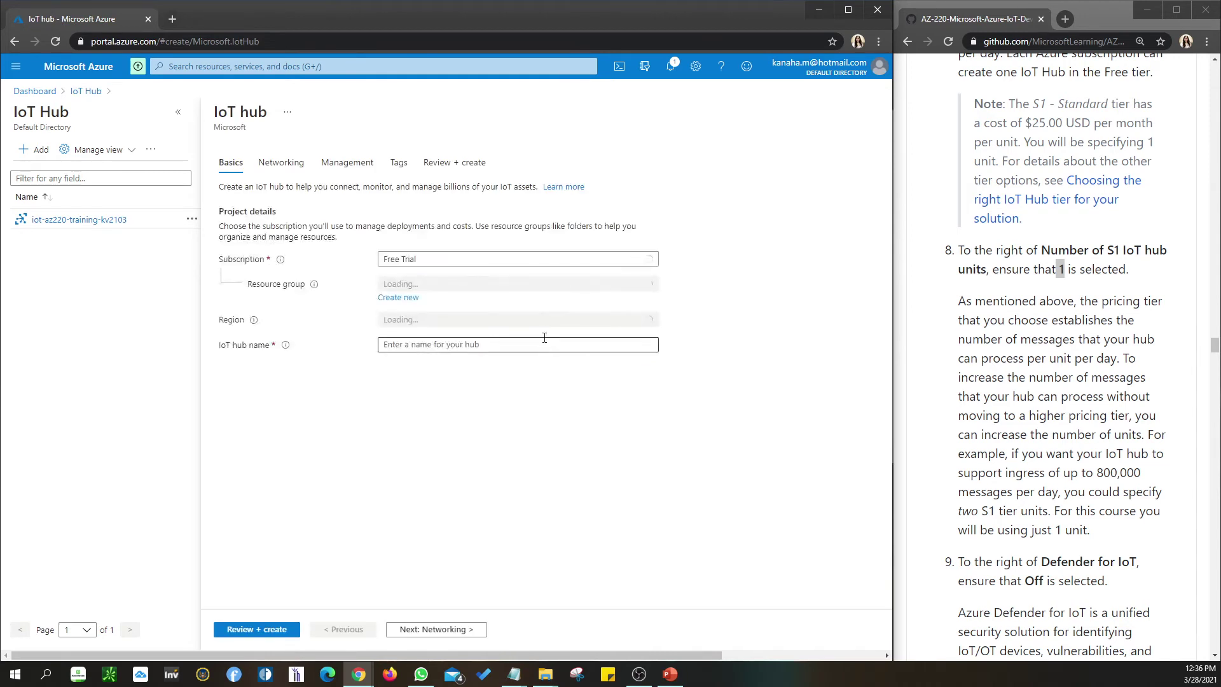
Assign the new IoT hub to the rg-az220 resource group and the Southeast Asia region.
click(491, 288)
click(491, 287)
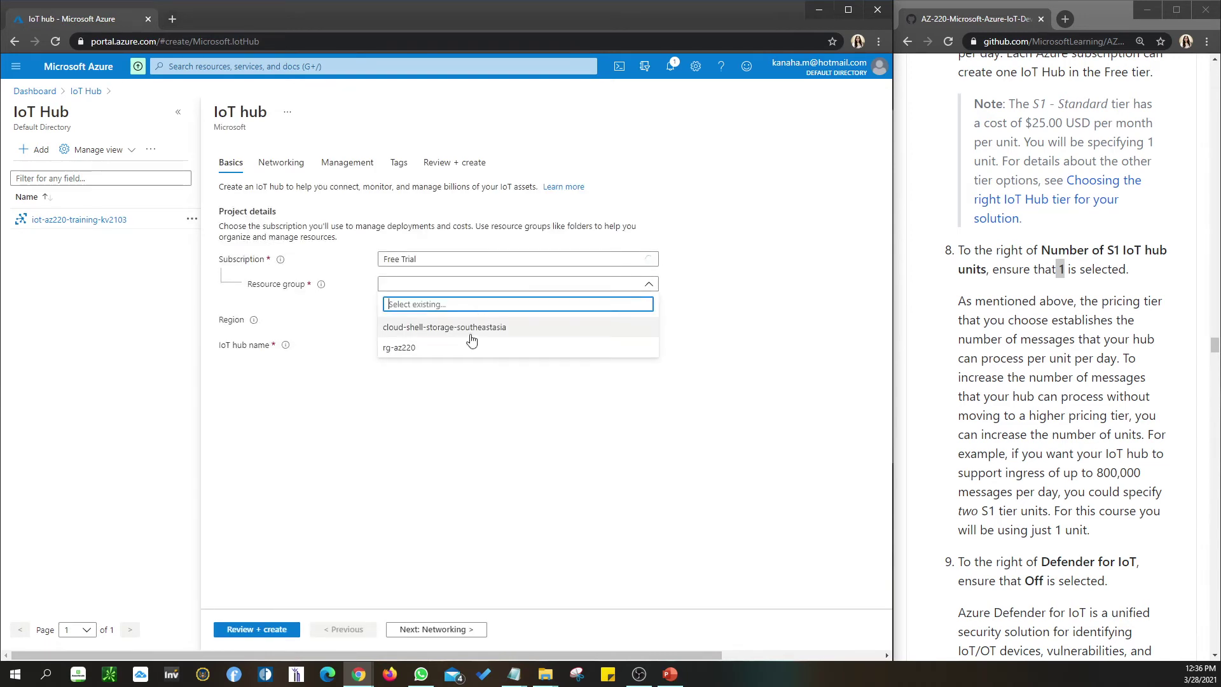
click(468, 349)
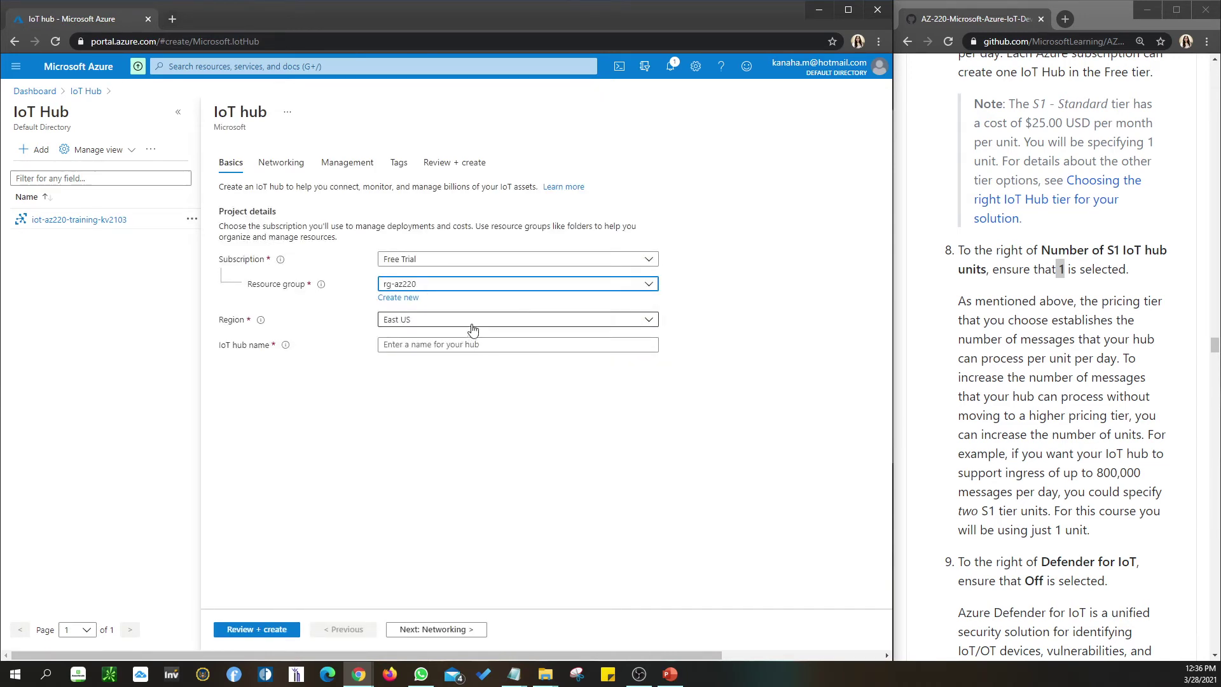
click(465, 321)
scroll(473, 435, down, 5)
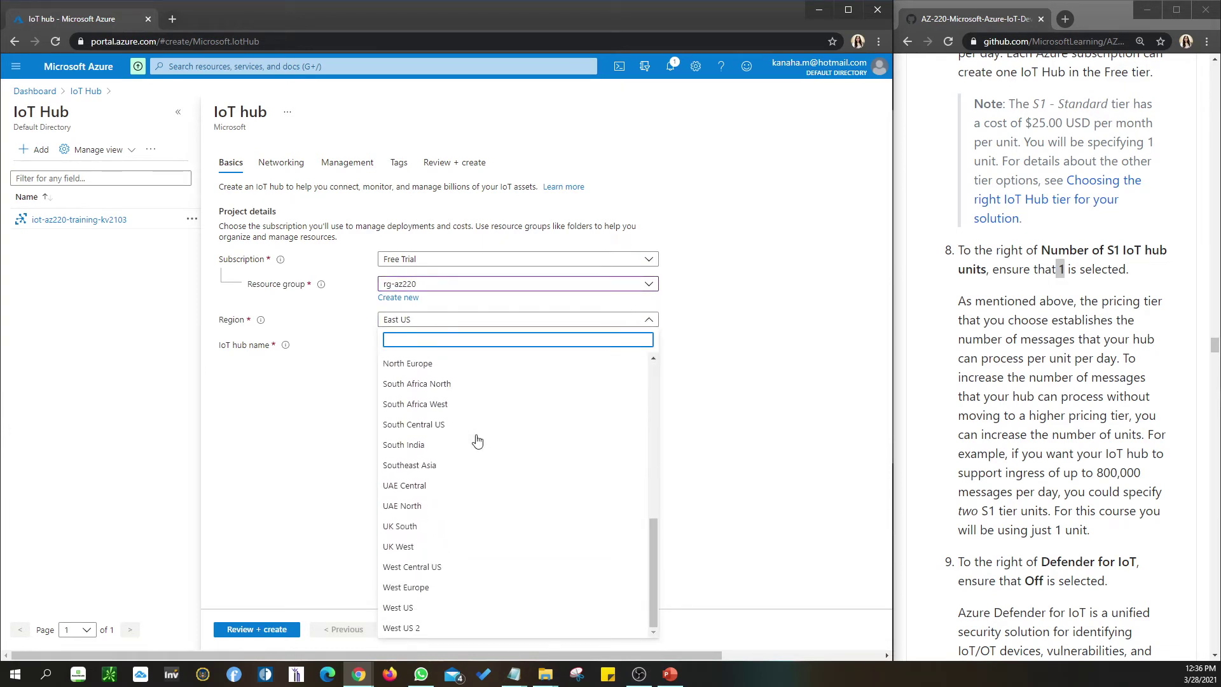
click(448, 465)
Try "test" as the name of the new IoT hub.
click(450, 347)
text(test)
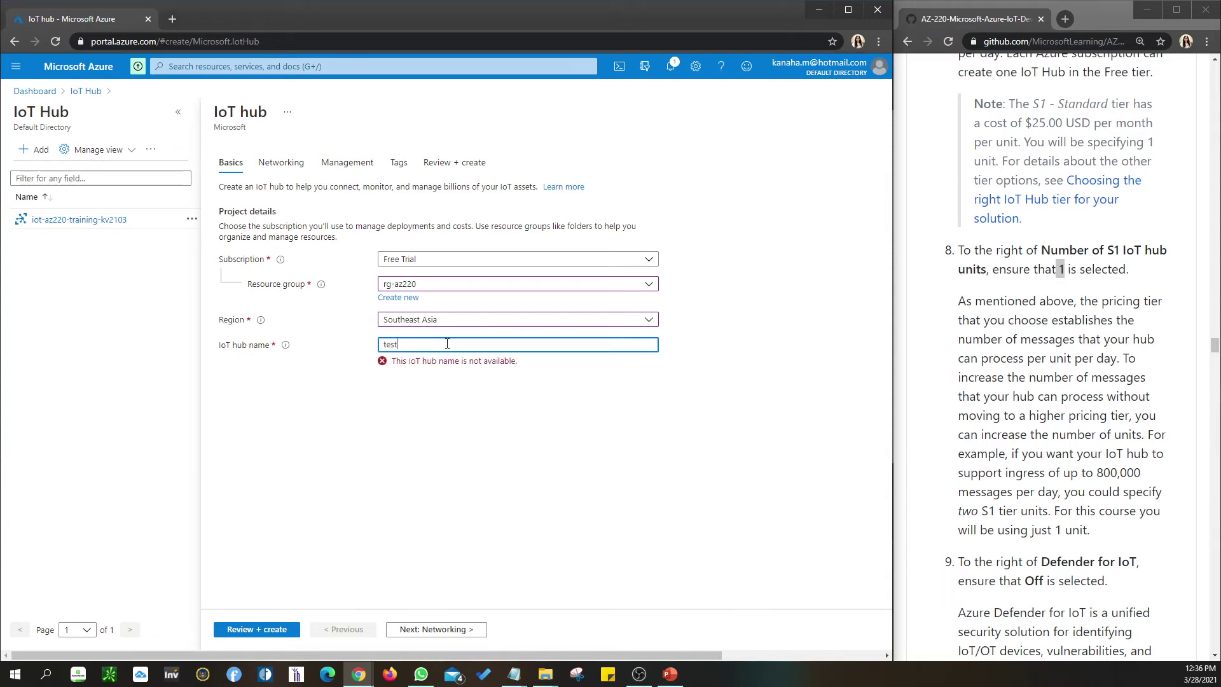
key(ctrl+a)
key(ctrl+v)
key(ctrl+z)
Name the hub iot-az220-training-kv210301 by copying the hub name from the IoT_Reference notes in Notepad and appending 01.
scroll(1046, 323, up, 9)
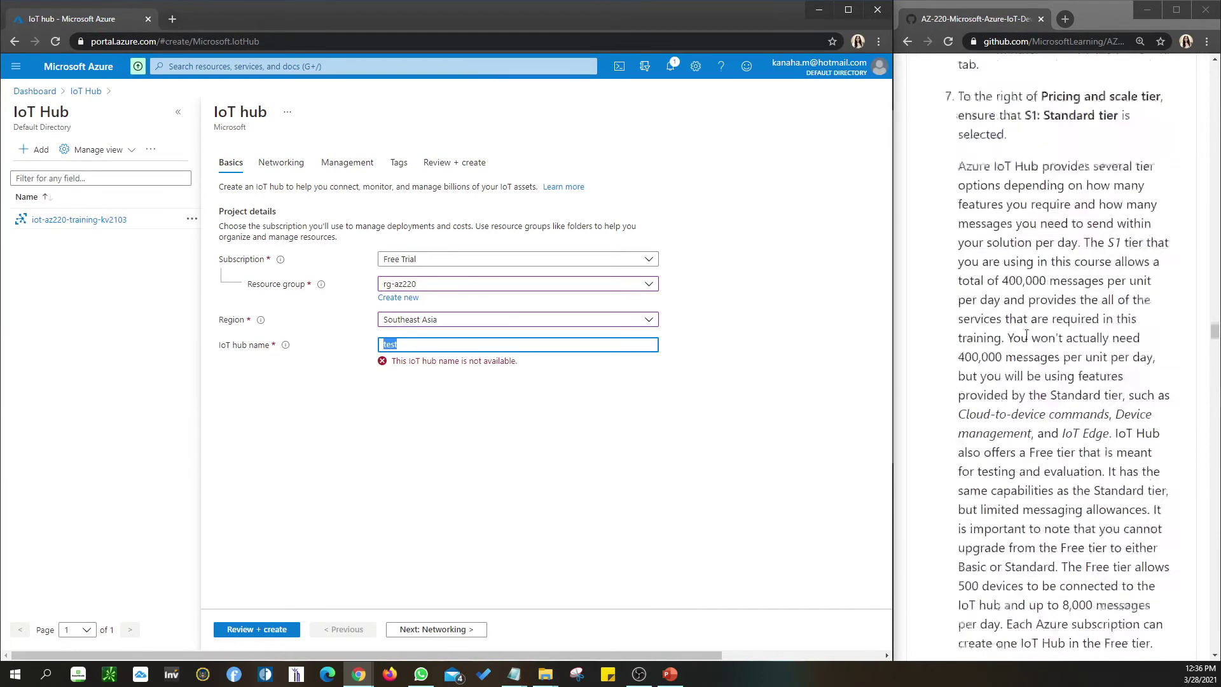
scroll(1025, 335, down, 4)
click(514, 674)
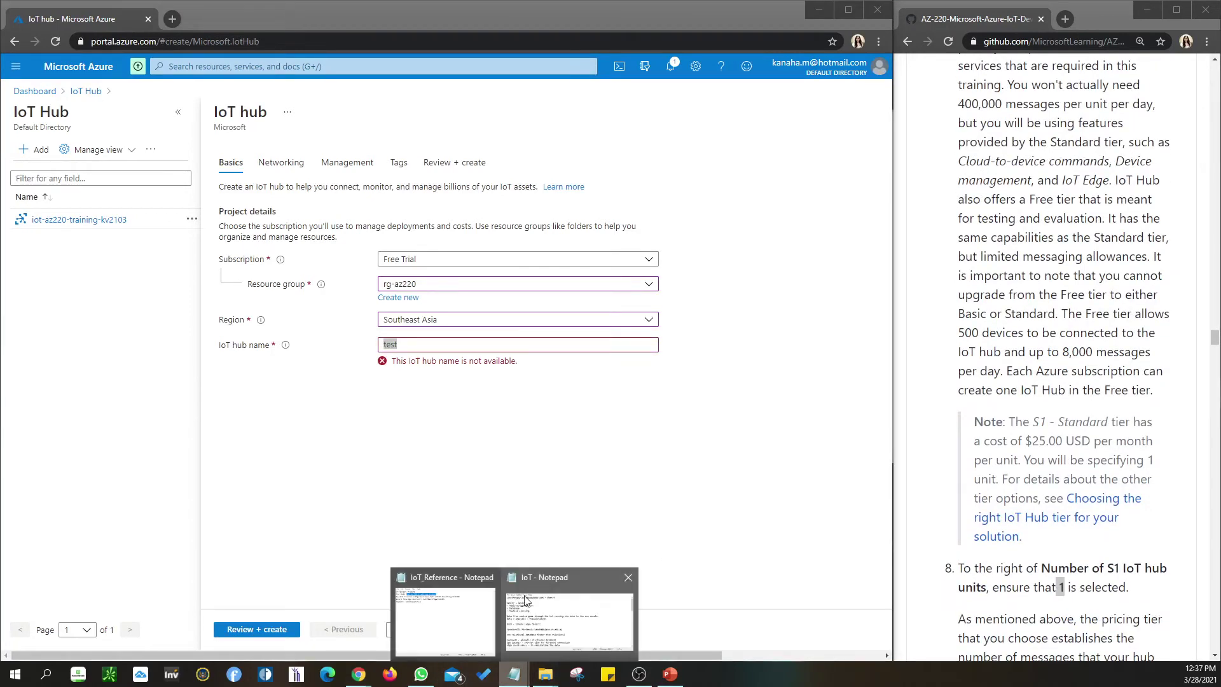
click(445, 614)
right_click(688, 164)
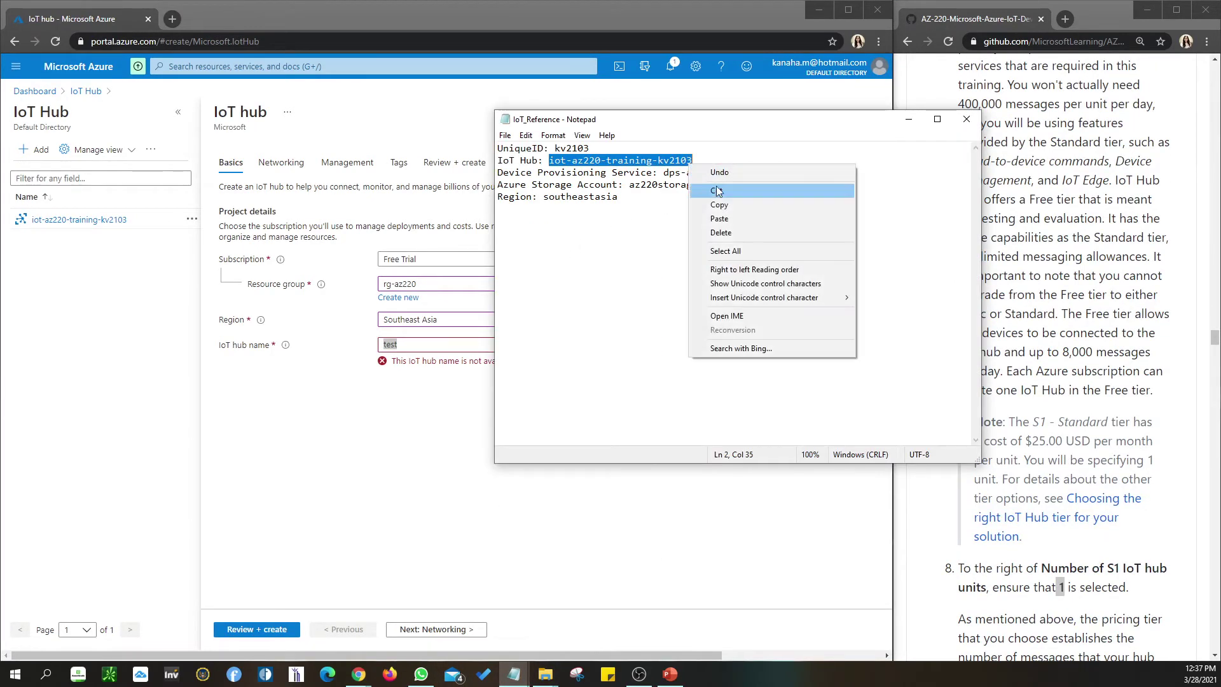
click(722, 204)
click(458, 344)
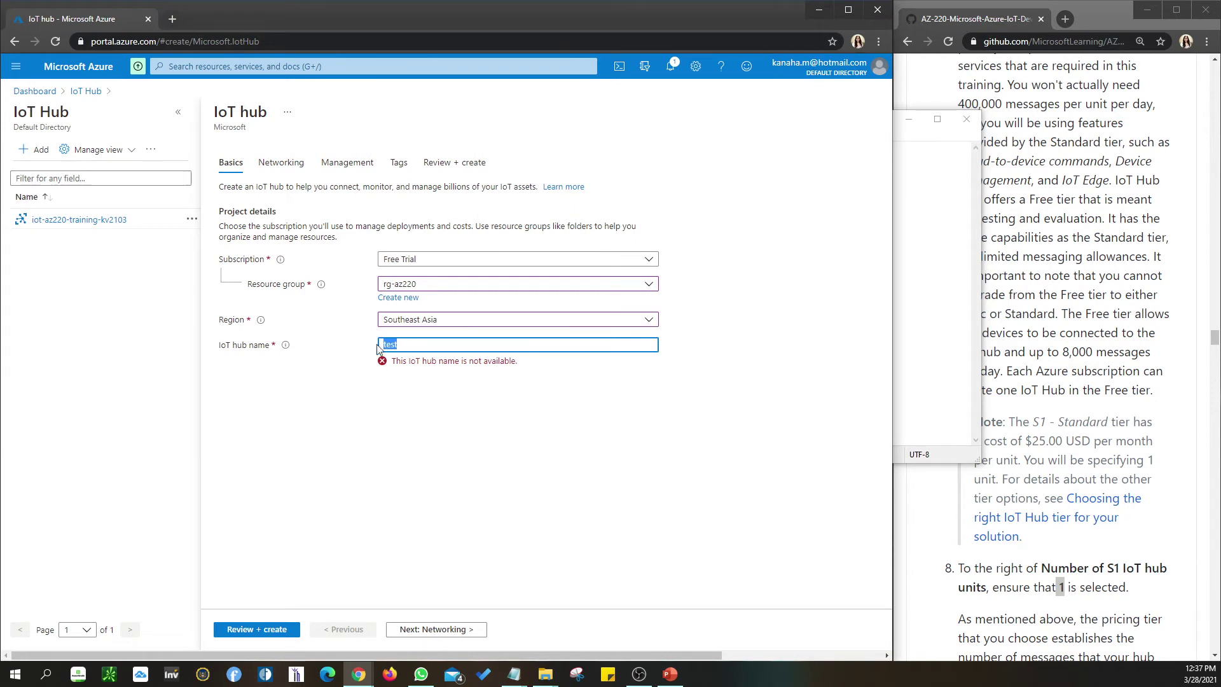
drag(372, 344, 421, 346)
key(ctrl+v)
text(01)
click(470, 405)
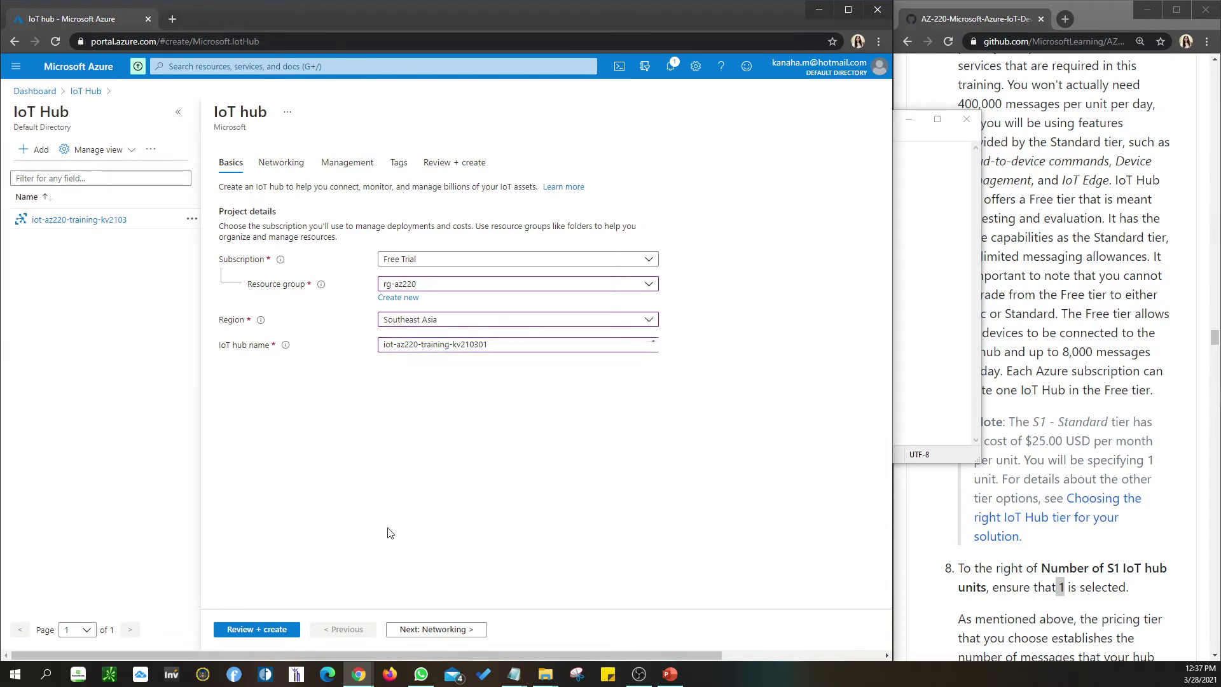
Open the hub's Management settings, compare them with the lab instructions, and choose S1: Standard tier as the pricing and scale tier.
click(349, 167)
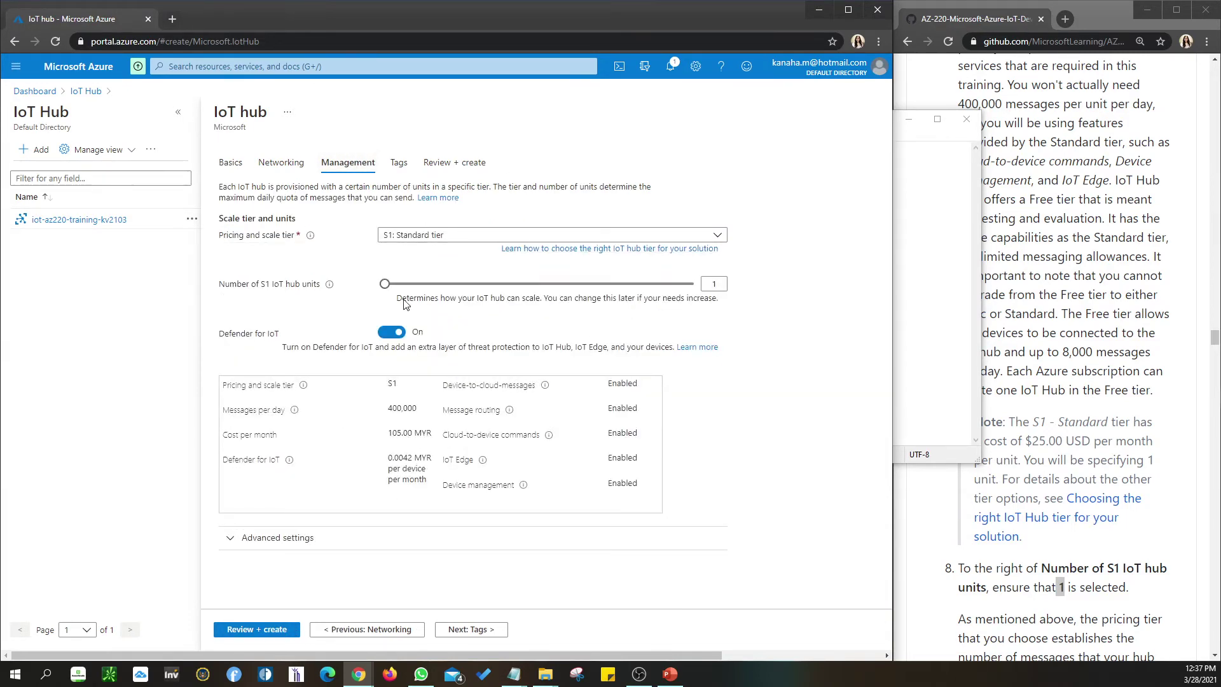
click(1083, 345)
scroll(1074, 349, up, 8)
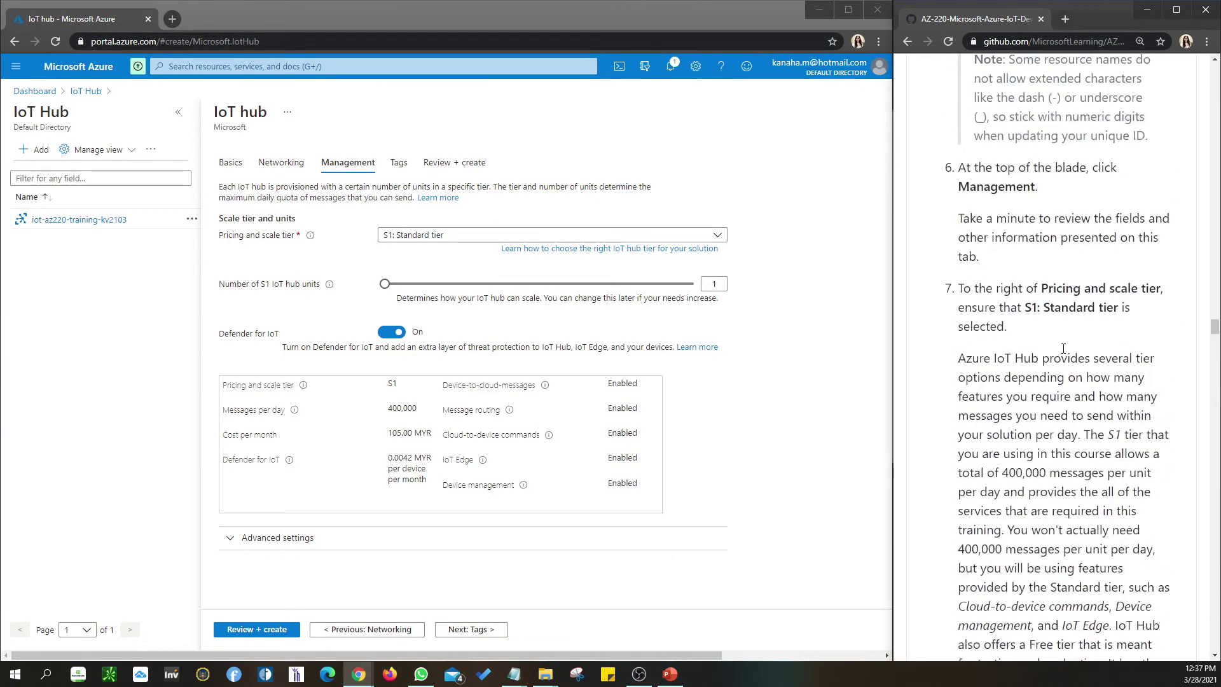
scroll(1065, 353, up, 1)
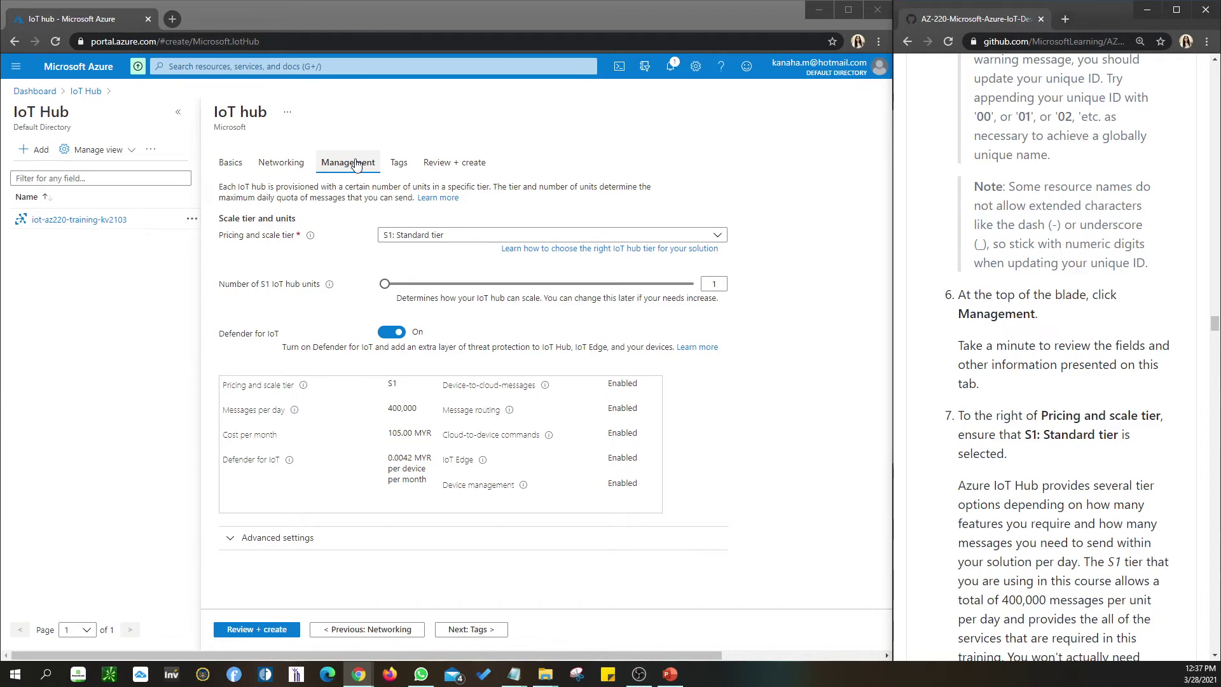
click(440, 234)
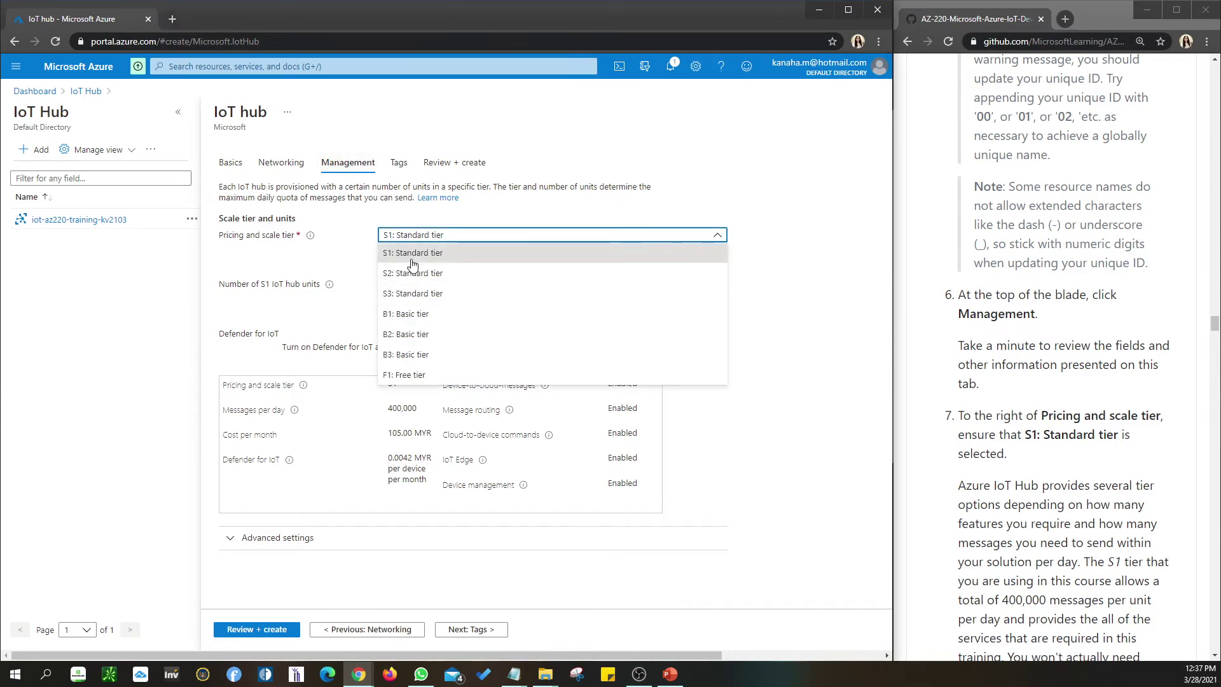
click(392, 257)
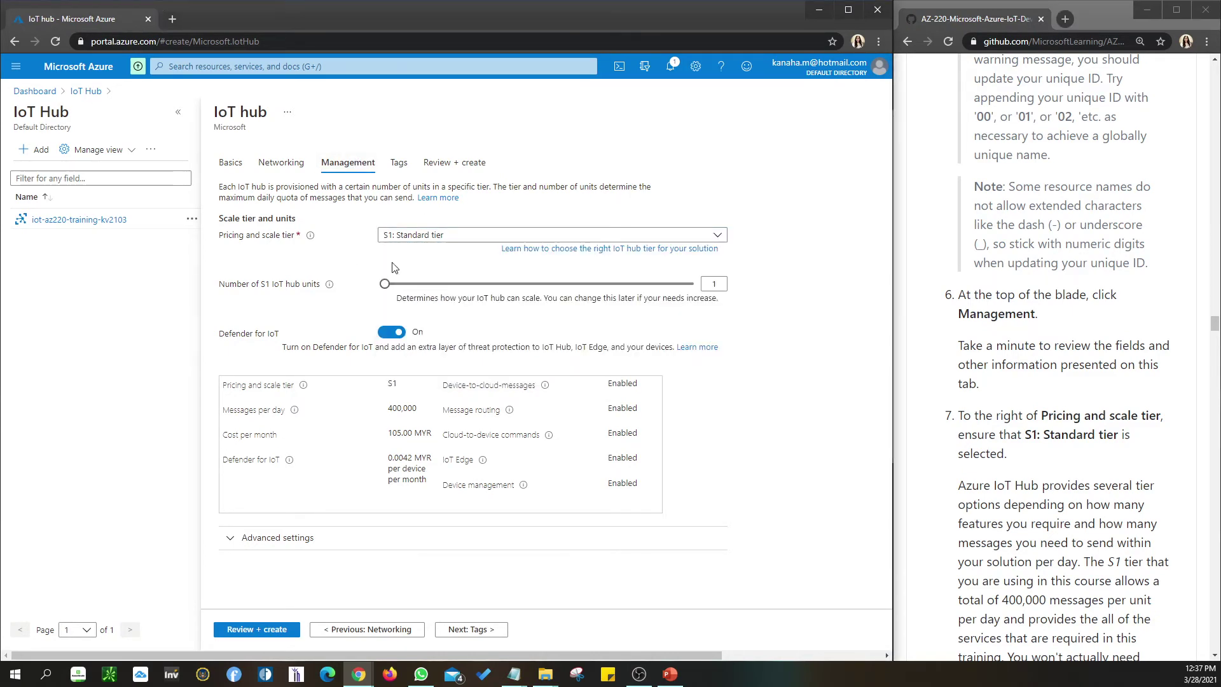
Follow the lab instructions on hub units and Defender for IoT, and turn Defender for IoT off.
scroll(1068, 369, down, 8)
scroll(1056, 414, down, 4)
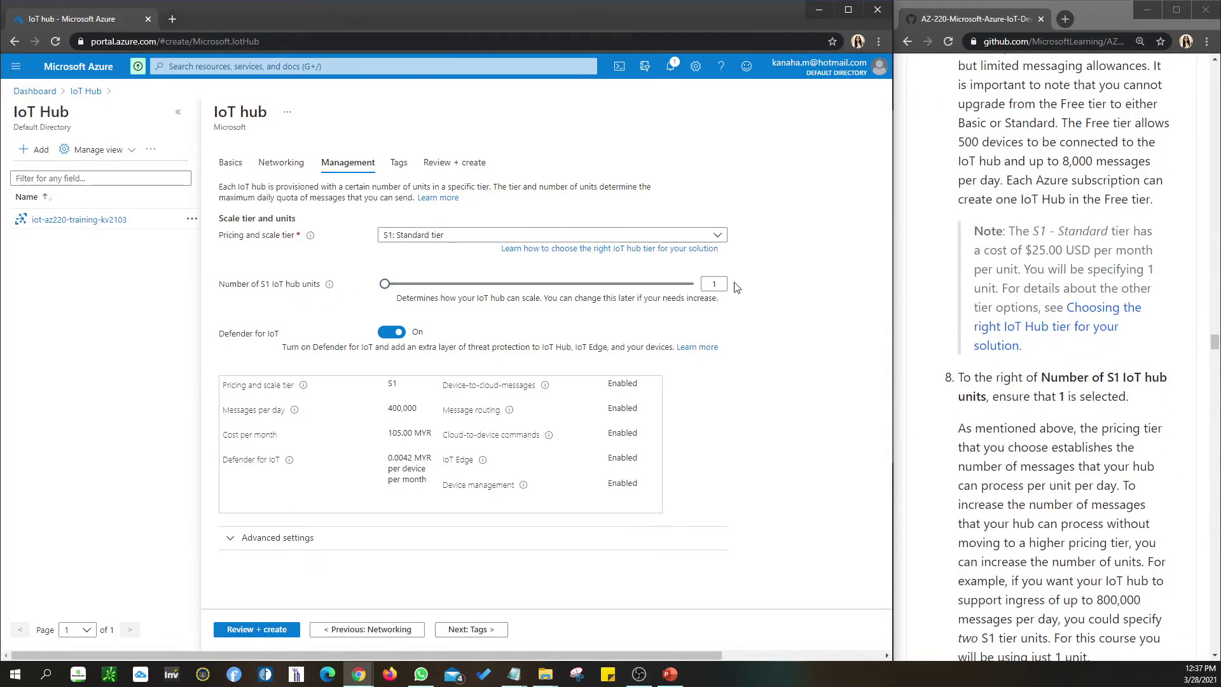
scroll(1049, 443, down, 6)
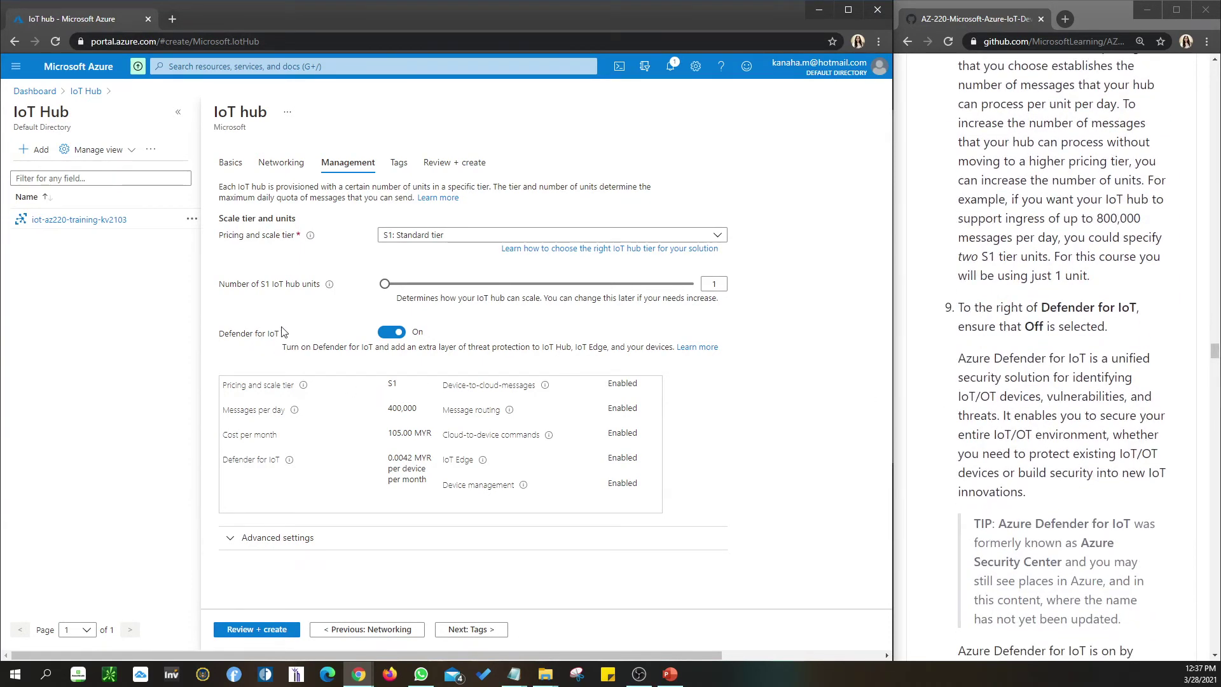
click(393, 337)
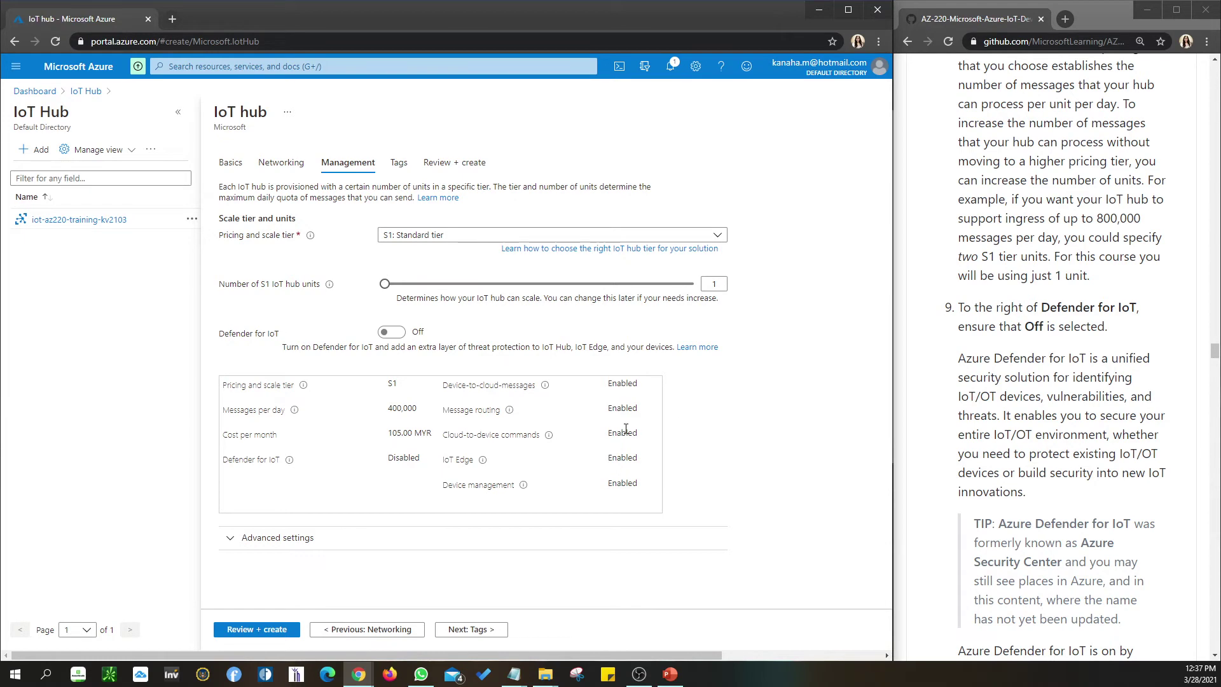
Expand the advanced settings and check the device-to-cloud partitions against the lab instructions, reading on to the minimum TLS version.
scroll(1064, 420, down, 9)
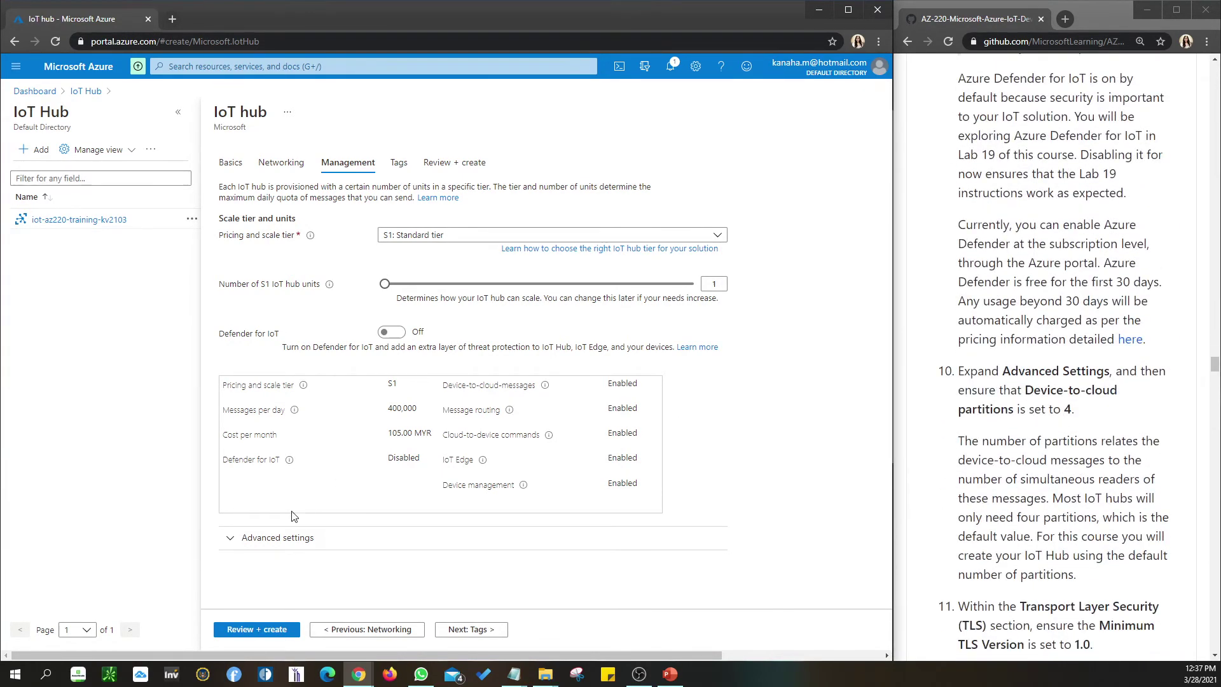
click(249, 539)
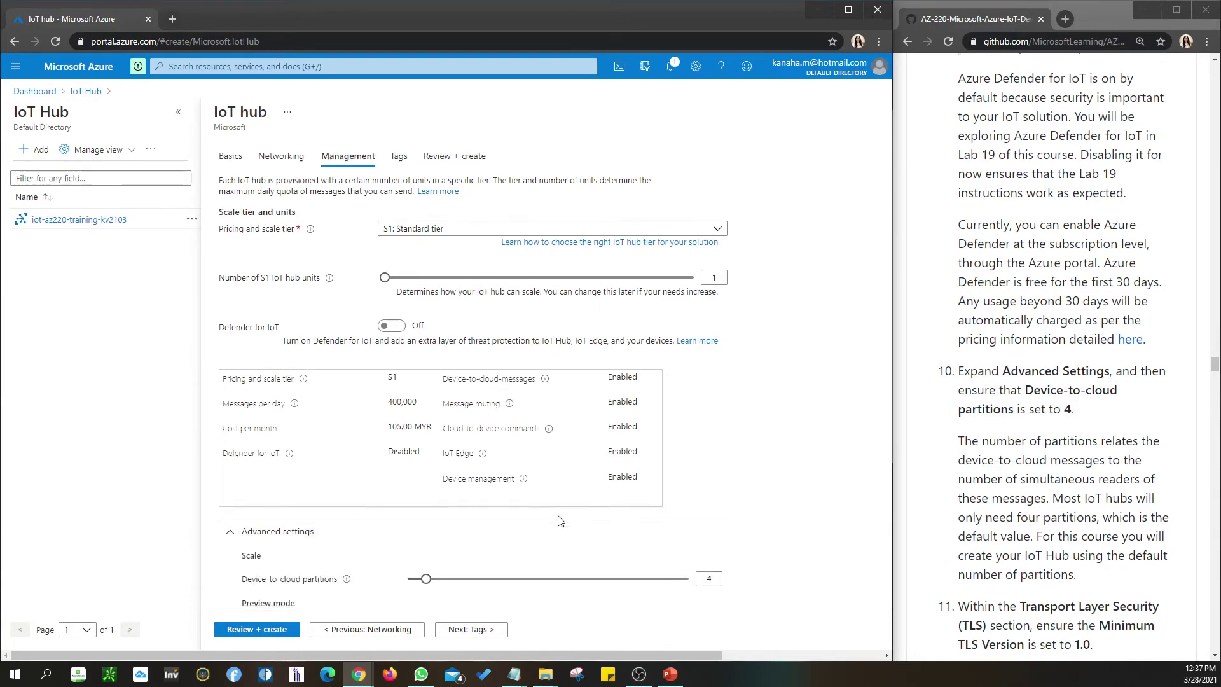
scroll(559, 519, down, 3)
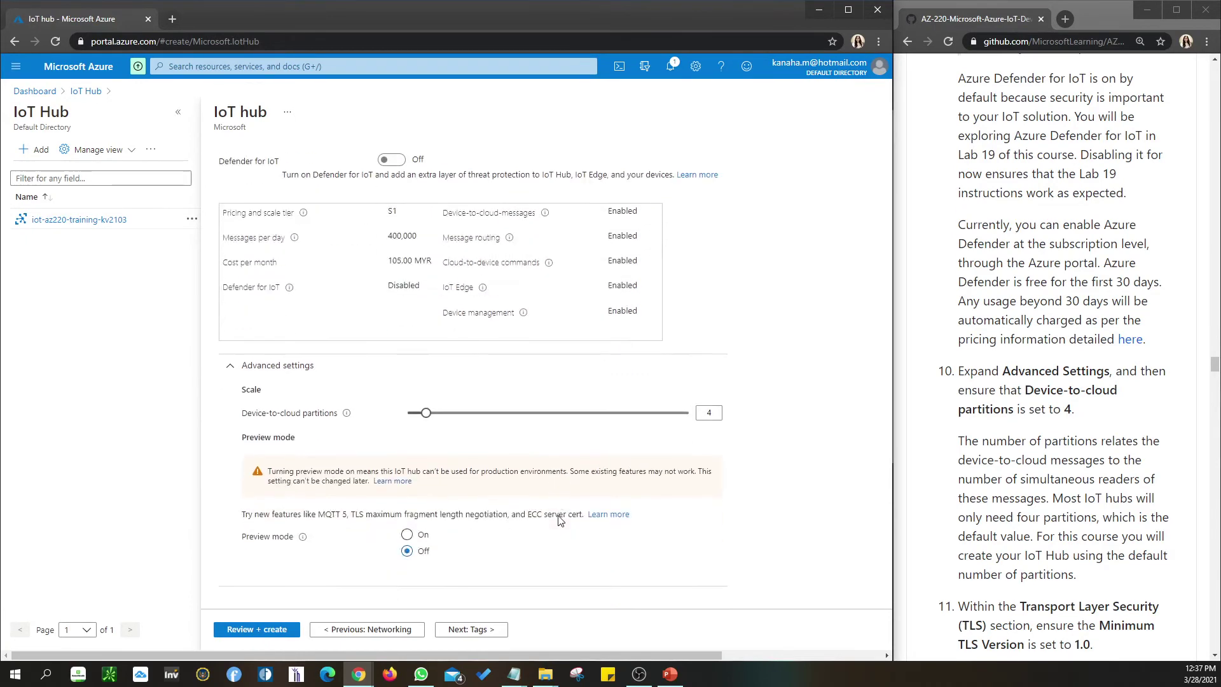
click(709, 413)
scroll(989, 485, down, 3)
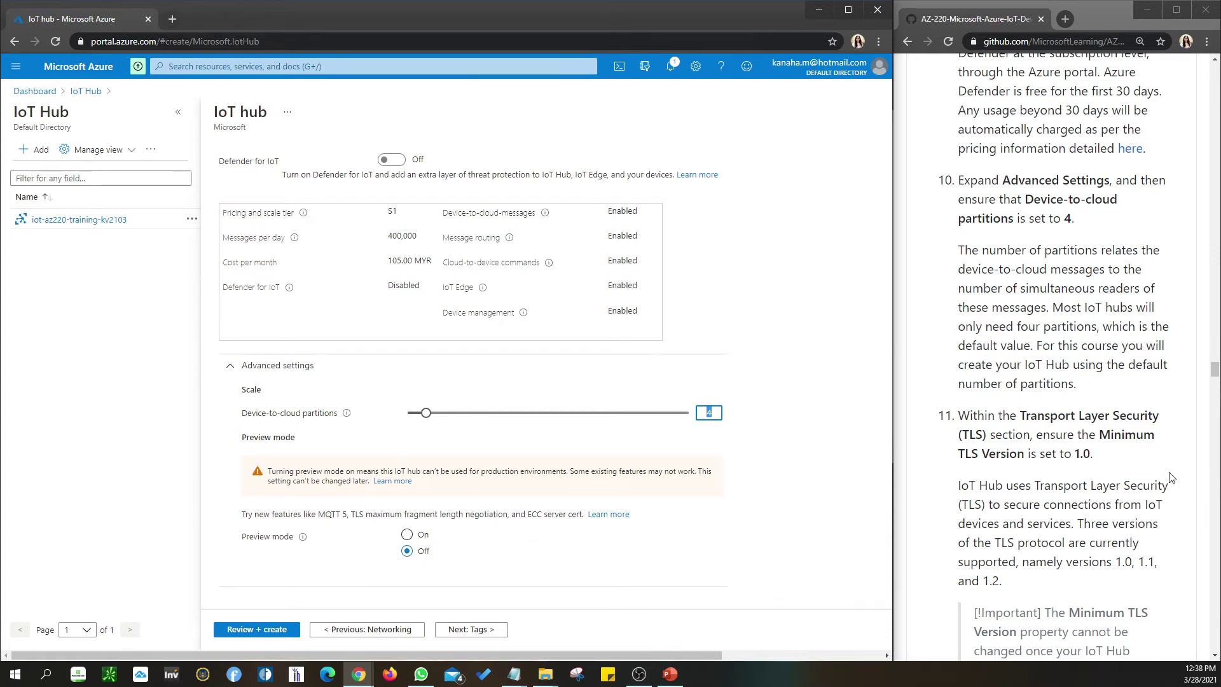
scroll(1124, 488, down, 3)
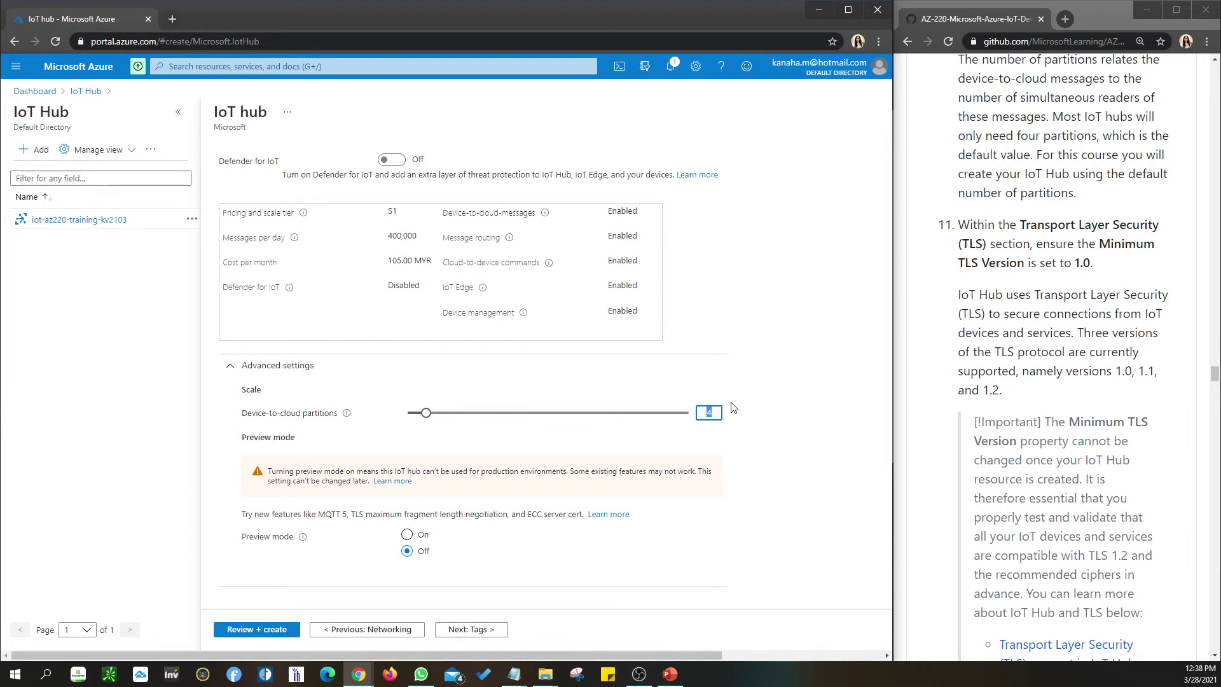
Look for the minimum TLS version setting in the Networking settings and the advanced Management settings.
click(267, 375)
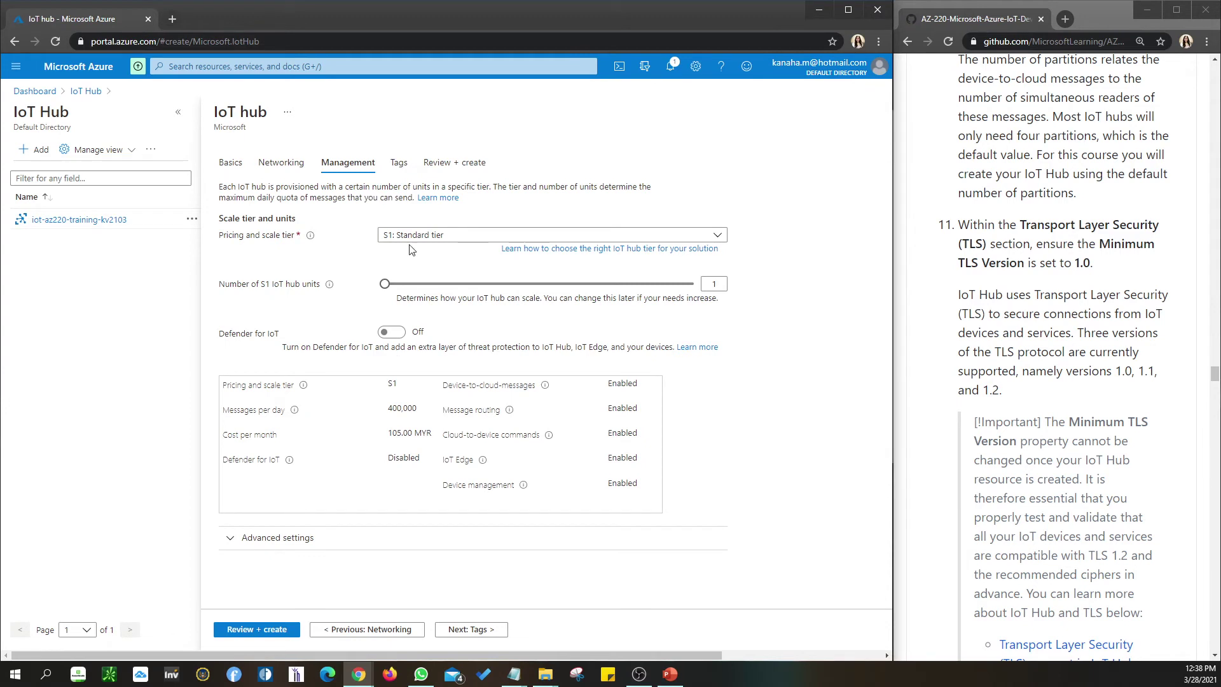
click(296, 166)
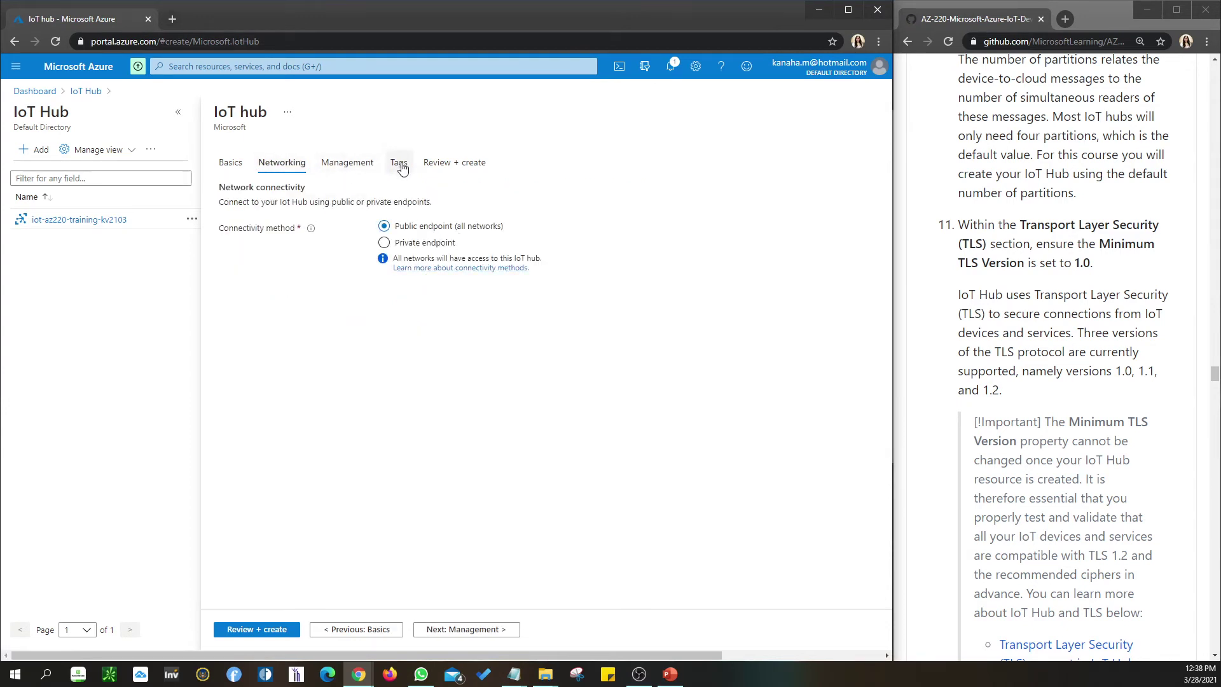
click(362, 165)
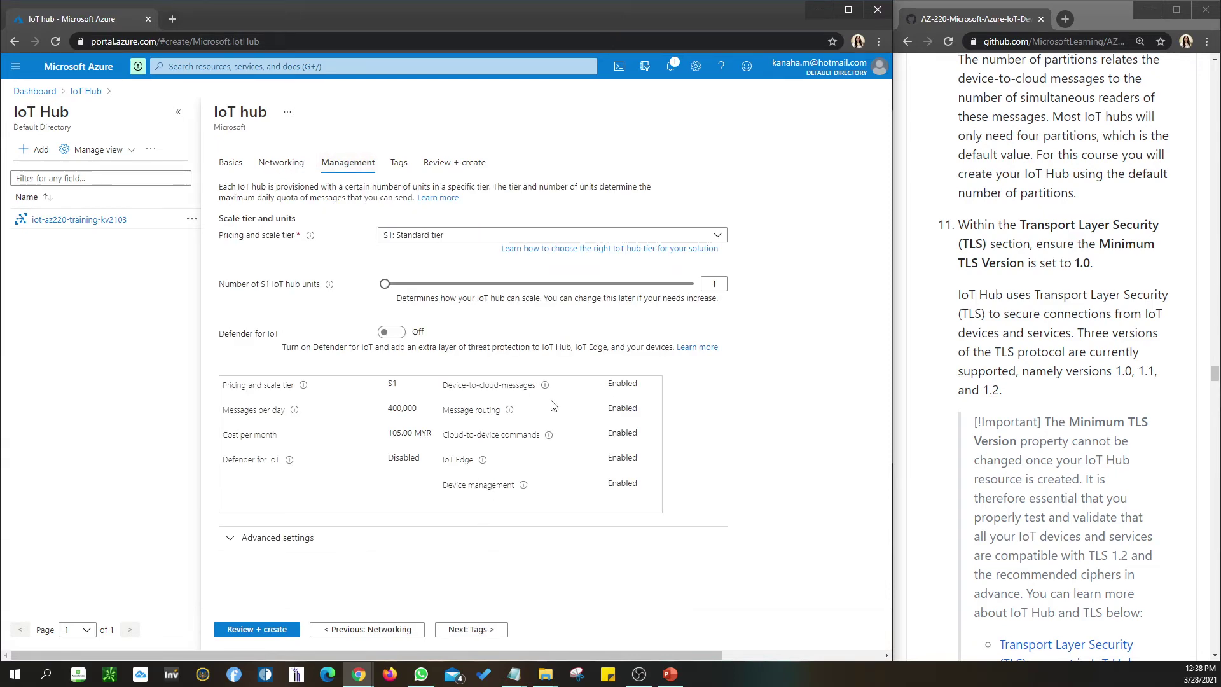
click(283, 537)
scroll(561, 489, down, 3)
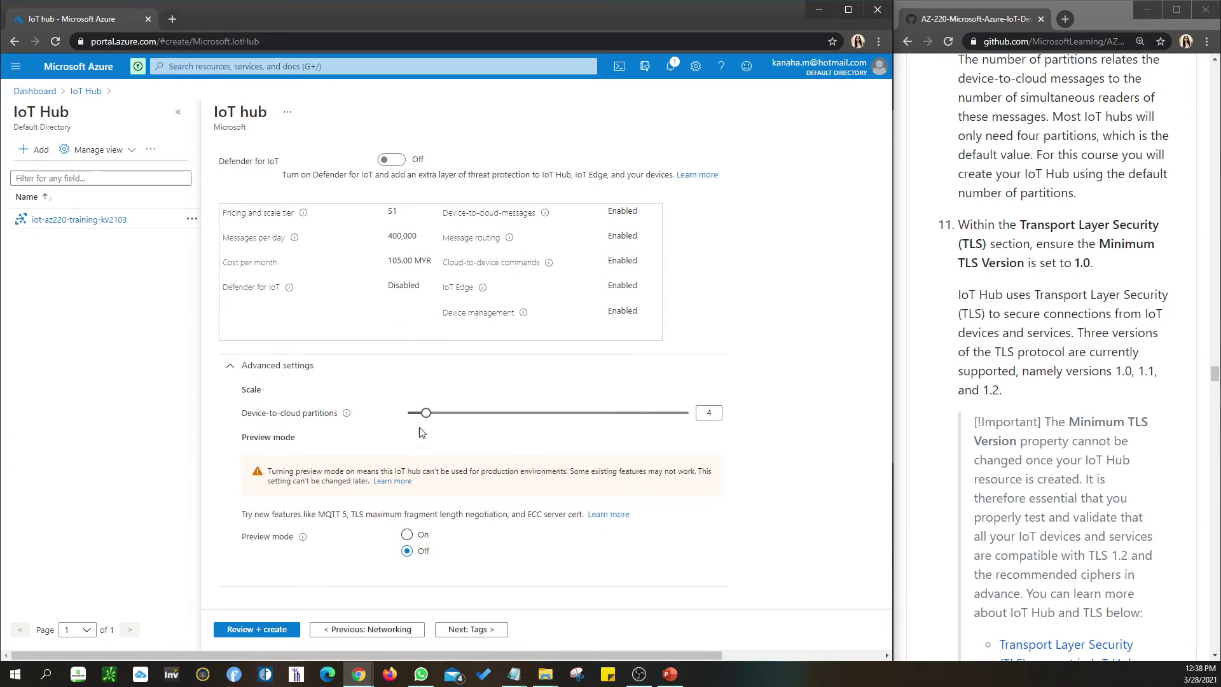
scroll(421, 382, up, 2)
scroll(382, 381, down, 2)
Read the lab steps for reviewing and creating the hub, and return to the dashboard, discarding the unsaved form.
scroll(965, 459, down, 6)
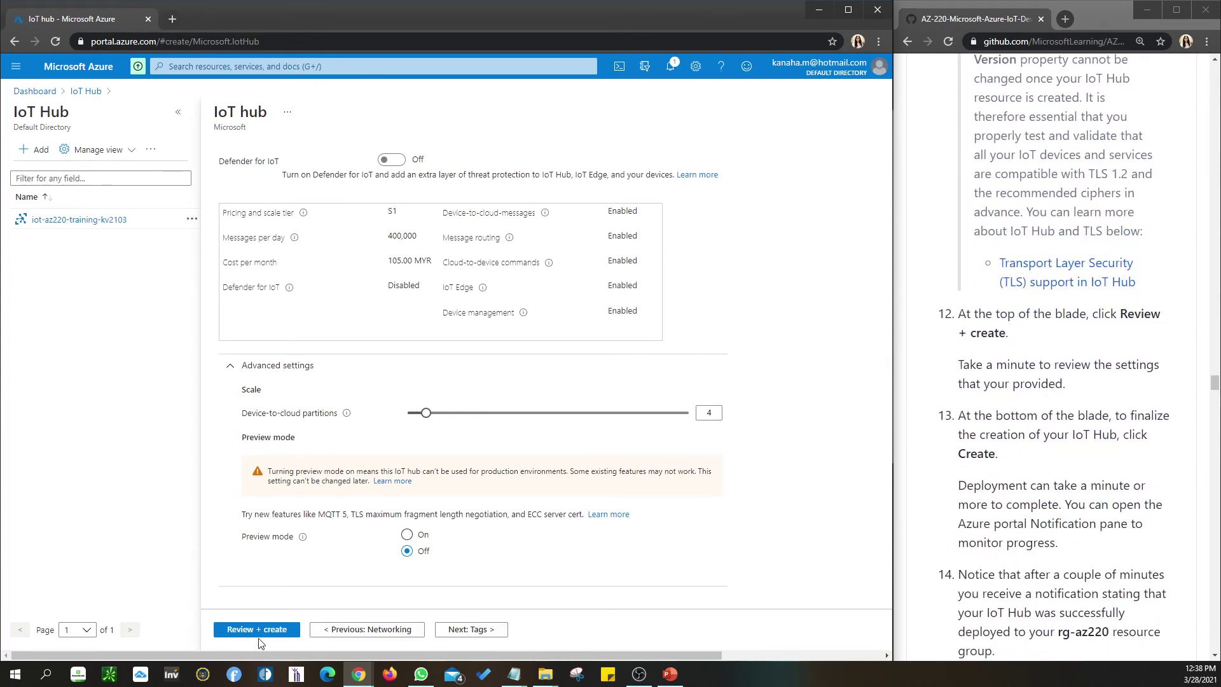
scroll(1055, 573, down, 1)
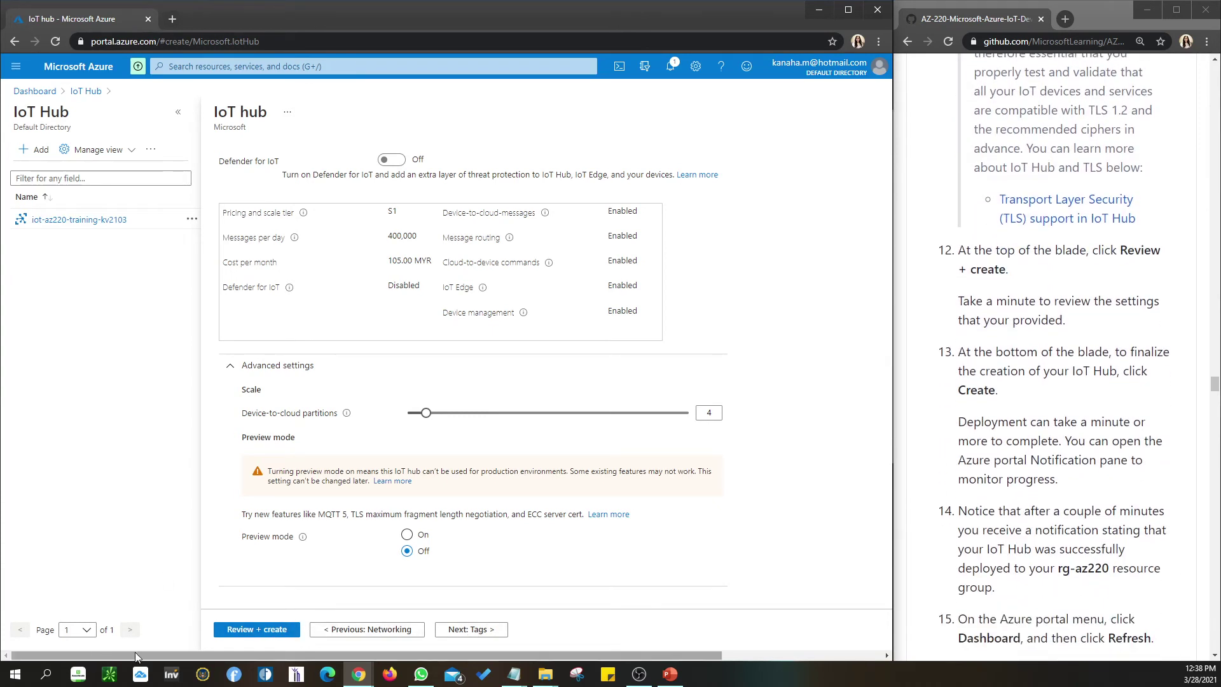
click(40, 92)
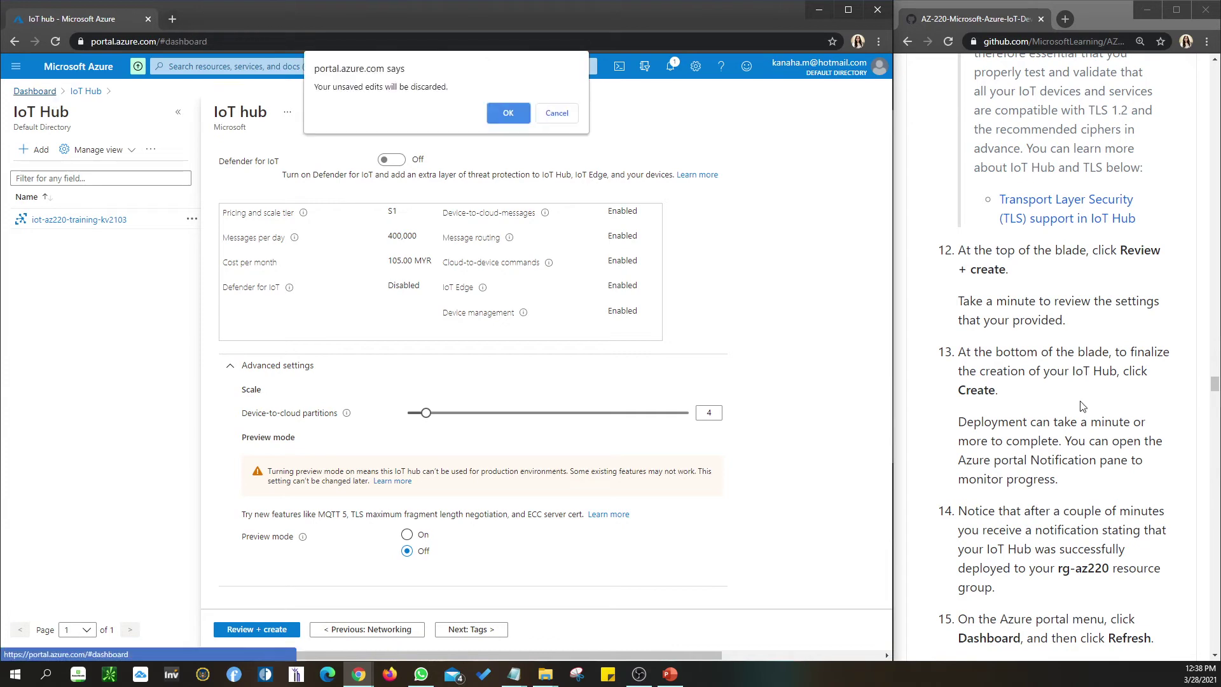
click(508, 119)
Browse the AZ-220 dashboard's tile gallery, search it for "resou", and finish customizing the dashboard.
scroll(1073, 480, down, 2)
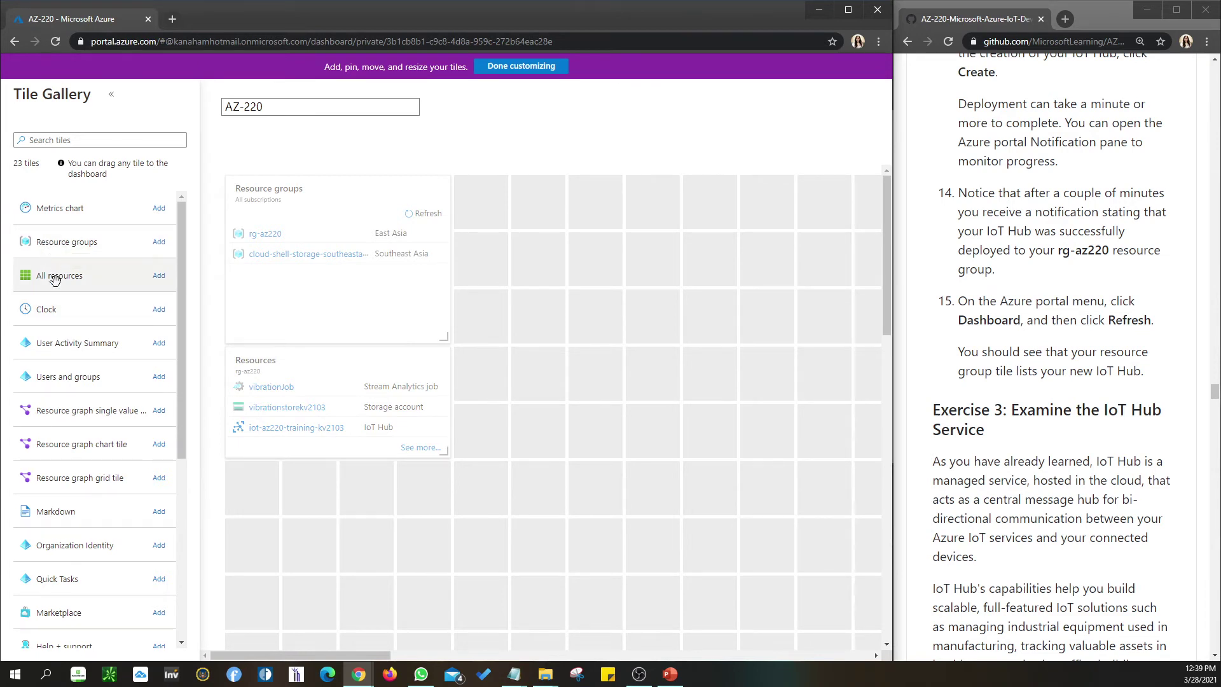
scroll(131, 468, down, 3)
scroll(131, 468, down, 2)
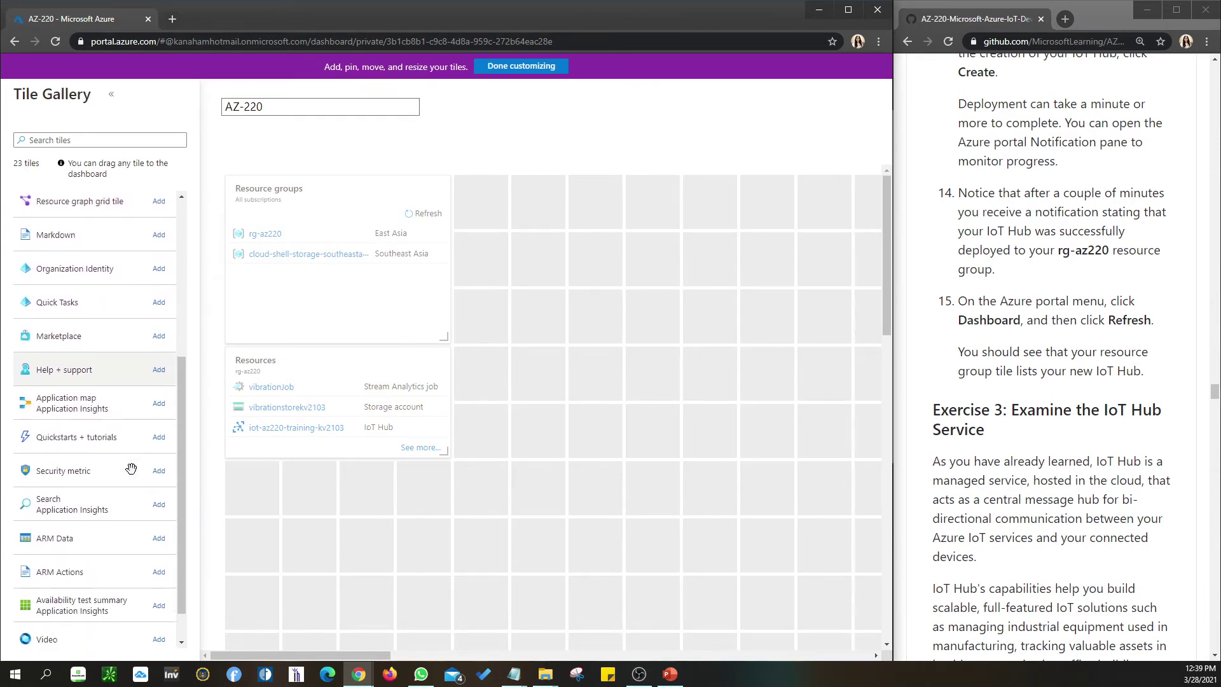
click(57, 141)
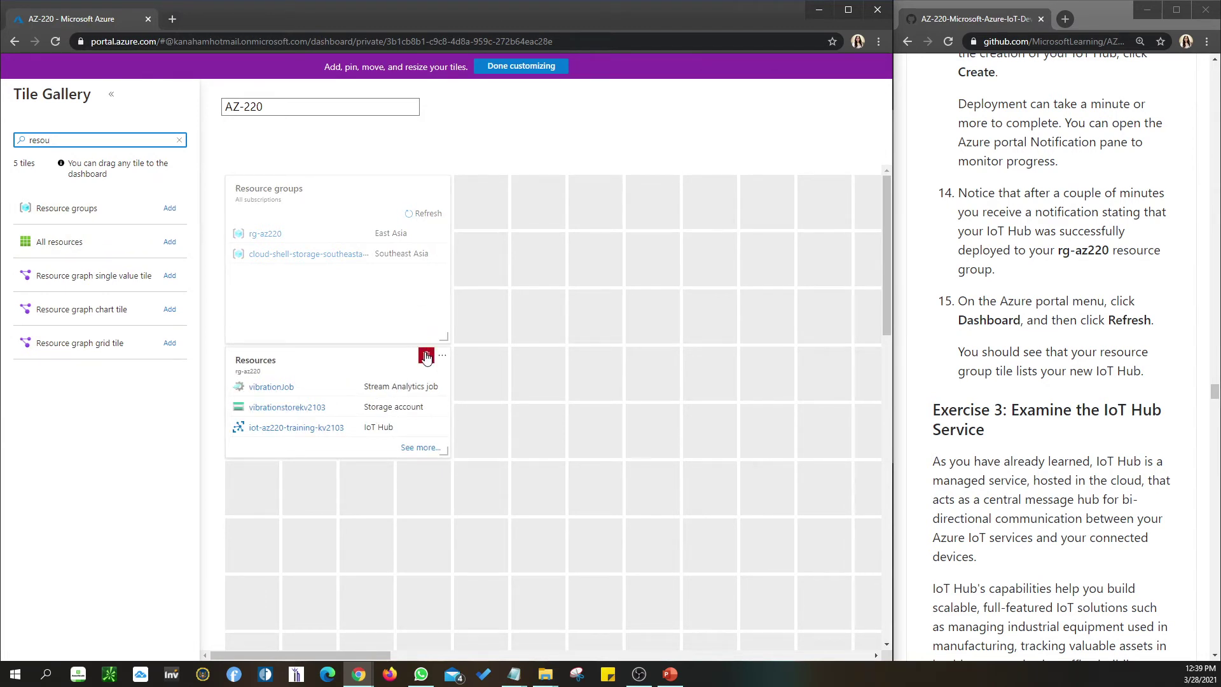
click(181, 141)
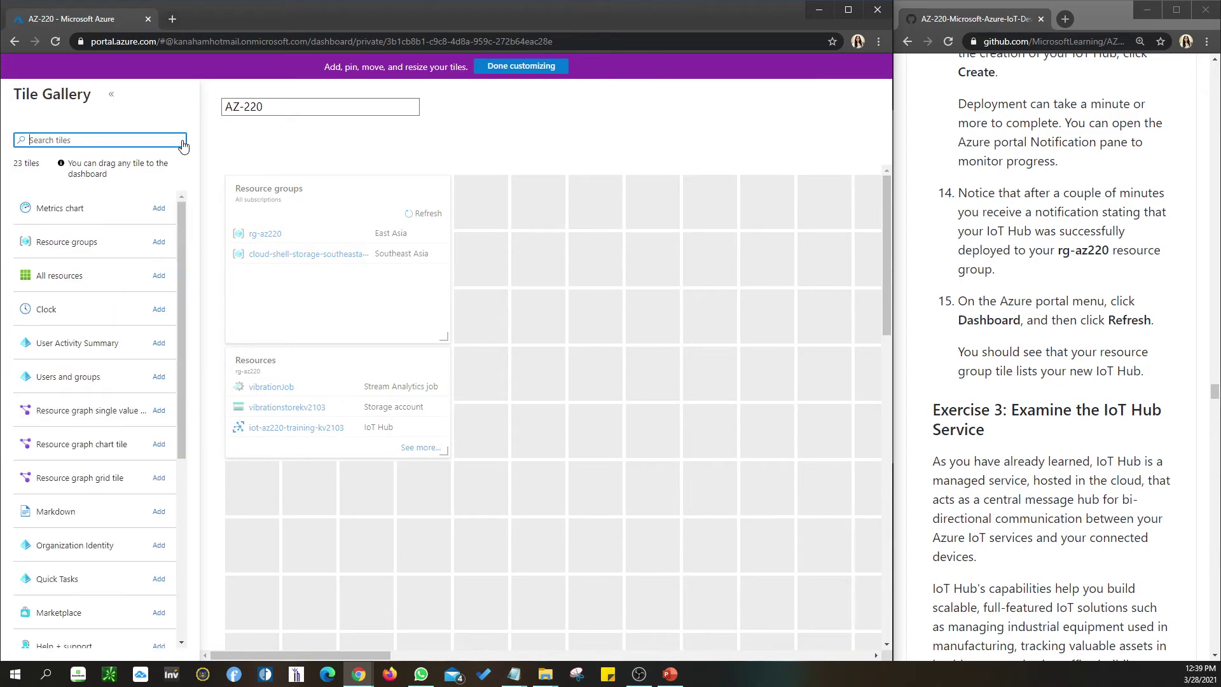
click(114, 95)
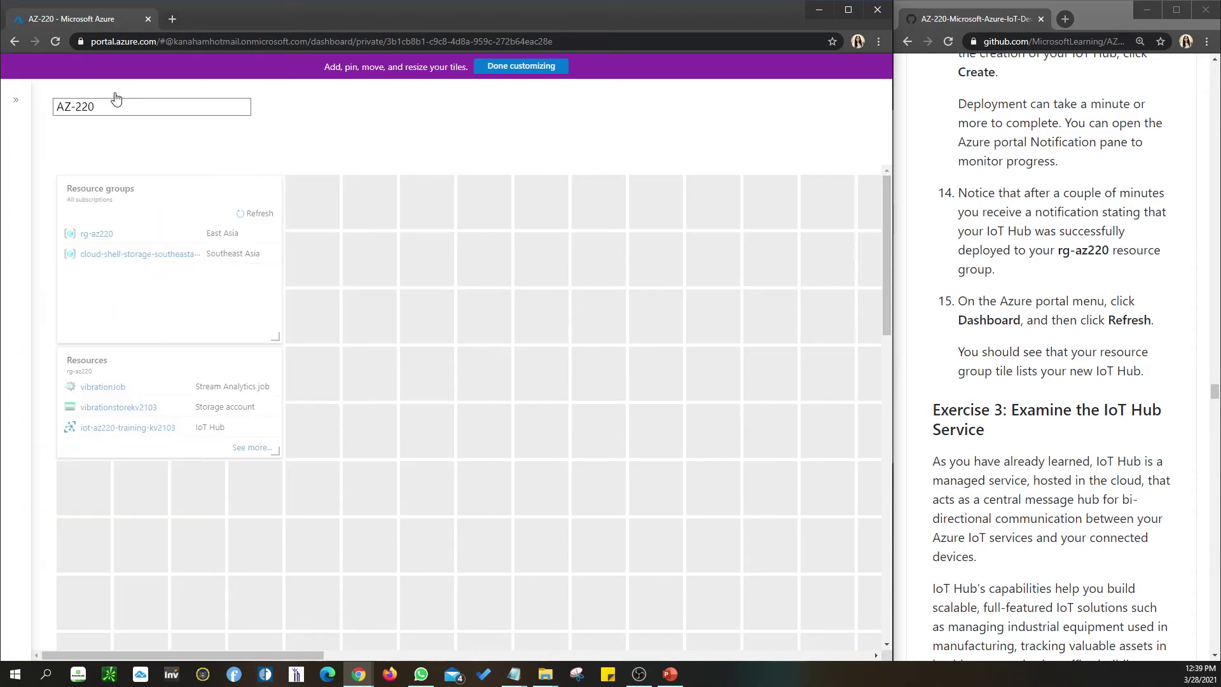
click(518, 70)
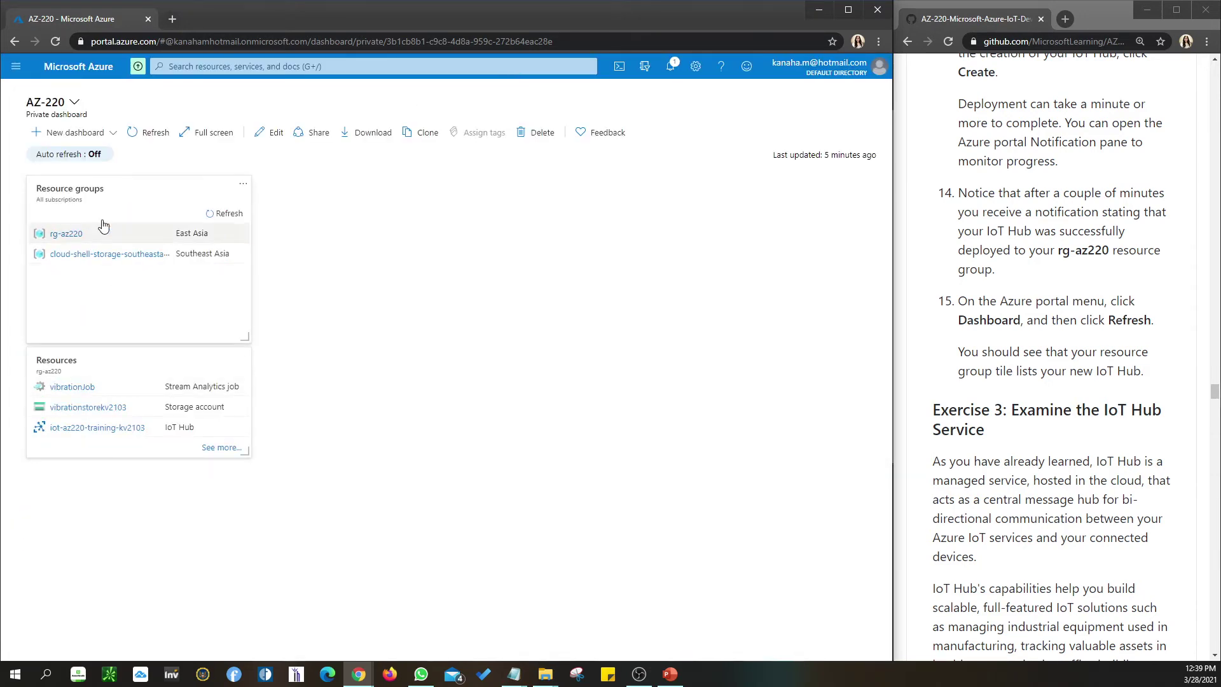
Read the lab's Exercise 3 introduction and open the iot-az220-training-kv2103 hub from the dashboard.
scroll(1055, 507, down, 7)
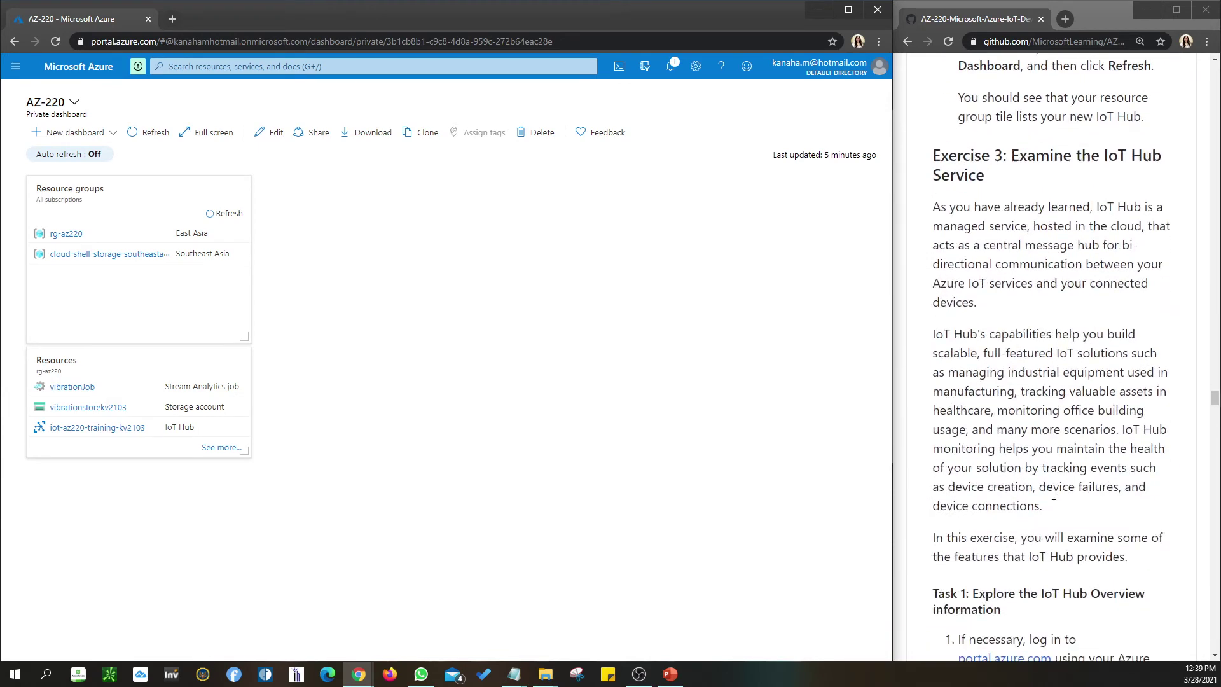
scroll(1055, 500, down, 3)
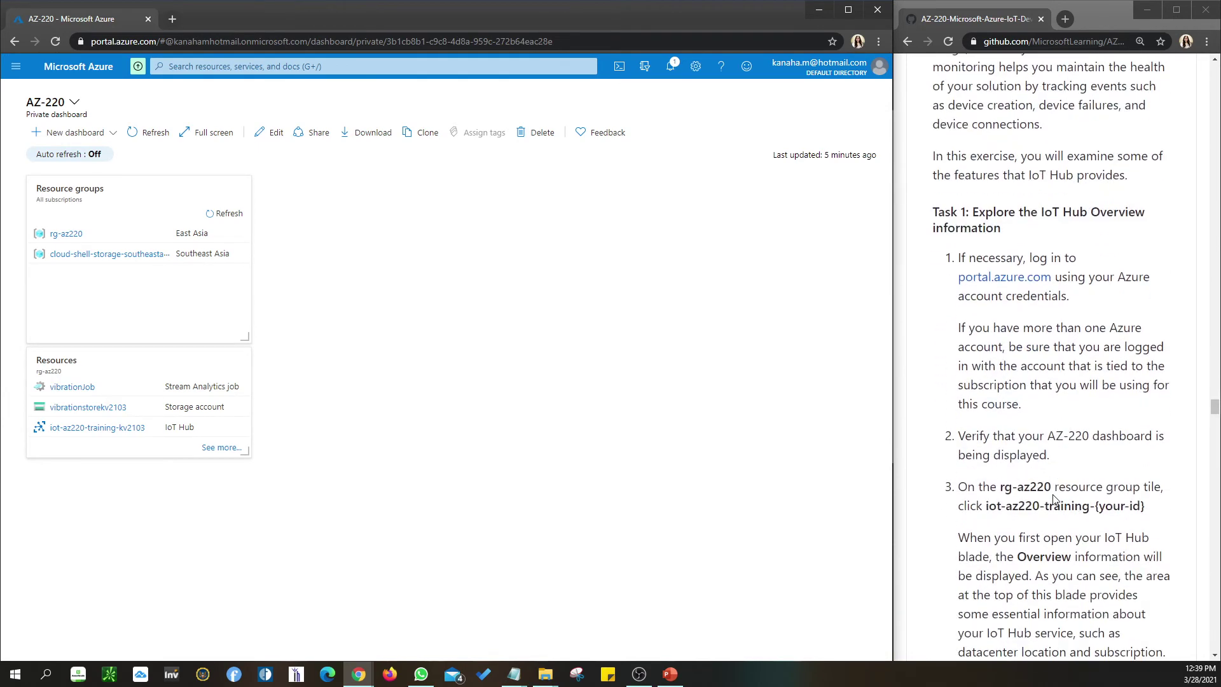
scroll(1054, 499, up, 1)
scroll(1053, 499, down, 2)
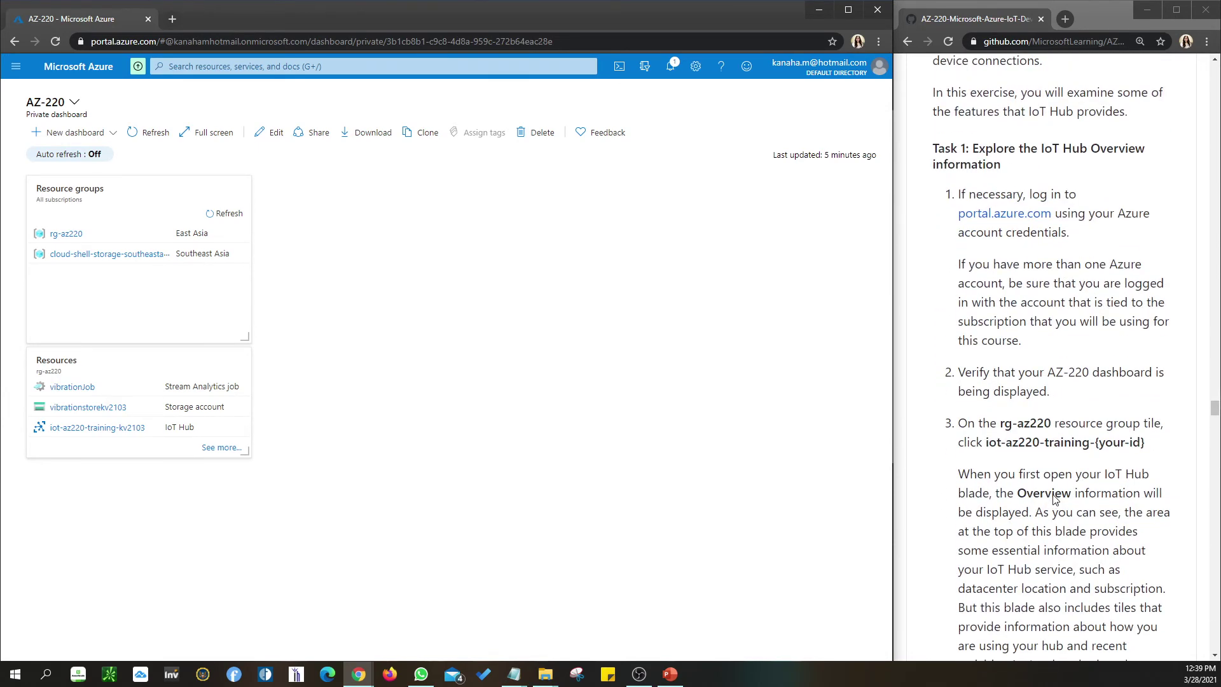
click(62, 428)
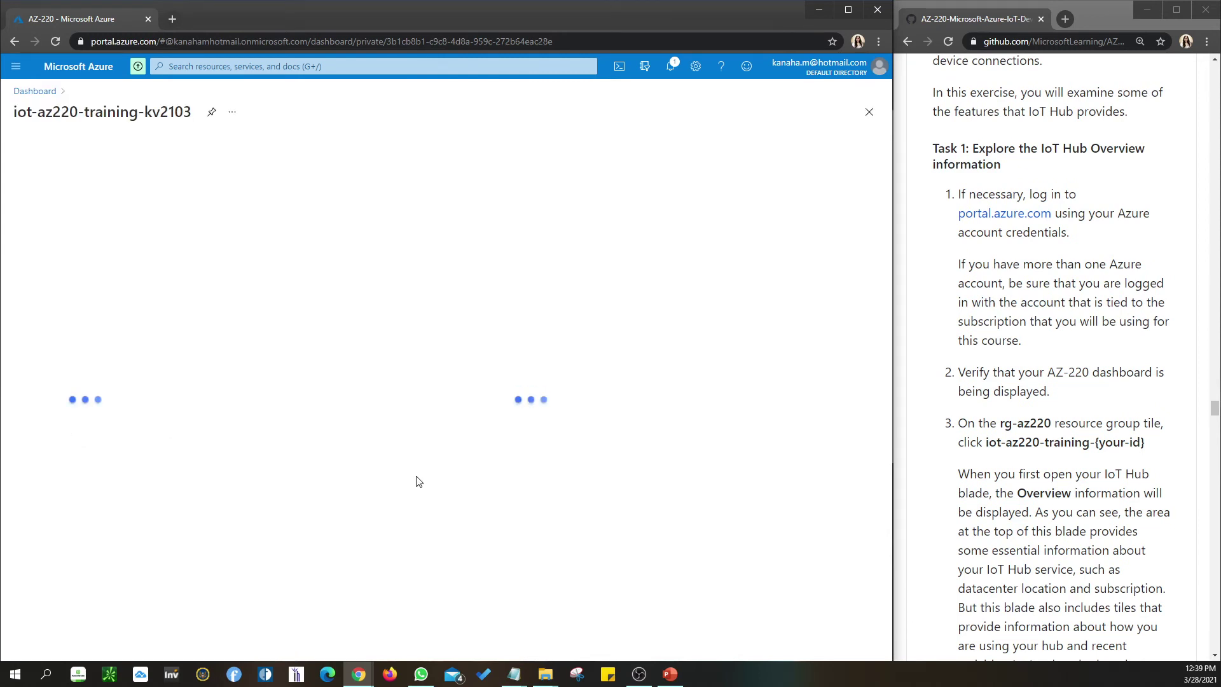
Read the lab steps on the hub's overview tiles, then find and reopen the IoT hub from the dashboard's resource list.
scroll(995, 464, down, 4)
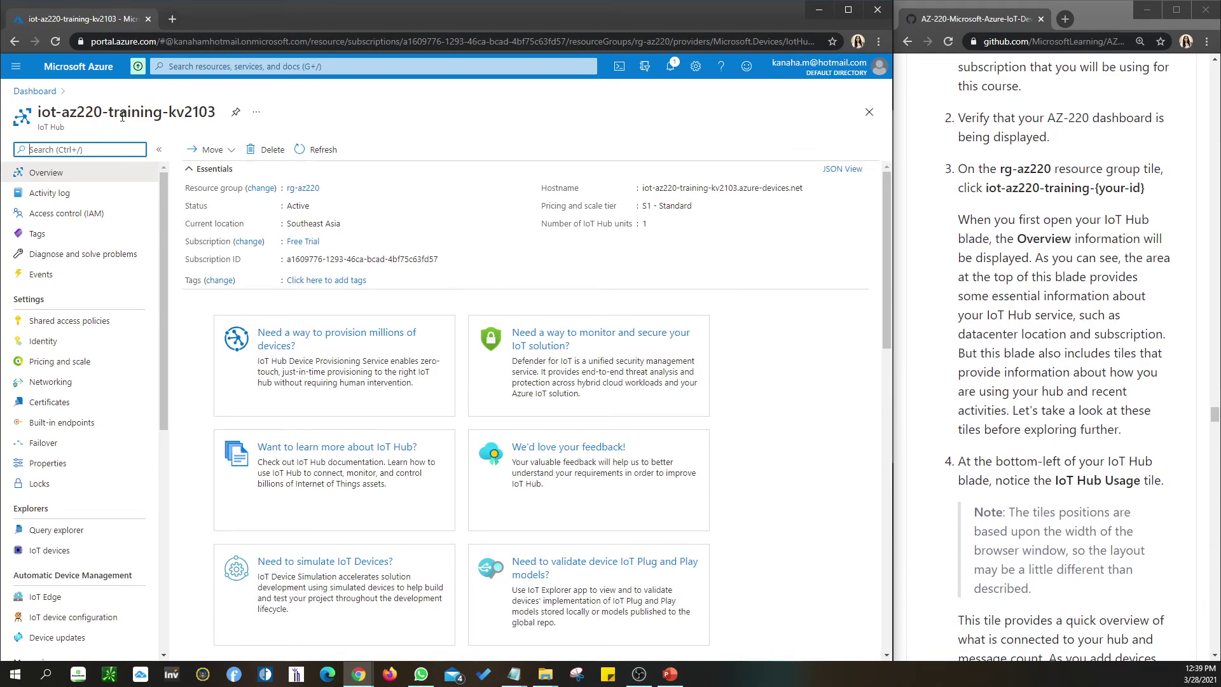
scroll(1110, 274, down, 3)
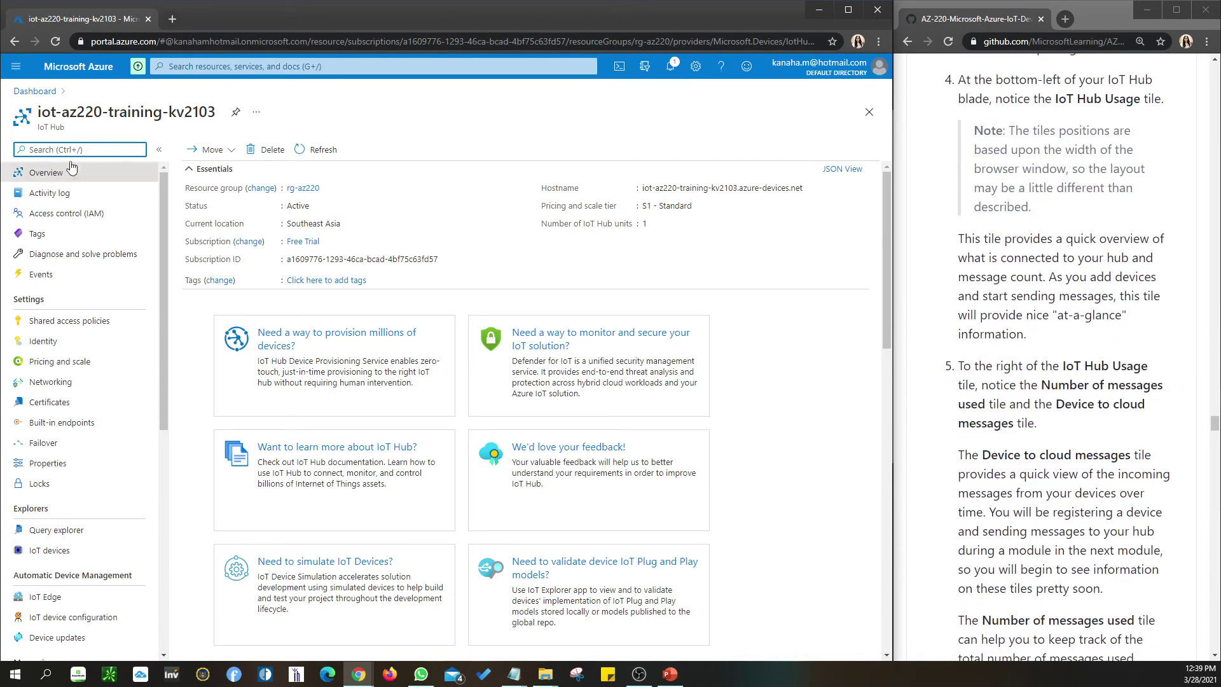
click(35, 90)
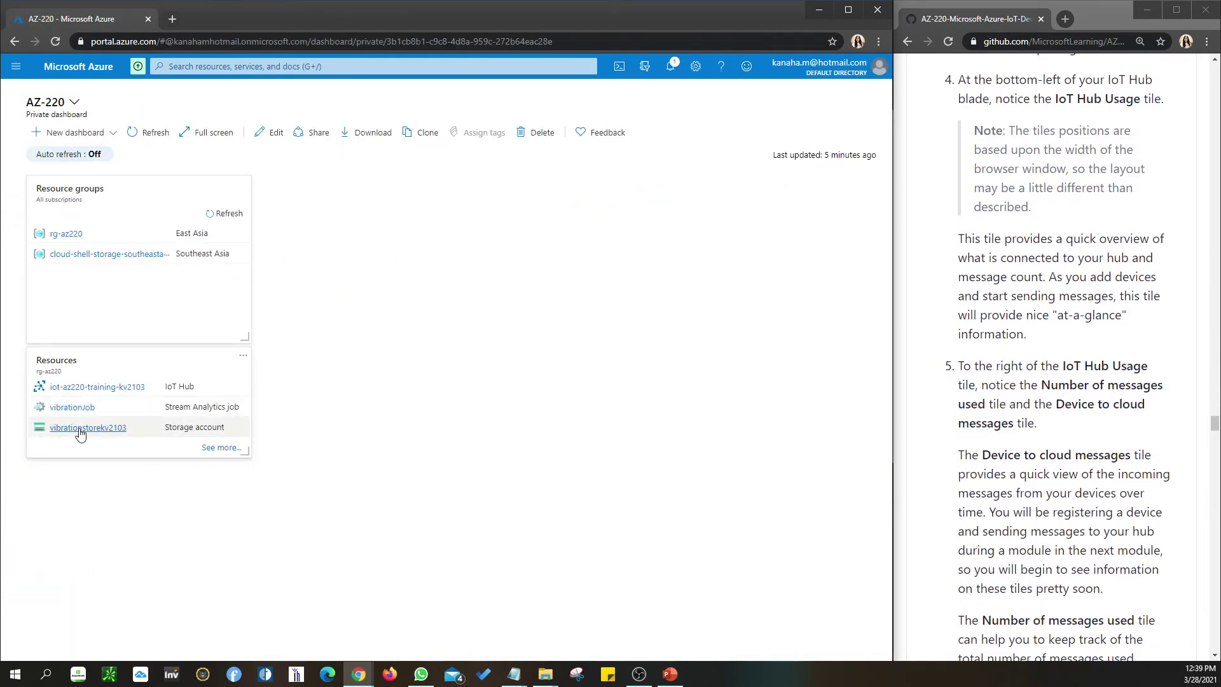
click(102, 388)
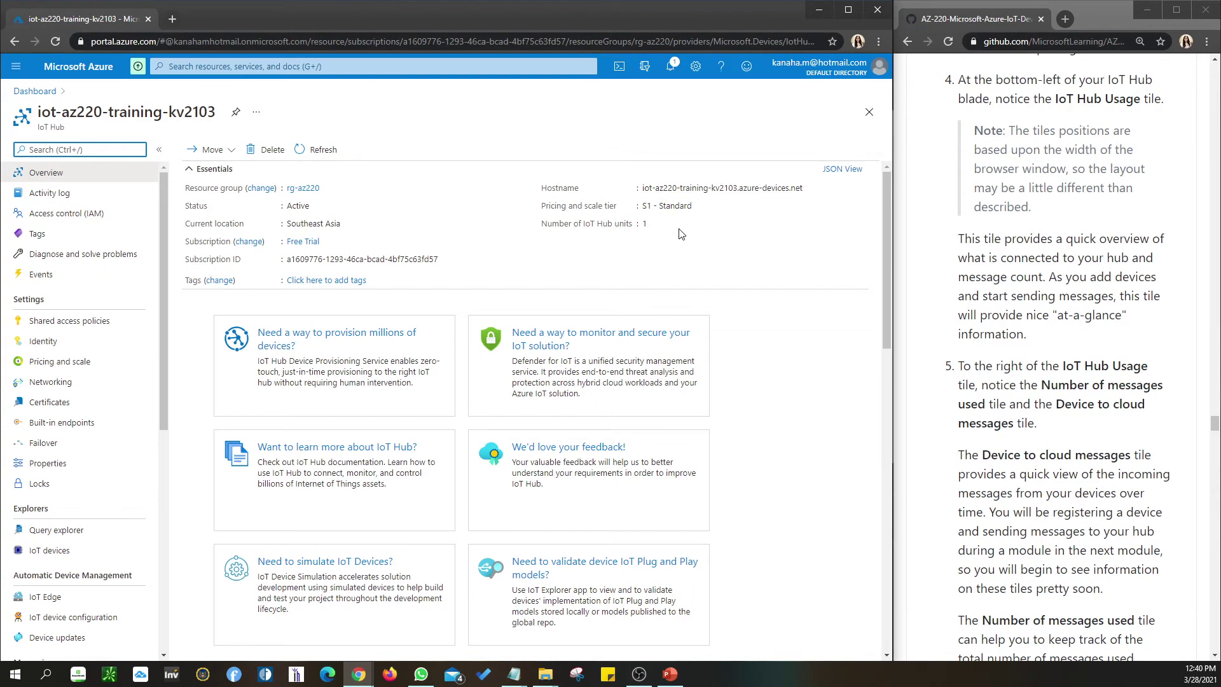
Examine the usage, message and device tiles on the hub's overview, and read the lab's Task 2 on hub features.
scroll(680, 399, down, 5)
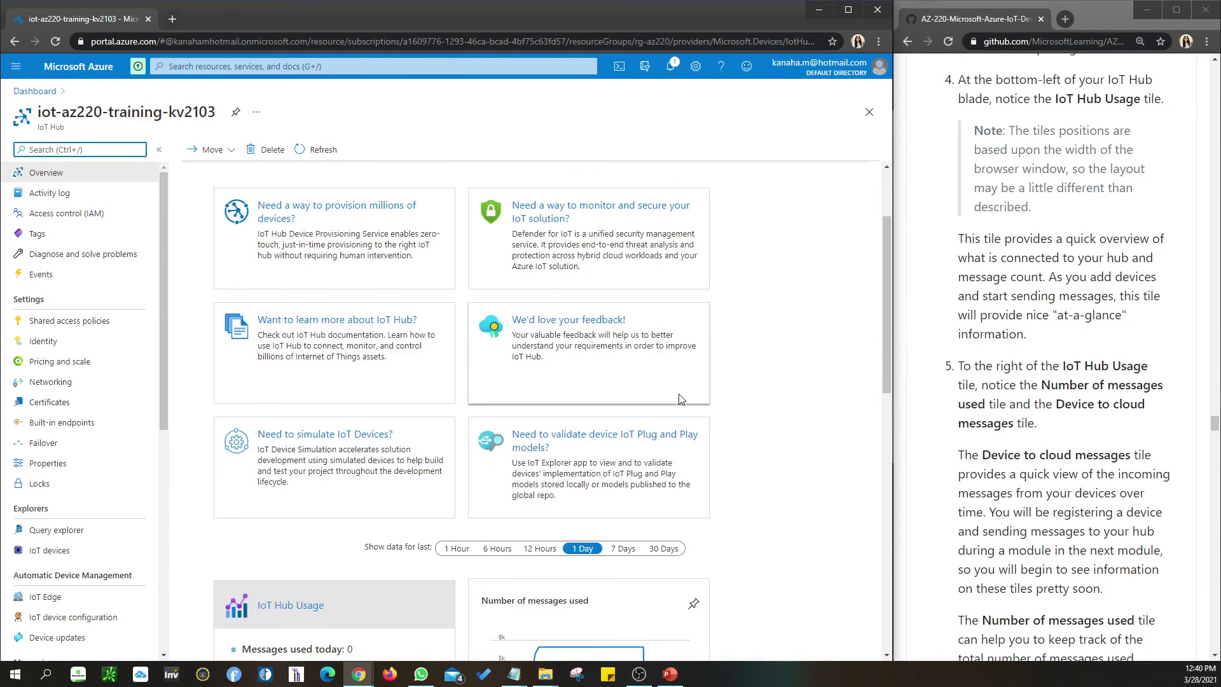
scroll(680, 398, down, 1)
drag(887, 327, 889, 439)
scroll(1163, 473, down, 6)
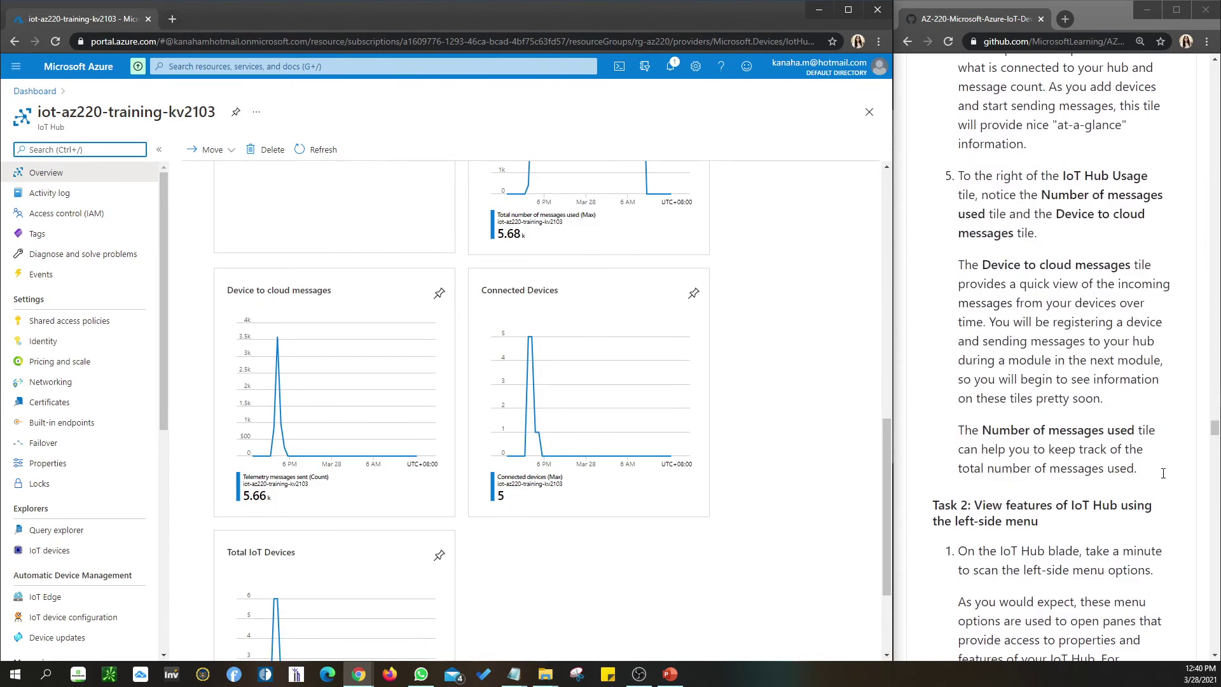
scroll(1163, 473, down, 1)
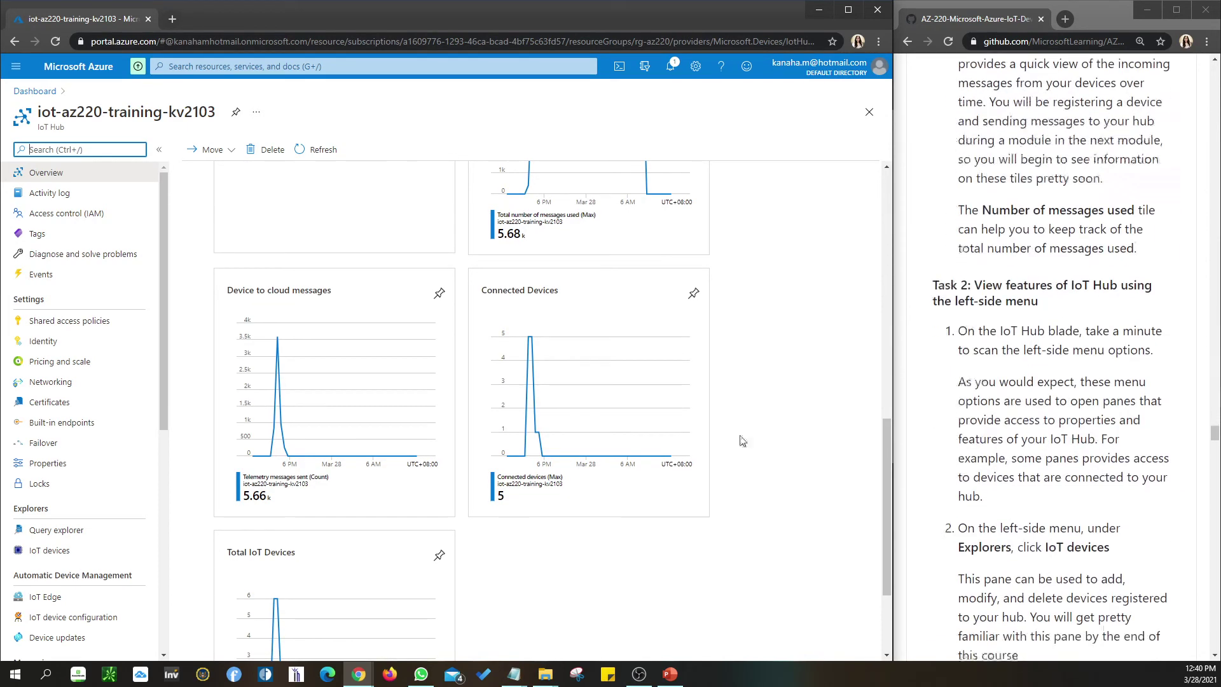
scroll(801, 439, down, 3)
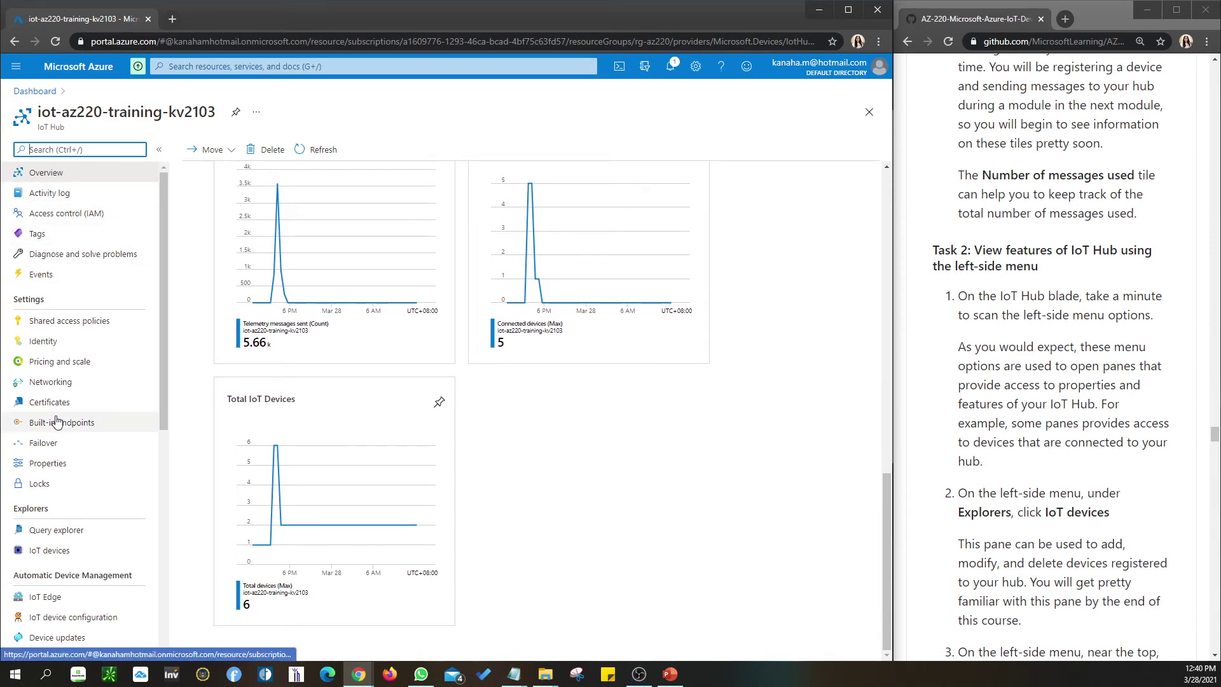
Open the hub's IoT devices list and read the lab's explanations of IoT devices, Activity log and Built-in endpoints.
click(63, 554)
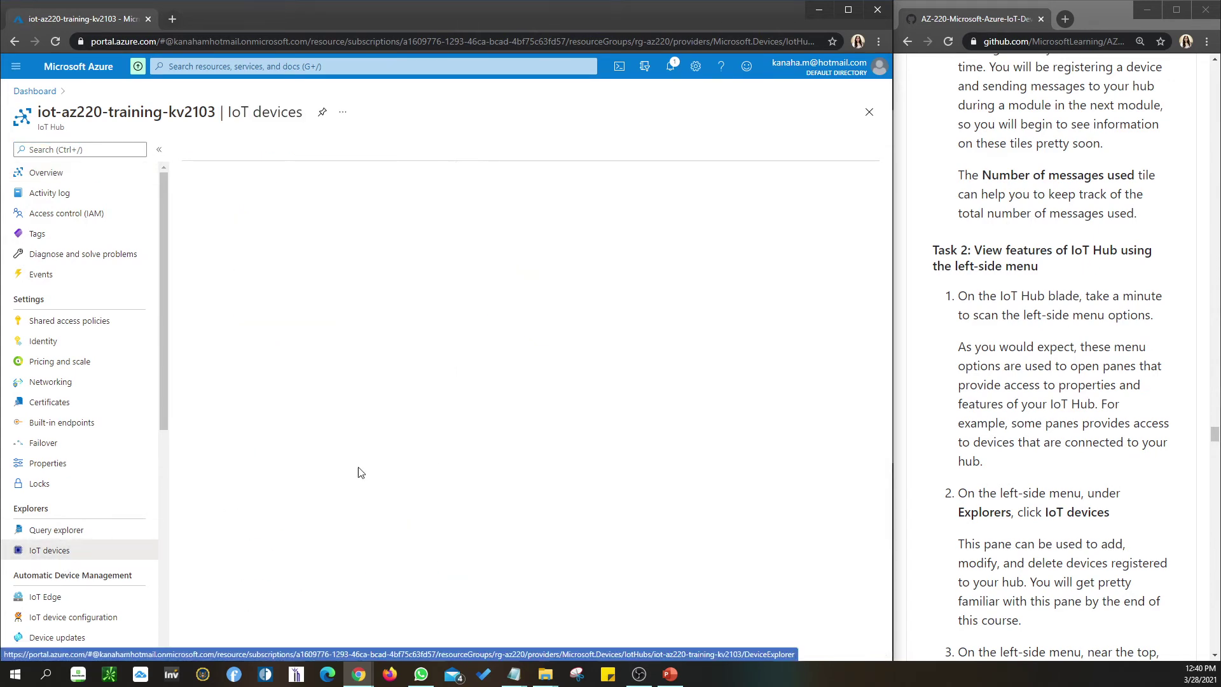
scroll(1069, 491, down, 1)
scroll(1069, 491, down, 6)
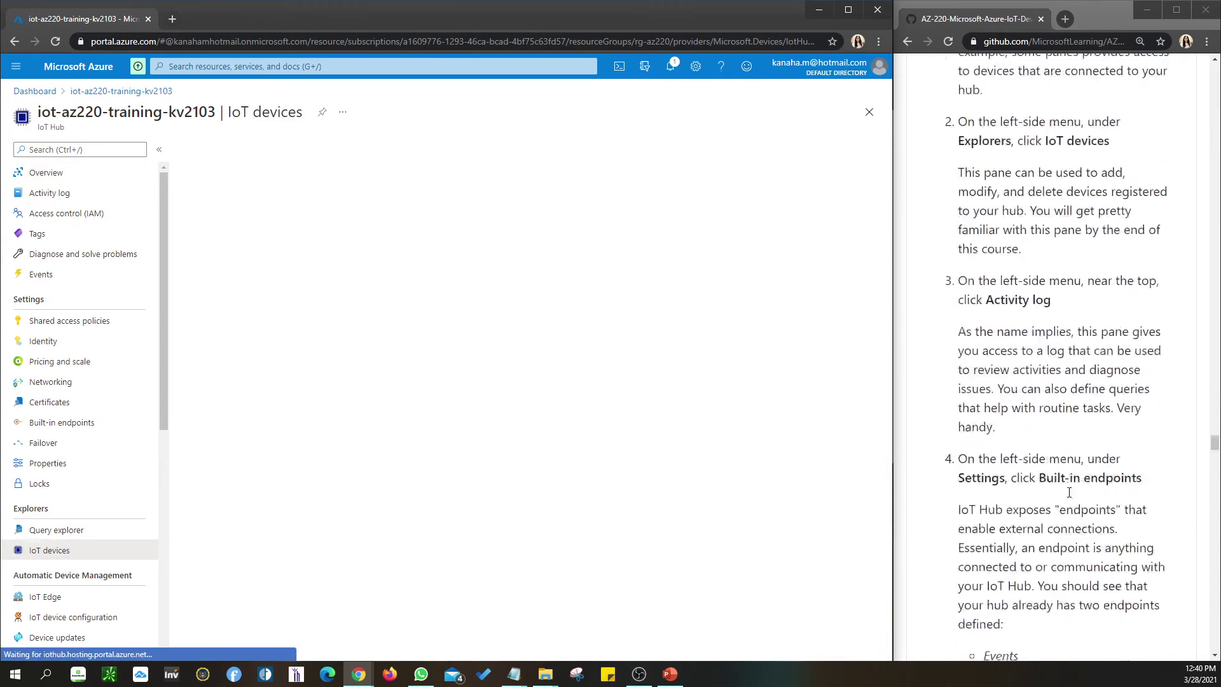
scroll(1070, 495, down, 1)
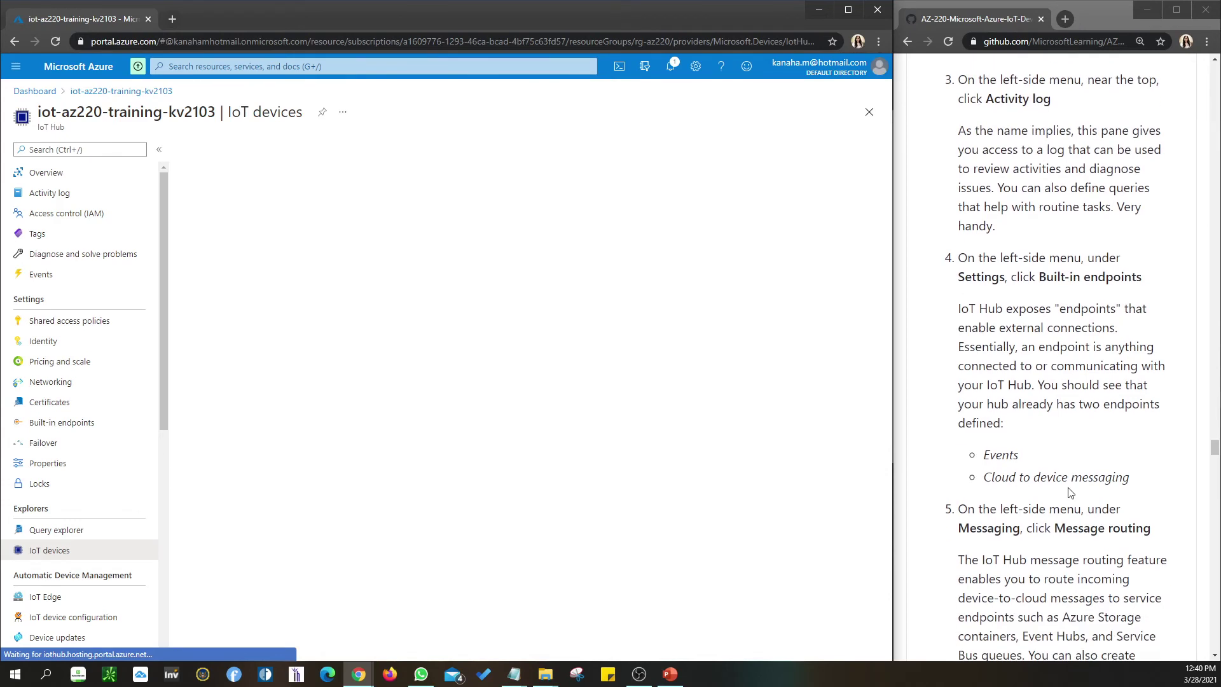
scroll(1068, 491, up, 3)
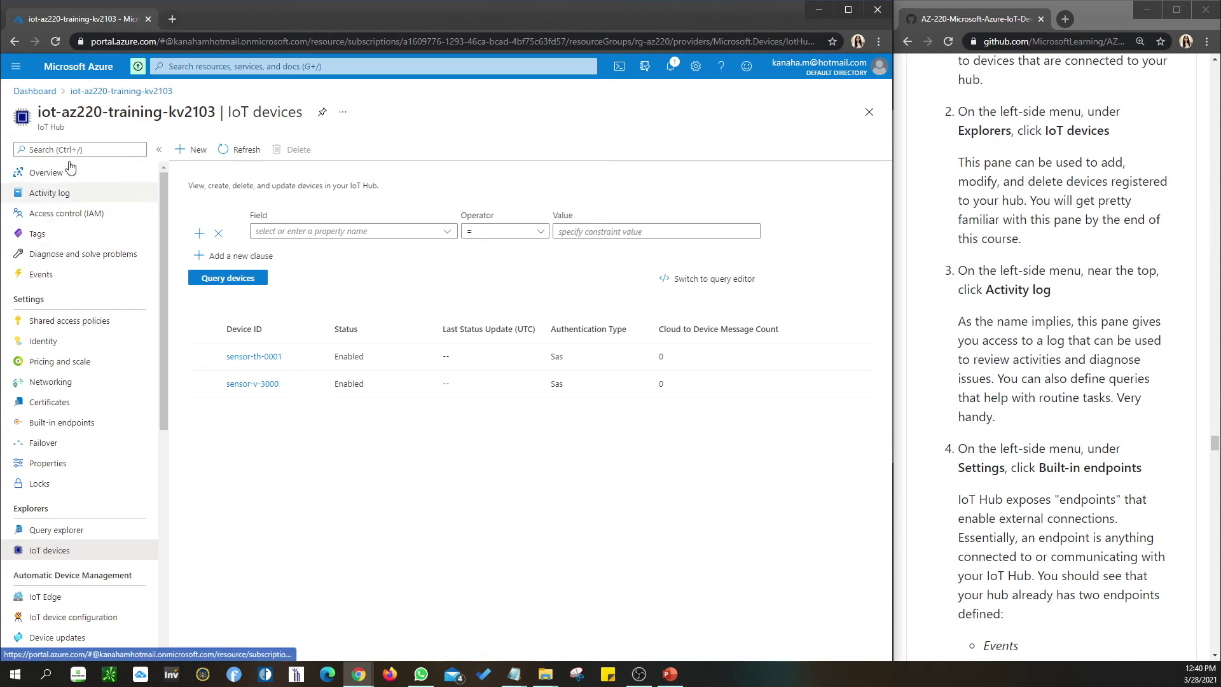
View the hub's Activity log and Built-in endpoints, following lab steps 3 and 4.
click(67, 192)
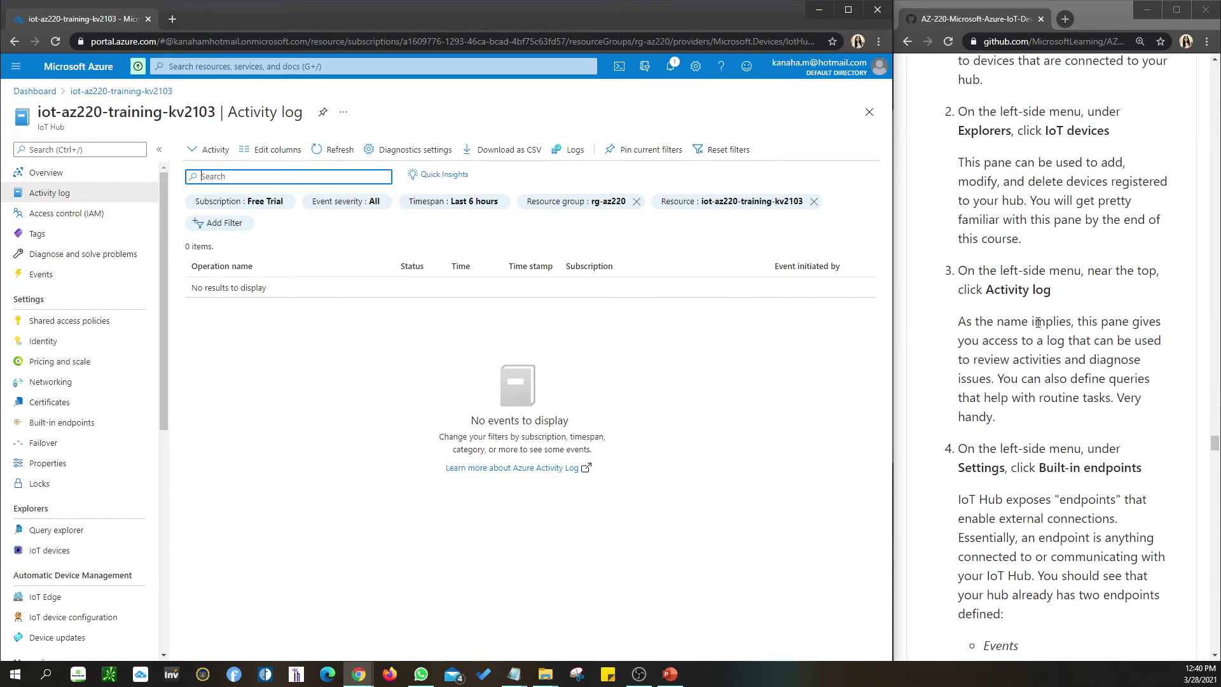
scroll(1038, 322, down, 2)
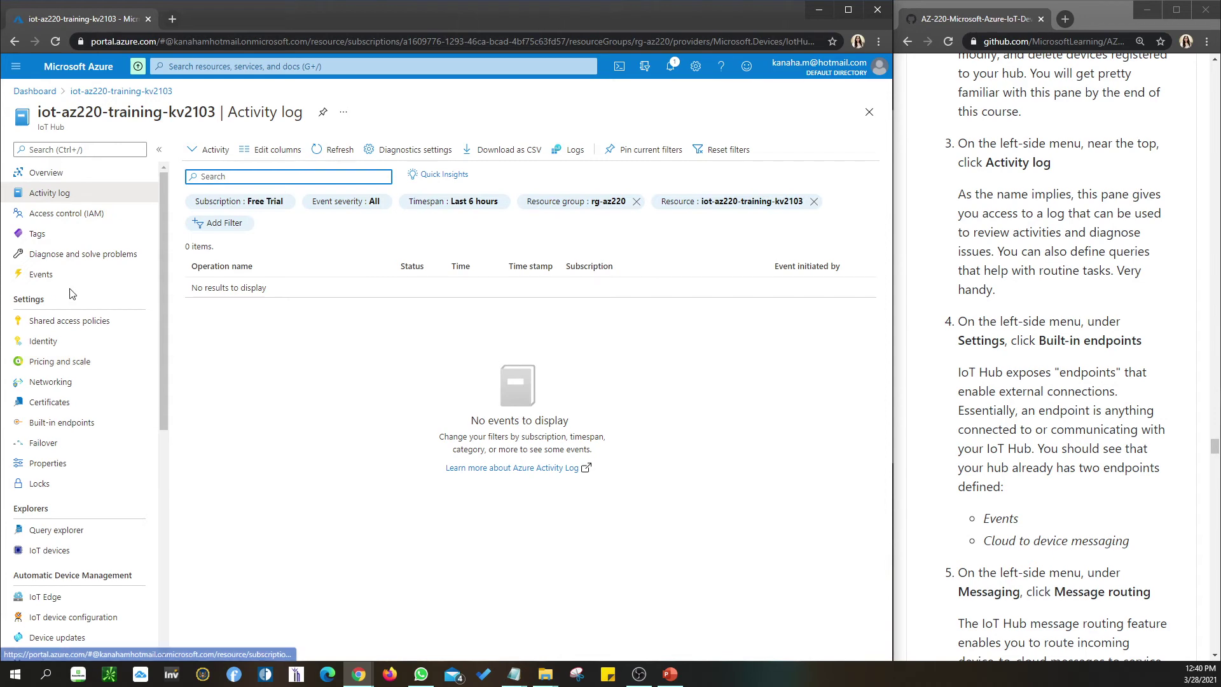
scroll(76, 302, down, 1)
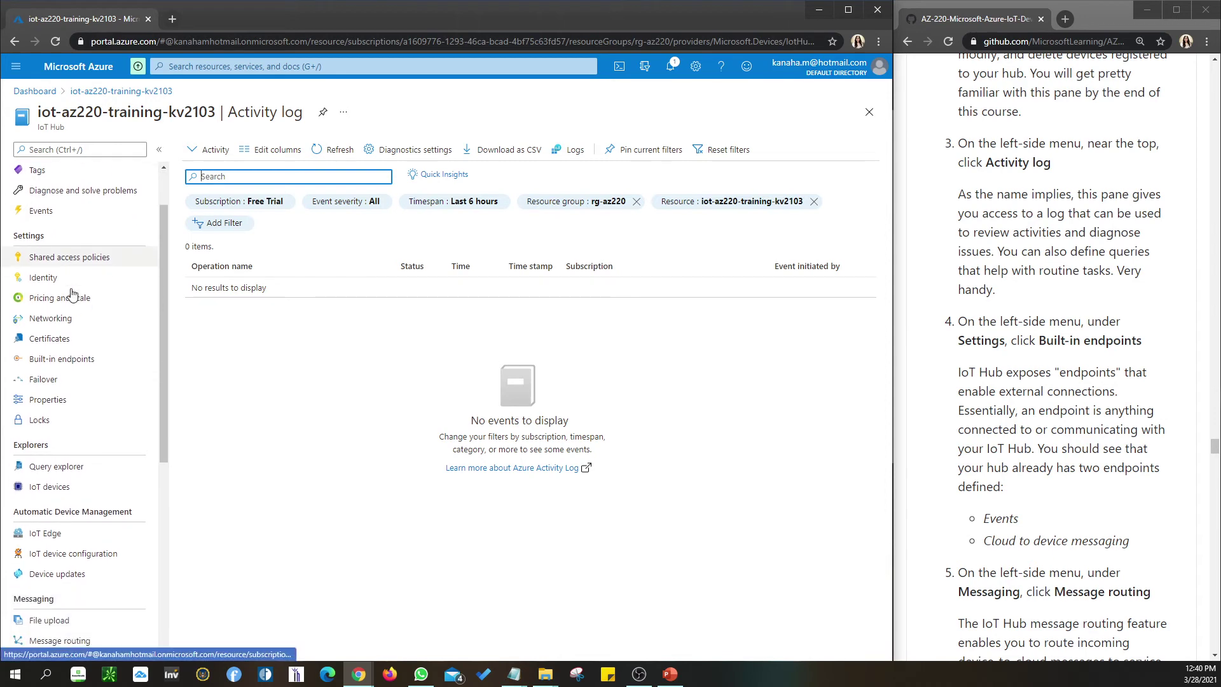
click(64, 358)
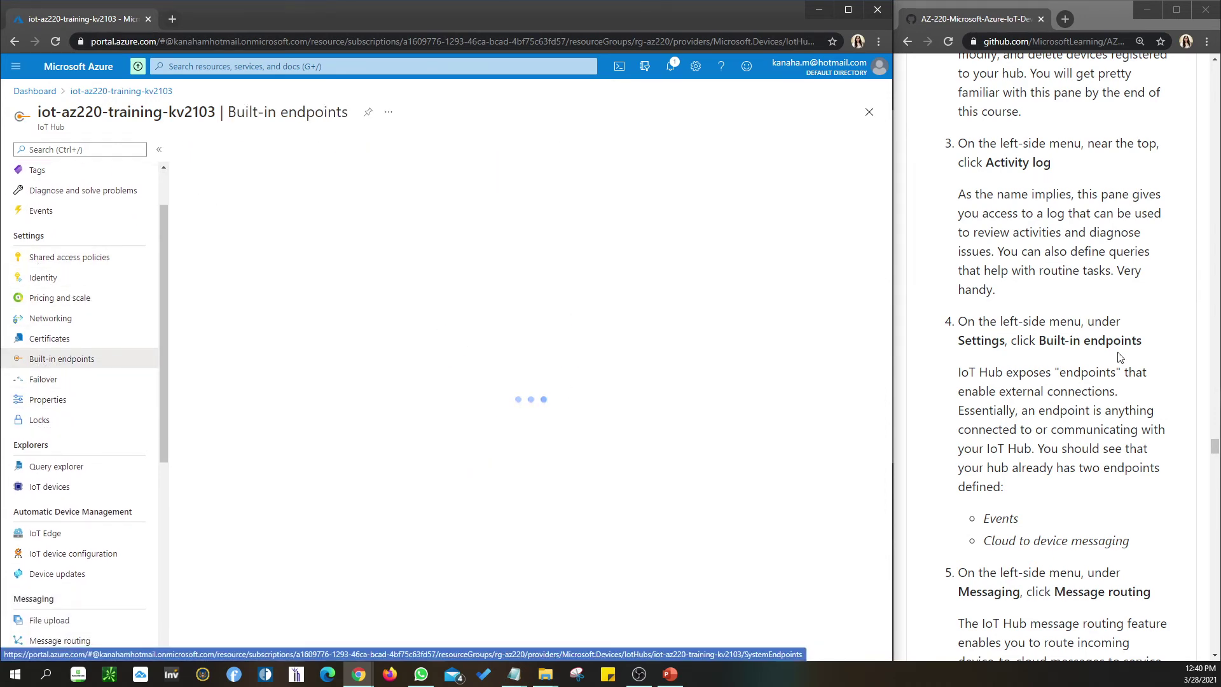
scroll(1068, 395, down, 3)
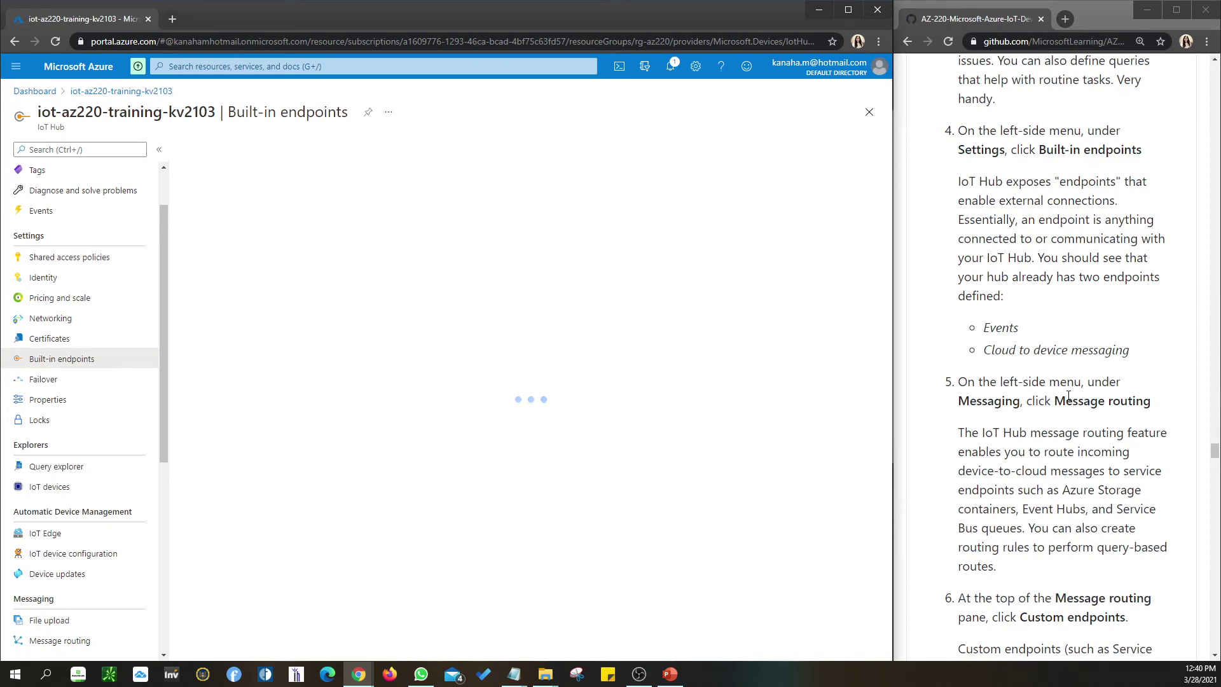
Open the hub's Message routing page and read on in the lab to Exercise 4 on the Device Provisioning Service.
scroll(40, 438, down, 3)
scroll(40, 438, down, 1)
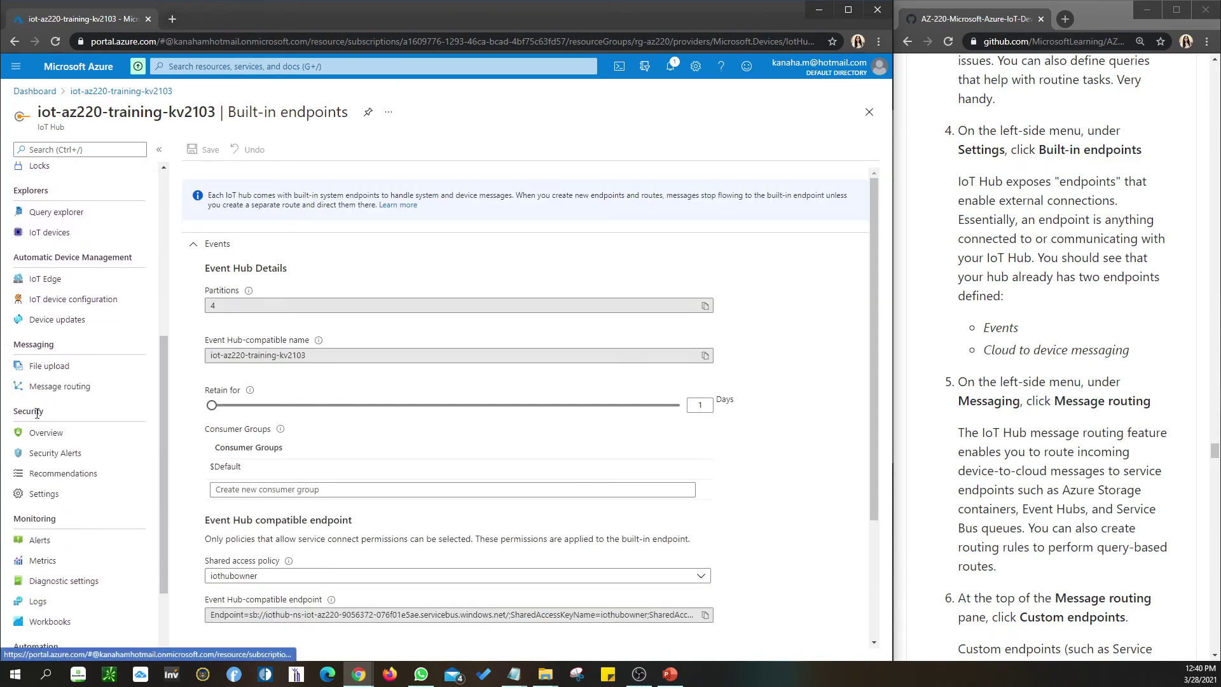
click(69, 388)
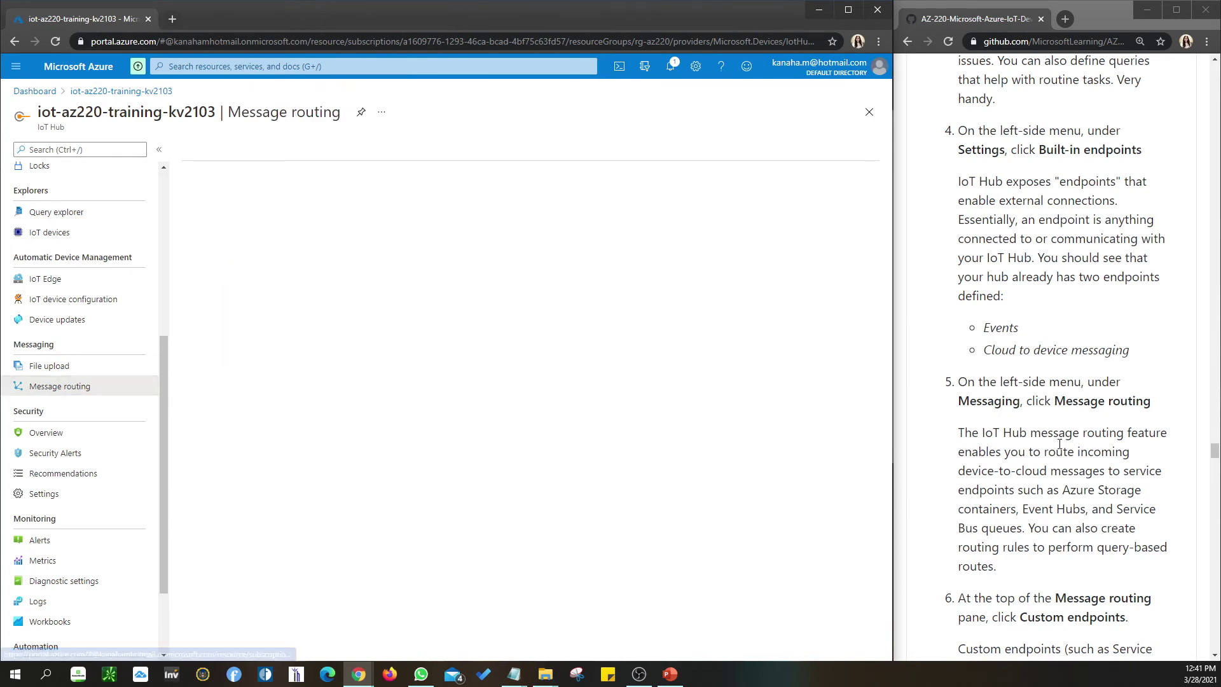
scroll(1059, 443, down, 7)
scroll(1059, 443, down, 4)
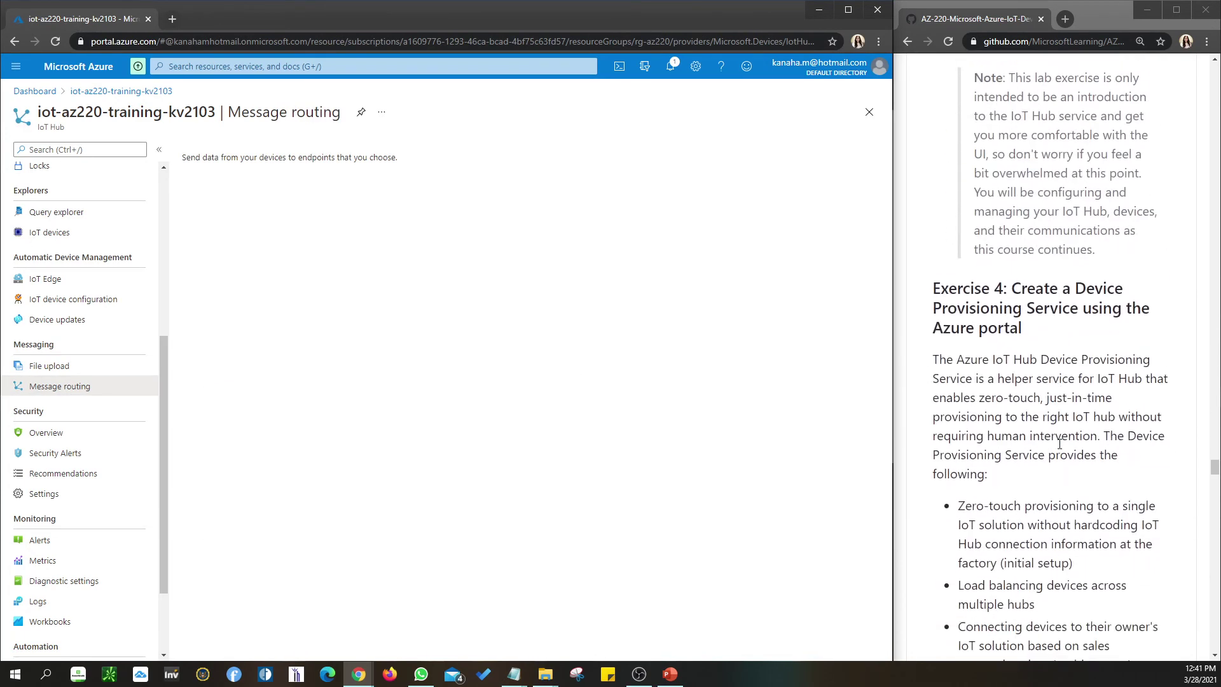
Return to the AZ-220 dashboard, enlarge the Resources tile to four grid rows tall, and save the dashboard.
click(35, 91)
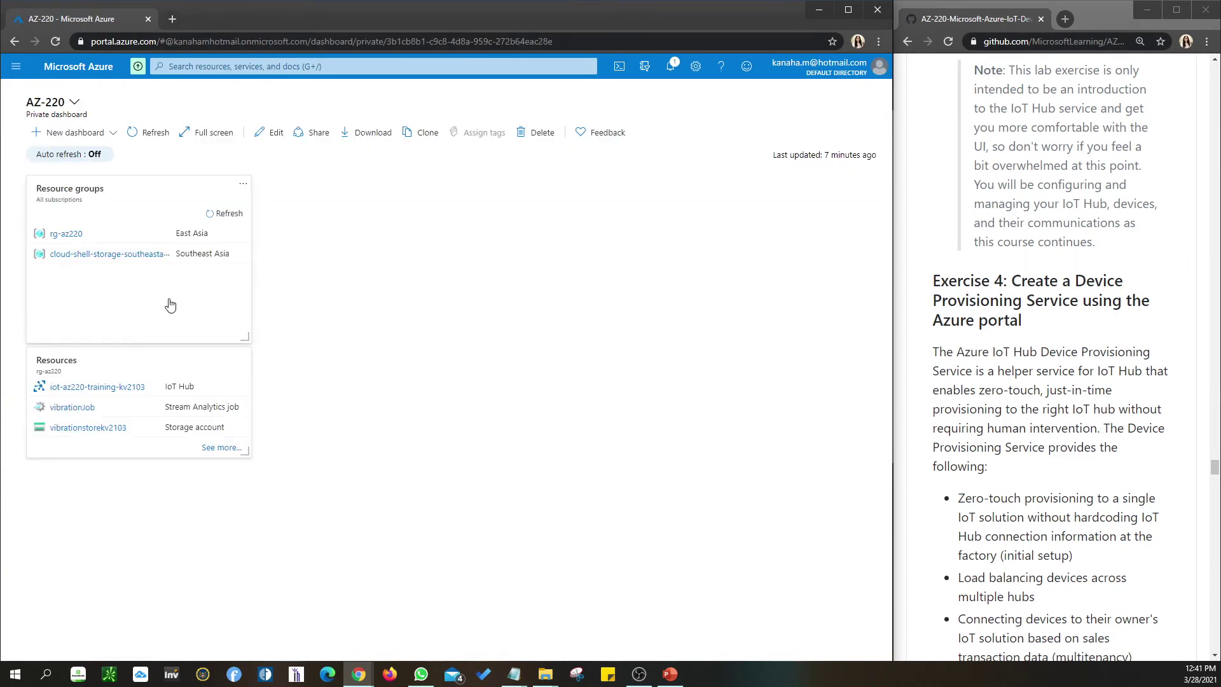
scroll(1061, 411, down, 5)
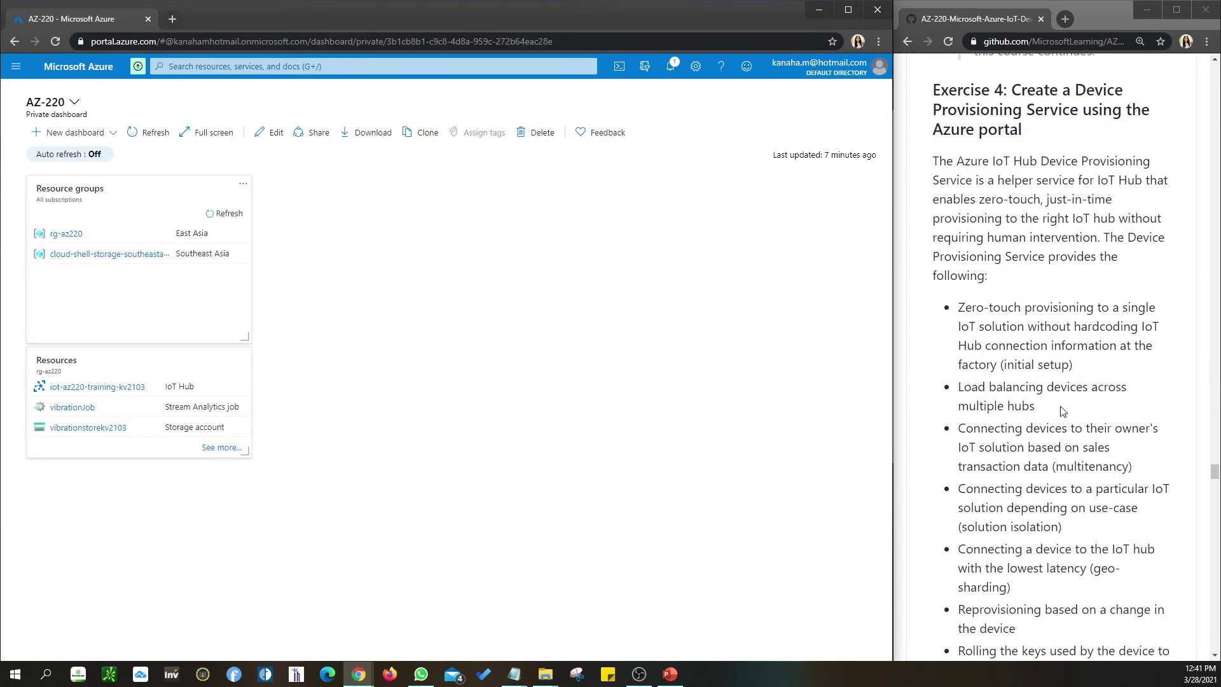
scroll(1061, 411, down, 9)
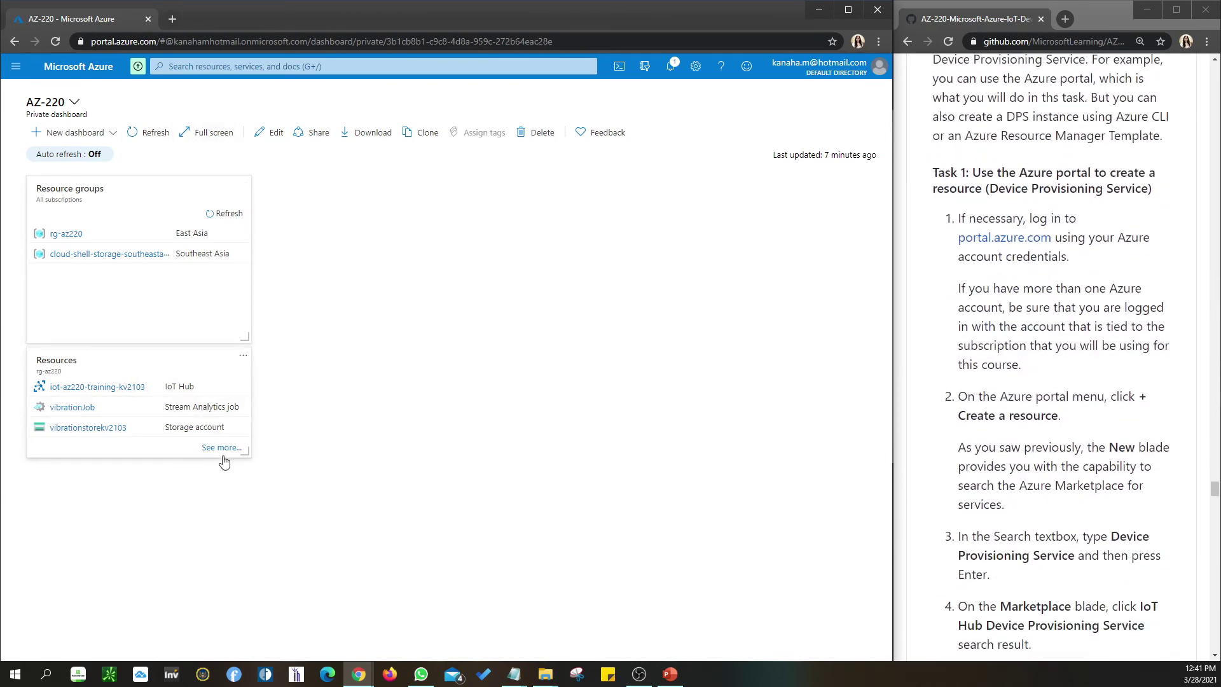
drag(247, 452, 211, 516)
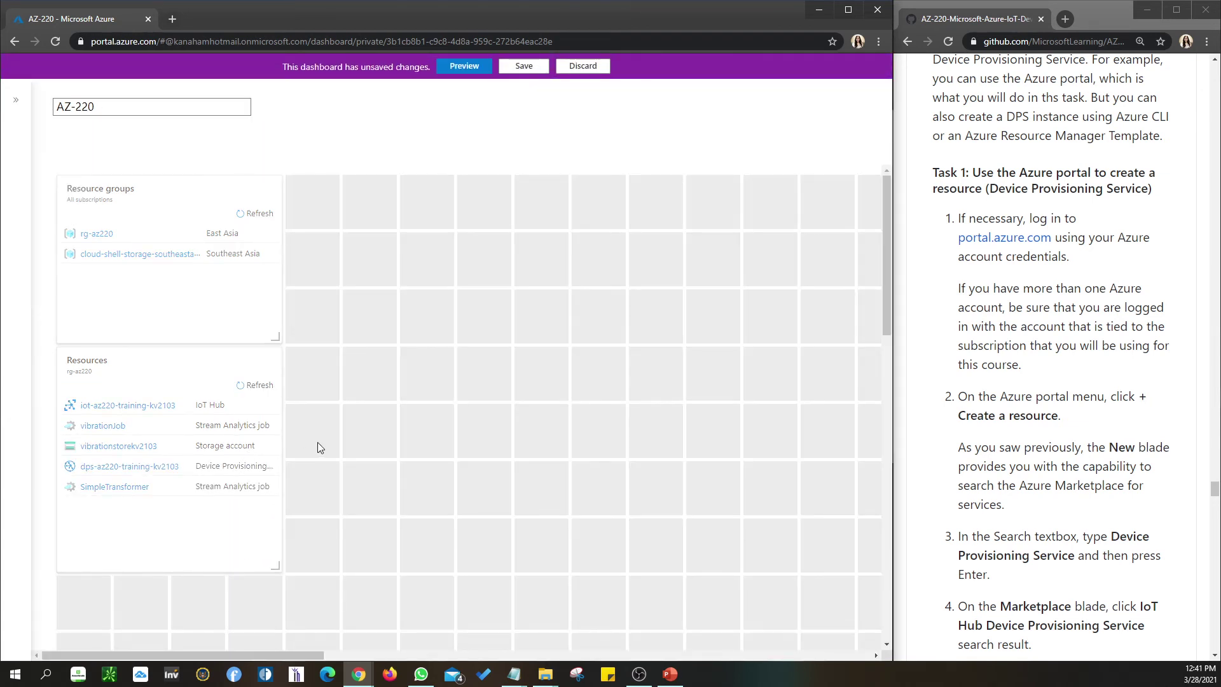
click(504, 68)
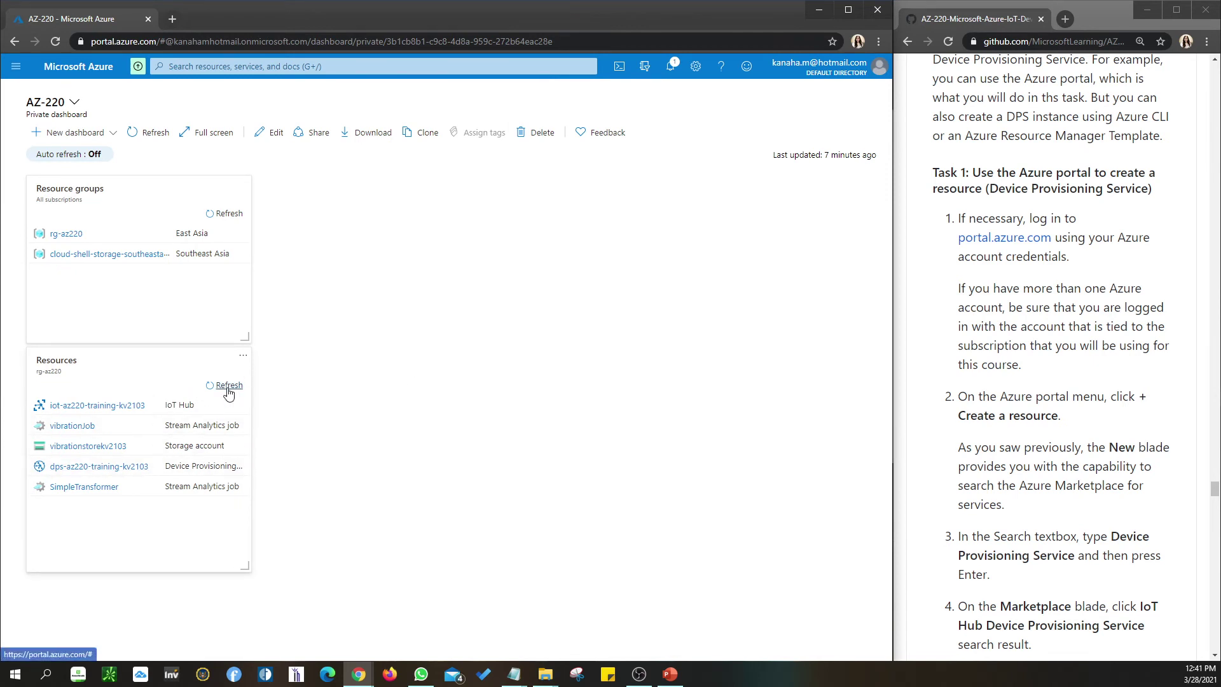
Search the portal for "device", open Device Provisioning Services, and start adding a new IoT Hub Device Provisioning Service.
click(206, 69)
text(device)
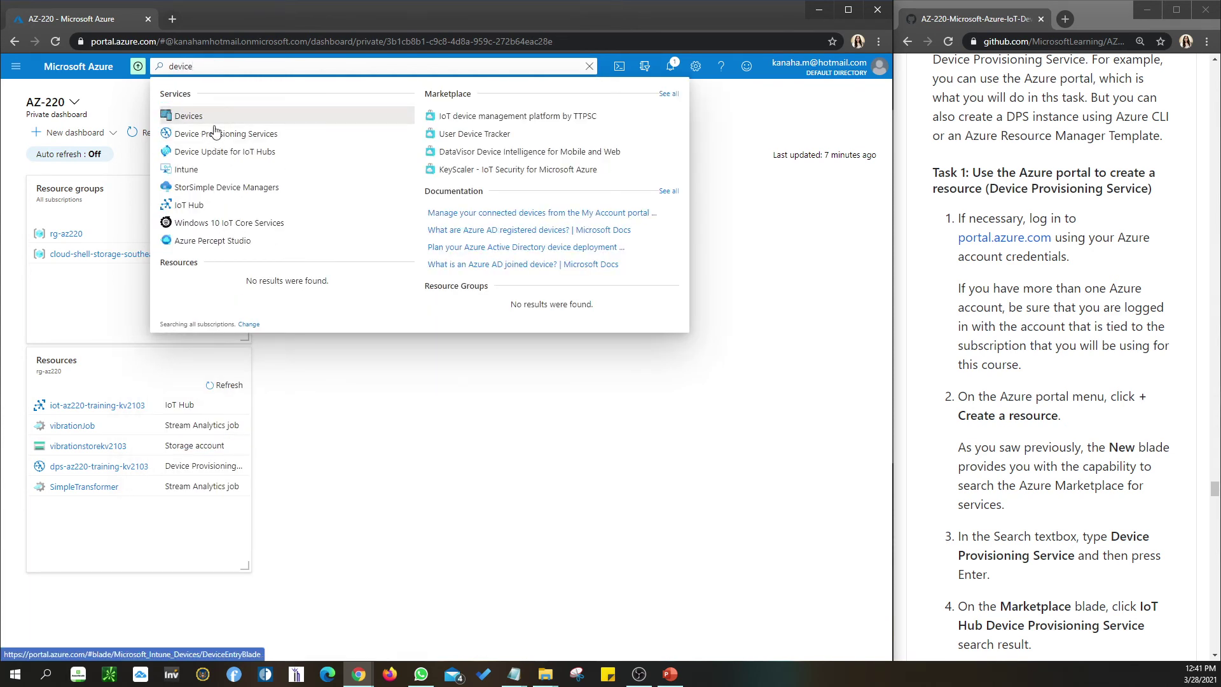
click(219, 143)
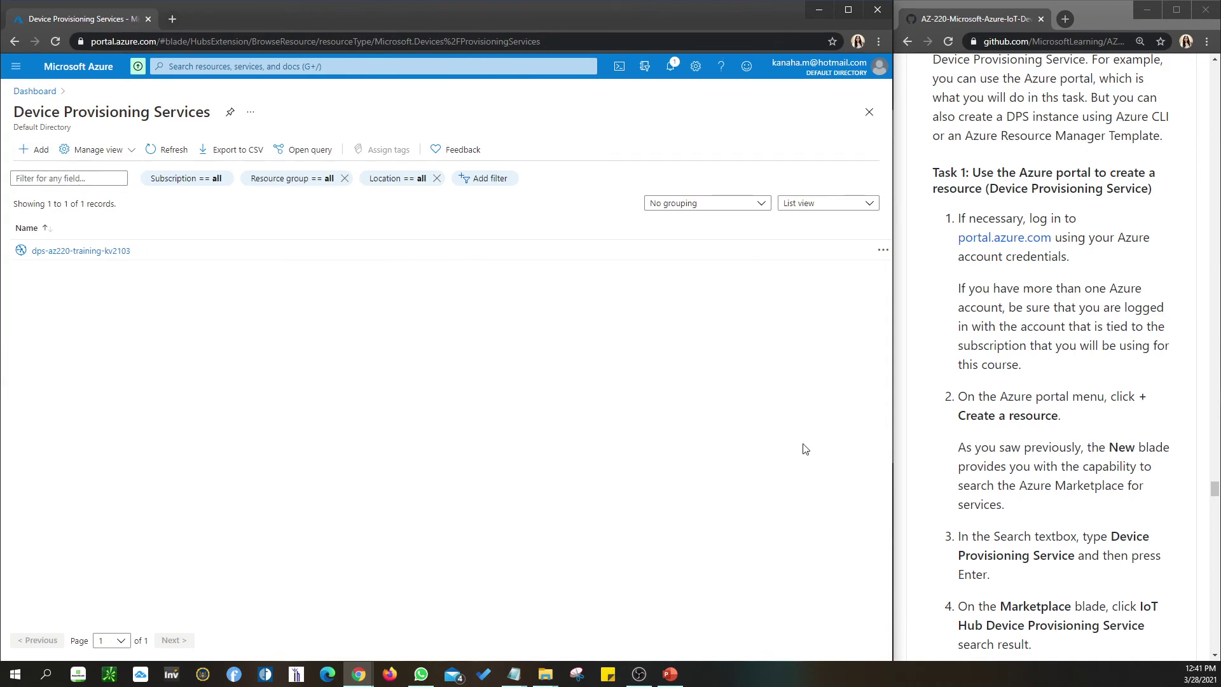
click(35, 149)
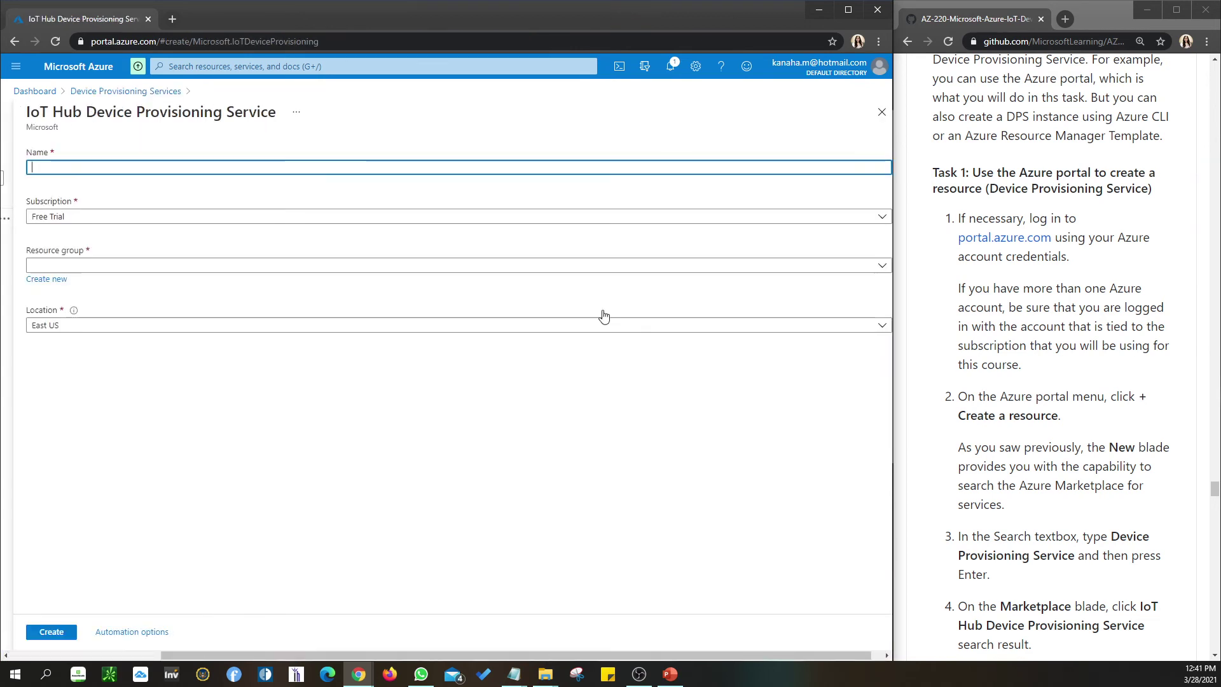
Copy the Device Provisioning Service name dps-az220-training-kv2103 from the IoT_Reference note and paste it as the new service's name.
scroll(1059, 477, down, 2)
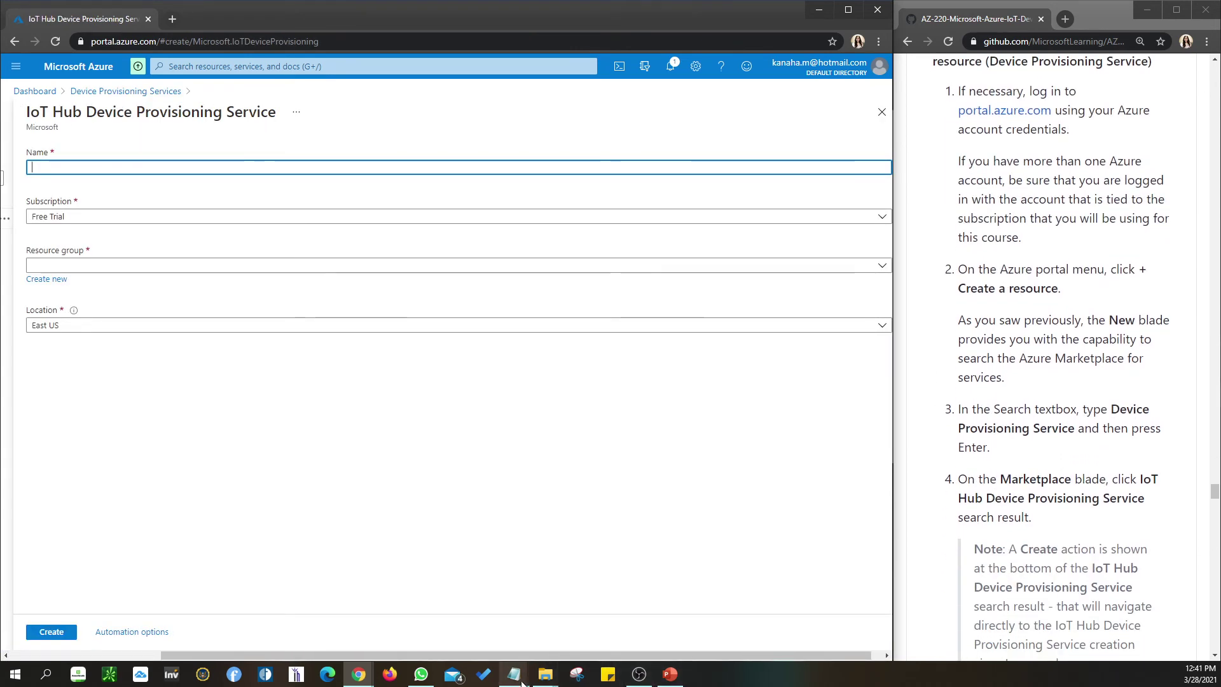
mouse_move(514, 674)
click(446, 579)
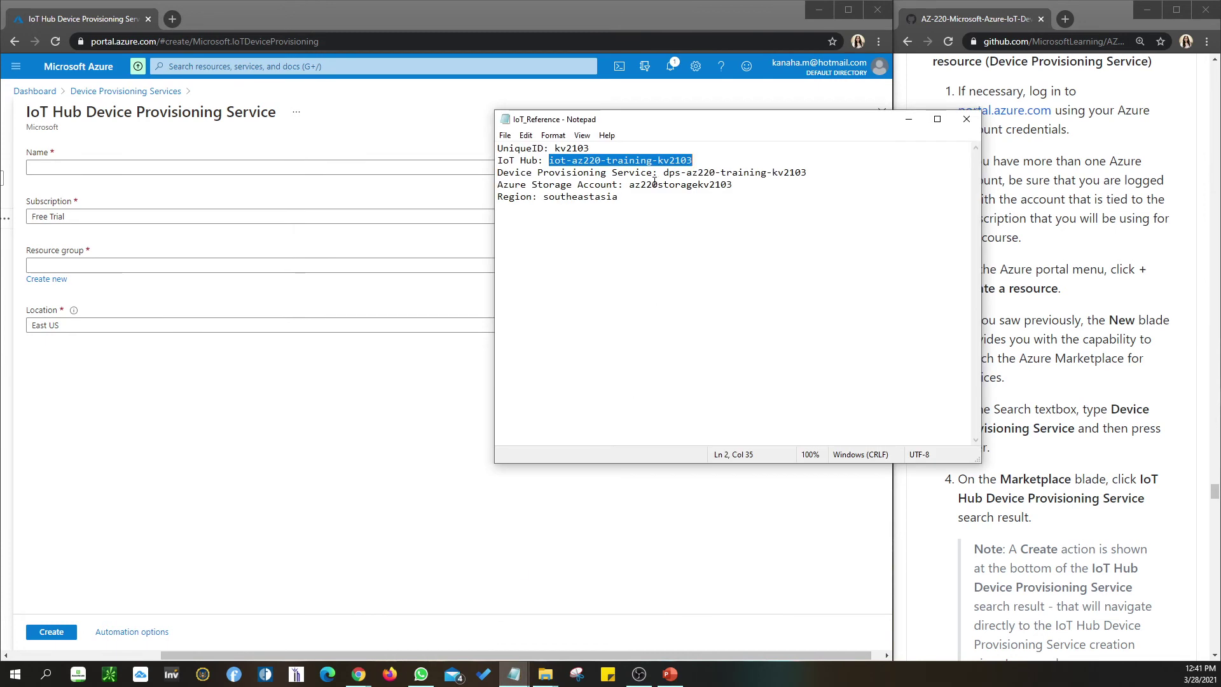
drag(664, 172, 807, 172)
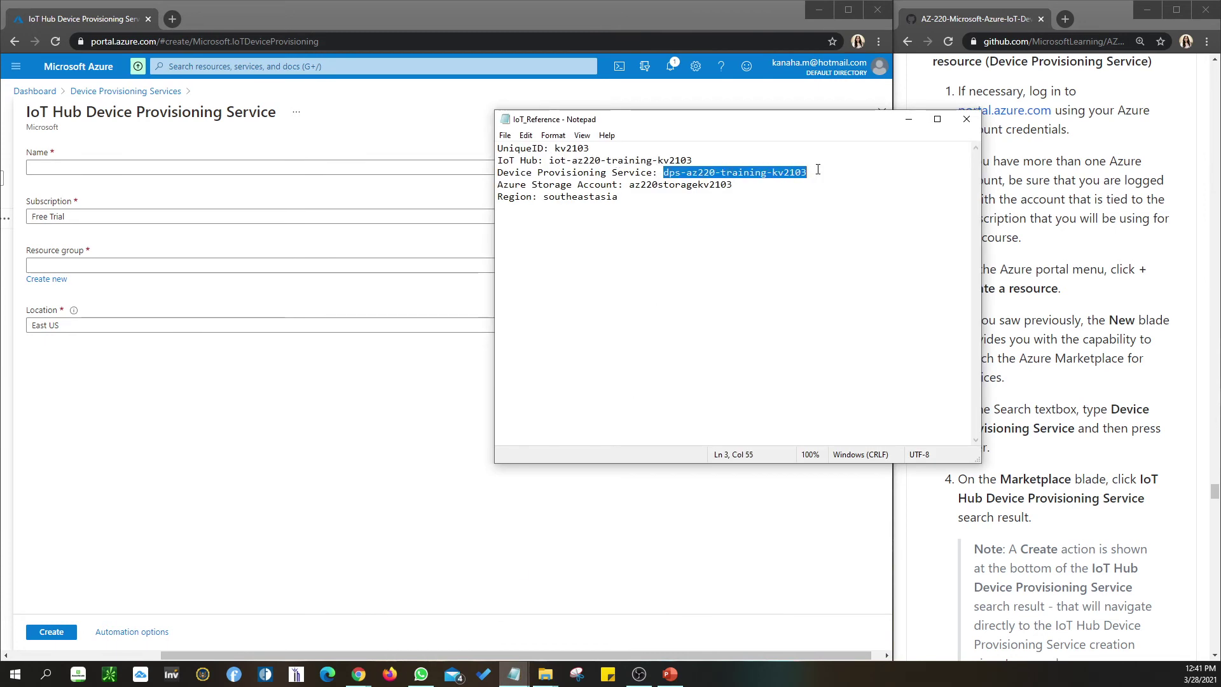
click(909, 121)
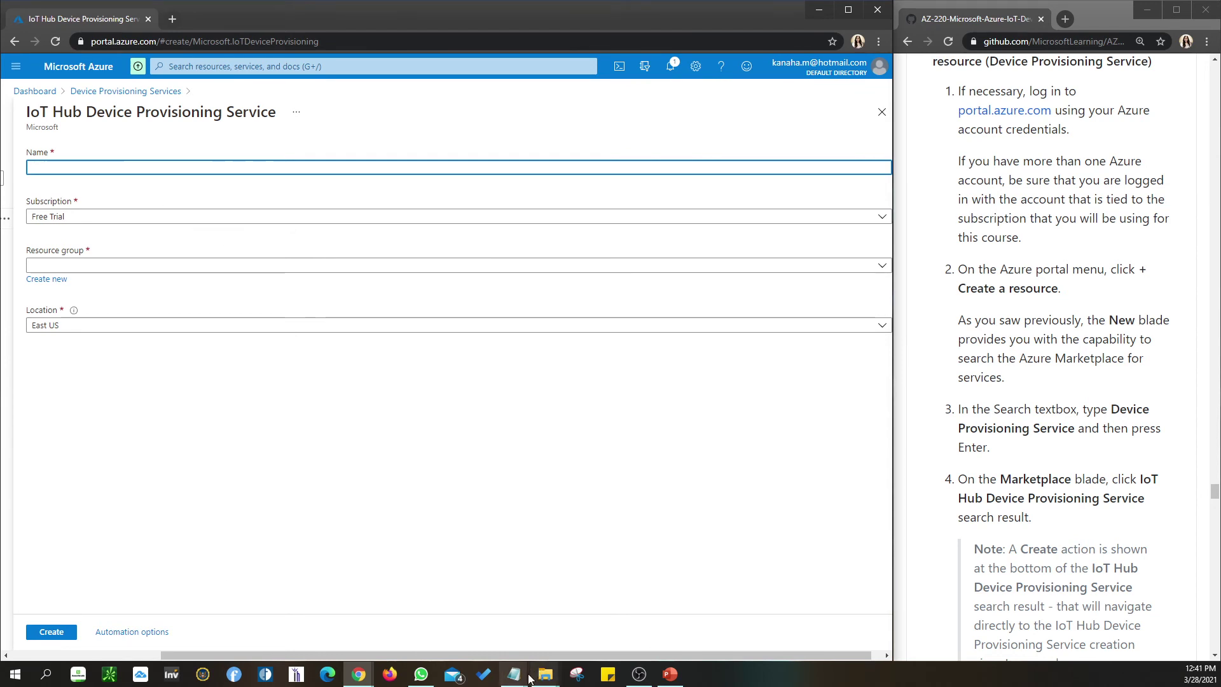
mouse_move(521, 675)
click(439, 604)
right_click(747, 172)
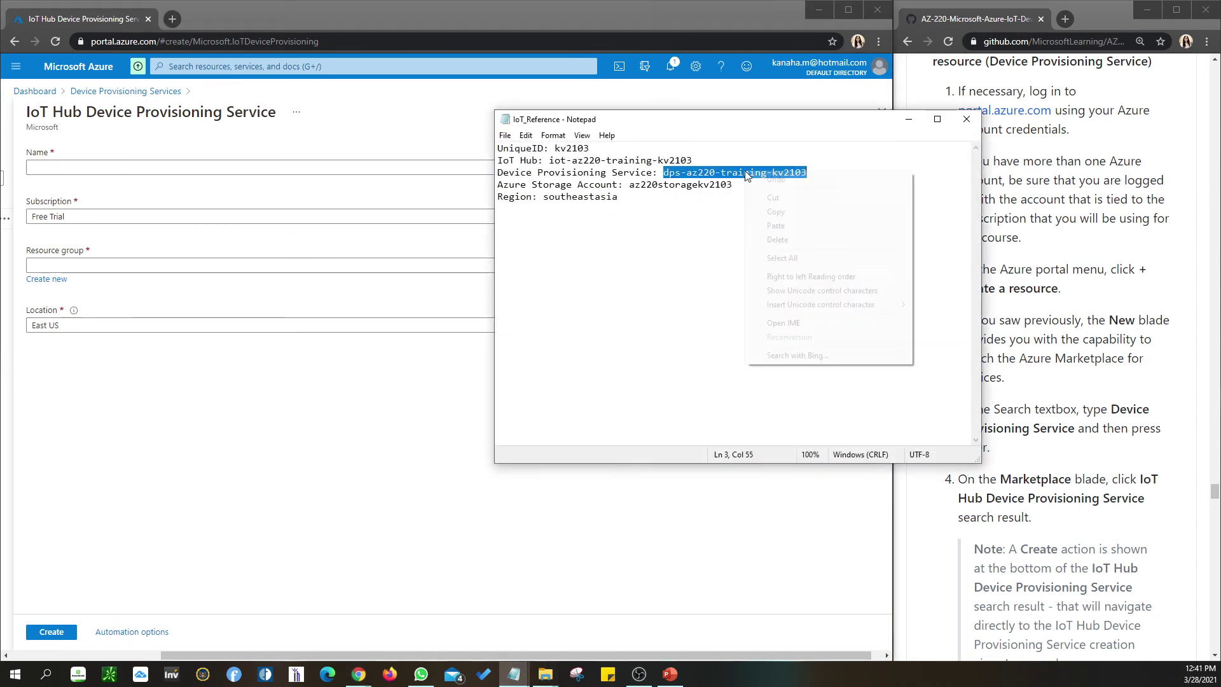
click(775, 211)
click(299, 168)
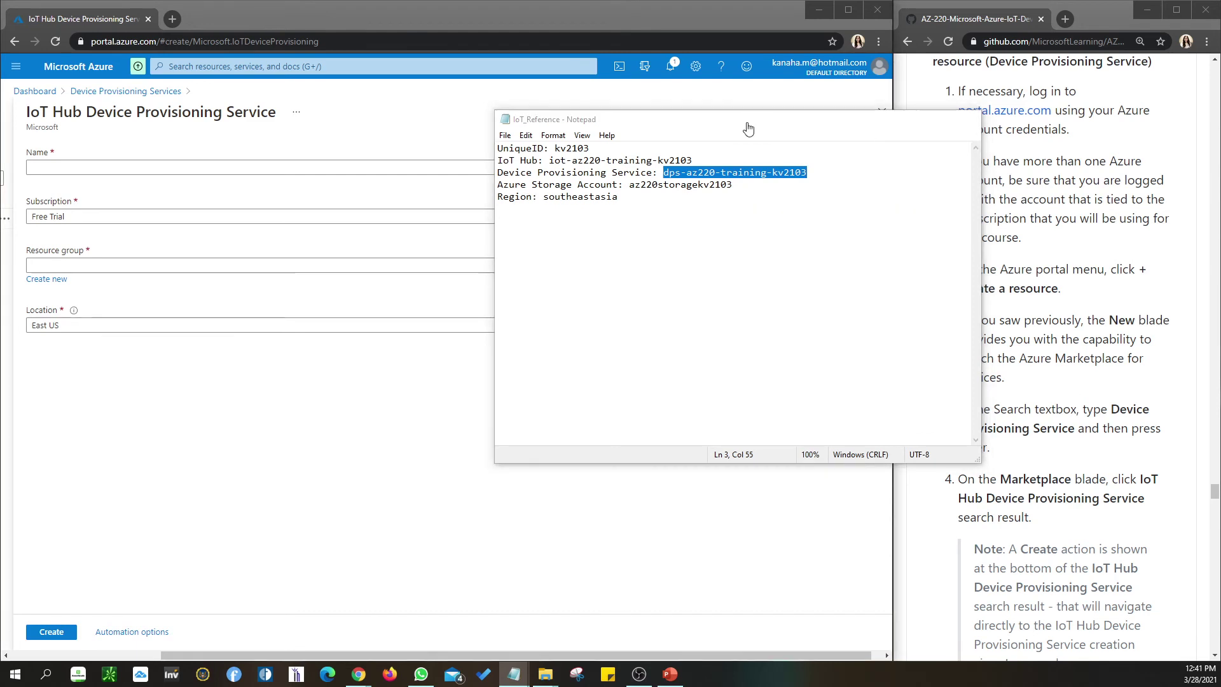
key(ctrl+v)
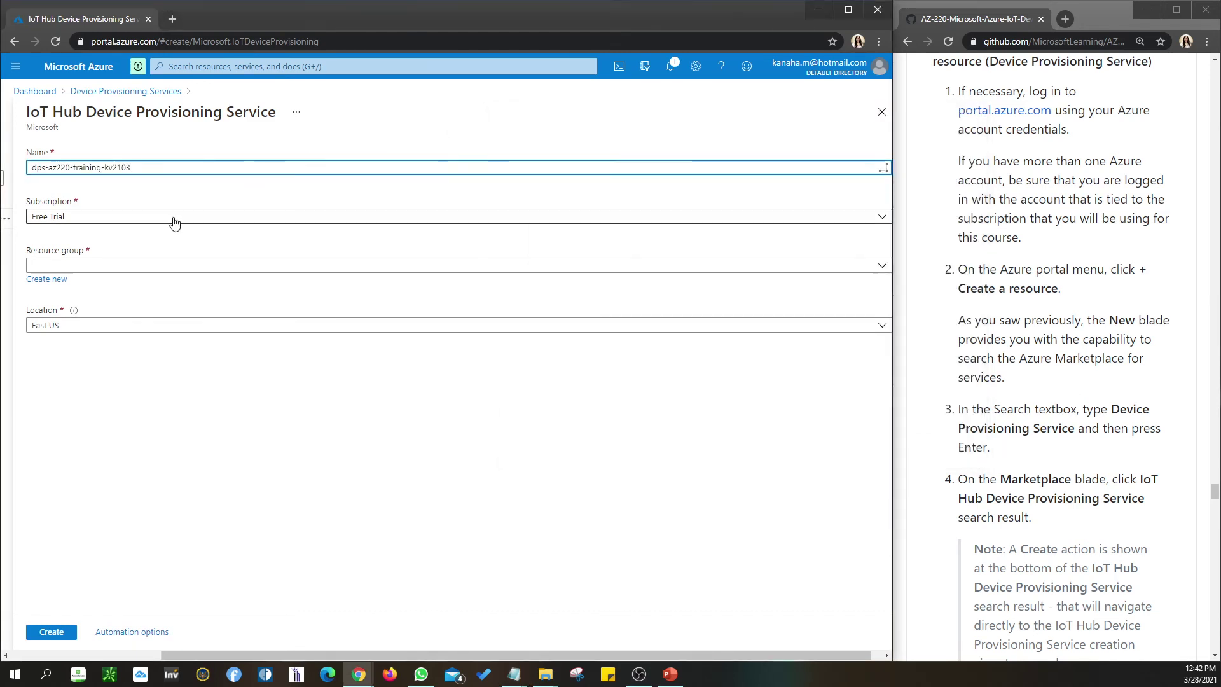
Select the rg-az220 resource group and extend the service name to dps-az220-training-kv210301.
click(170, 269)
click(139, 337)
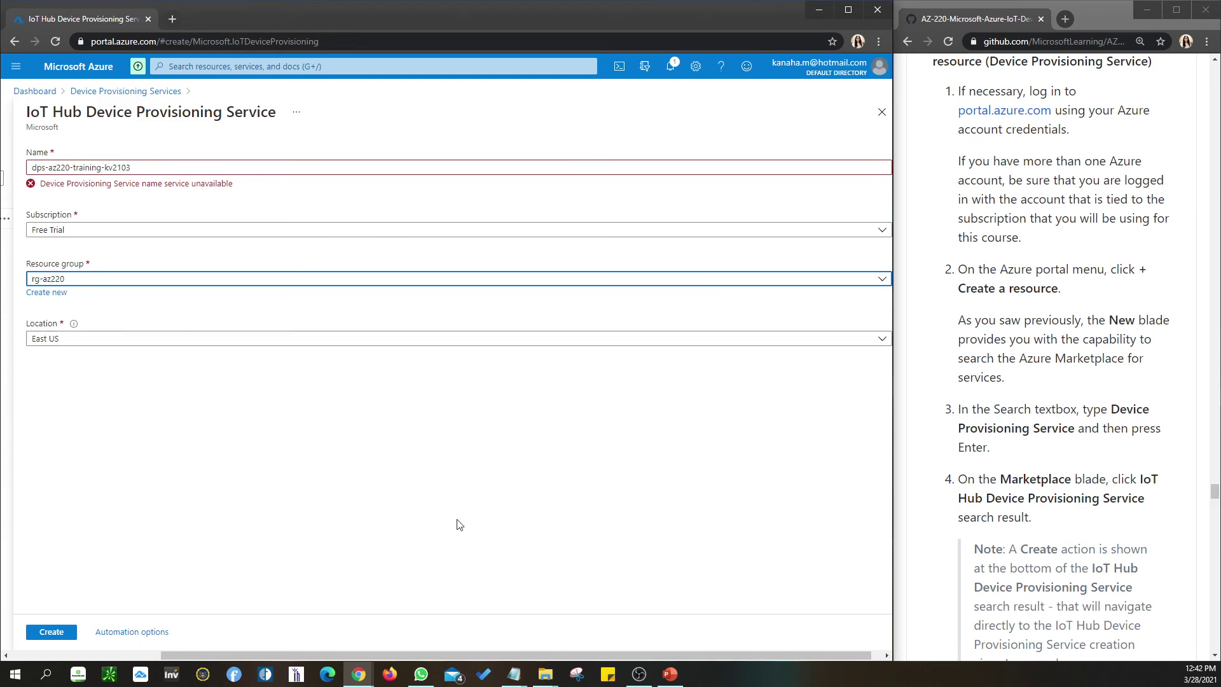
scroll(1058, 450, down, 7)
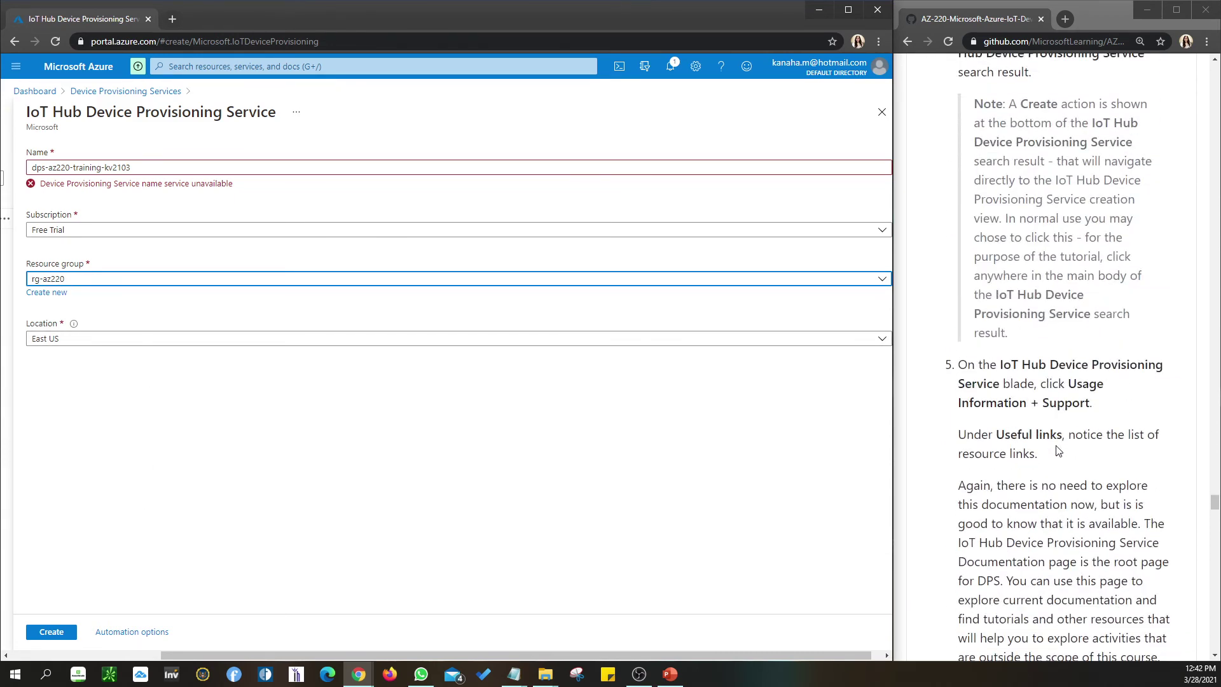
click(174, 167)
text(01)
Follow the lab's Task 2 instructions to step 5 and set the service's location to Southeast Asia.
scroll(1060, 458, down, 1)
scroll(1058, 449, down, 2)
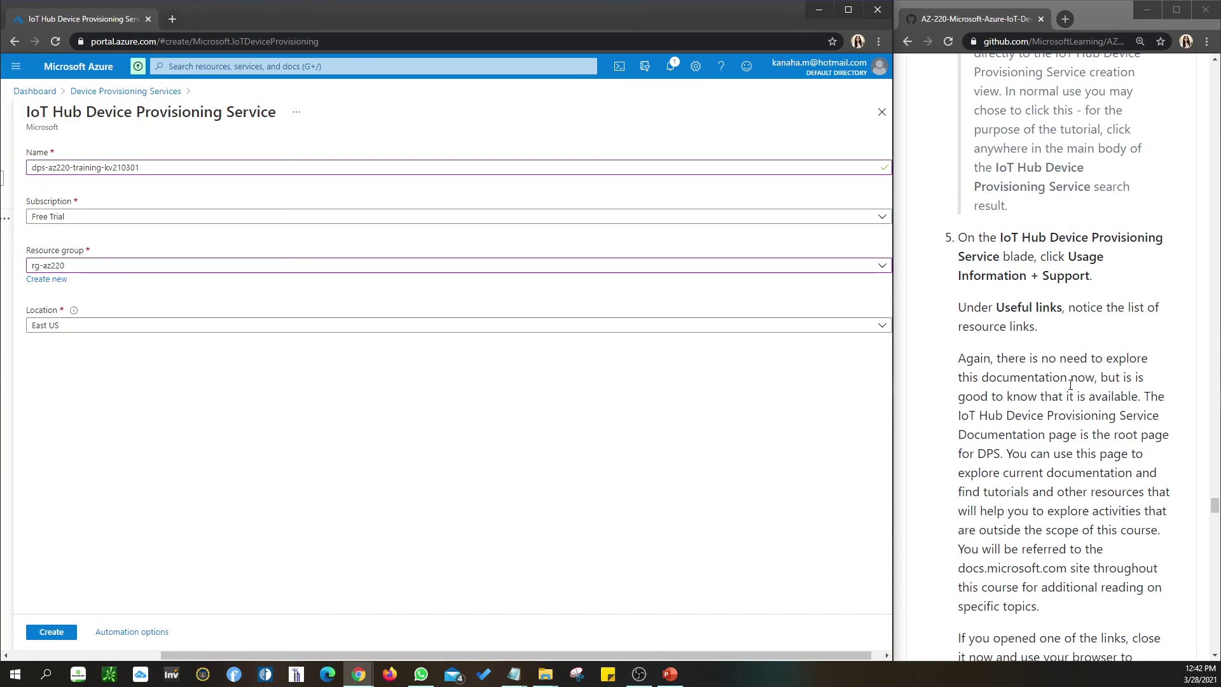
scroll(1070, 388, down, 7)
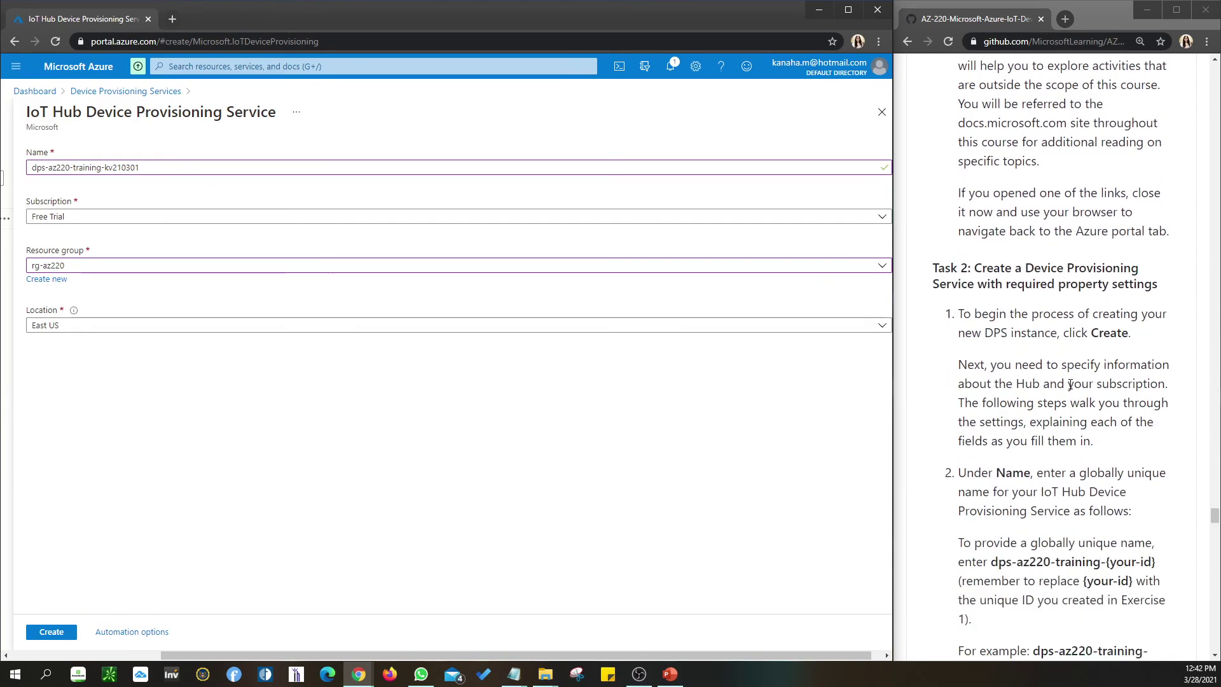
scroll(1070, 385, down, 4)
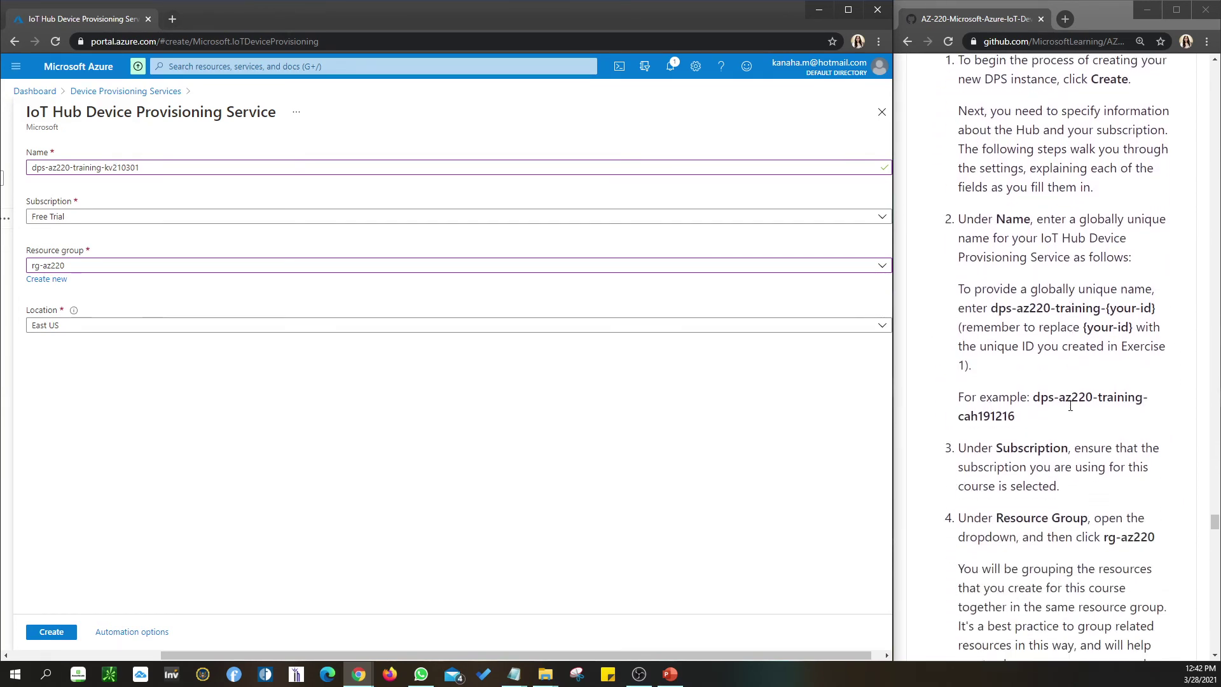
scroll(1055, 388, down, 2)
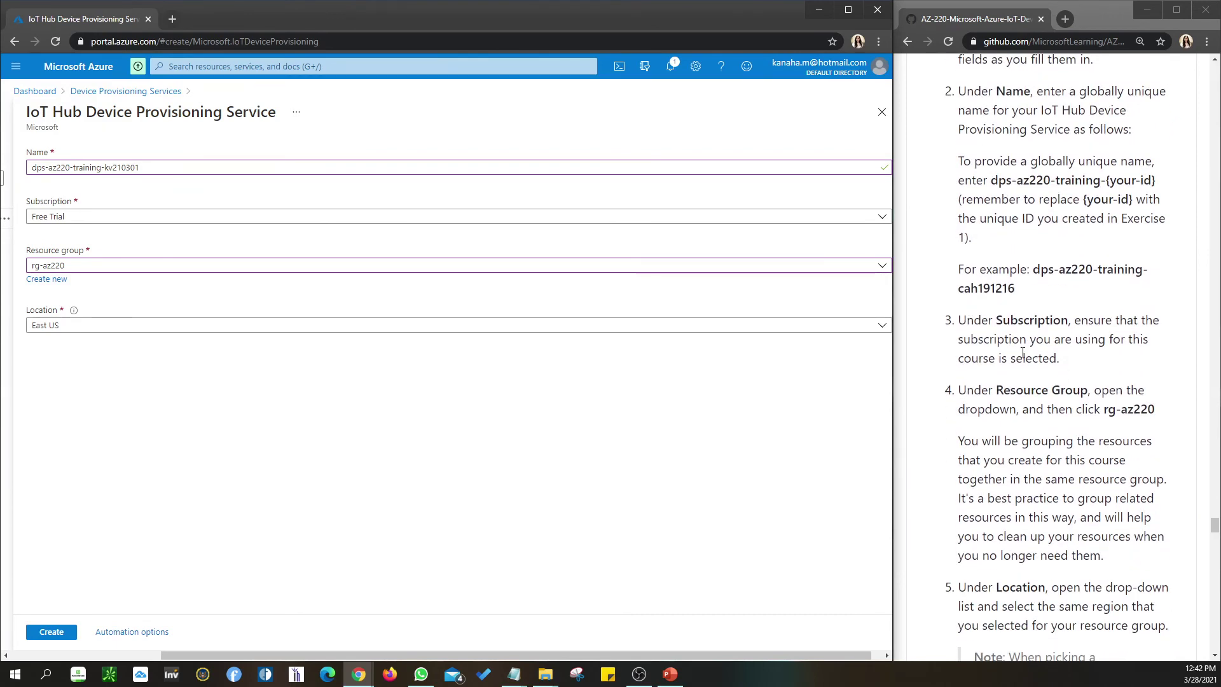
scroll(1022, 352, down, 1)
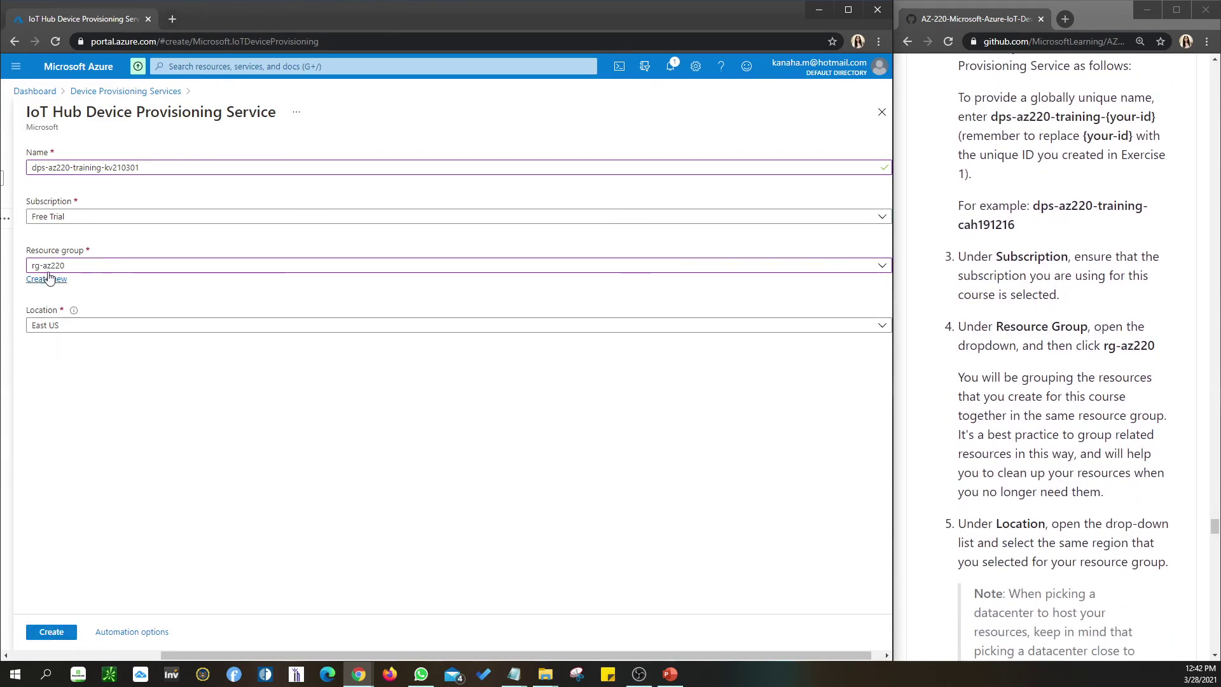
click(89, 326)
scroll(175, 431, down, 5)
click(96, 564)
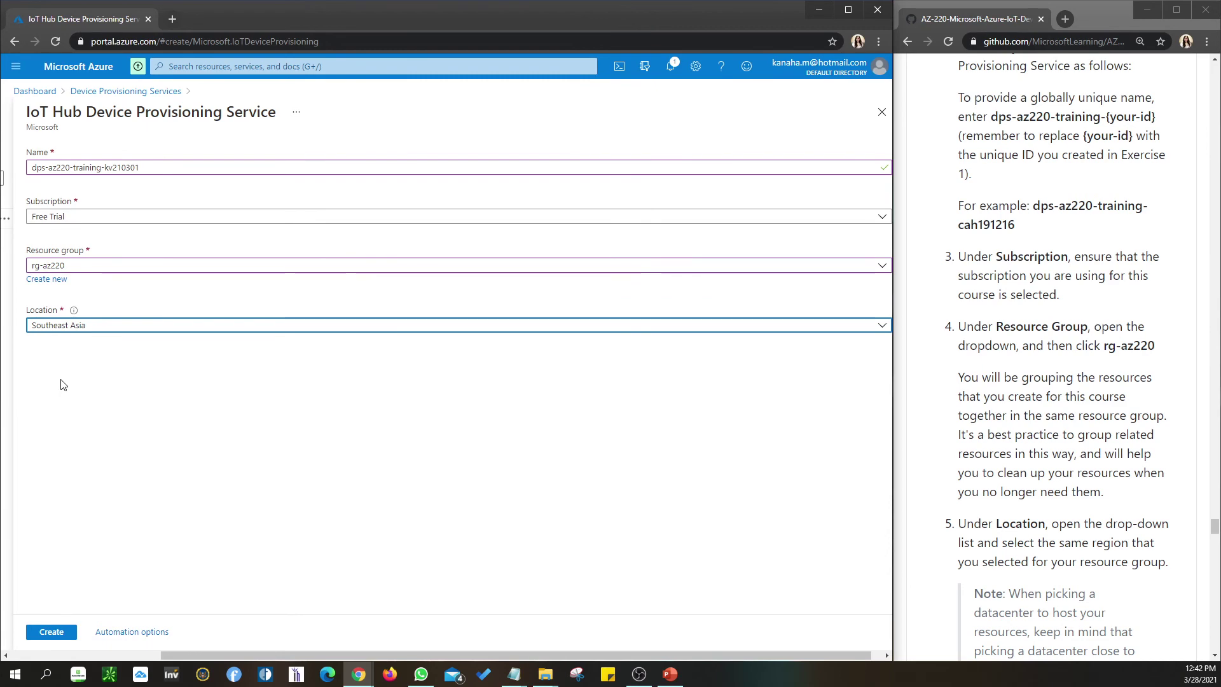
Read on to lab step 8, discard the unsaved Device Provisioning Service form, and return to the AZ-220 dashboard.
scroll(1055, 356, down, 8)
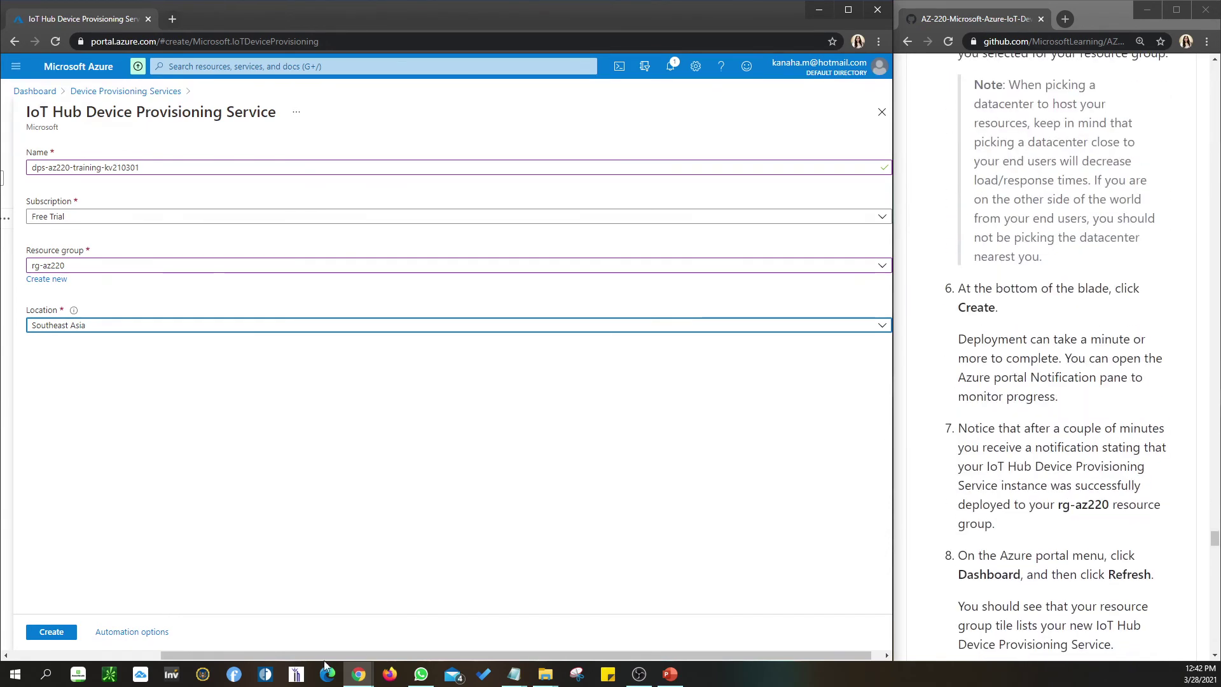
click(881, 112)
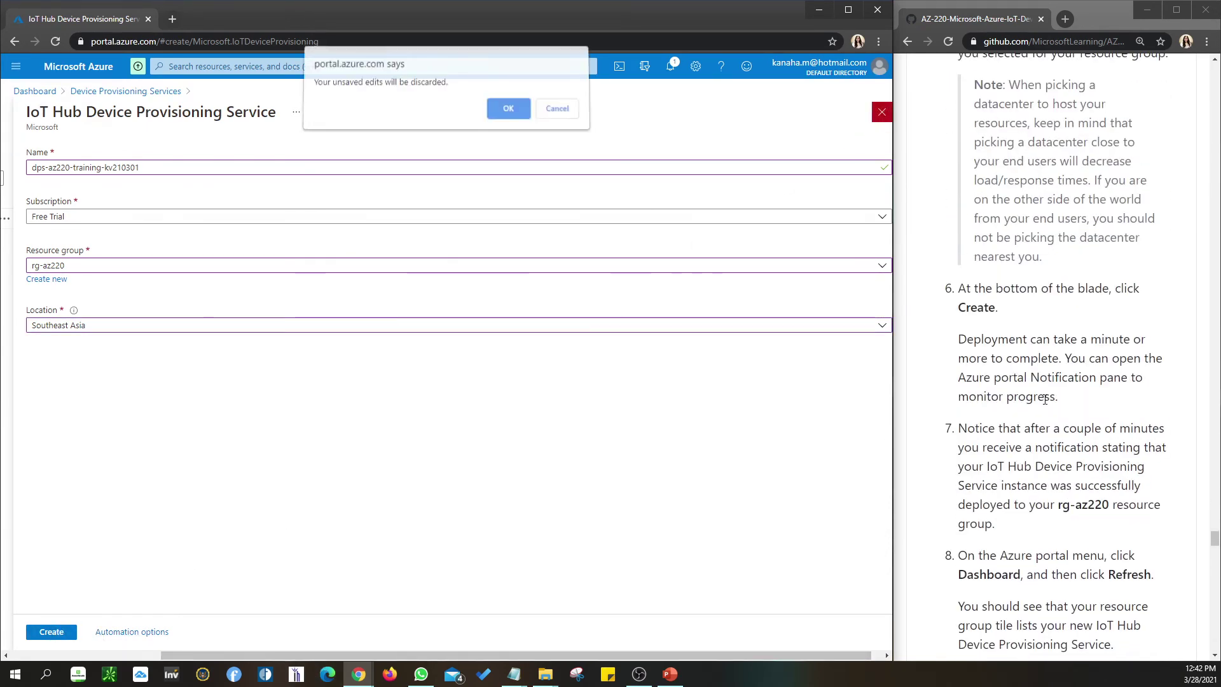
scroll(1045, 399, down, 4)
click(508, 108)
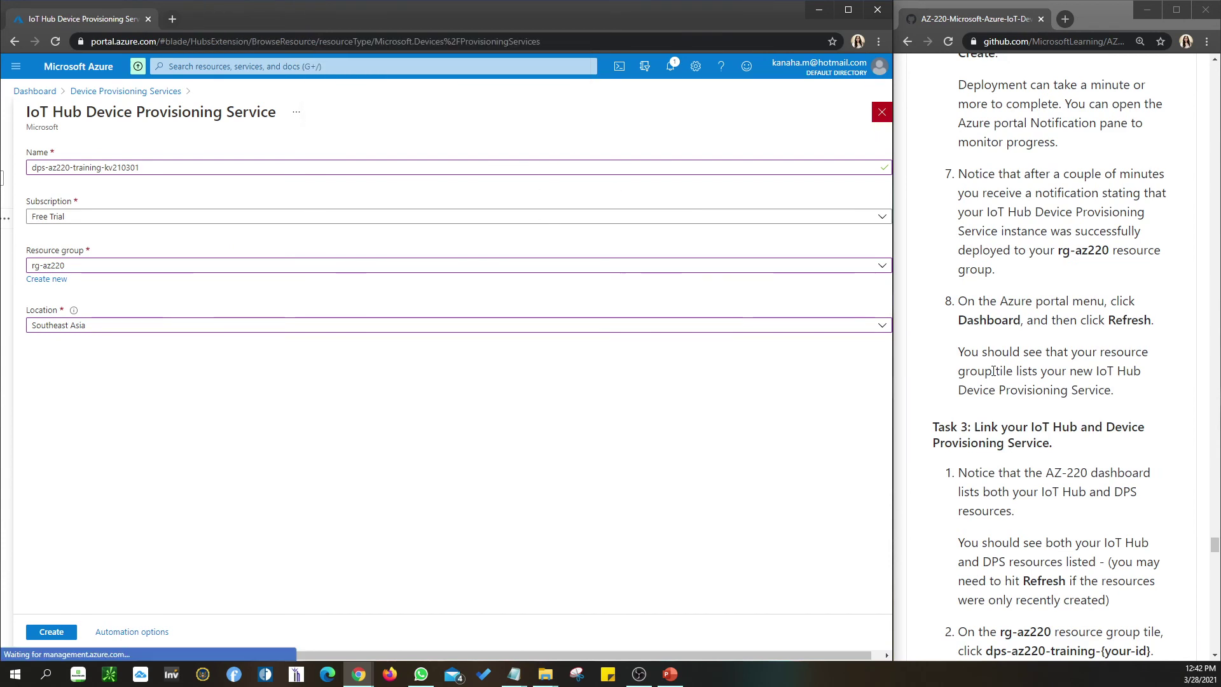
click(35, 91)
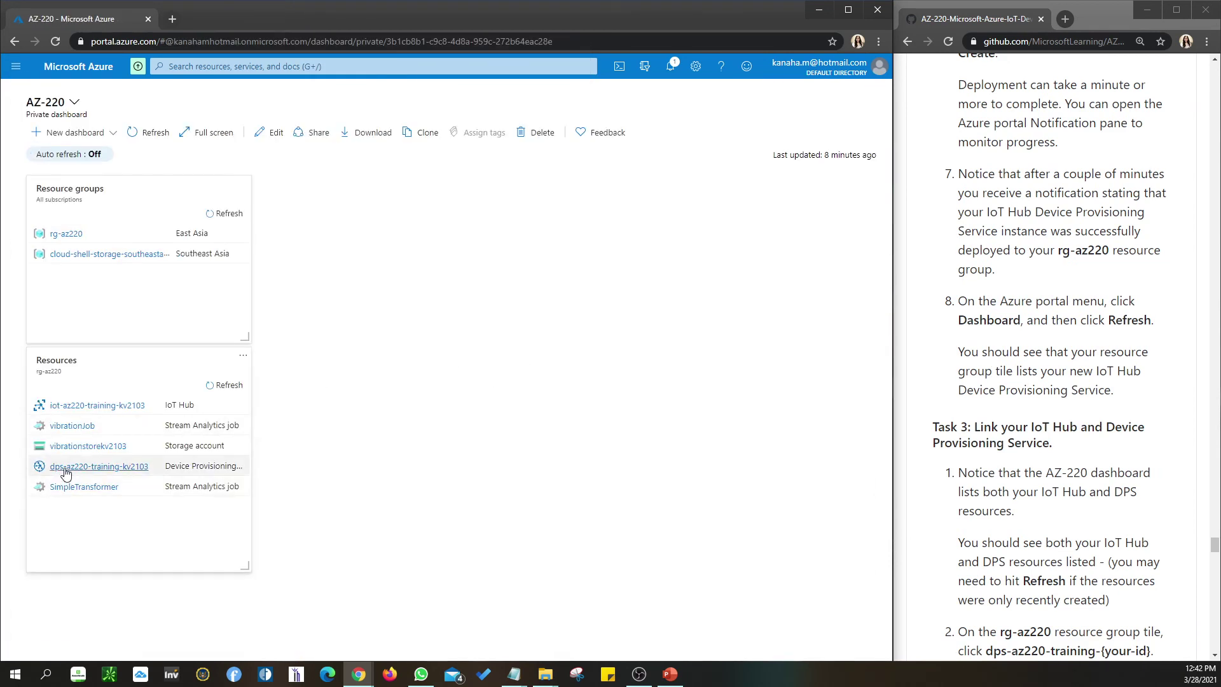
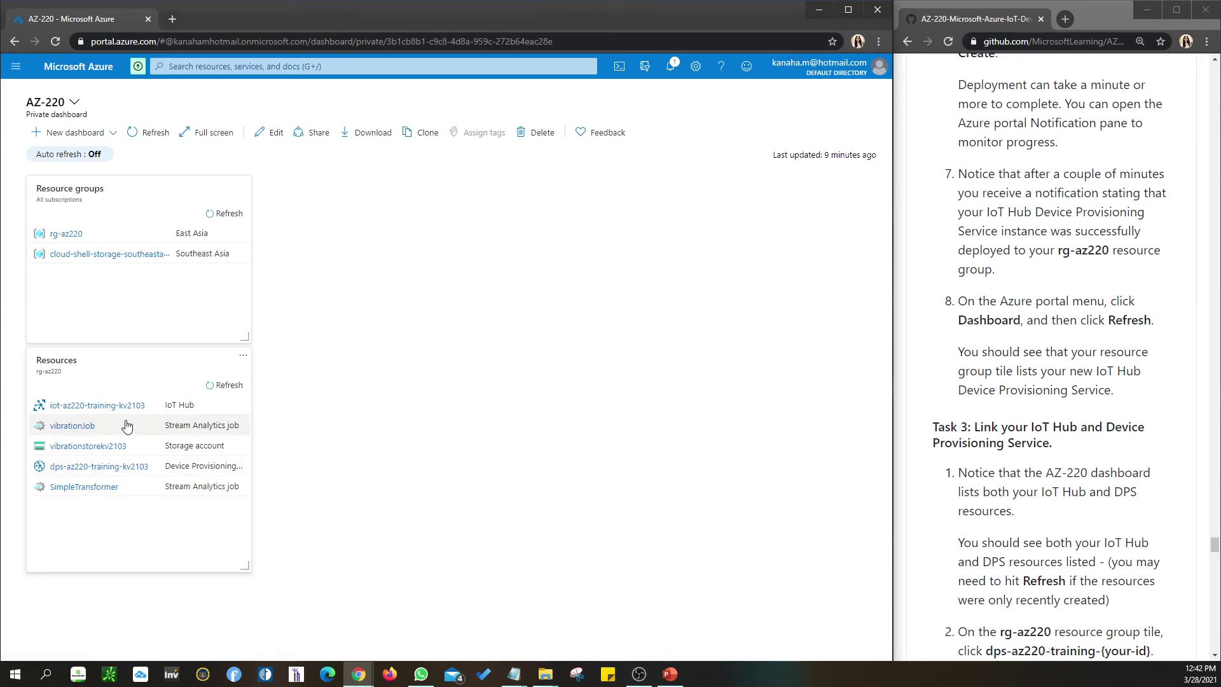
Read the lab's Task 3 on linking the hub, then open the Linked IoT hubs page of dps-az220-training-kv2103.
scroll(1110, 508, down, 3)
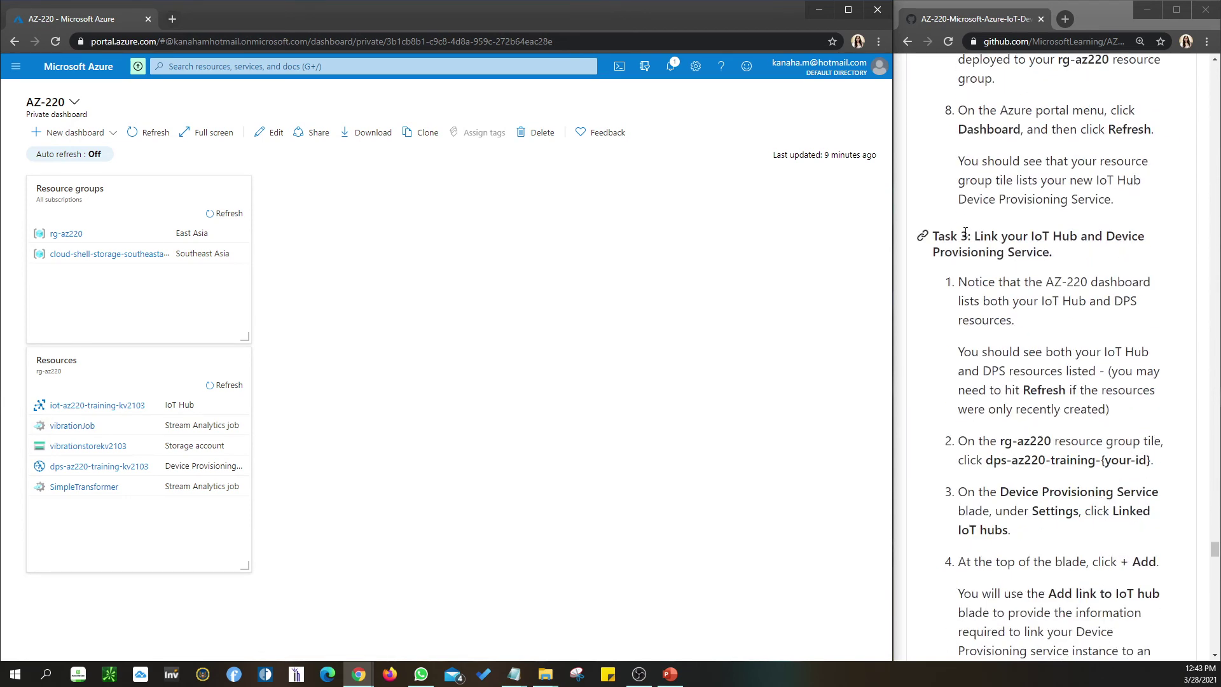
drag(933, 237, 1054, 253)
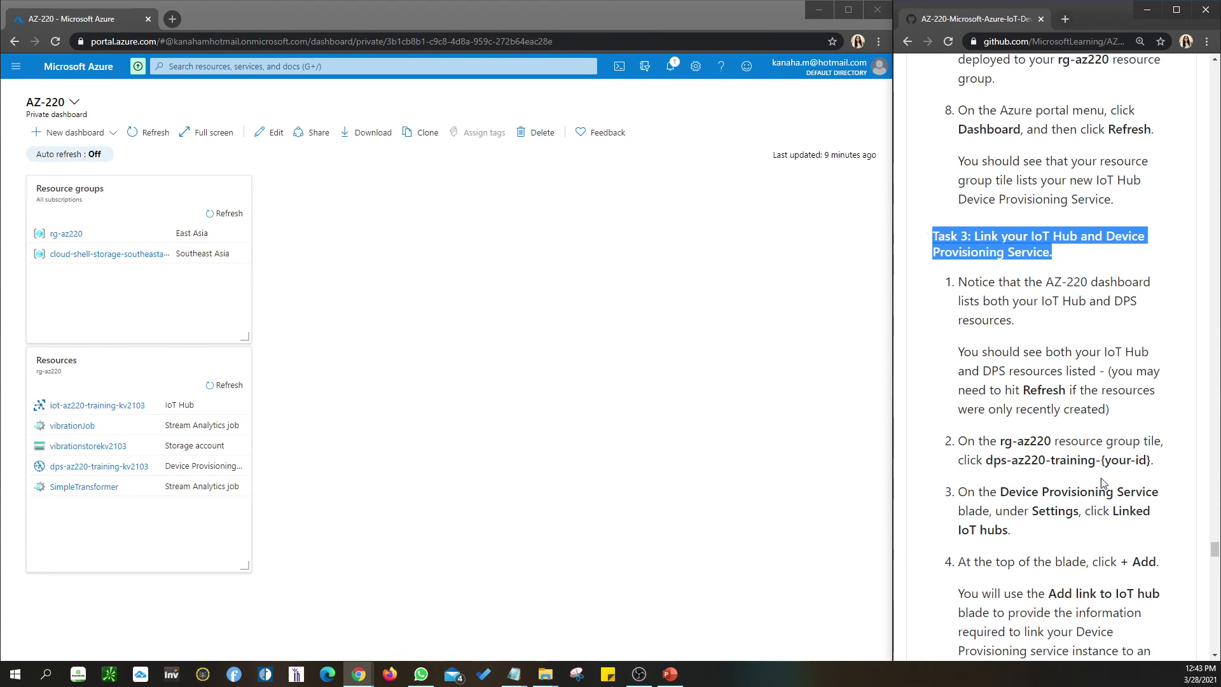
scroll(1144, 477, down, 2)
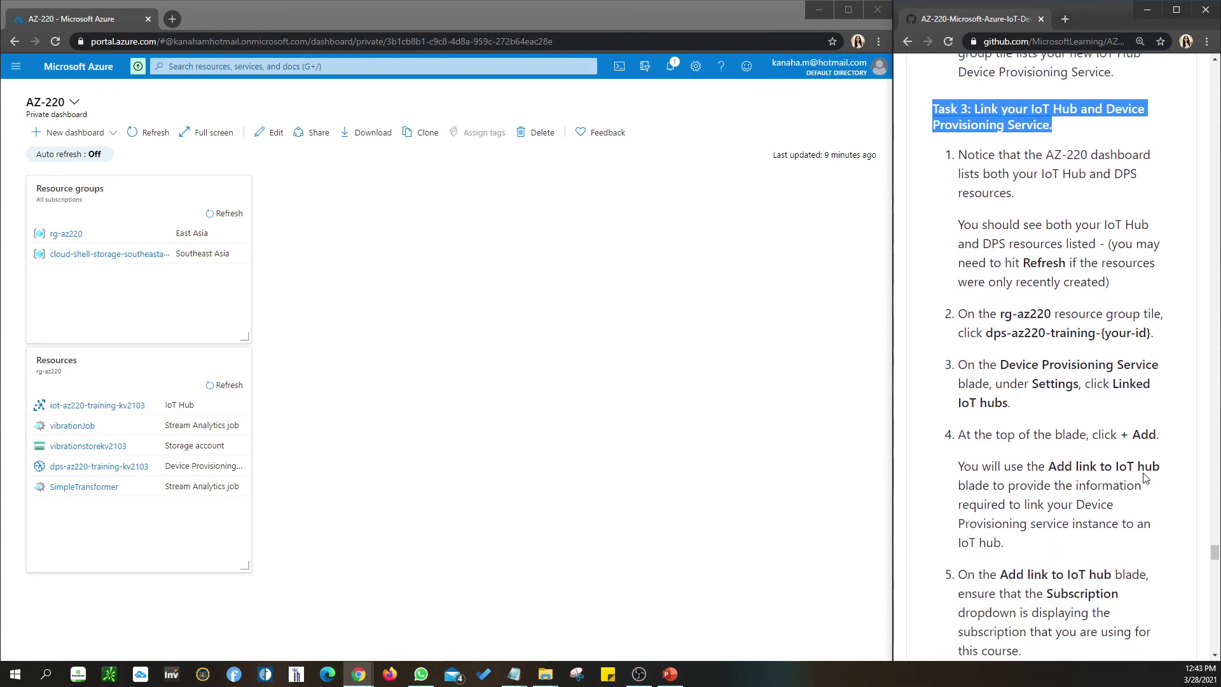
click(1072, 192)
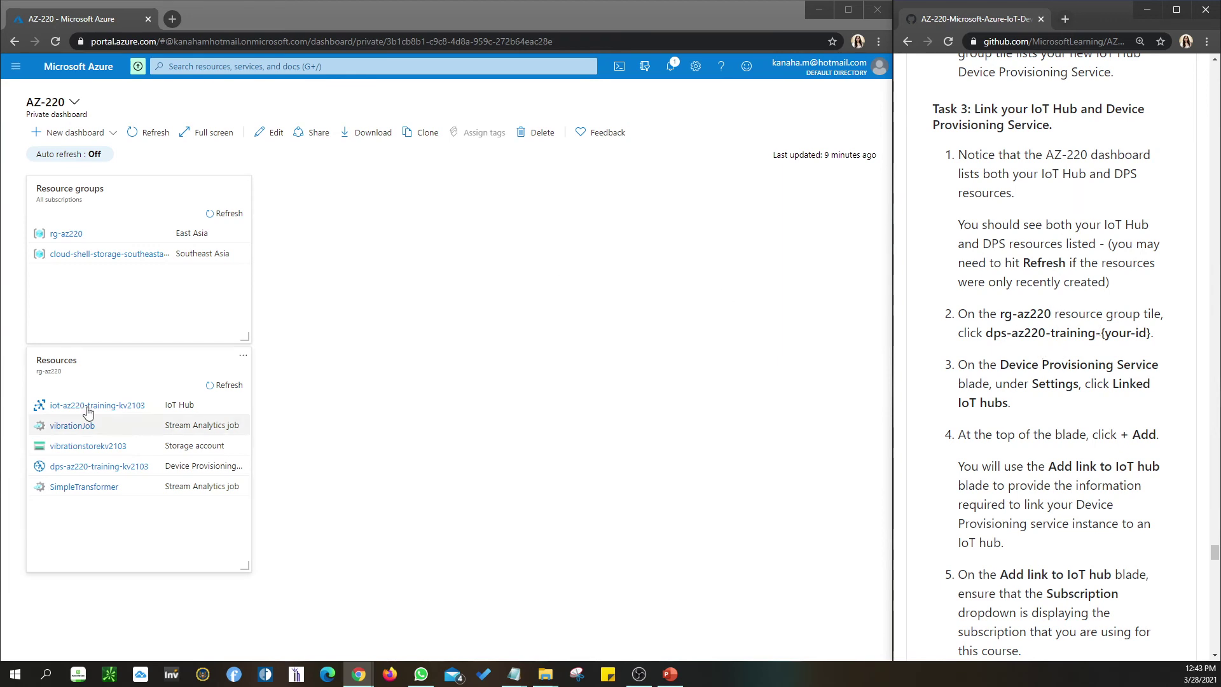
click(74, 467)
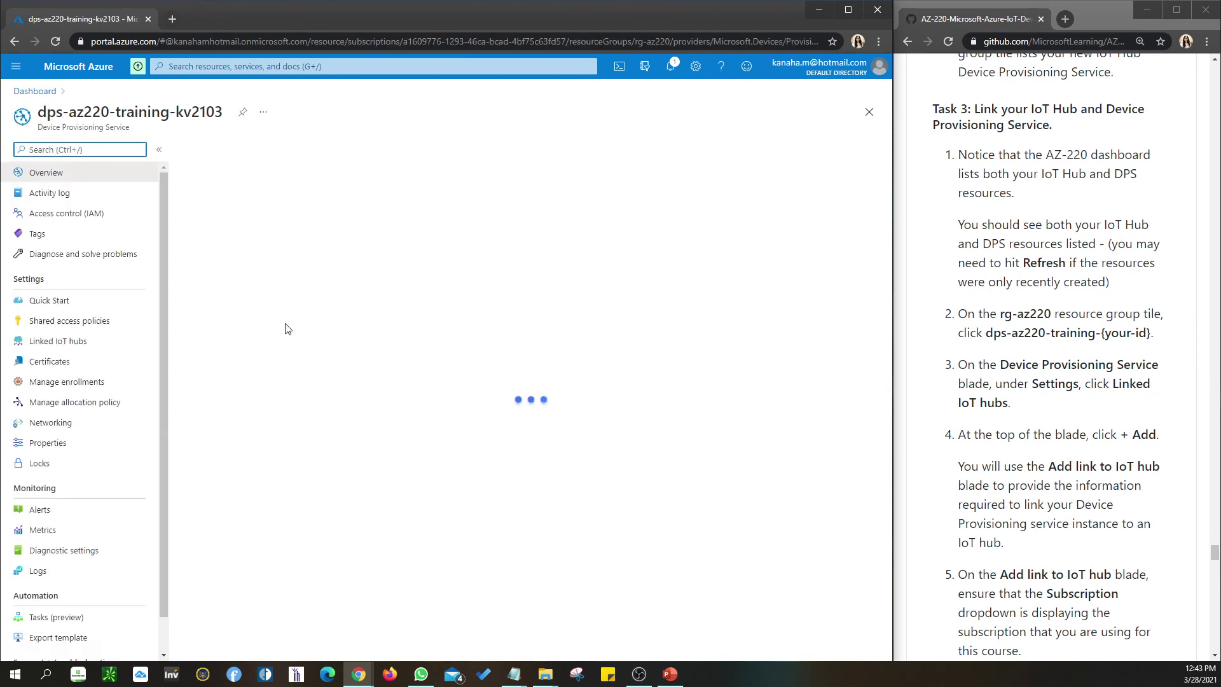
click(51, 347)
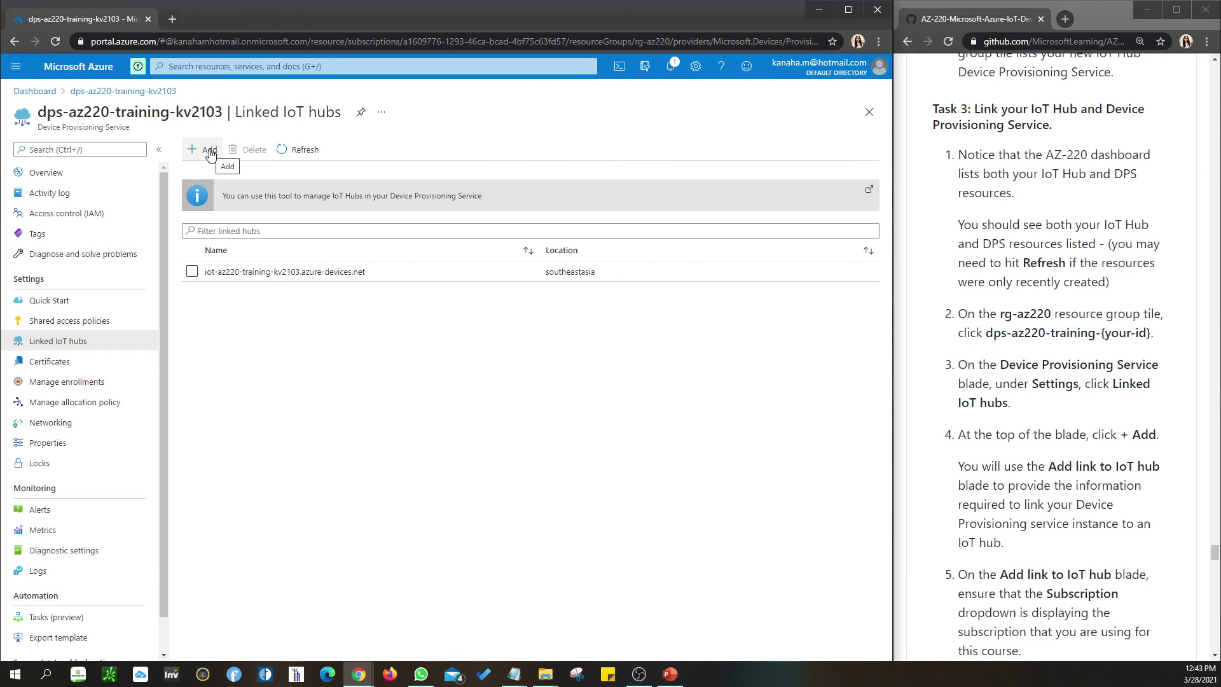
Start adding a link to an IoT hub, check the available subscriptions, and pick iot-az220-training-kv2103 as the hub.
click(210, 152)
scroll(1074, 454, down, 3)
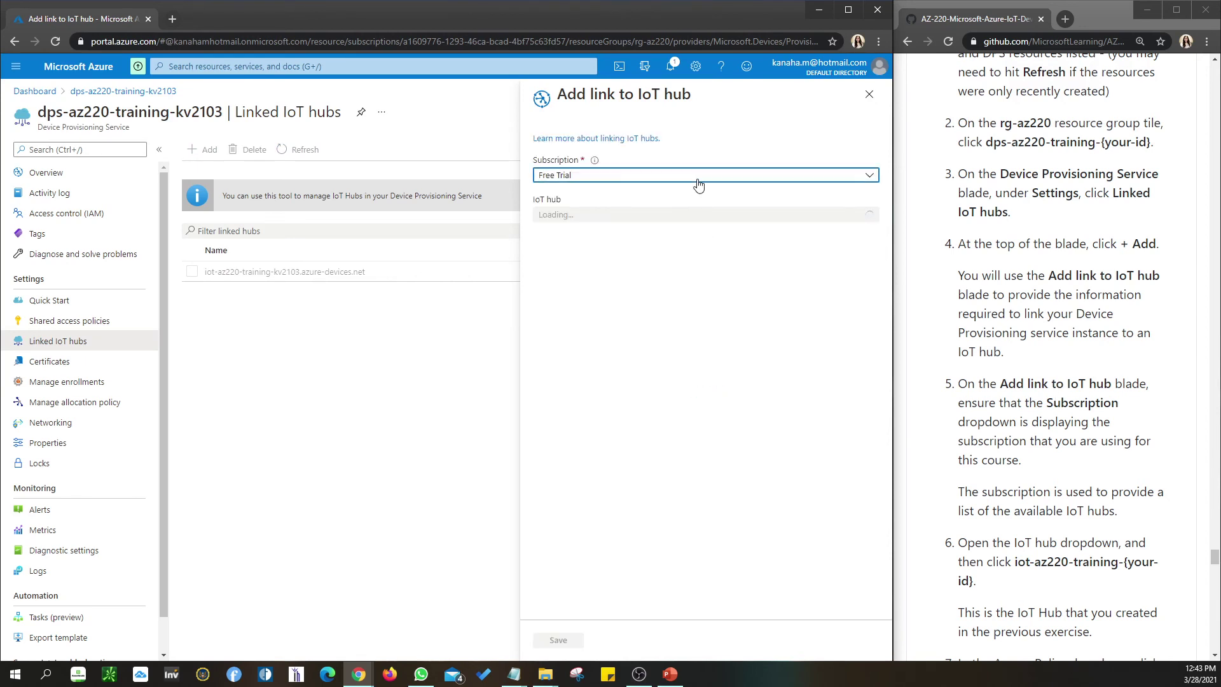
click(698, 178)
click(688, 310)
click(630, 217)
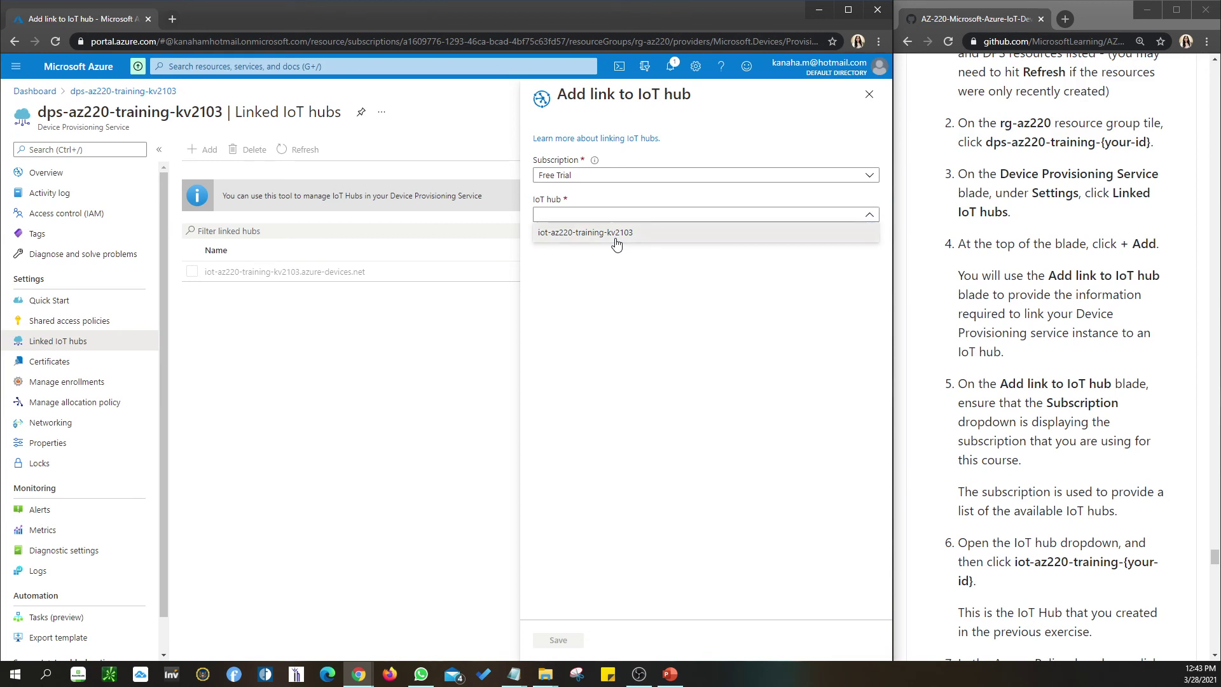
click(615, 233)
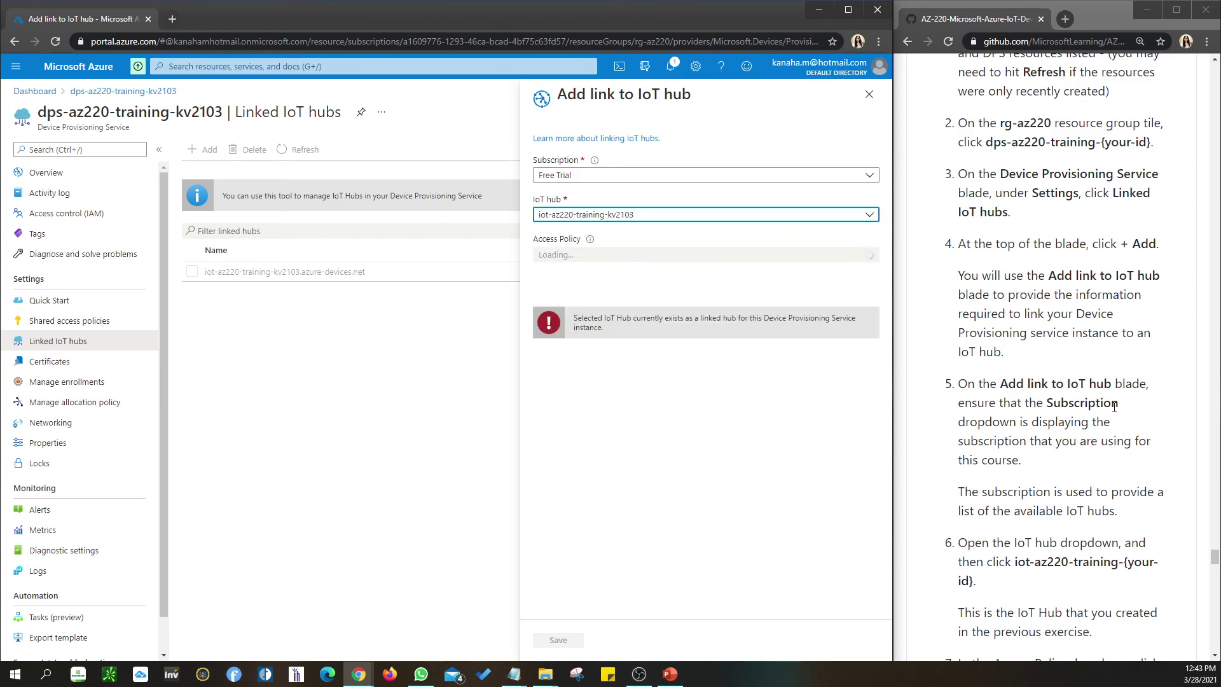
List the access policies available for the hub link and read the lab's Task 3 steps up to step 8 on saving it.
scroll(1093, 416, down, 1)
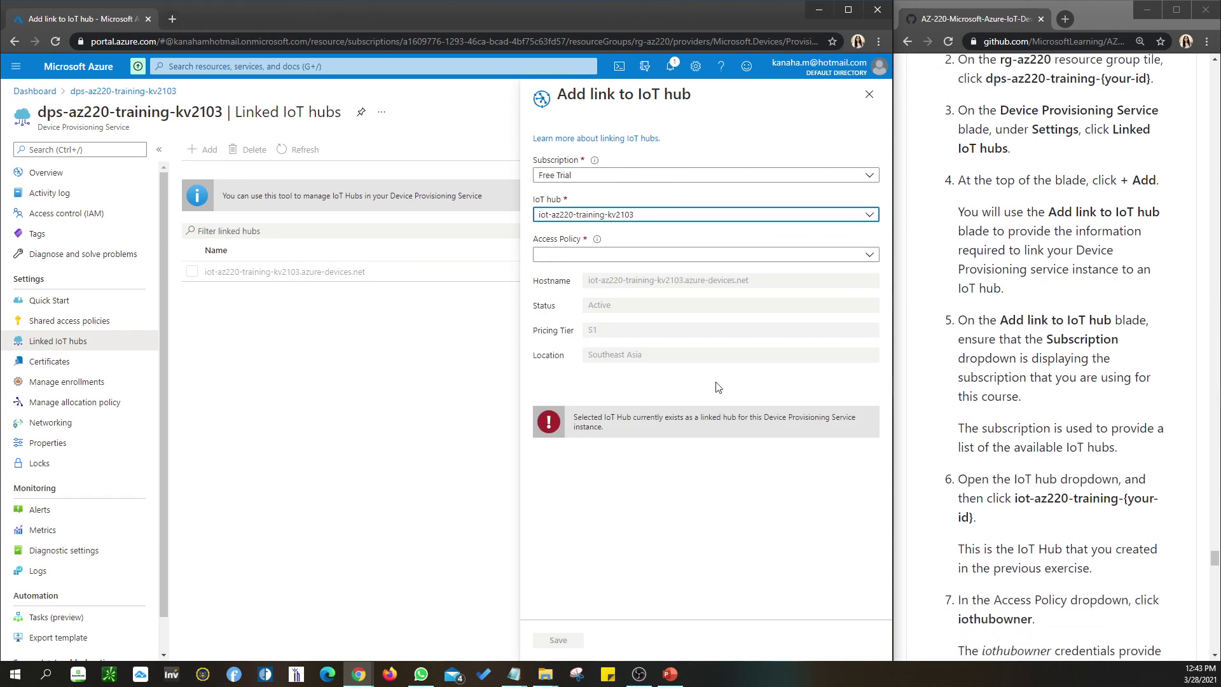
click(616, 254)
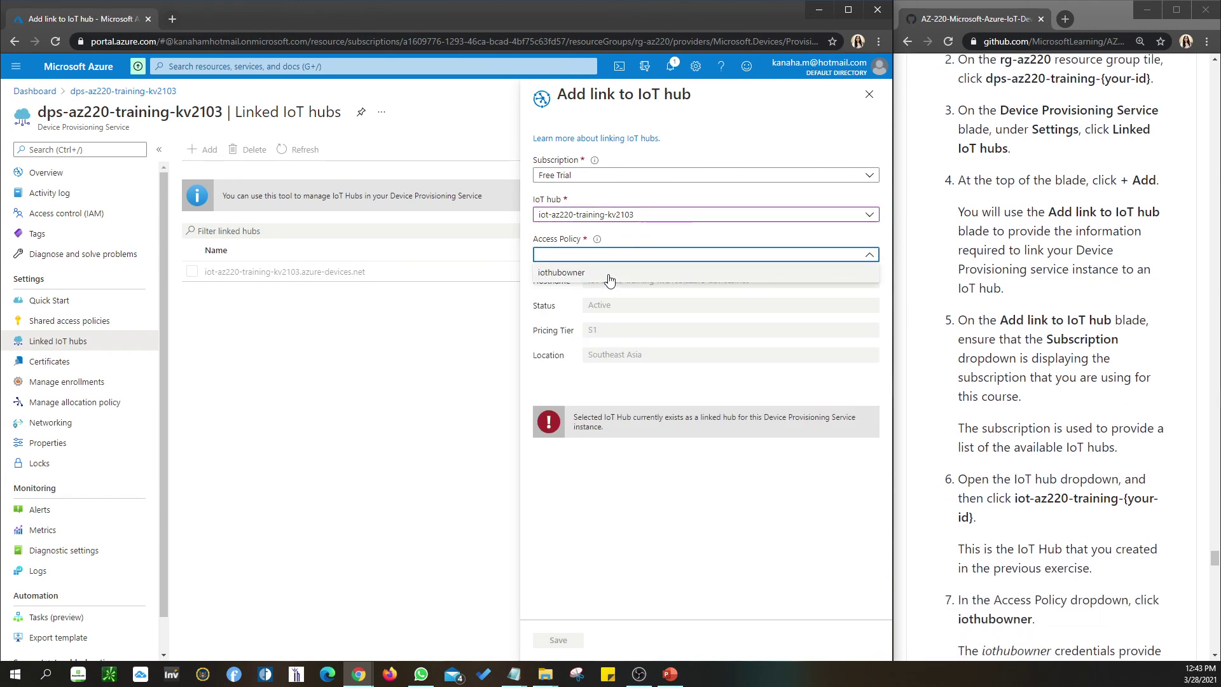
click(1087, 274)
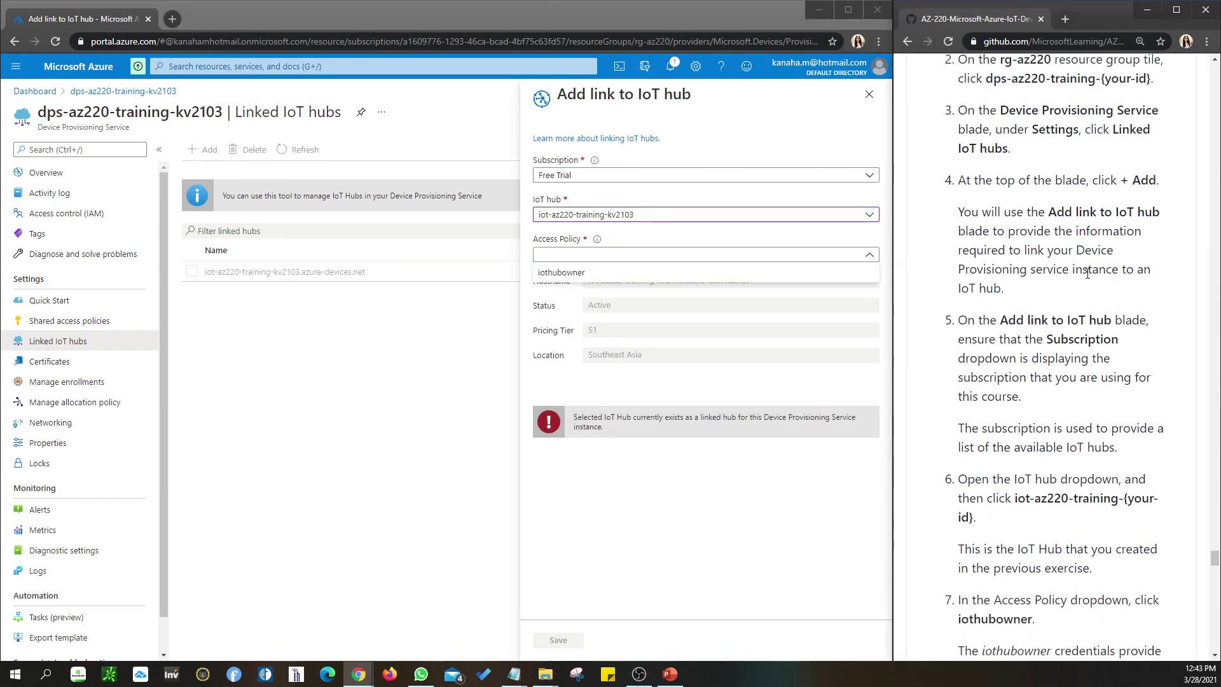
scroll(1087, 273, up, 2)
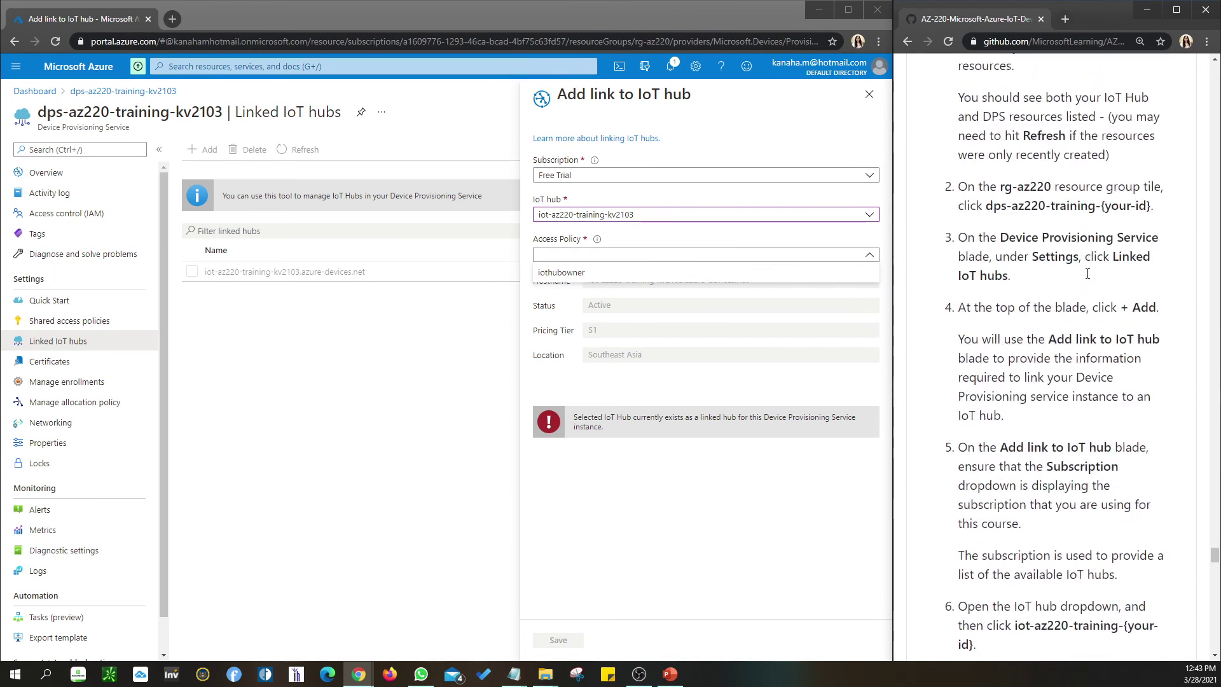
scroll(1087, 274, down, 2)
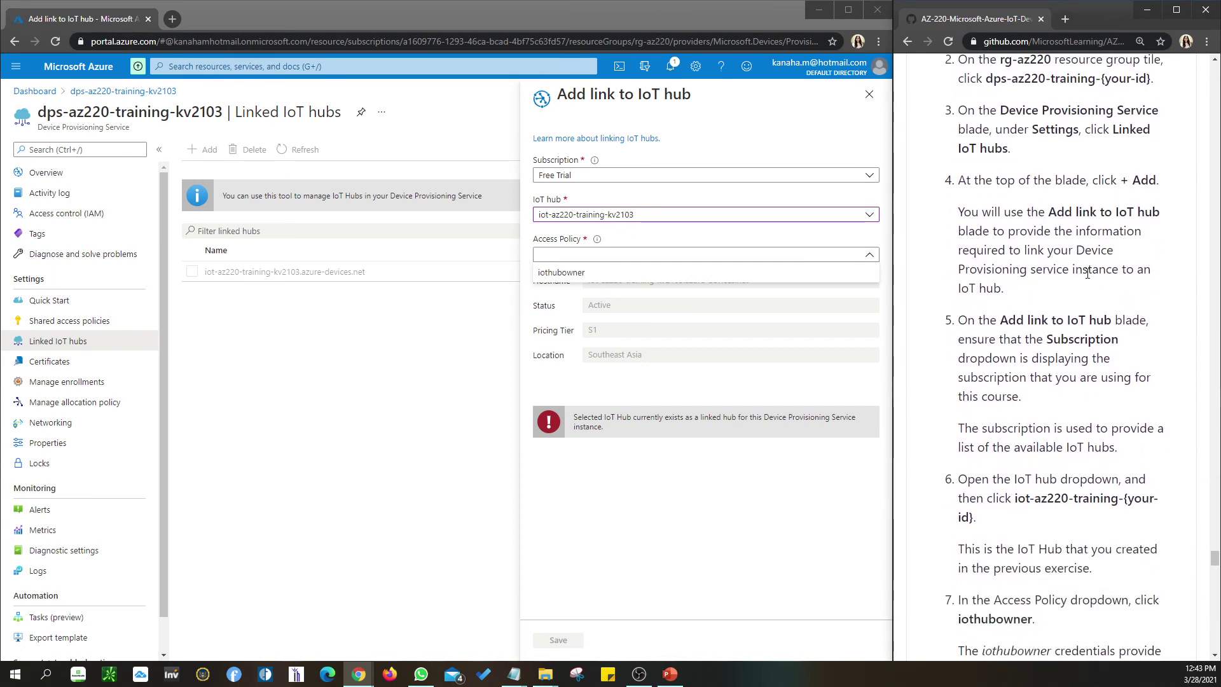
scroll(1087, 273, down, 2)
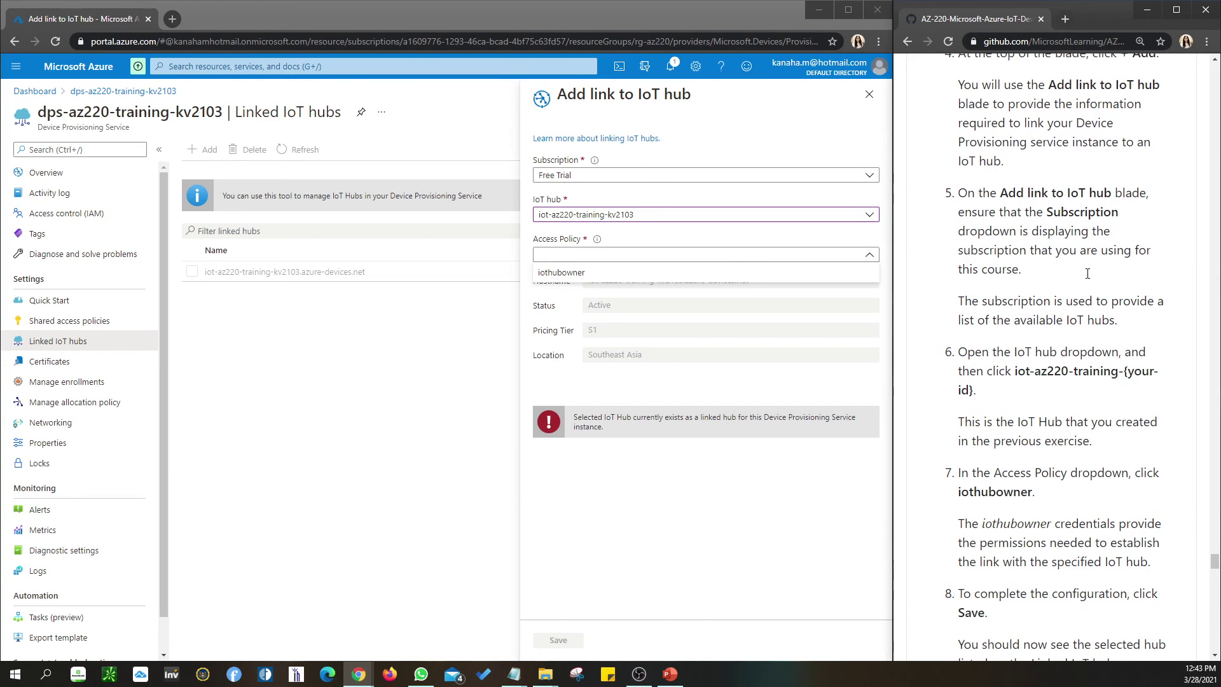
scroll(1087, 273, down, 1)
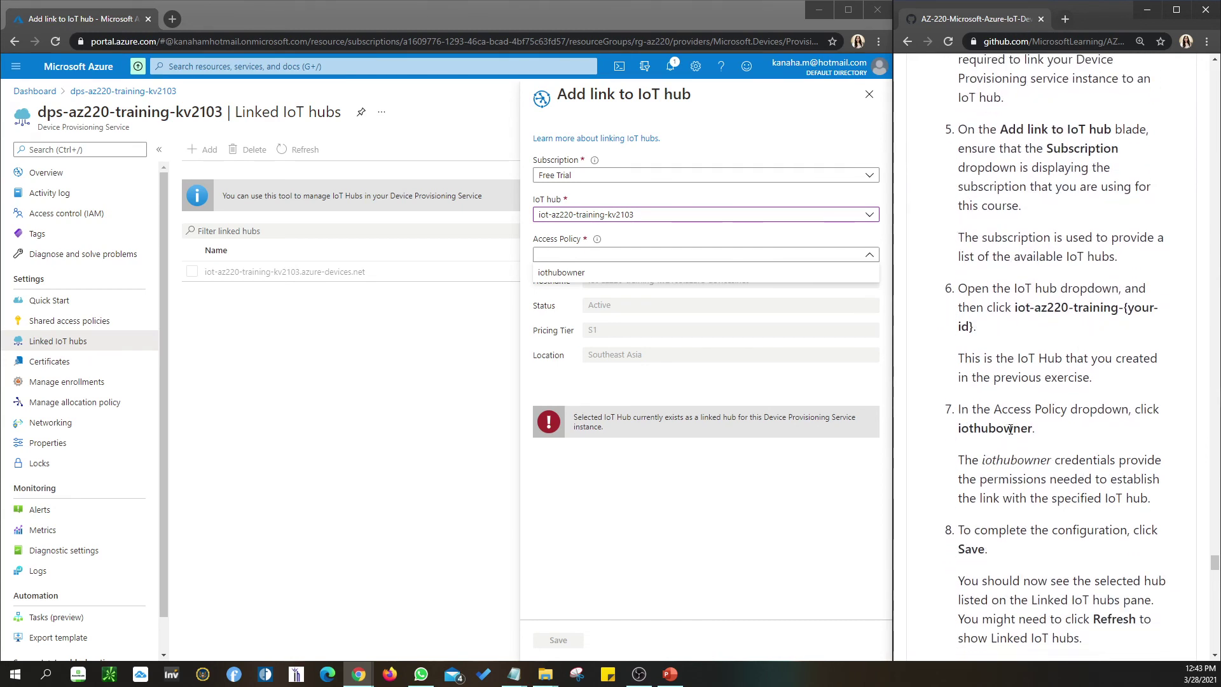
scroll(1010, 429, down, 1)
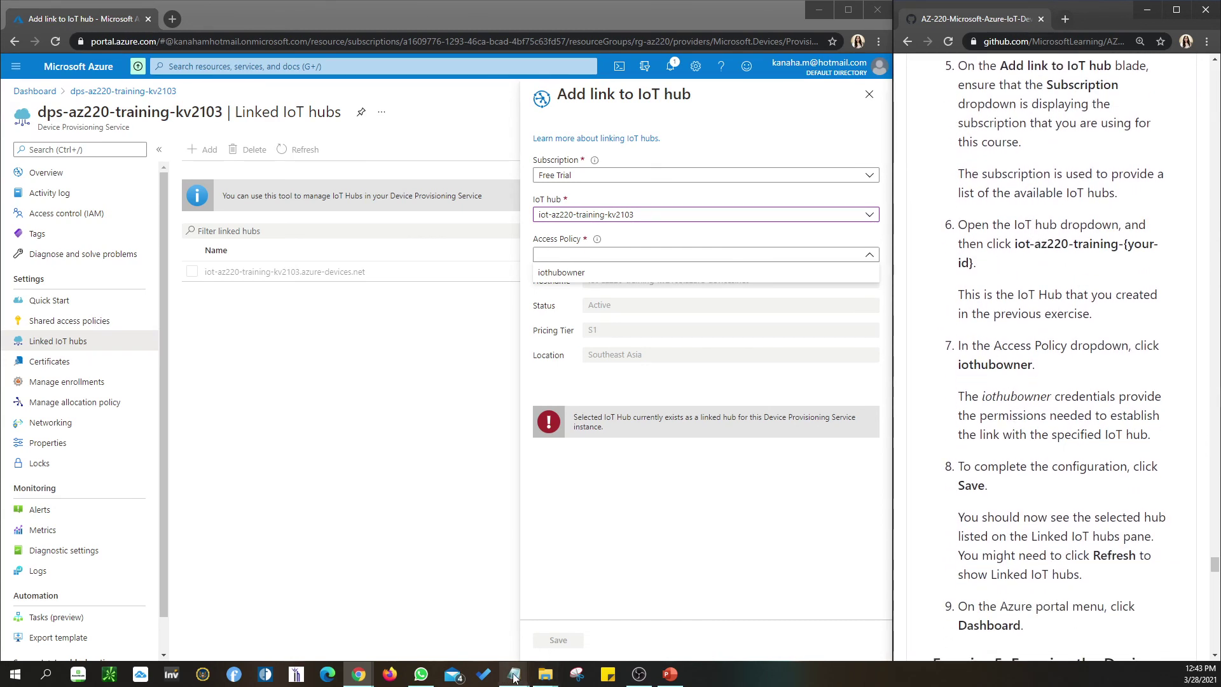
Check the IoT Hub name in the IoT_Reference notes in Notepad, and return to the Azure portal.
mouse_move(514, 674)
click(451, 610)
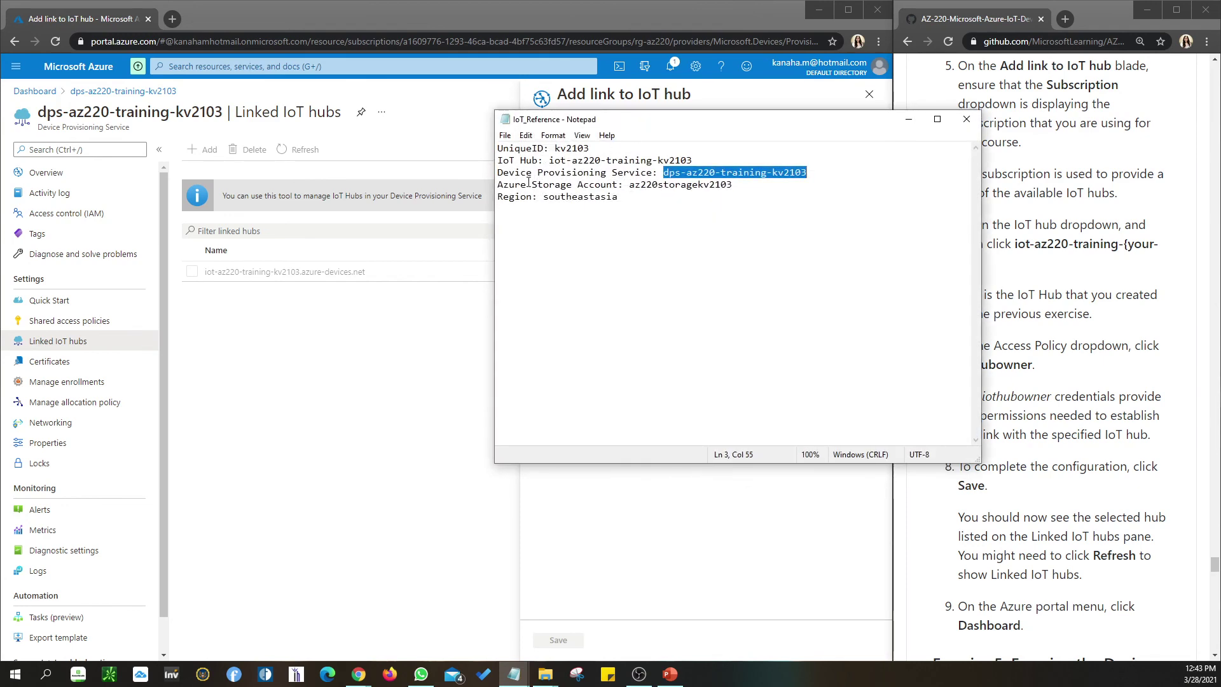
drag(547, 163, 692, 162)
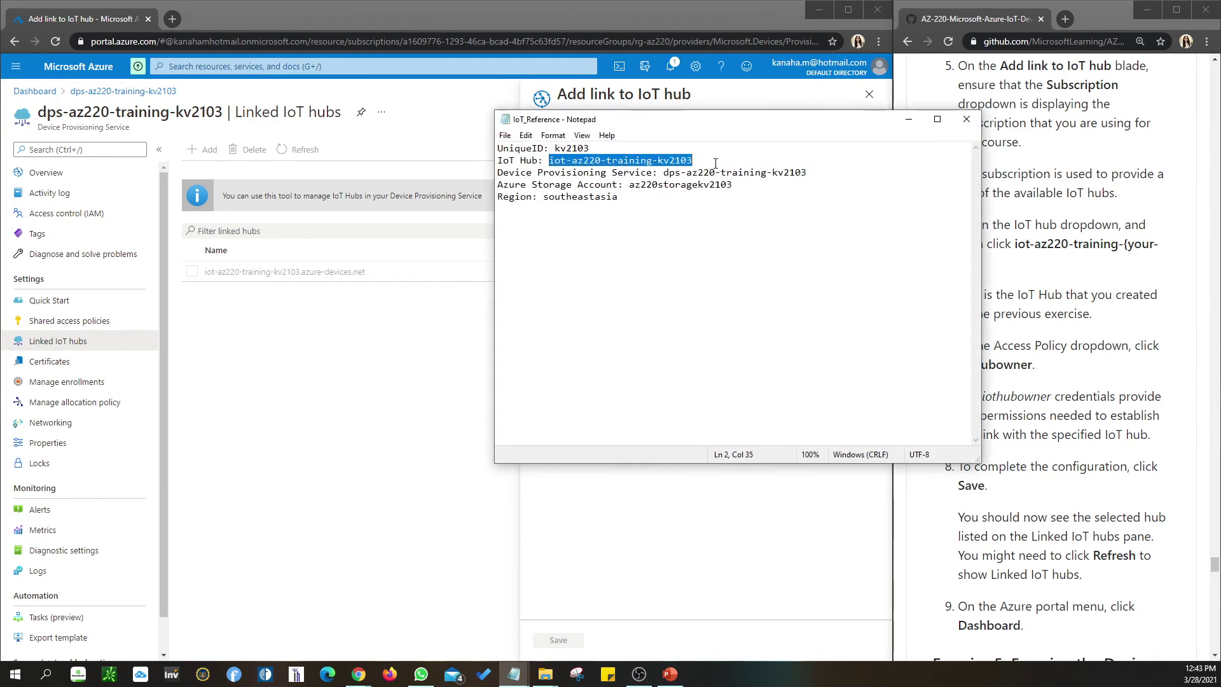
click(908, 119)
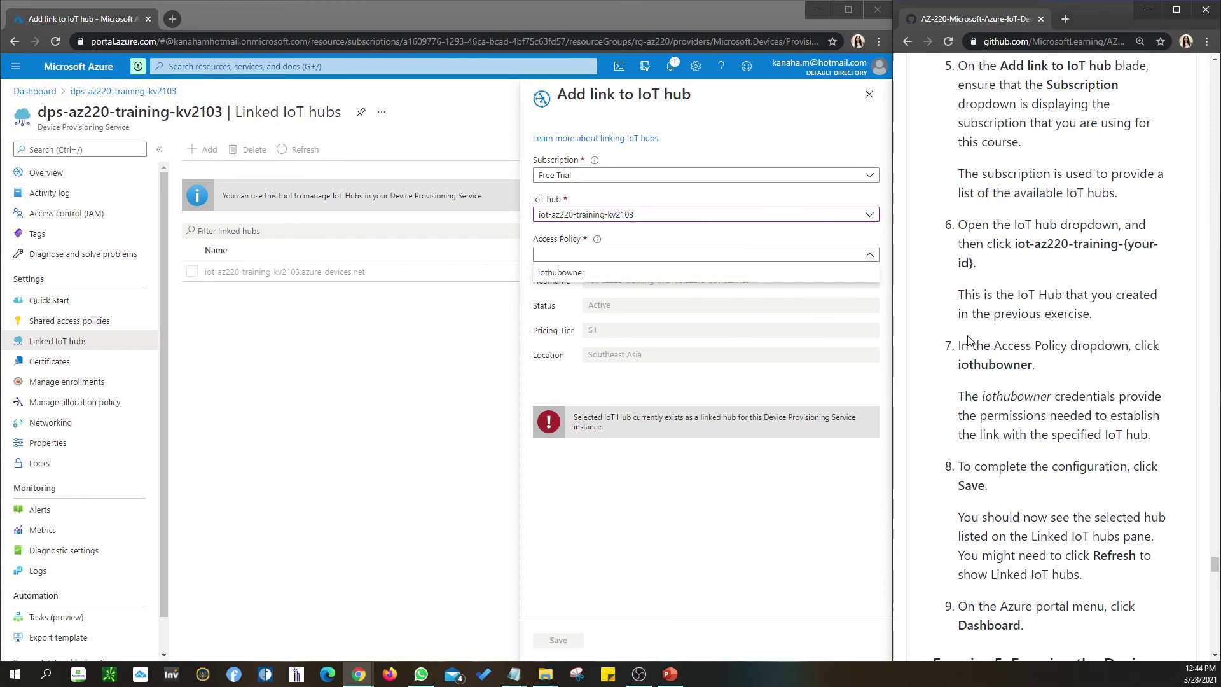
Choose iothubowner as the link's access policy as in lab step 7, and discard the link form without saving.
drag(958, 364, 1036, 364)
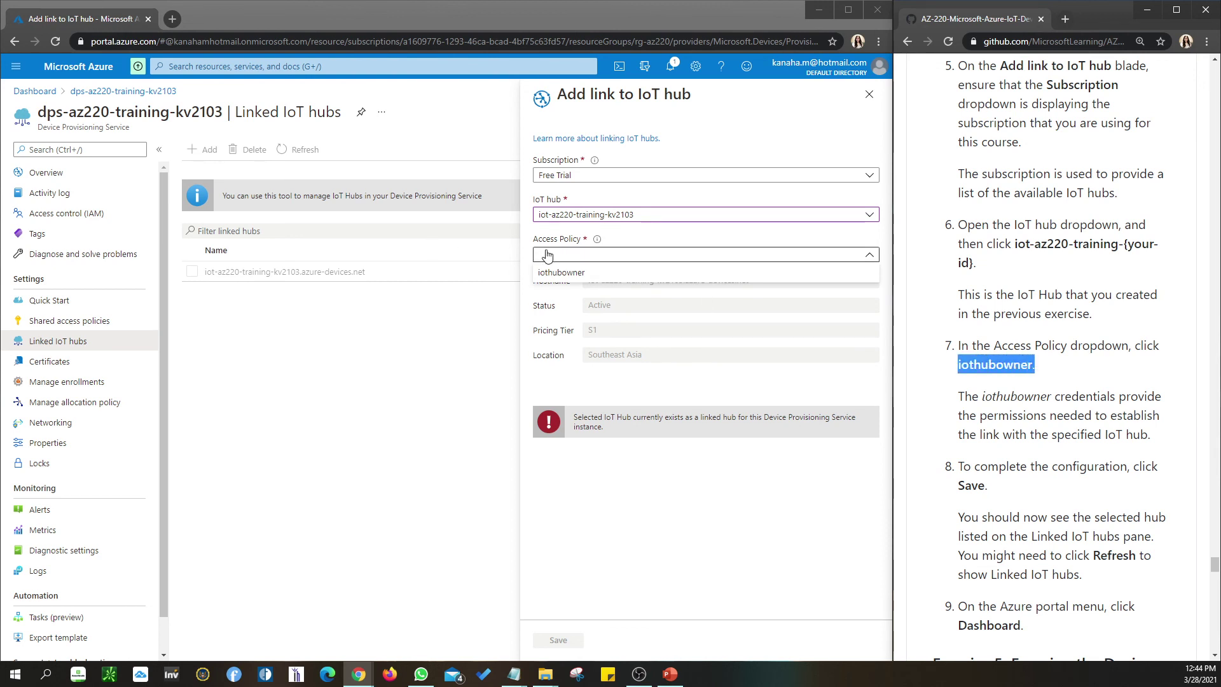
click(580, 272)
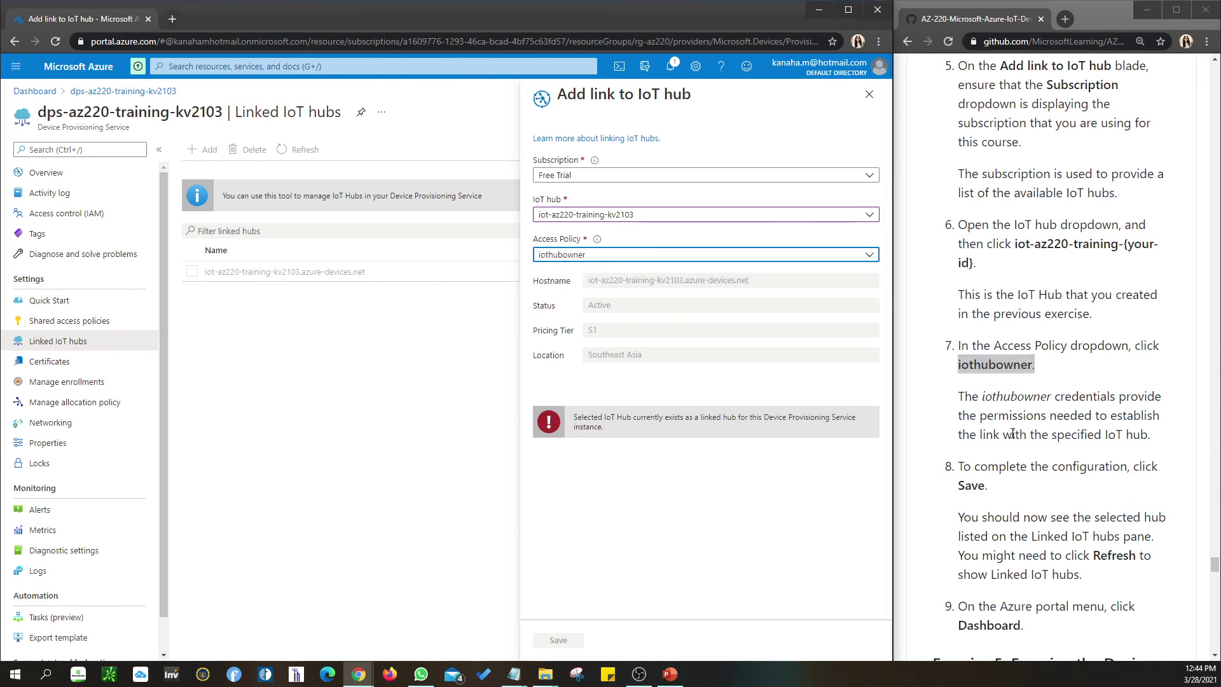
scroll(1012, 433, down, 1)
click(868, 95)
click(508, 120)
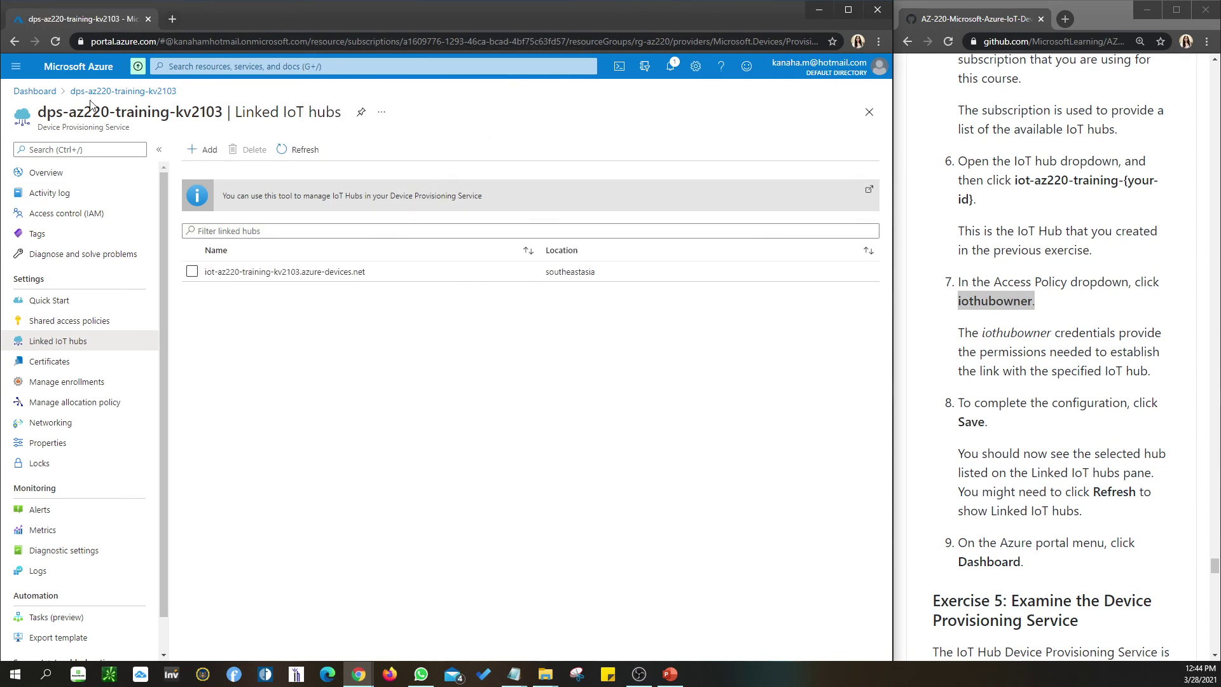
View the overview of dps-az220-training-kv2103 and return to the AZ-220 dashboard as lab step 9 instructs.
scroll(1081, 413, down, 3)
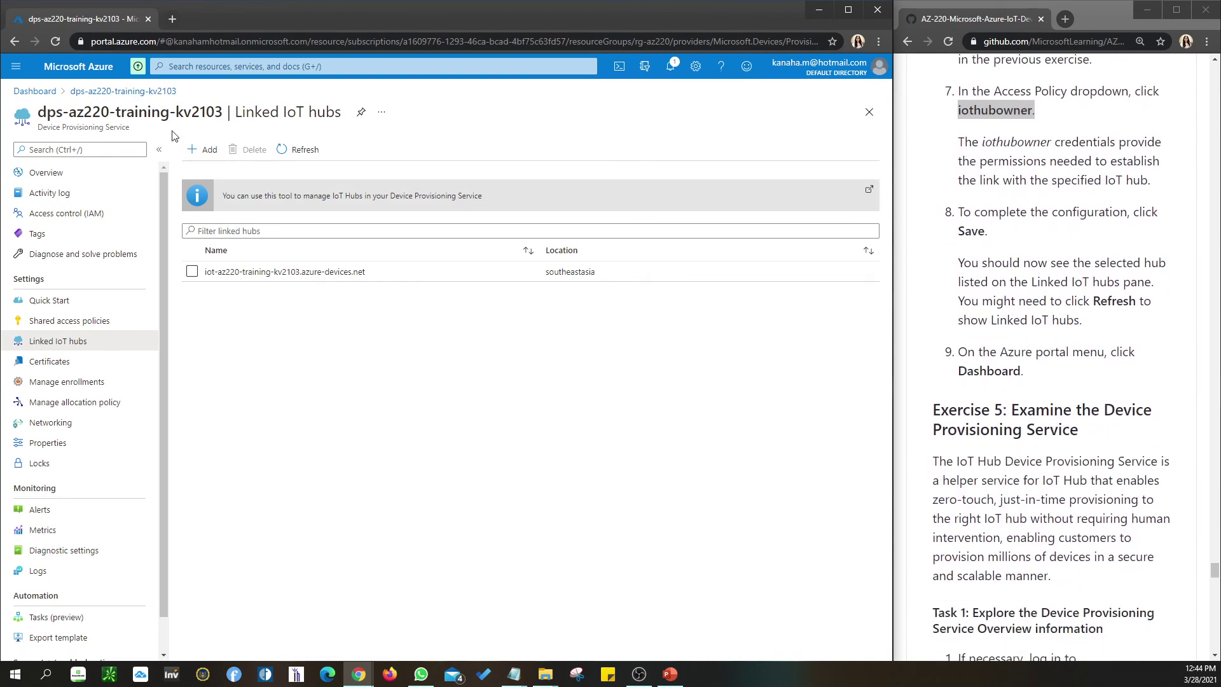
click(110, 93)
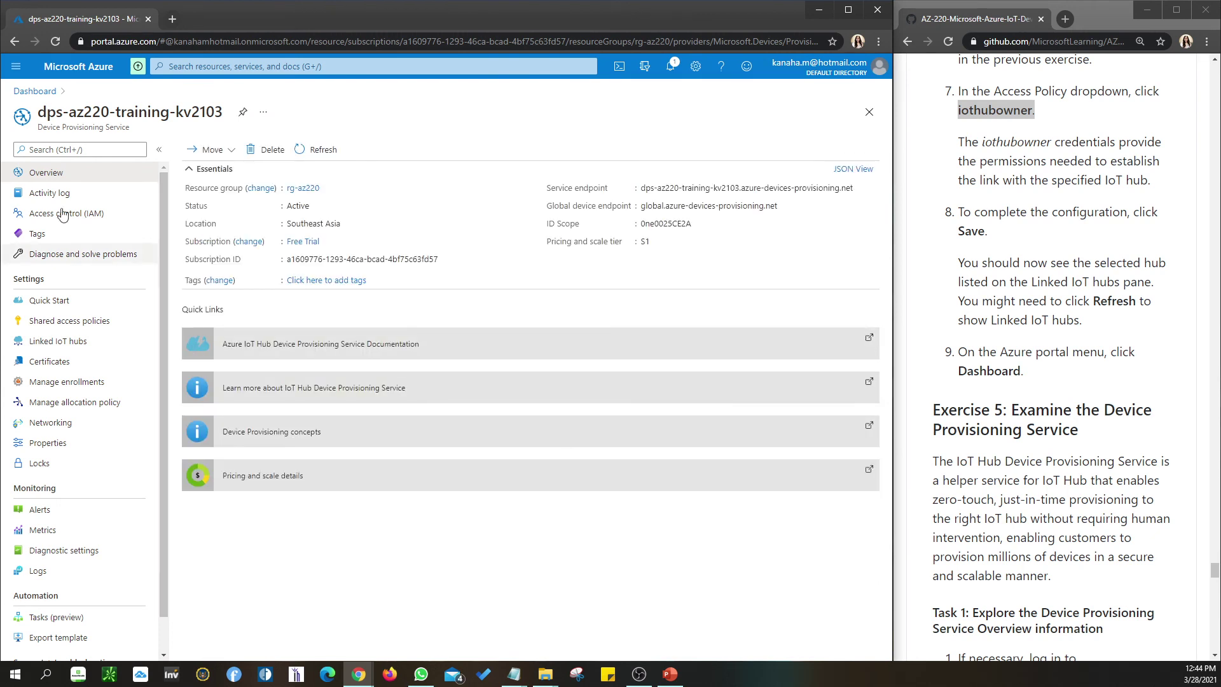
click(35, 91)
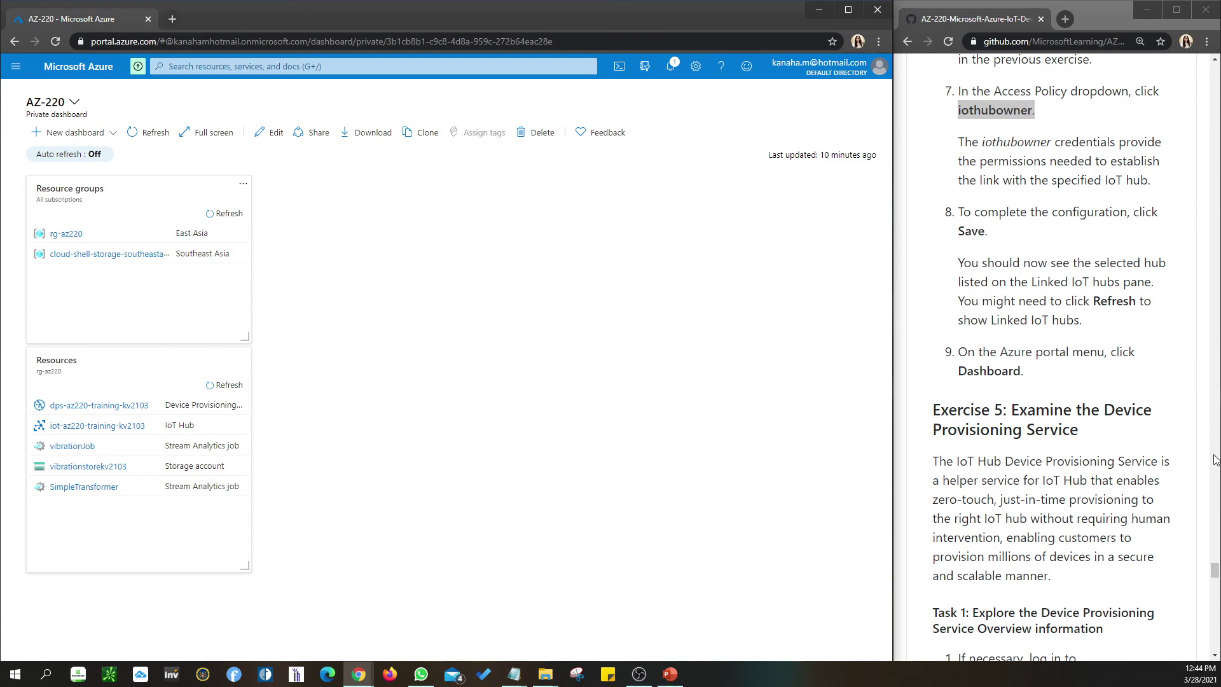
Read through the lab's Exercise 5 on examining the Device Provisioning Service, including the Task 2 settings pages up to step 8.
scroll(1079, 453, down, 8)
scroll(1079, 453, down, 10)
scroll(1079, 454, down, 1)
scroll(1079, 454, down, 1)
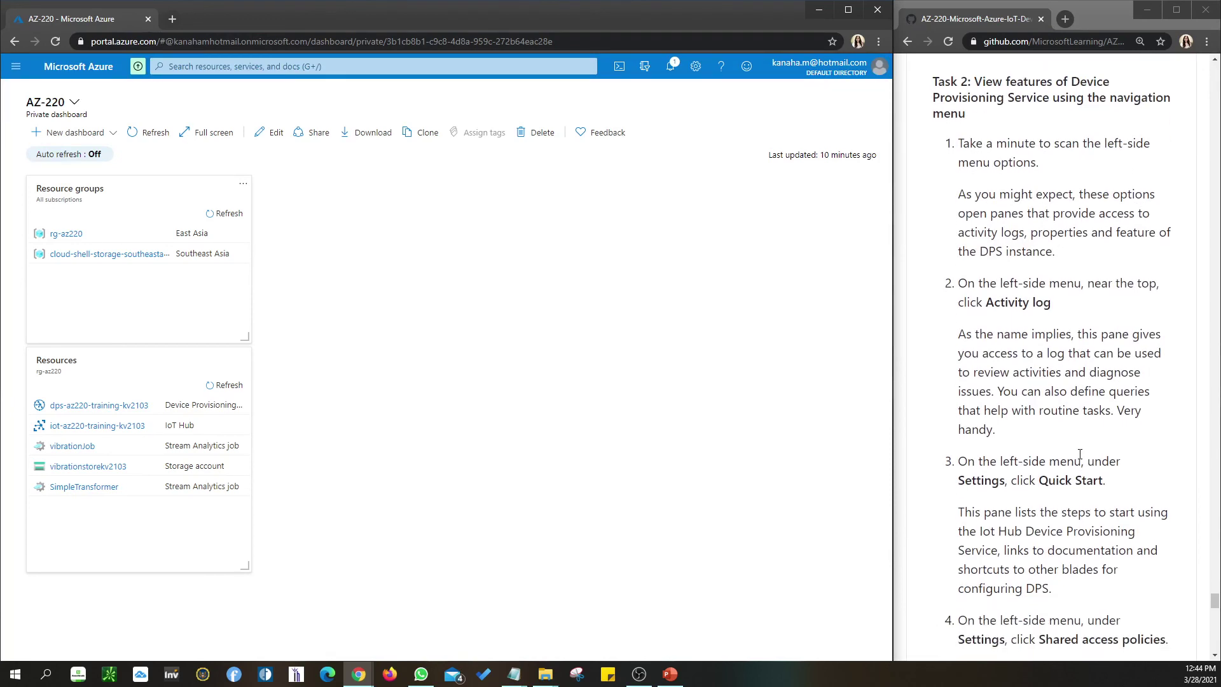
scroll(1079, 453, down, 7)
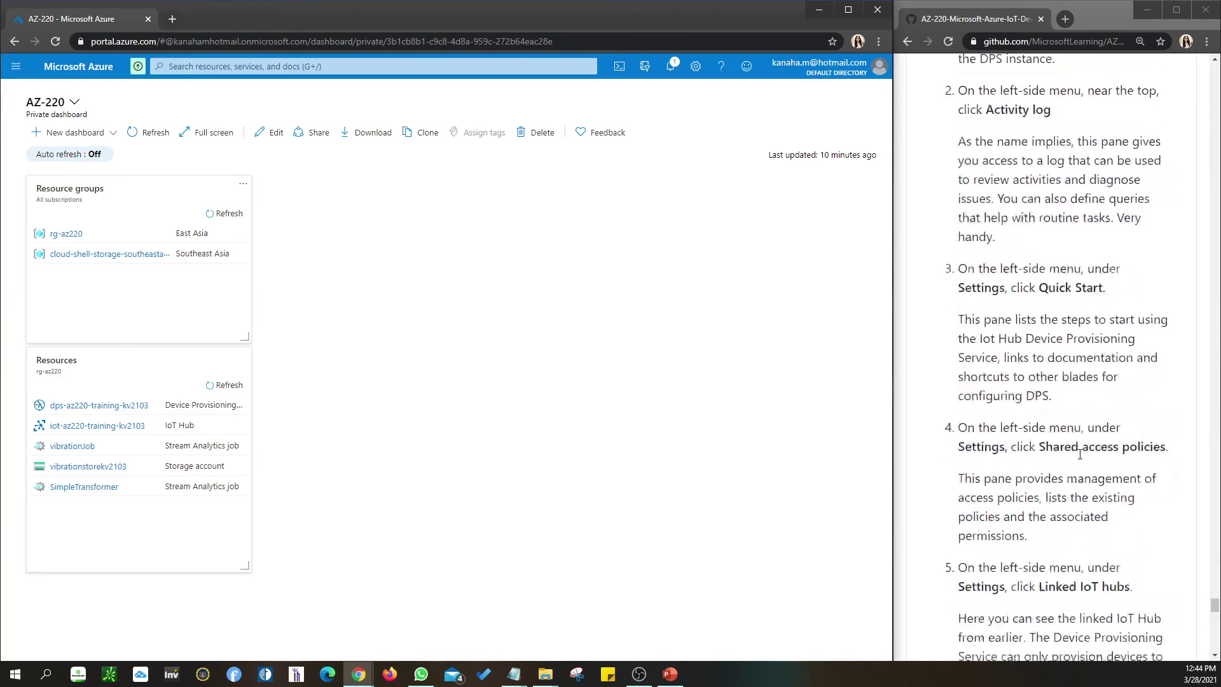
scroll(1079, 454, down, 7)
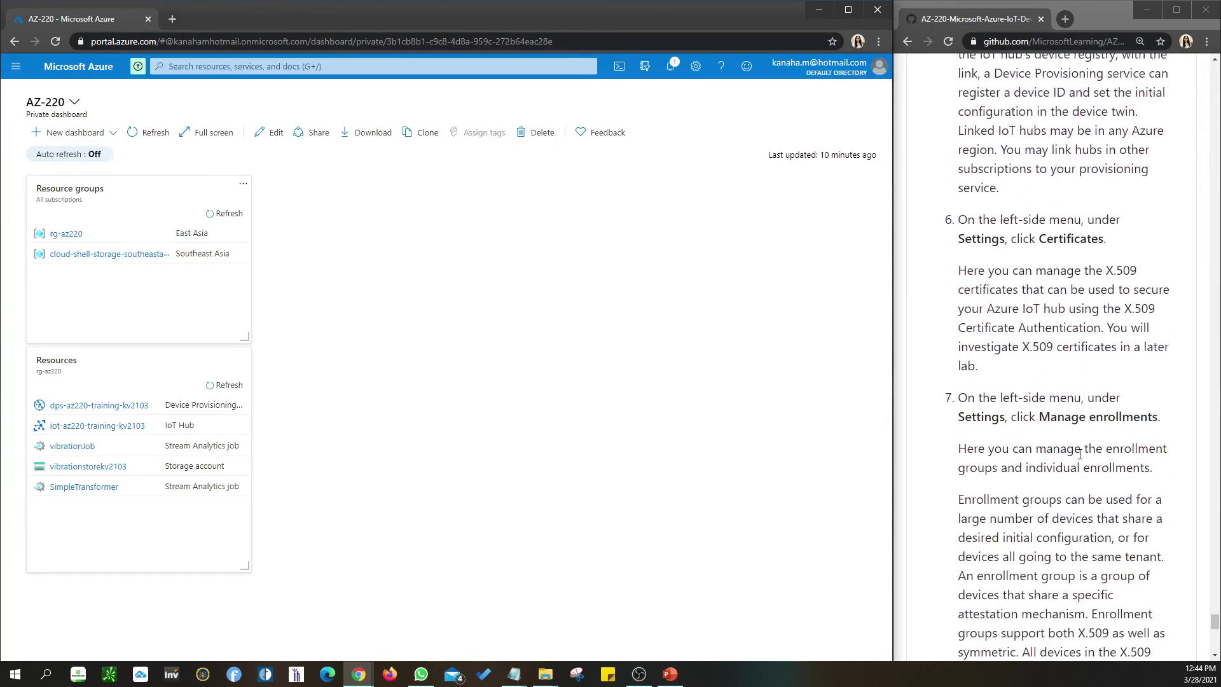
scroll(1079, 454, up, 8)
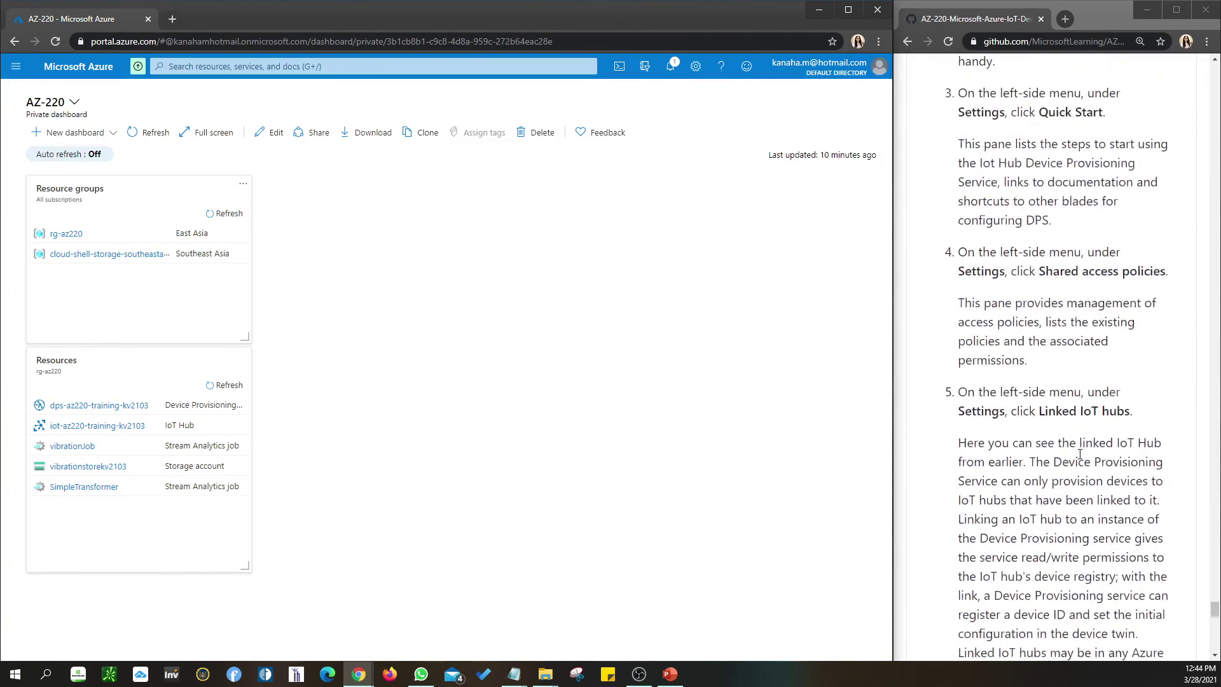
scroll(1079, 454, up, 1)
scroll(1079, 454, down, 6)
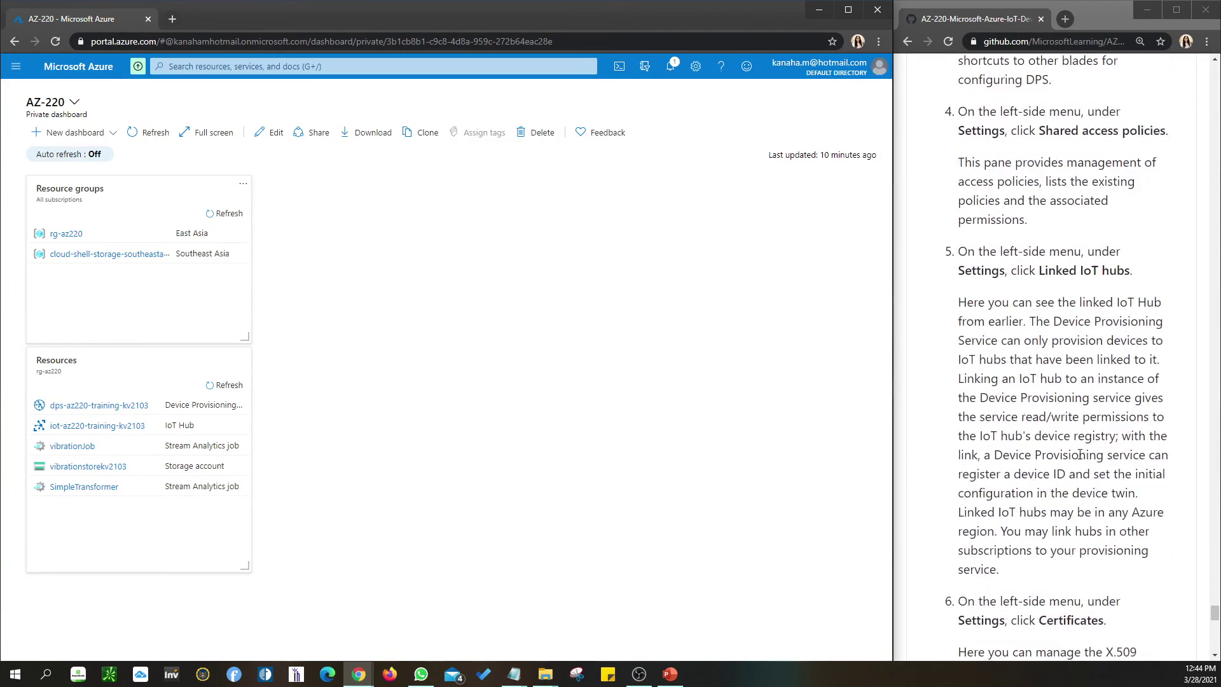
scroll(1079, 454, down, 3)
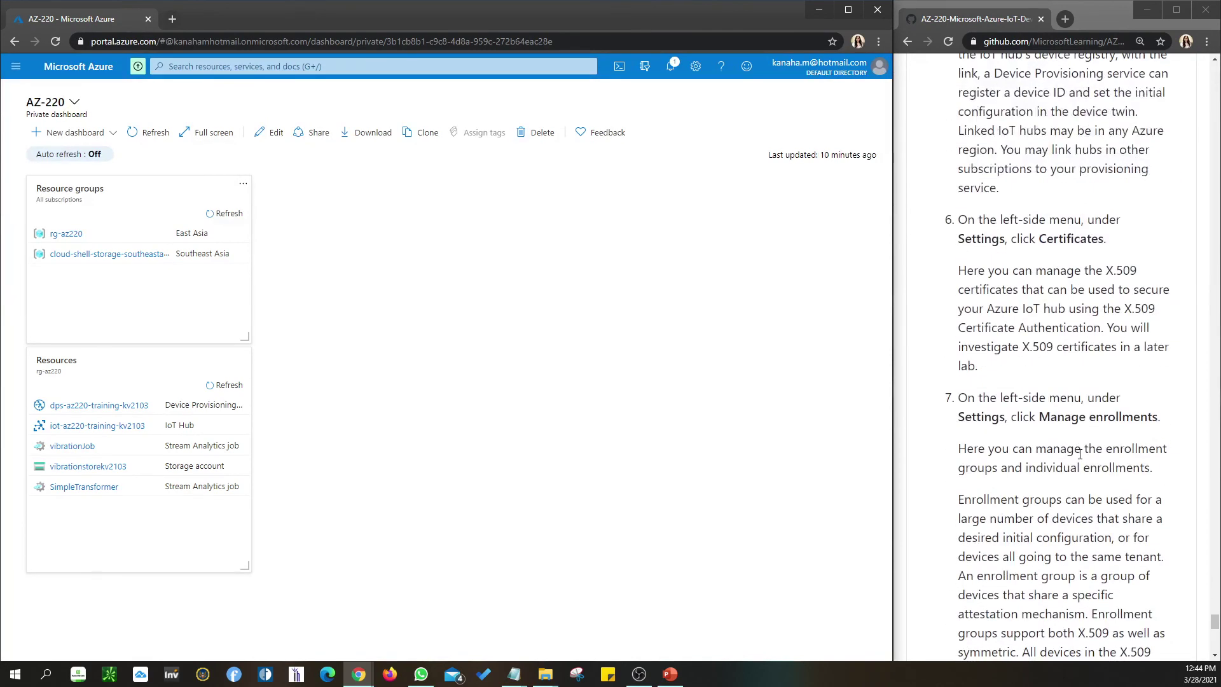
scroll(1079, 454, down, 10)
scroll(1079, 454, down, 3)
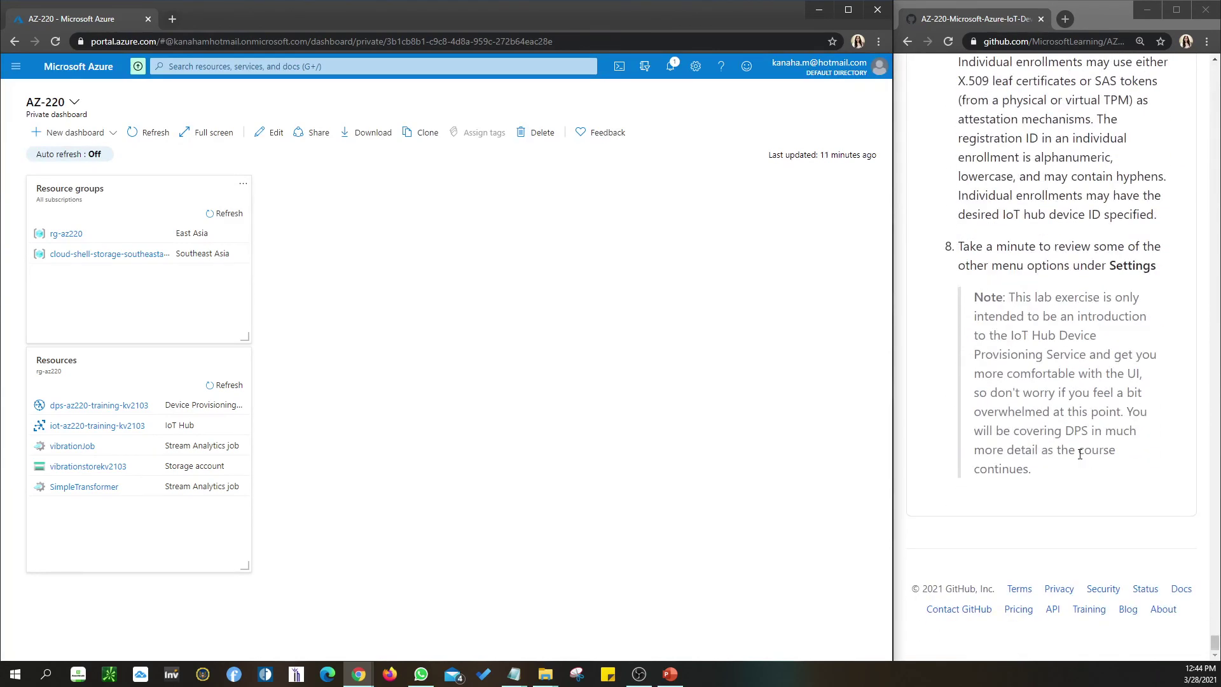
scroll(1079, 454, up, 4)
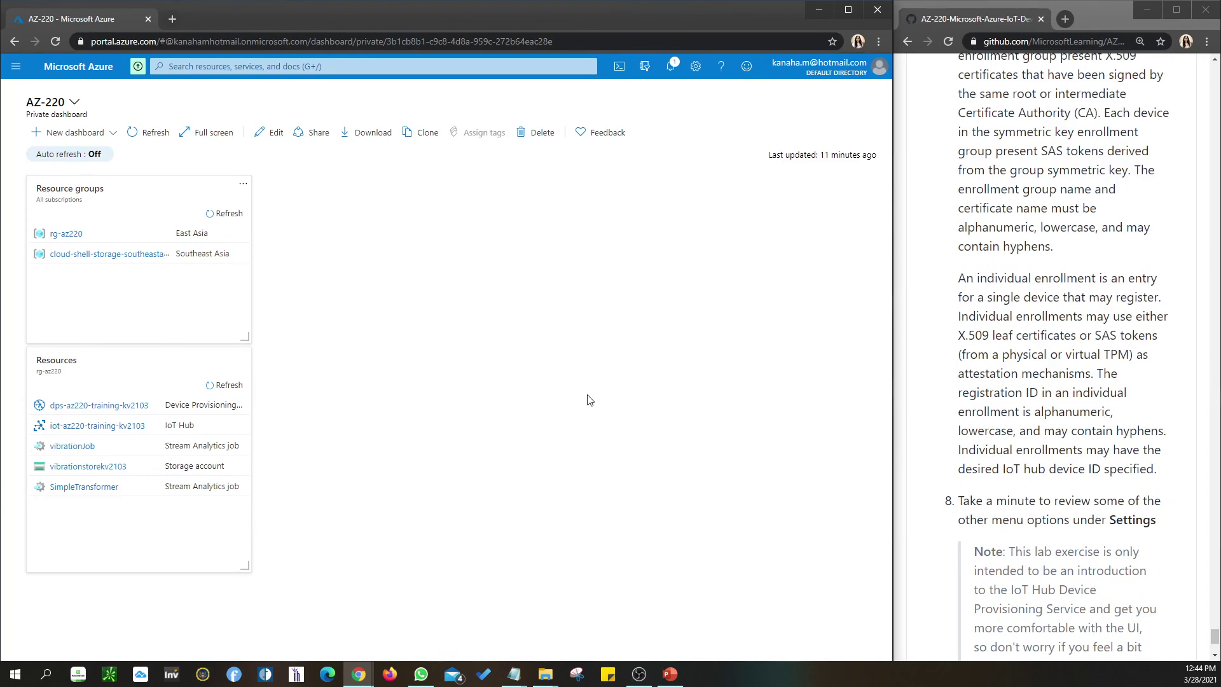